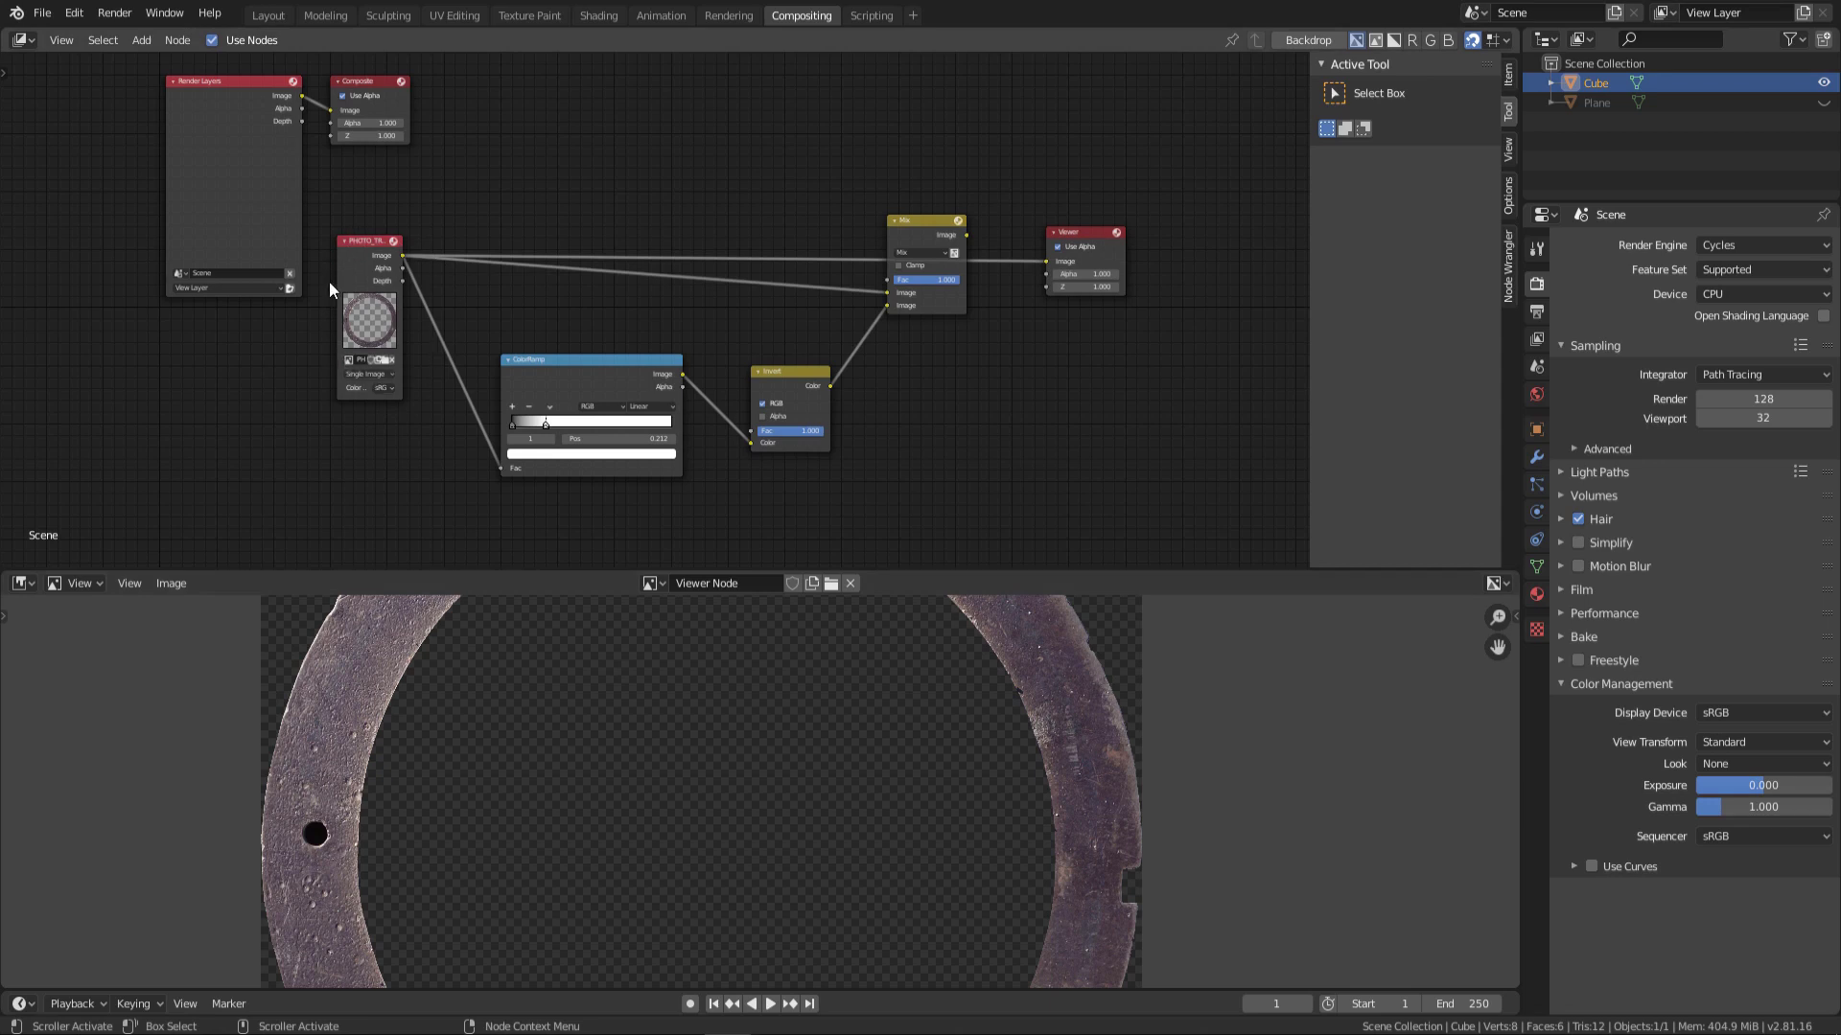
Step: Preview the inverted ring mask in the Viewer, keeping the Standard view transform
{"action": "left_click_drag", "start_coordinate": [682, 374], "coordinate": [1053, 264]}
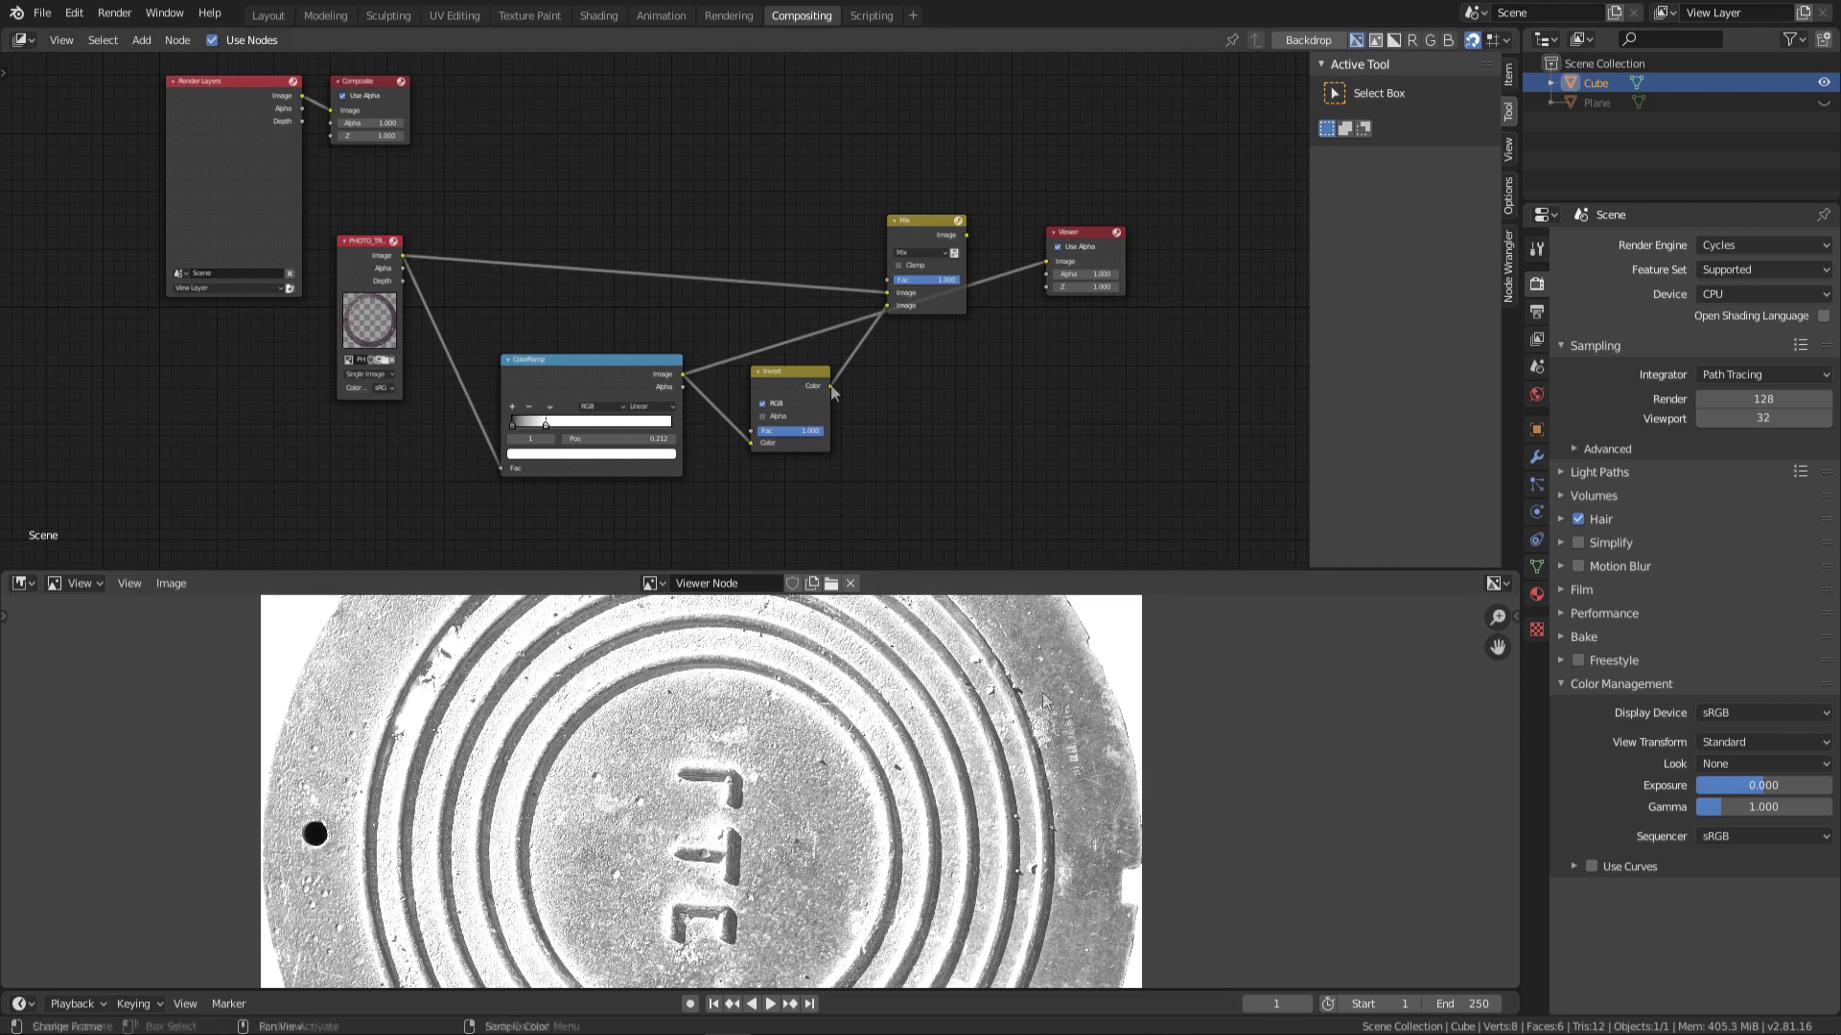
{"action": "left_click_drag", "start_coordinate": [830, 386], "coordinate": [1046, 267]}
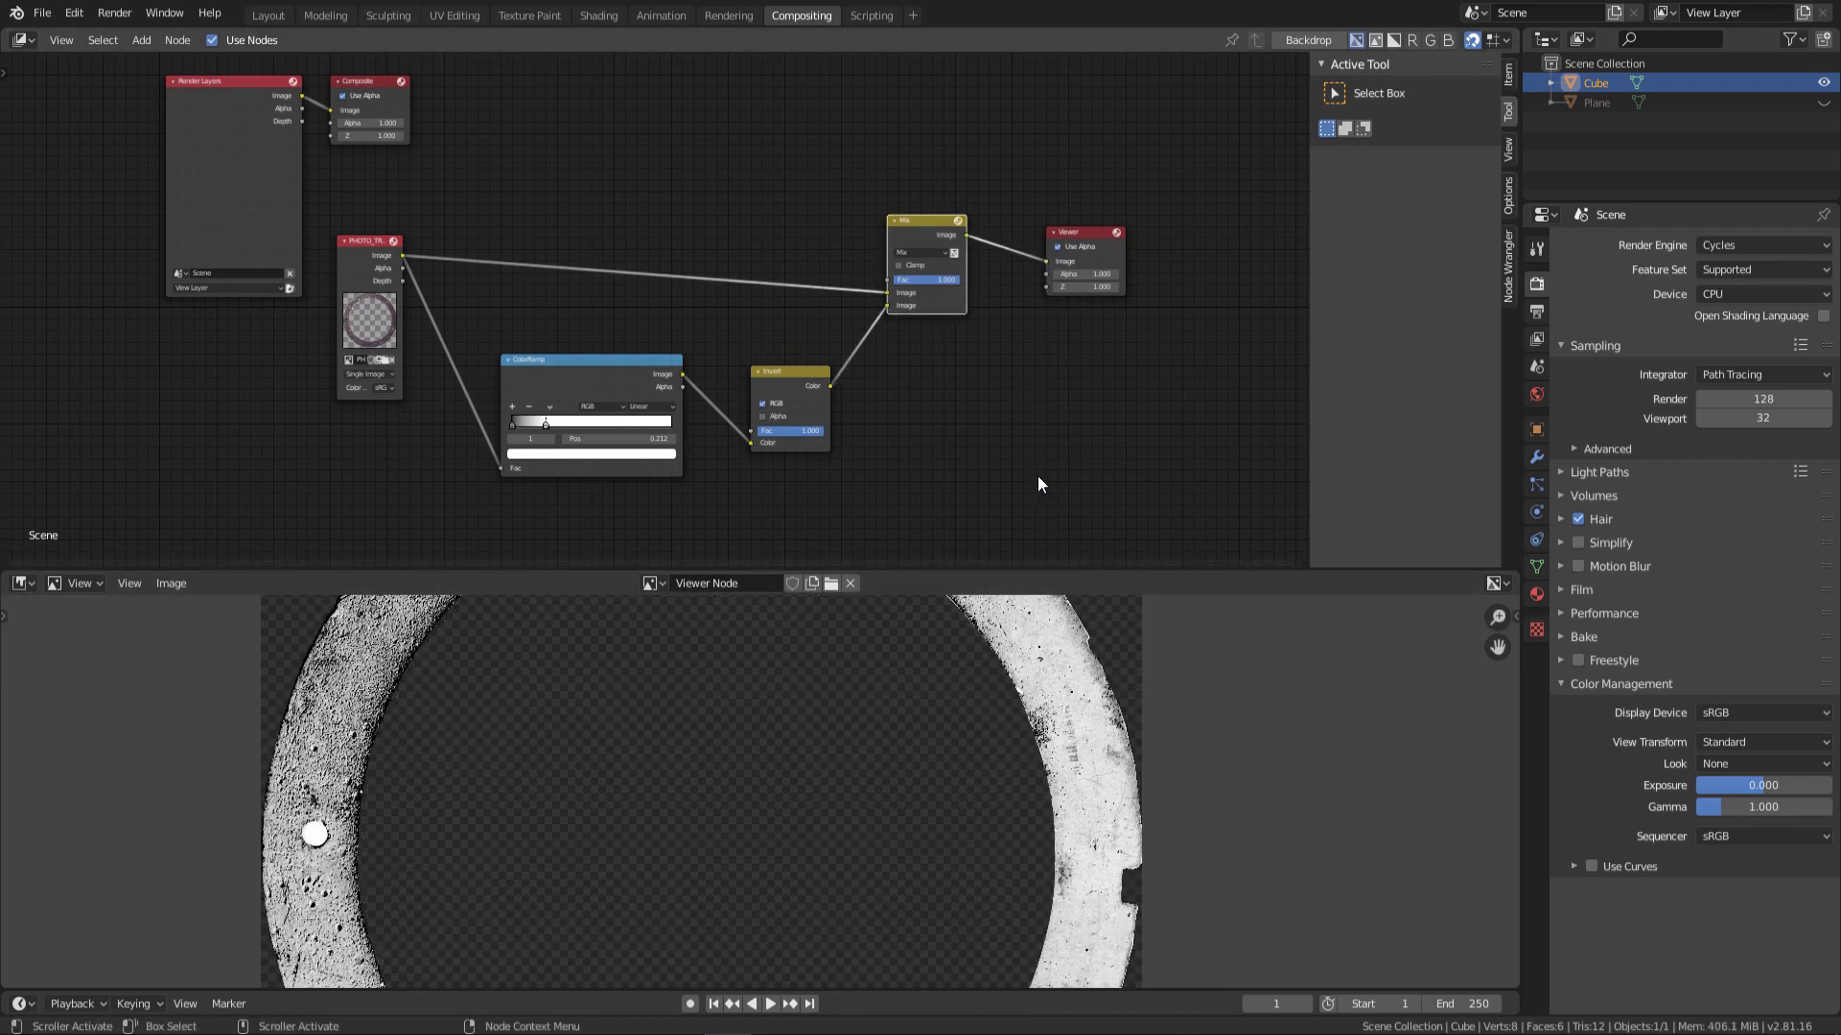
{"action": "left_click", "coordinate": [1727, 744]}
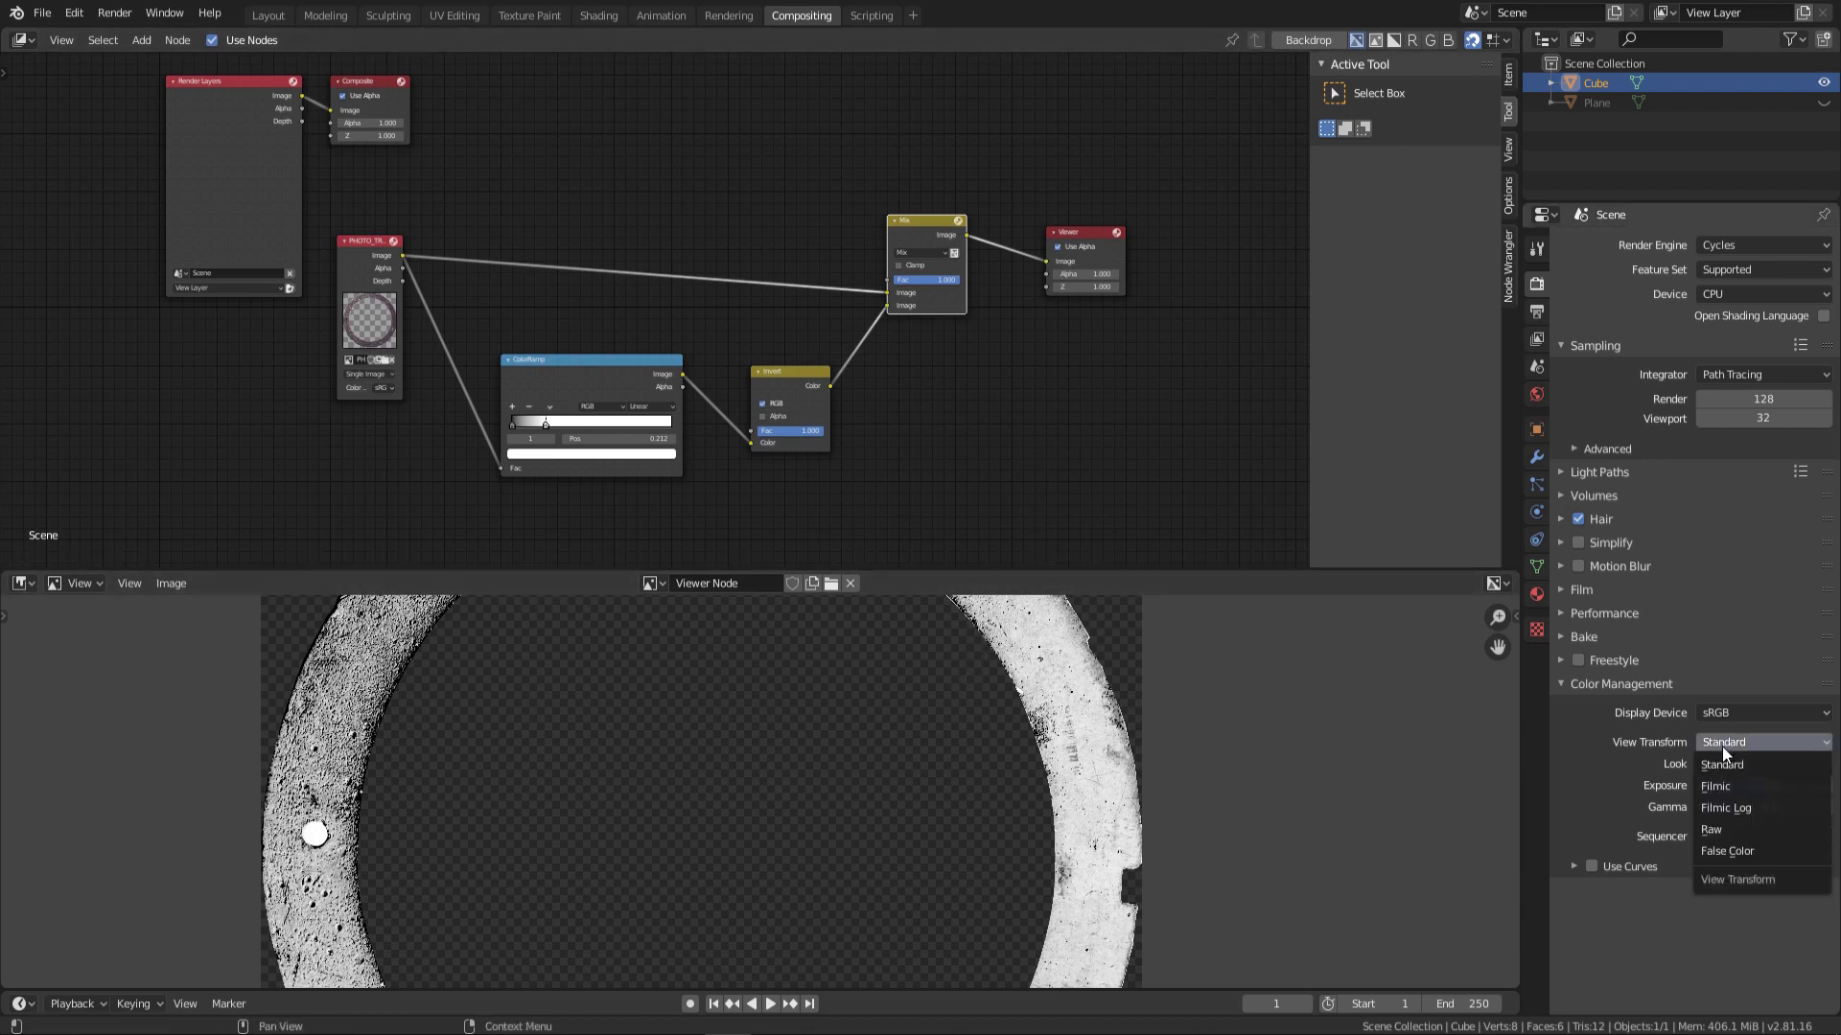
{"action": "left_click", "coordinate": [1722, 745]}
{"action": "left_click", "coordinate": [173, 584]}
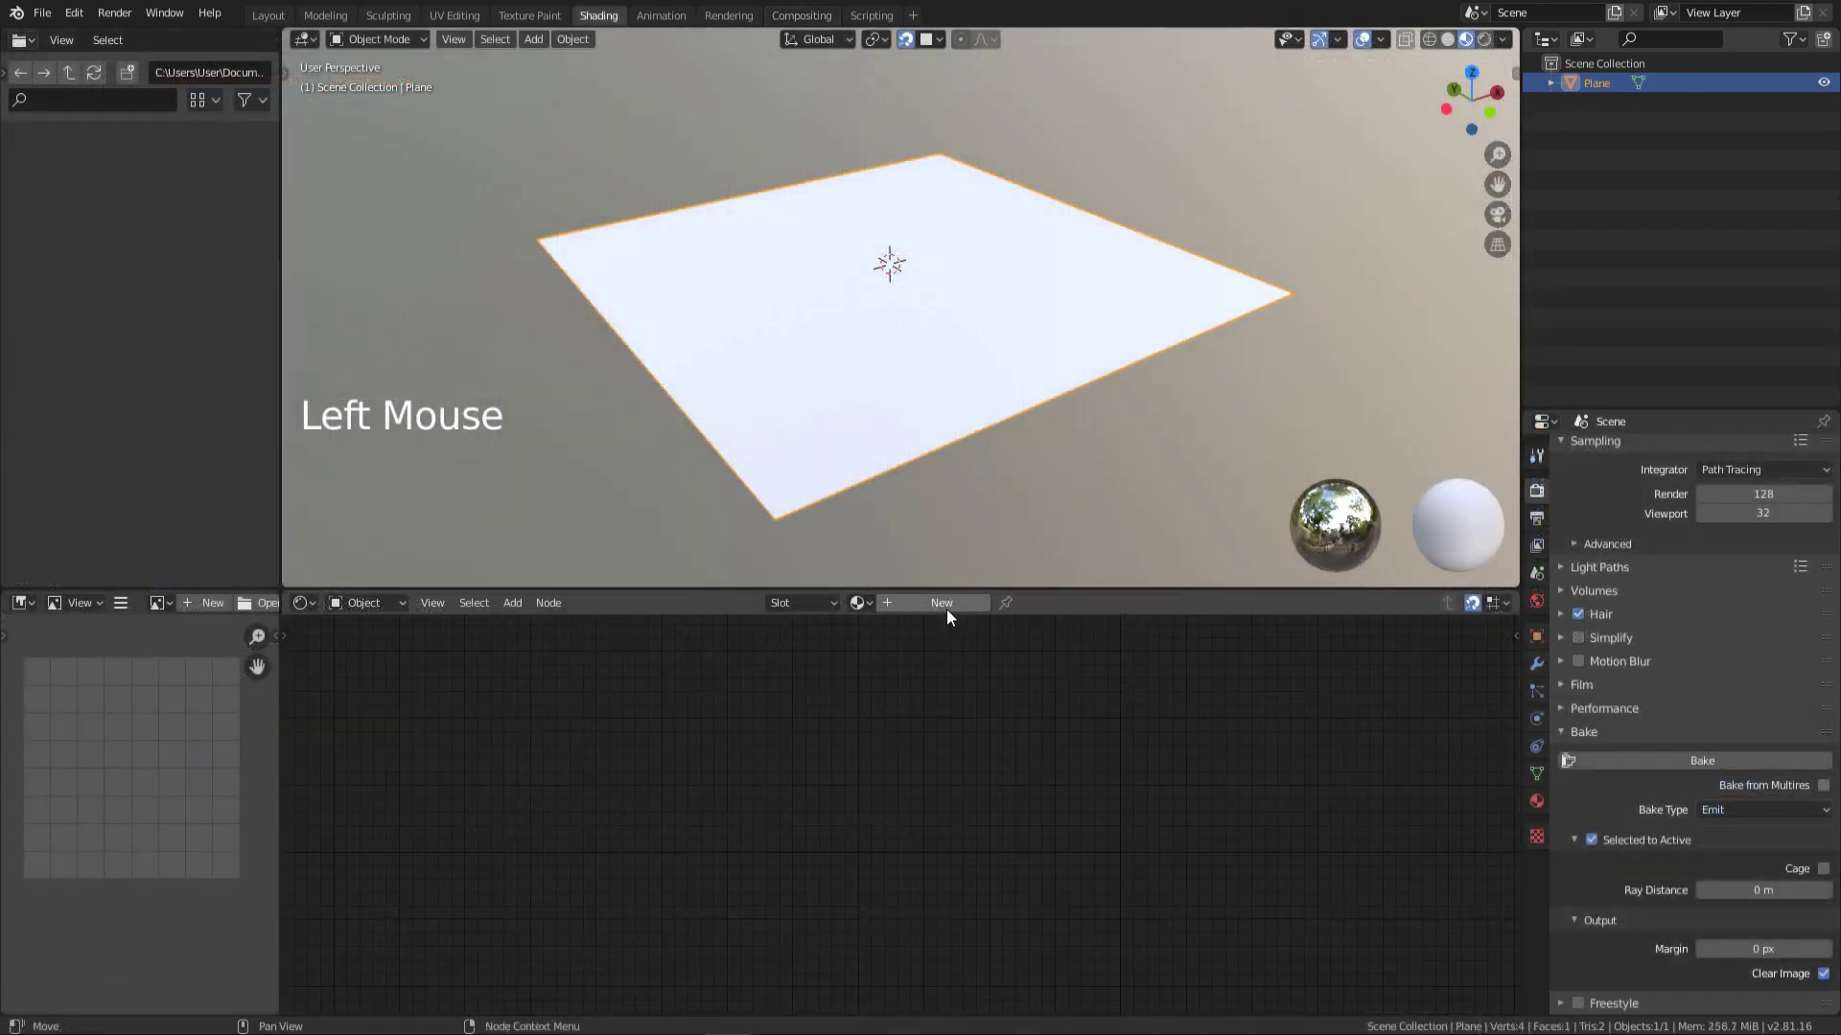
Step: Give the plane a new material whose Base Color is a blank METAL_BC image
{"action": "left_click", "coordinate": [896, 604]}
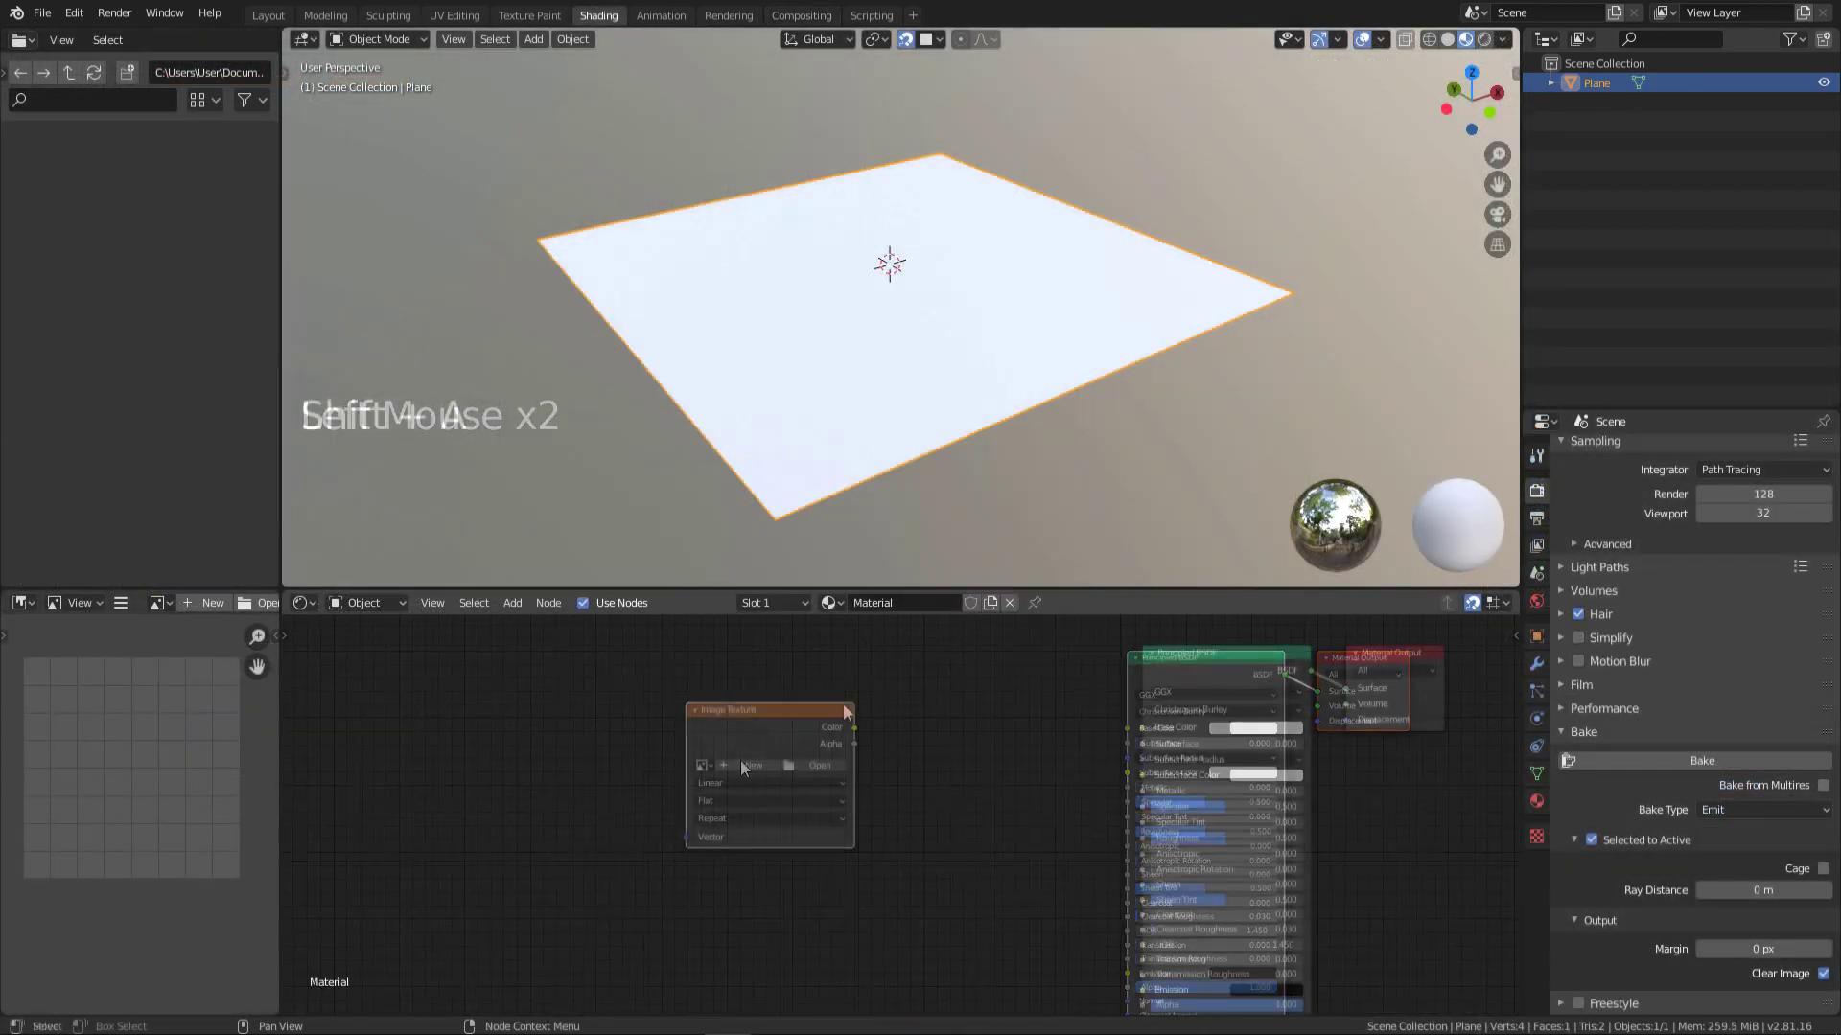
{"action": "left_click", "coordinate": [740, 761]}
{"action": "left_click", "coordinate": [781, 750]}
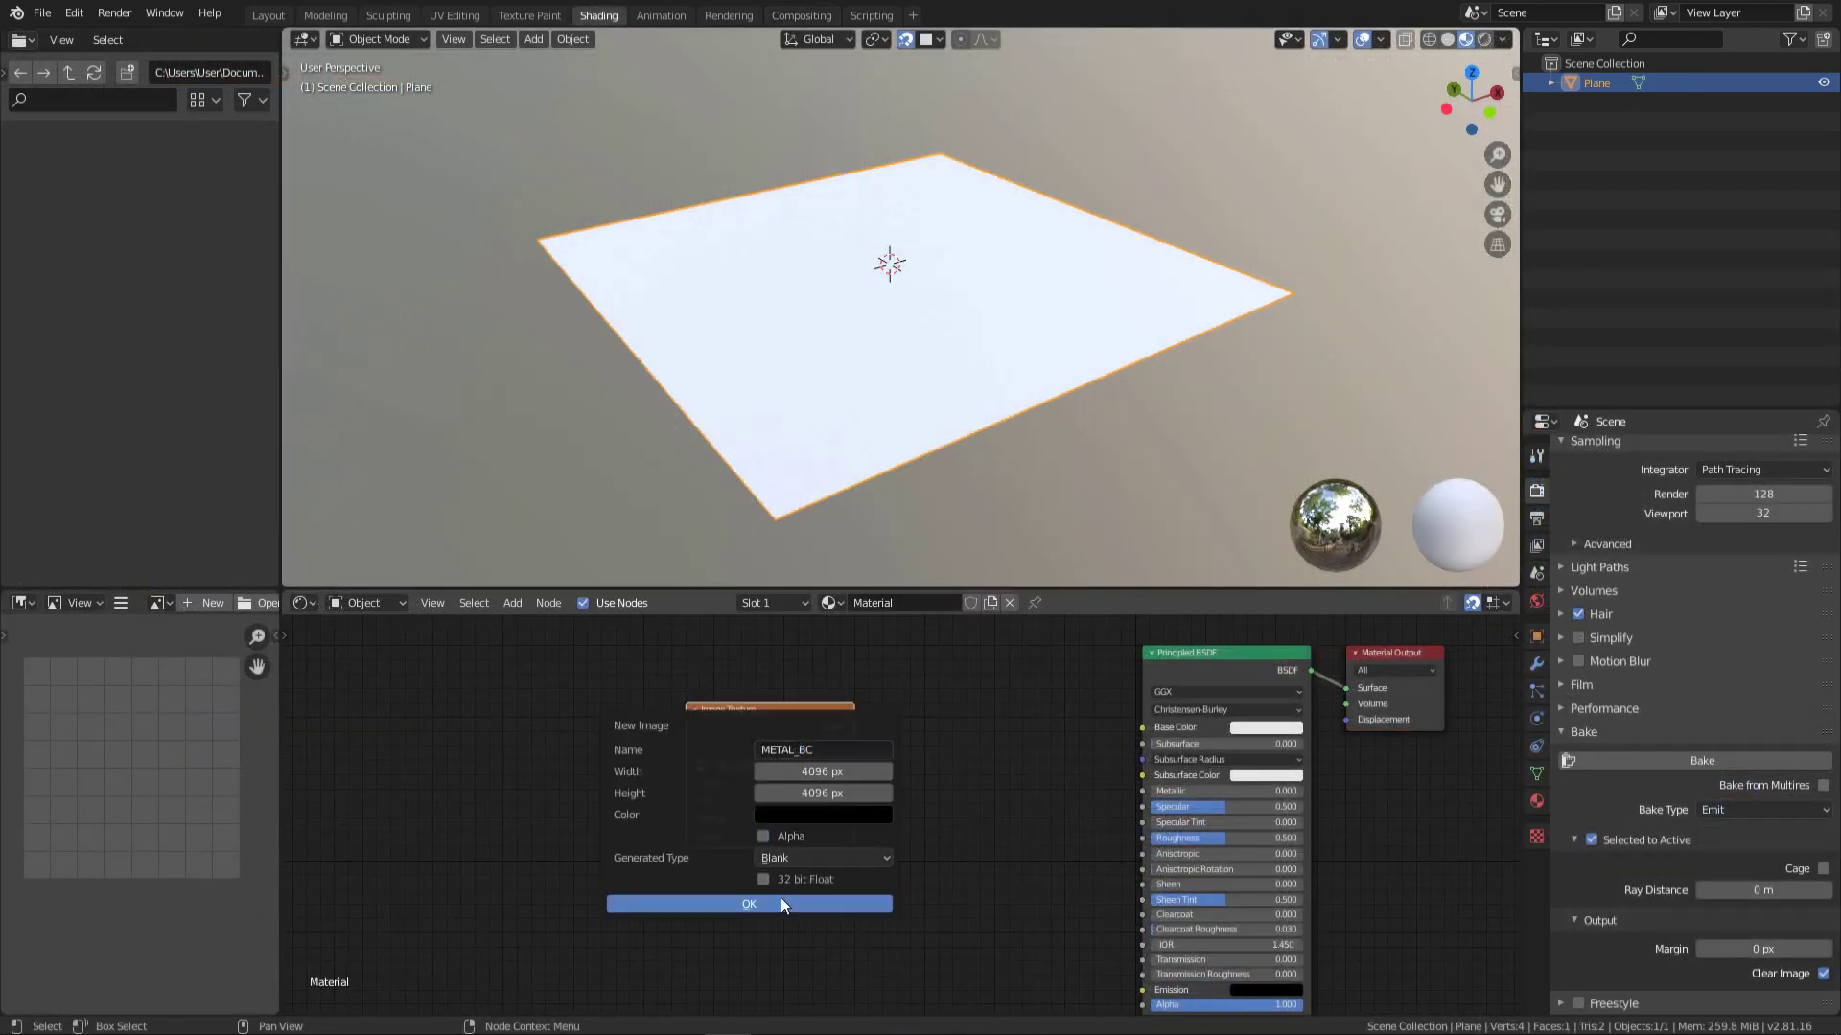
{"action": "left_click", "coordinate": [786, 905]}
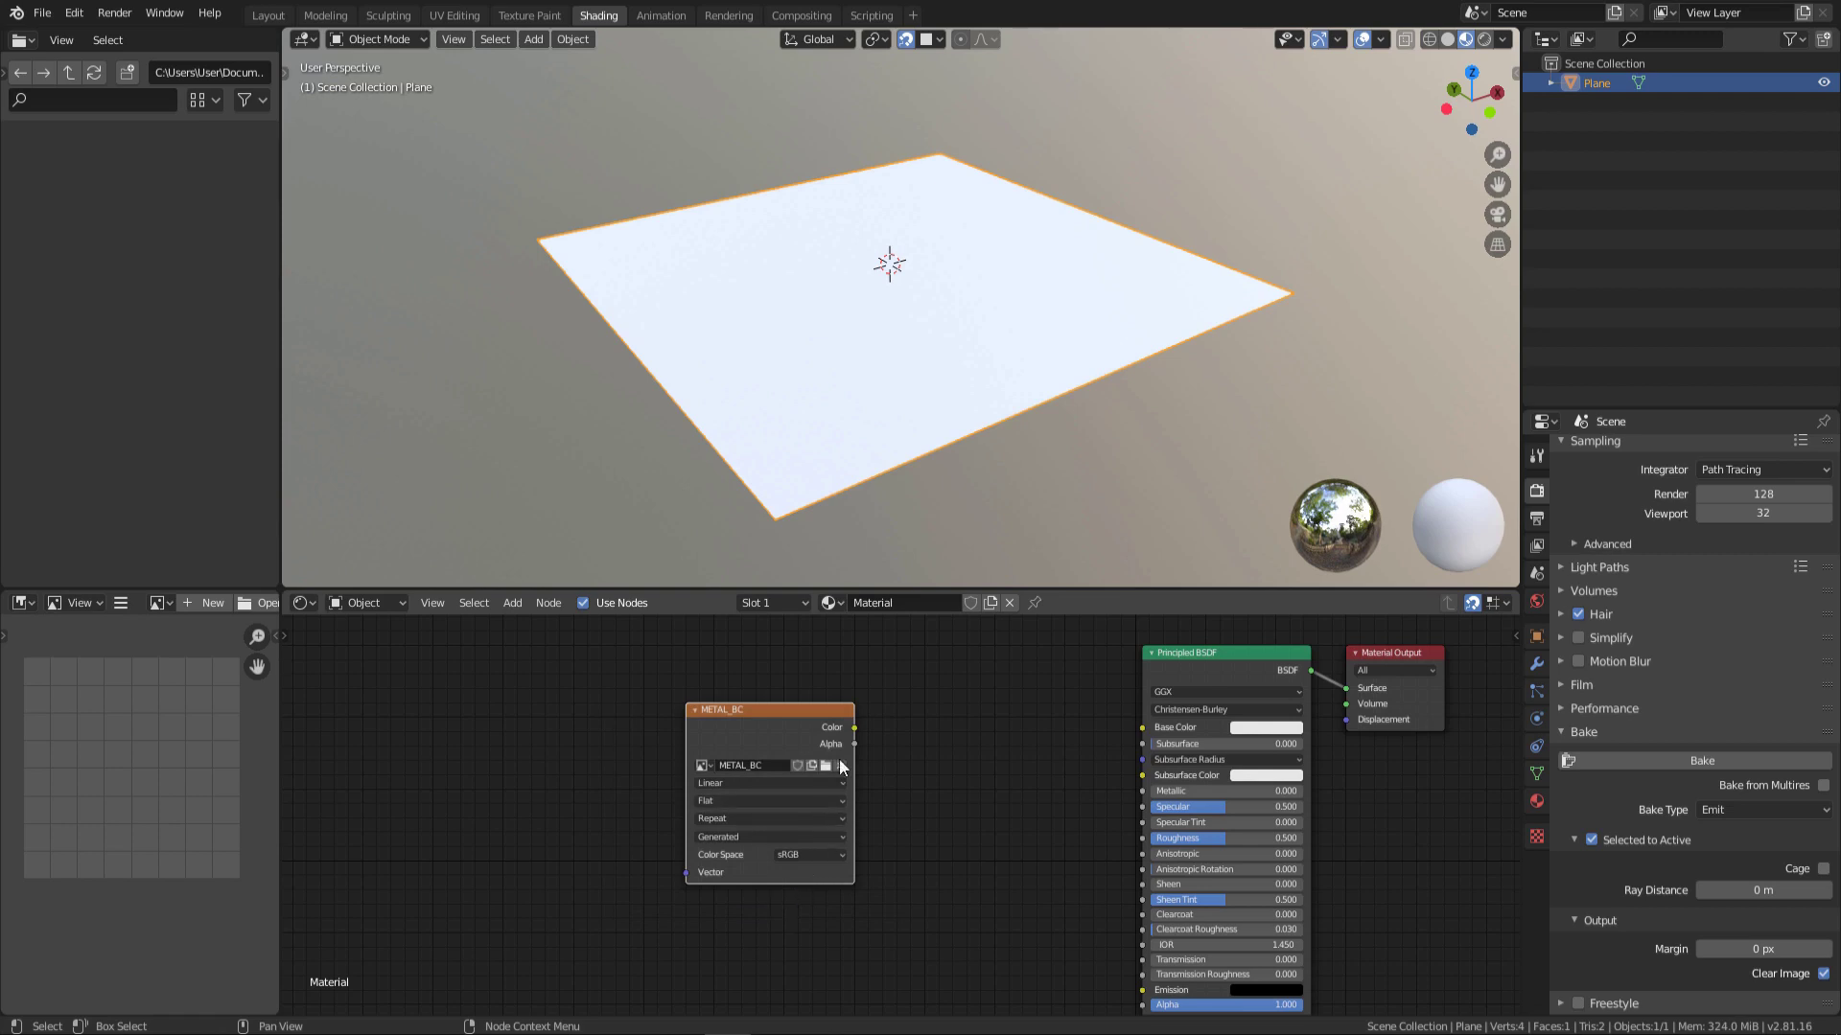
{"action": "left_click_drag", "start_coordinate": [854, 728], "coordinate": [1146, 727]}
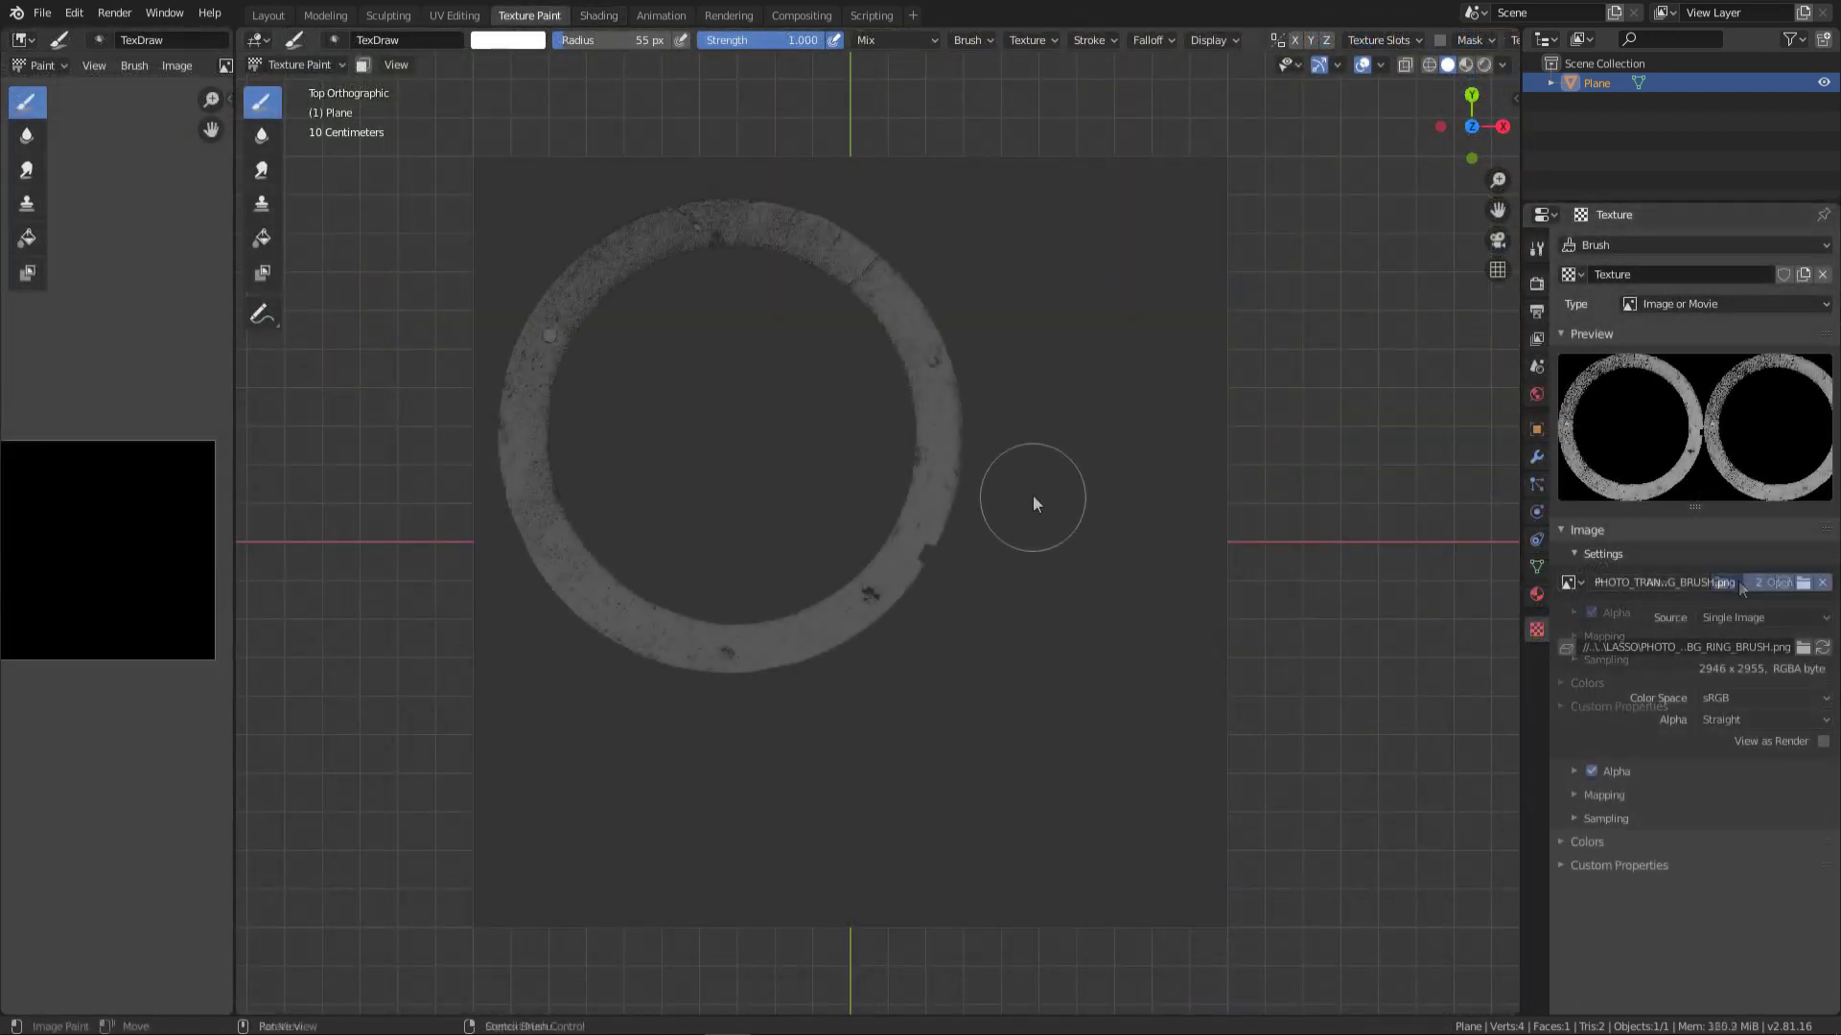
Step: Set the brush texture to Stencil mapping with Image Aspect and strength 1.000
{"action": "left_click", "coordinate": [1536, 248]}
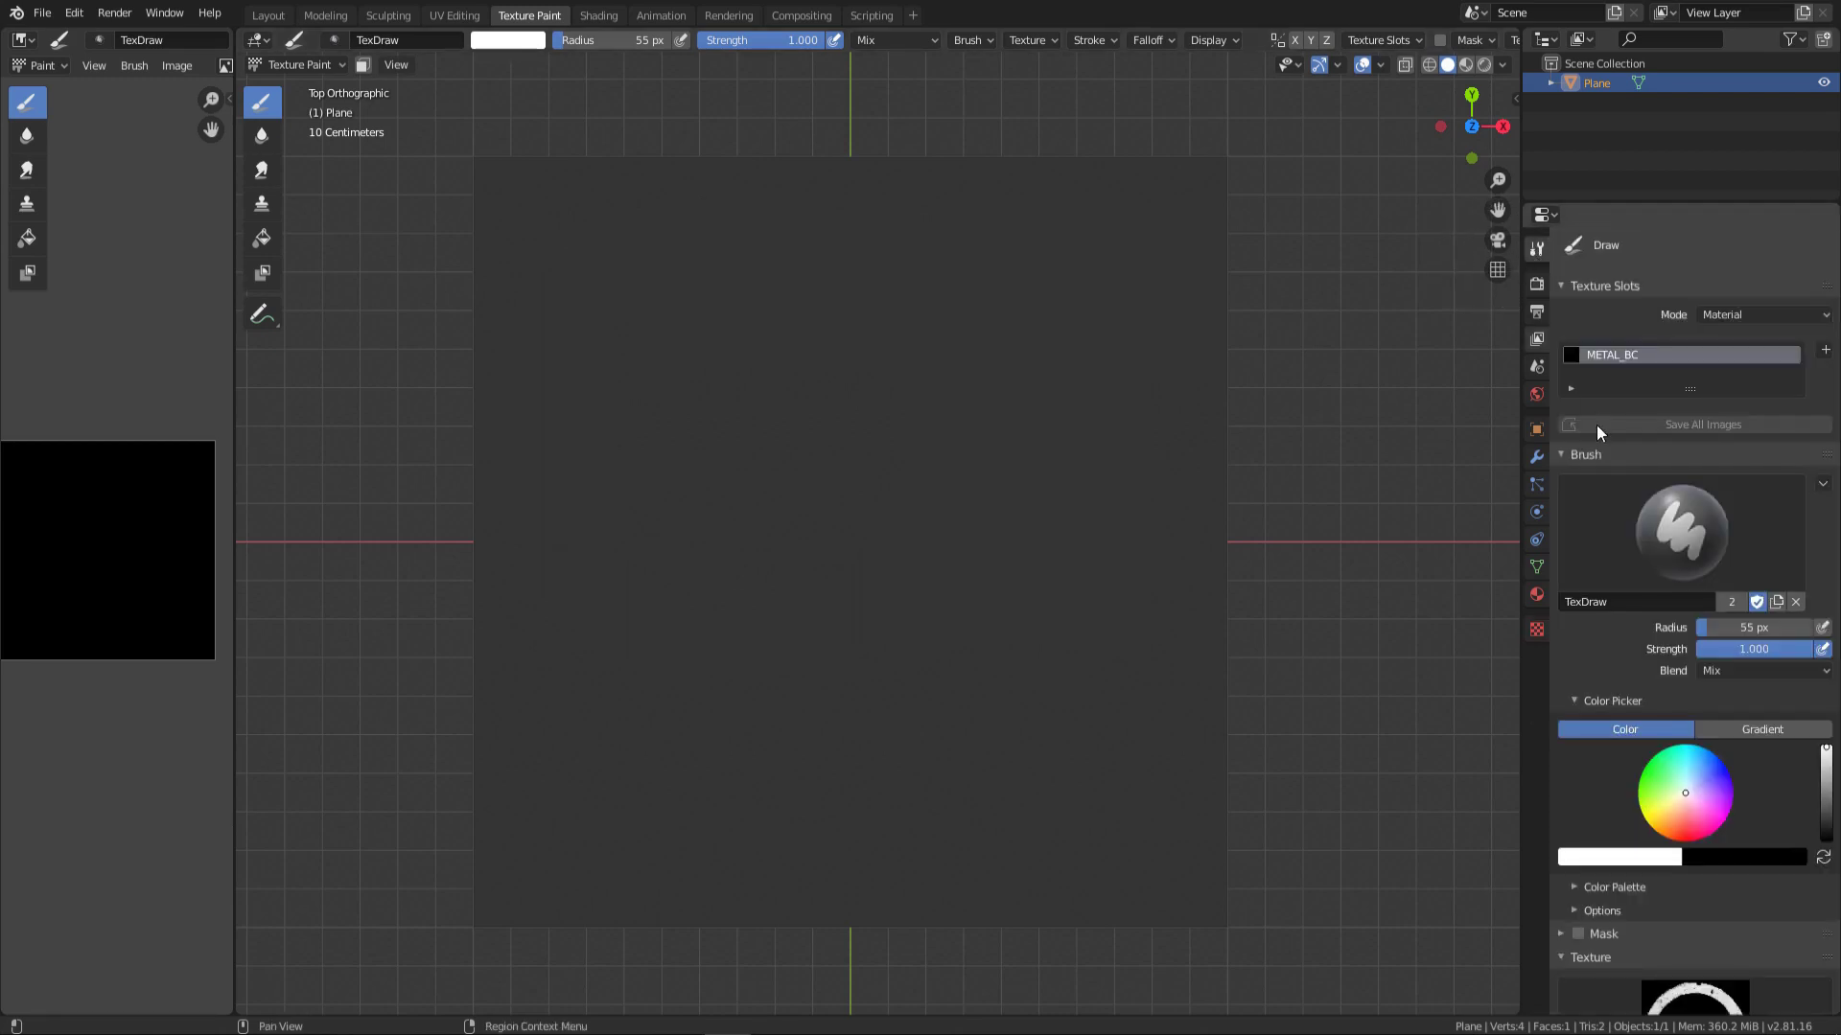
{"action": "scroll", "coordinate": [1596, 424], "scroll_direction": "down", "scroll_amount": 1}
{"action": "scroll", "coordinate": [1683, 441], "scroll_direction": "down", "scroll_amount": 8}
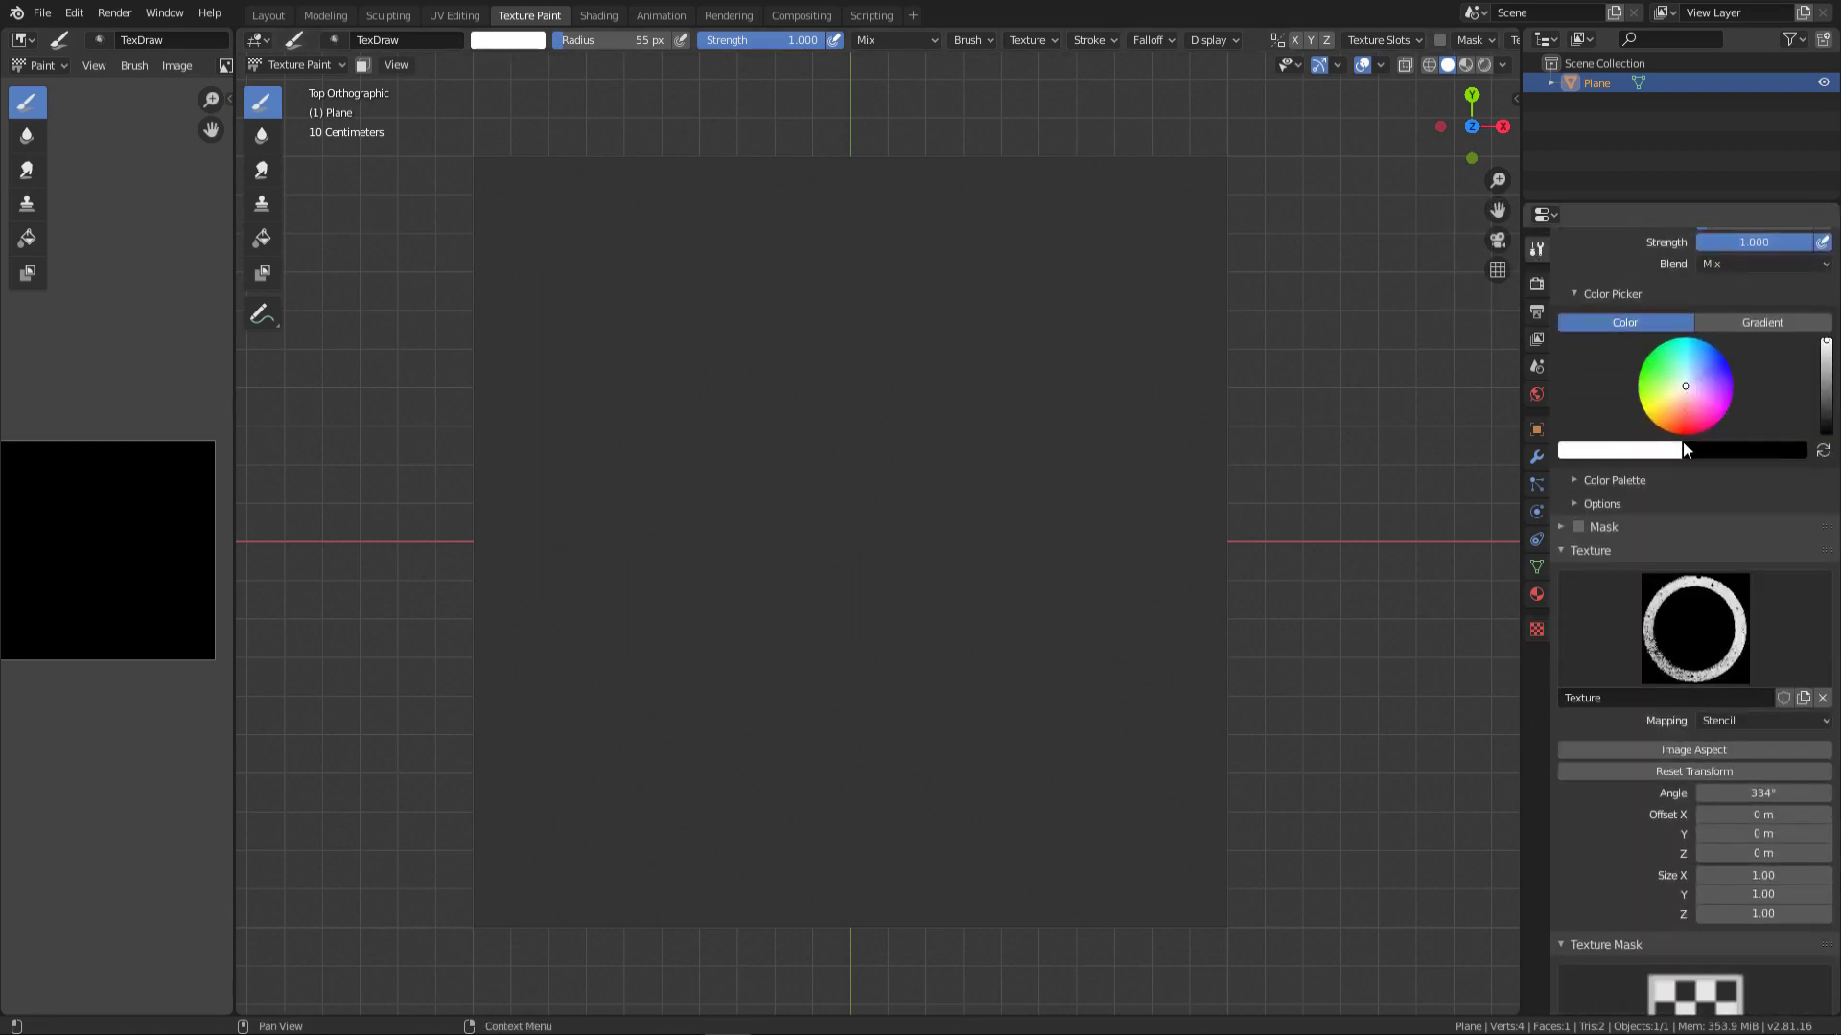
{"action": "left_click", "coordinate": [1749, 717]}
{"action": "left_click", "coordinate": [1744, 716]}
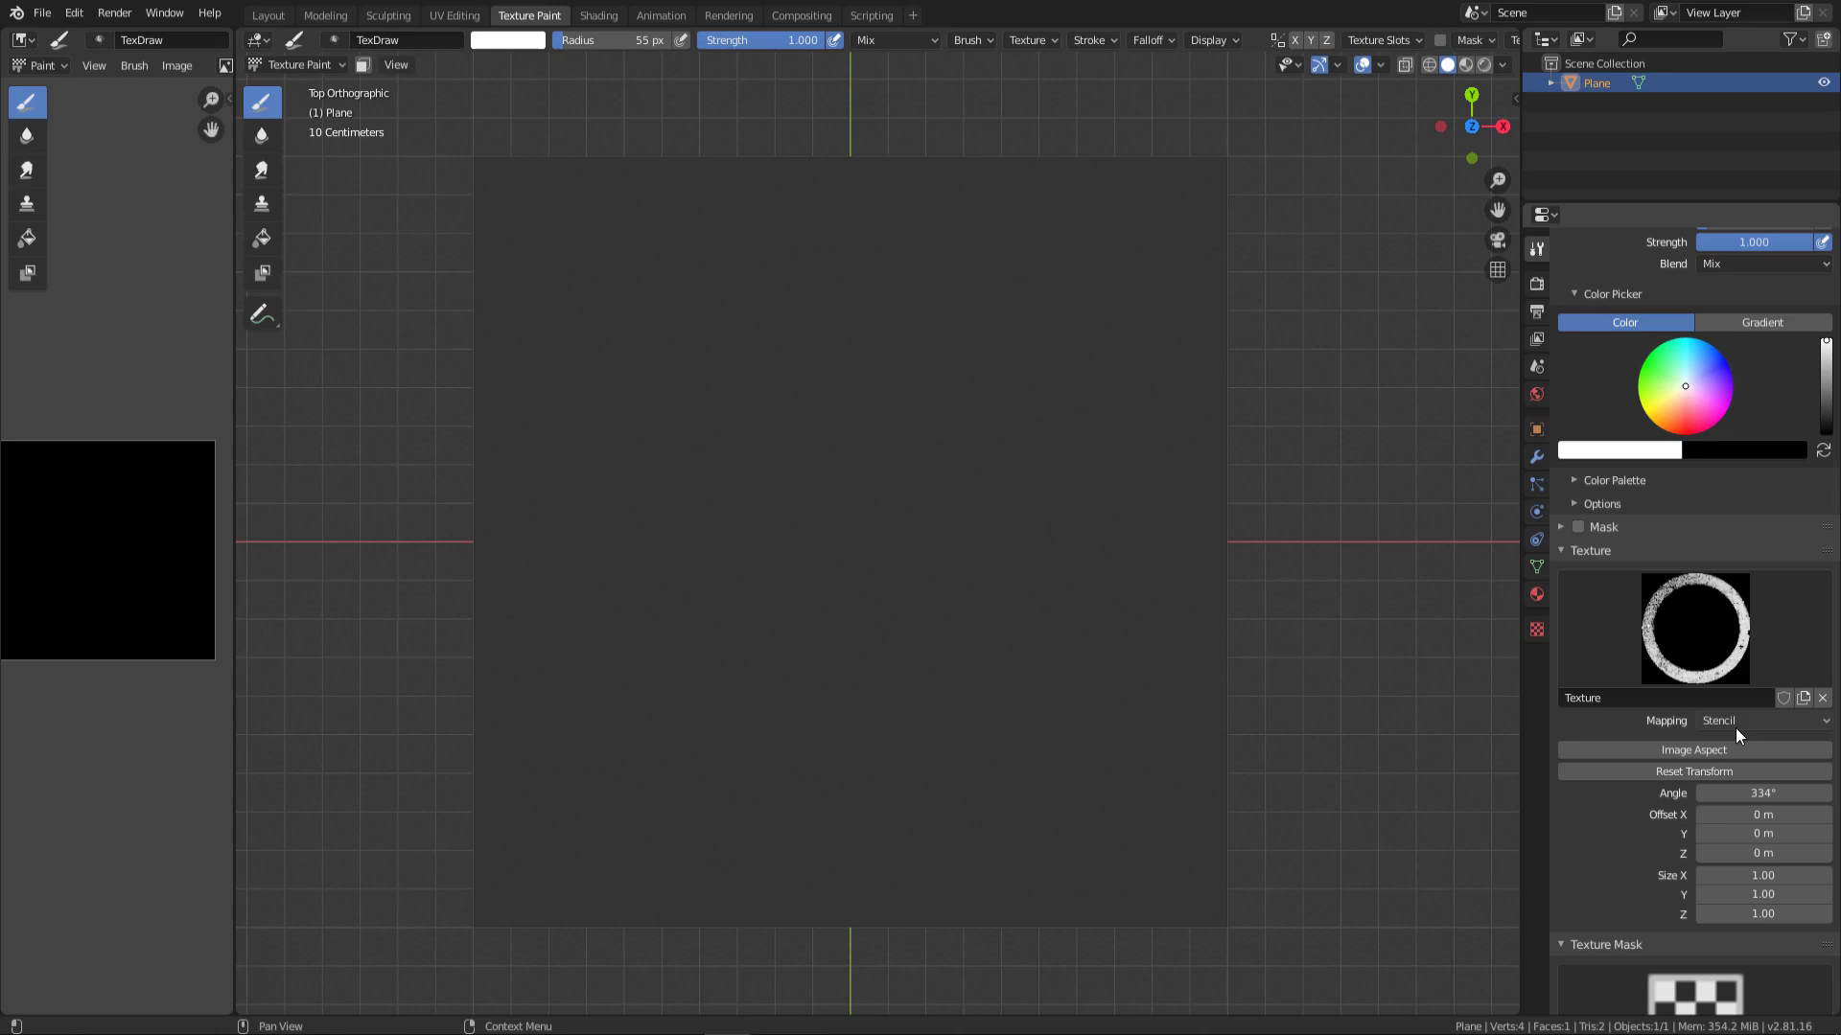
{"action": "left_click", "coordinate": [1724, 746]}
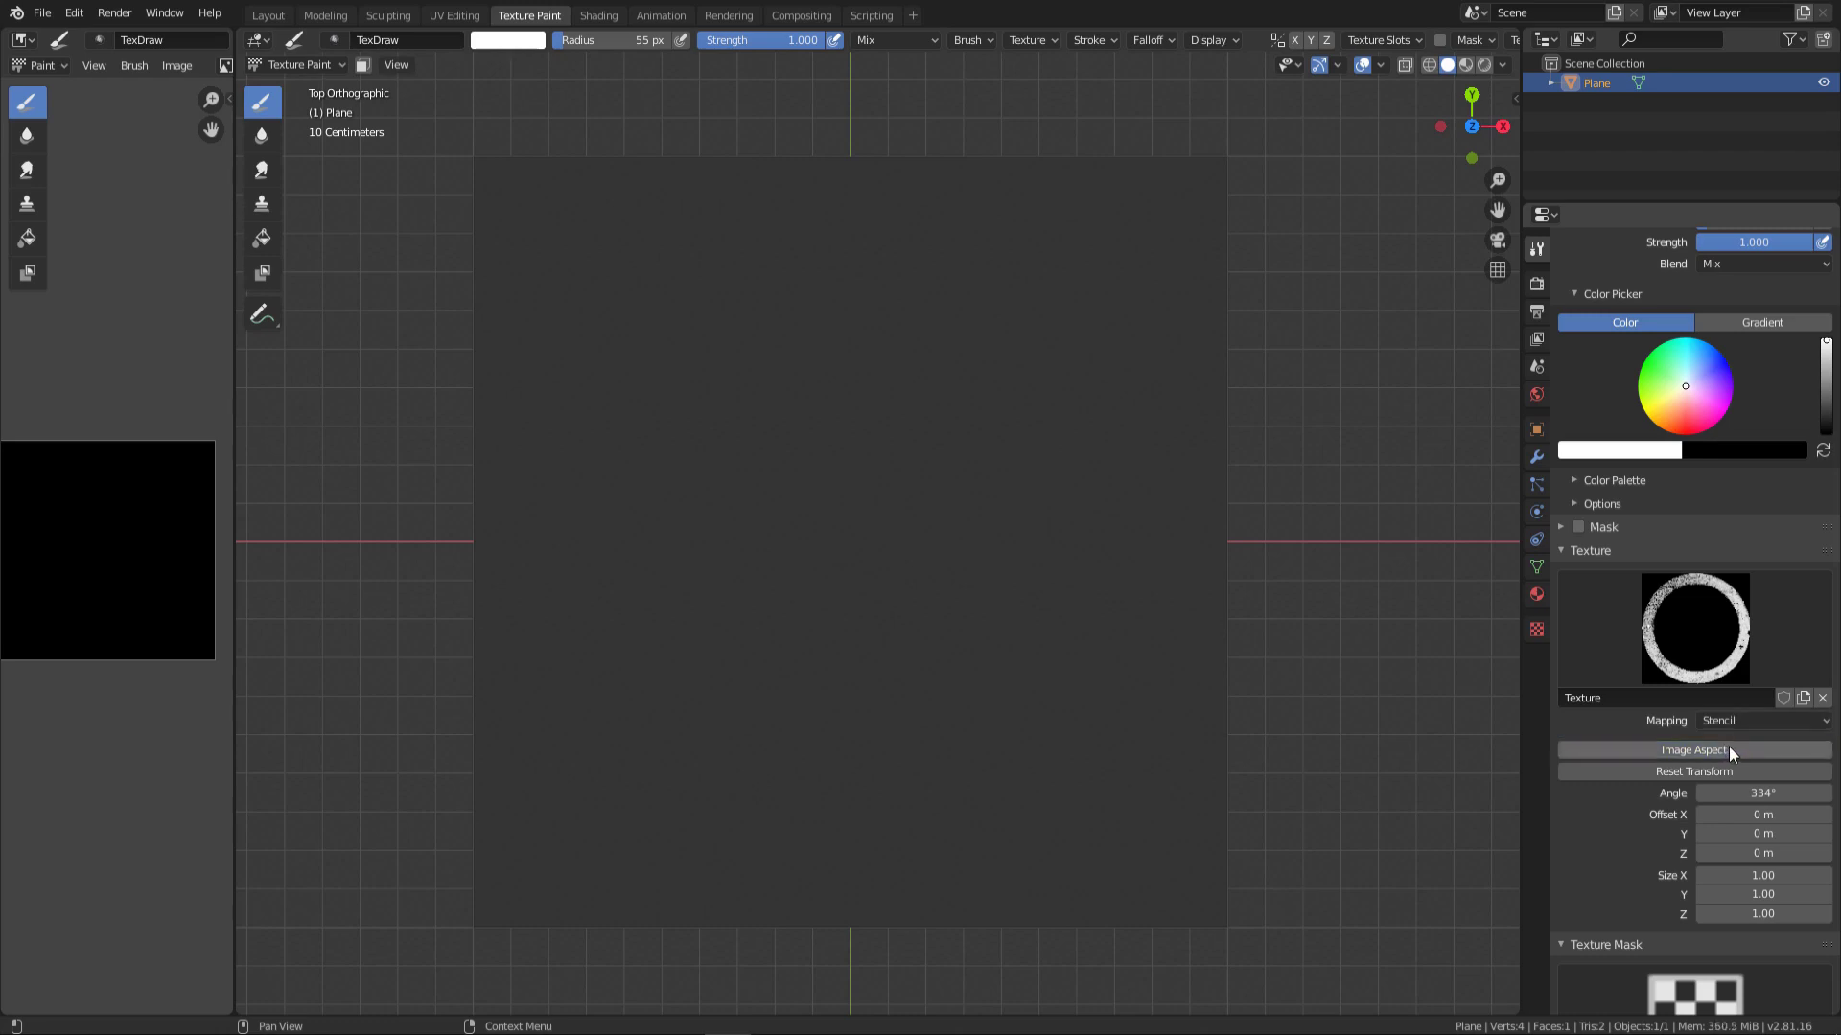
{"action": "key", "text": "shift+f"}
{"action": "left_click", "coordinate": [1280, 466]}
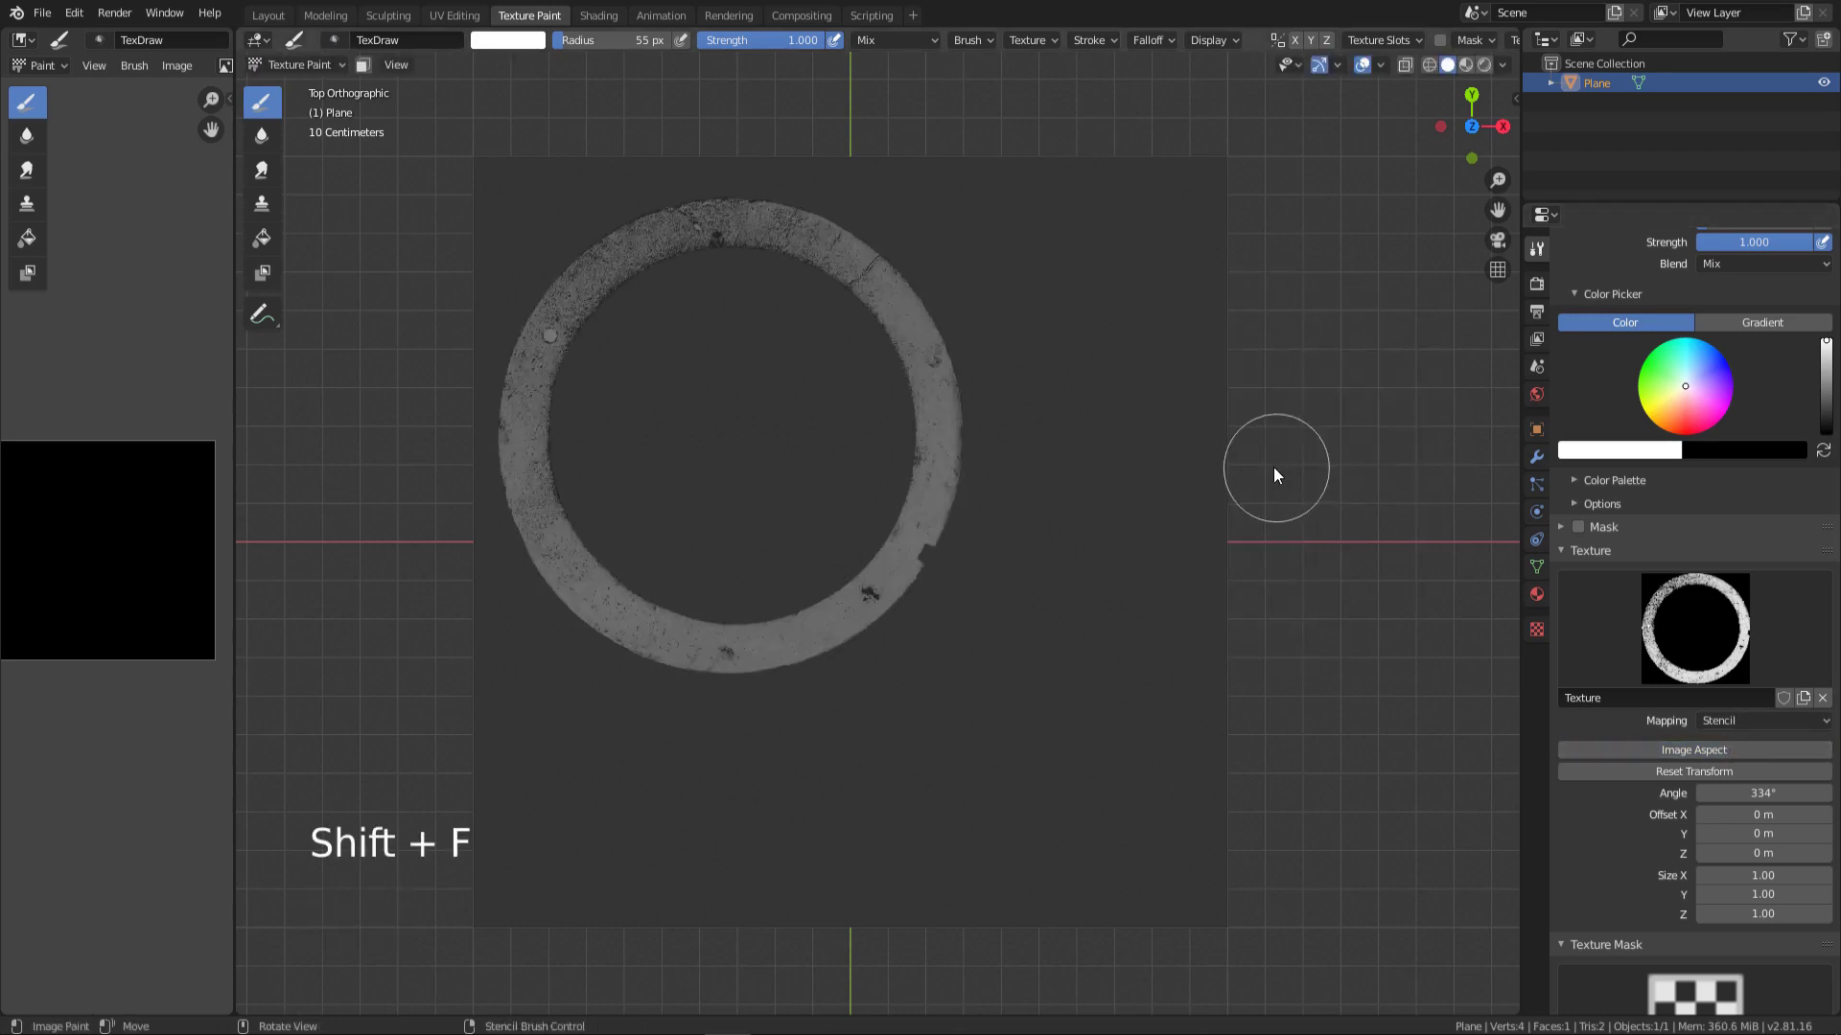
Step: Enlarge and rotate the ring stencil, painting it on the plane's right side and lower area
{"action": "right_click_drag", "start_coordinate": [1011, 514], "coordinate": [1062, 458], "text": "shift"}
{"action": "left_click", "coordinate": [1063, 439]}
{"action": "mouse_move", "coordinate": [1061, 439]}
{"action": "left_mouse_down"}
{"action": "mouse_move", "coordinate": [1055, 407]}
{"action": "mouse_move", "coordinate": [1035, 497]}
{"action": "mouse_move", "coordinate": [1050, 587]}
{"action": "mouse_move", "coordinate": [1076, 485]}
{"action": "mouse_move", "coordinate": [1007, 595]}
{"action": "left_mouse_up"}
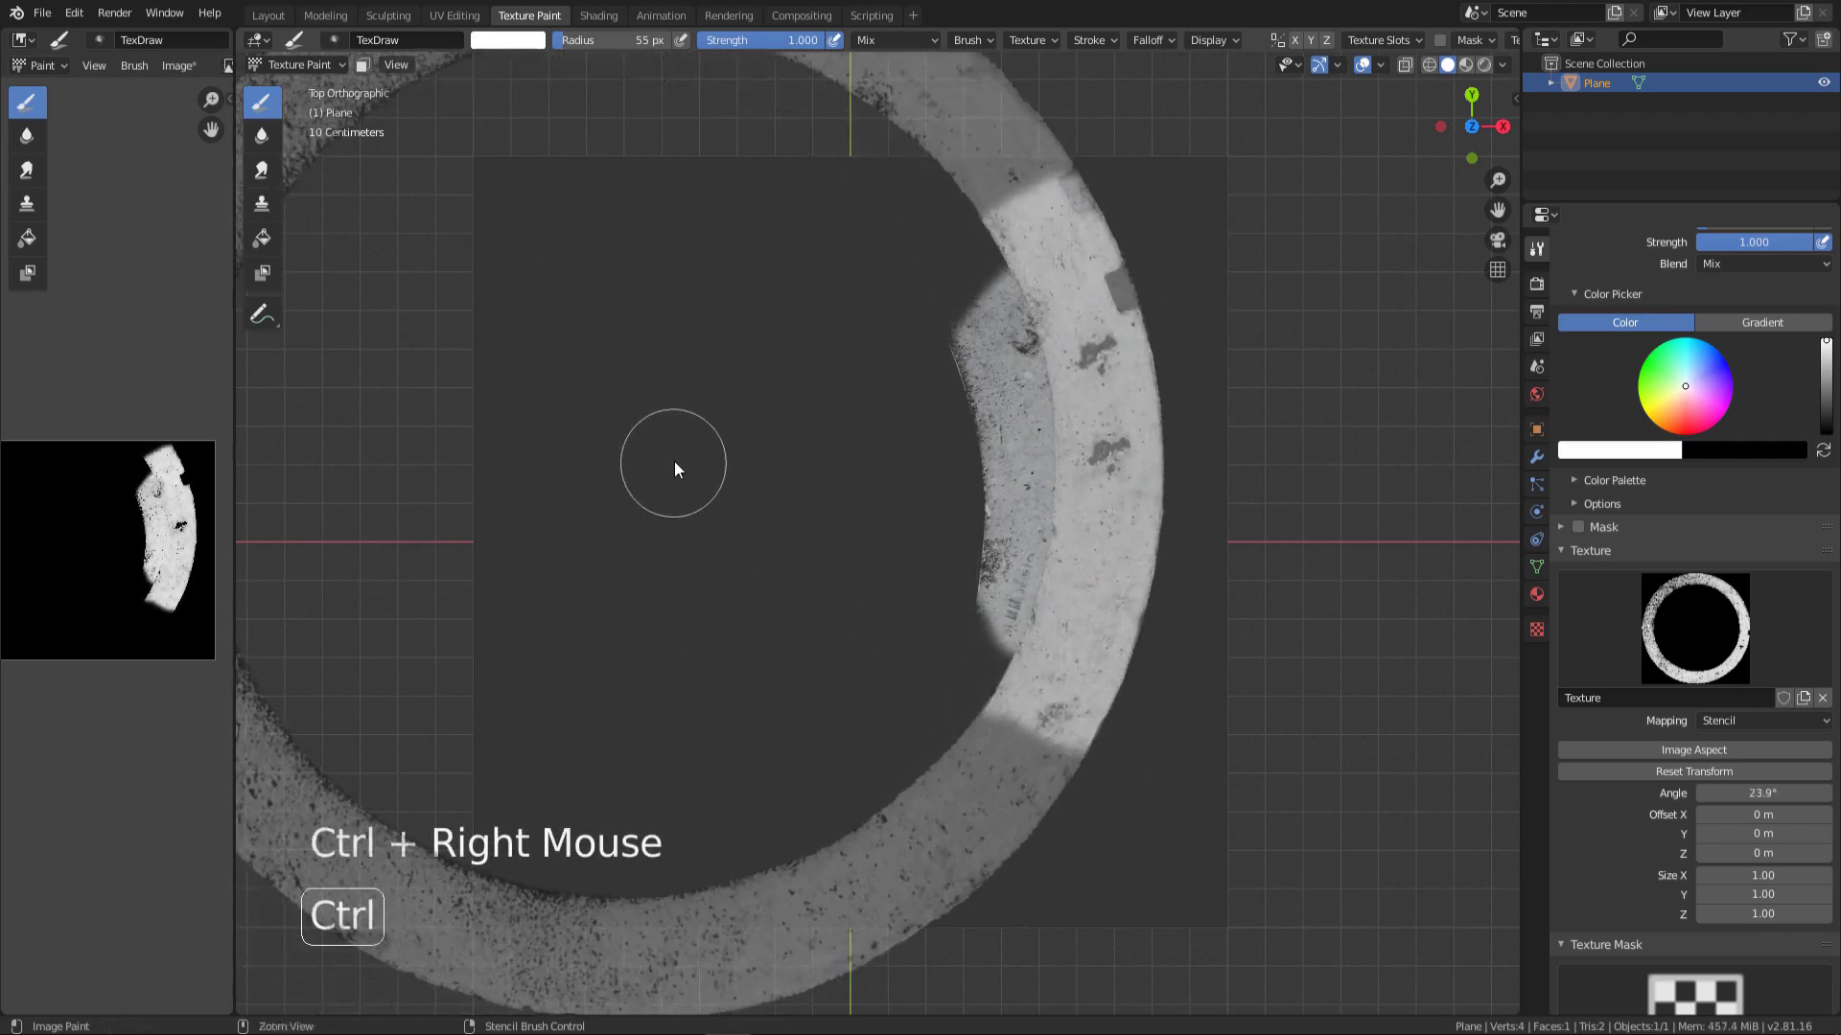
{"action": "right_click_drag", "start_coordinate": [675, 463], "coordinate": [836, 521], "text": "ctrl"}
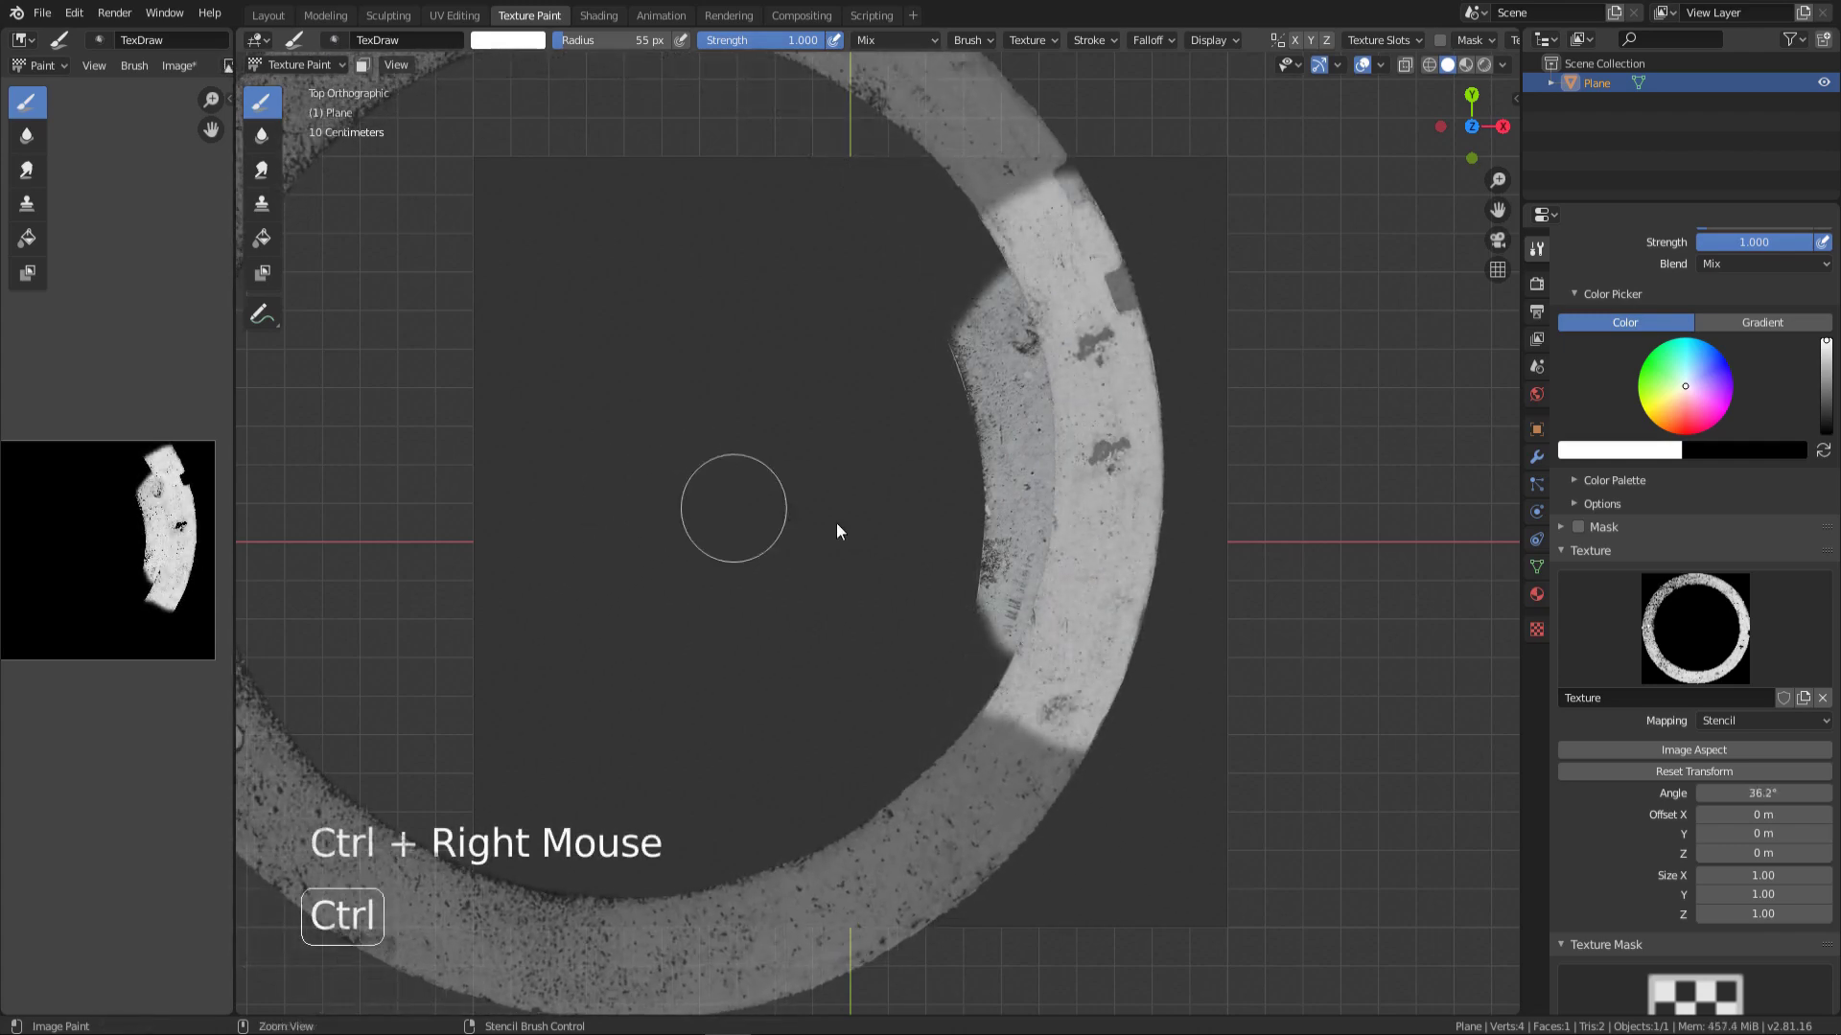
{"action": "right_click_drag", "start_coordinate": [1049, 694], "coordinate": [1085, 640]}
{"action": "mouse_move", "coordinate": [1085, 641]}
{"action": "left_mouse_down"}
{"action": "mouse_move", "coordinate": [1067, 682]}
{"action": "mouse_move", "coordinate": [863, 824]}
{"action": "mouse_move", "coordinate": [809, 807]}
{"action": "left_mouse_up"}
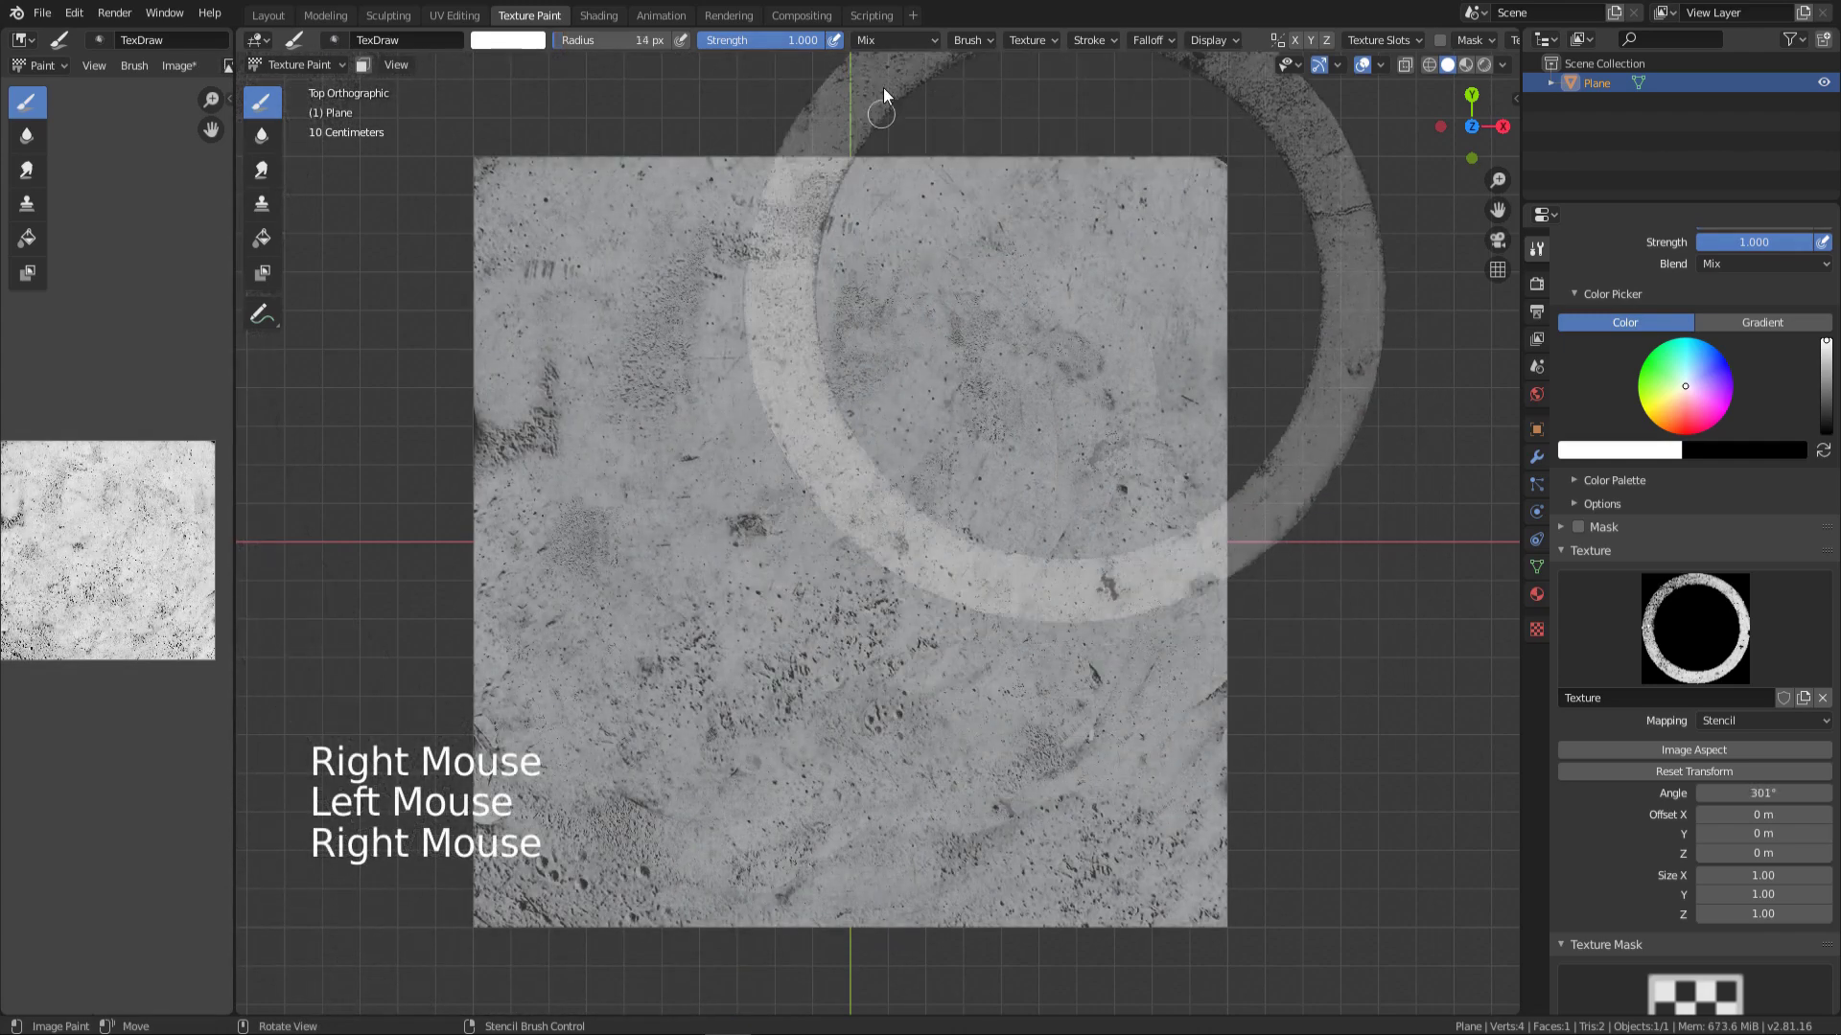
Step: Reposition the stencil, paint the metal texture across the plane, and begin saving the image
{"action": "right_click_drag", "start_coordinate": [883, 88], "coordinate": [836, 157]}
{"action": "left_click_drag", "start_coordinate": [836, 157], "coordinate": [836, 178]}
{"action": "mouse_move", "coordinate": [836, 178]}
{"action": "right_mouse_down"}
{"action": "mouse_move", "coordinate": [869, 402]}
{"action": "mouse_move", "coordinate": [872, 654]}
{"action": "right_mouse_up"}
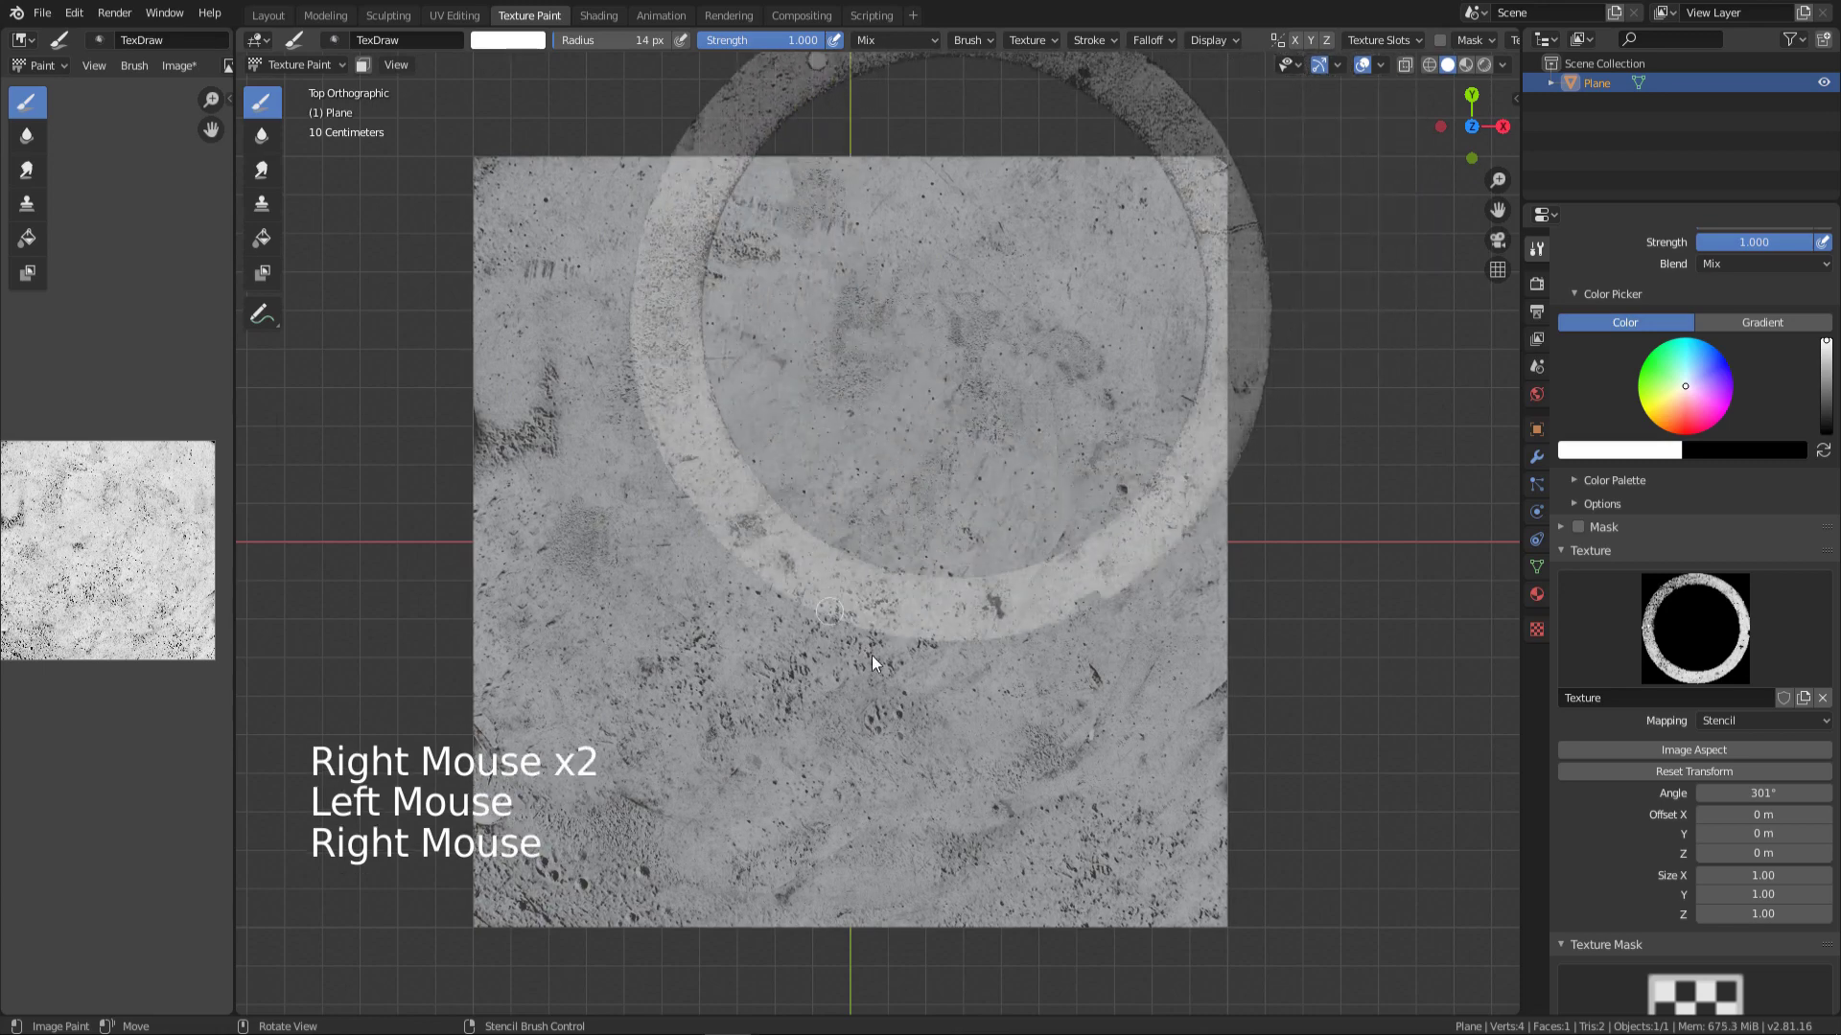
{"action": "left_click_drag", "start_coordinate": [892, 640], "coordinate": [955, 611]}
{"action": "left_click", "coordinate": [178, 65]}
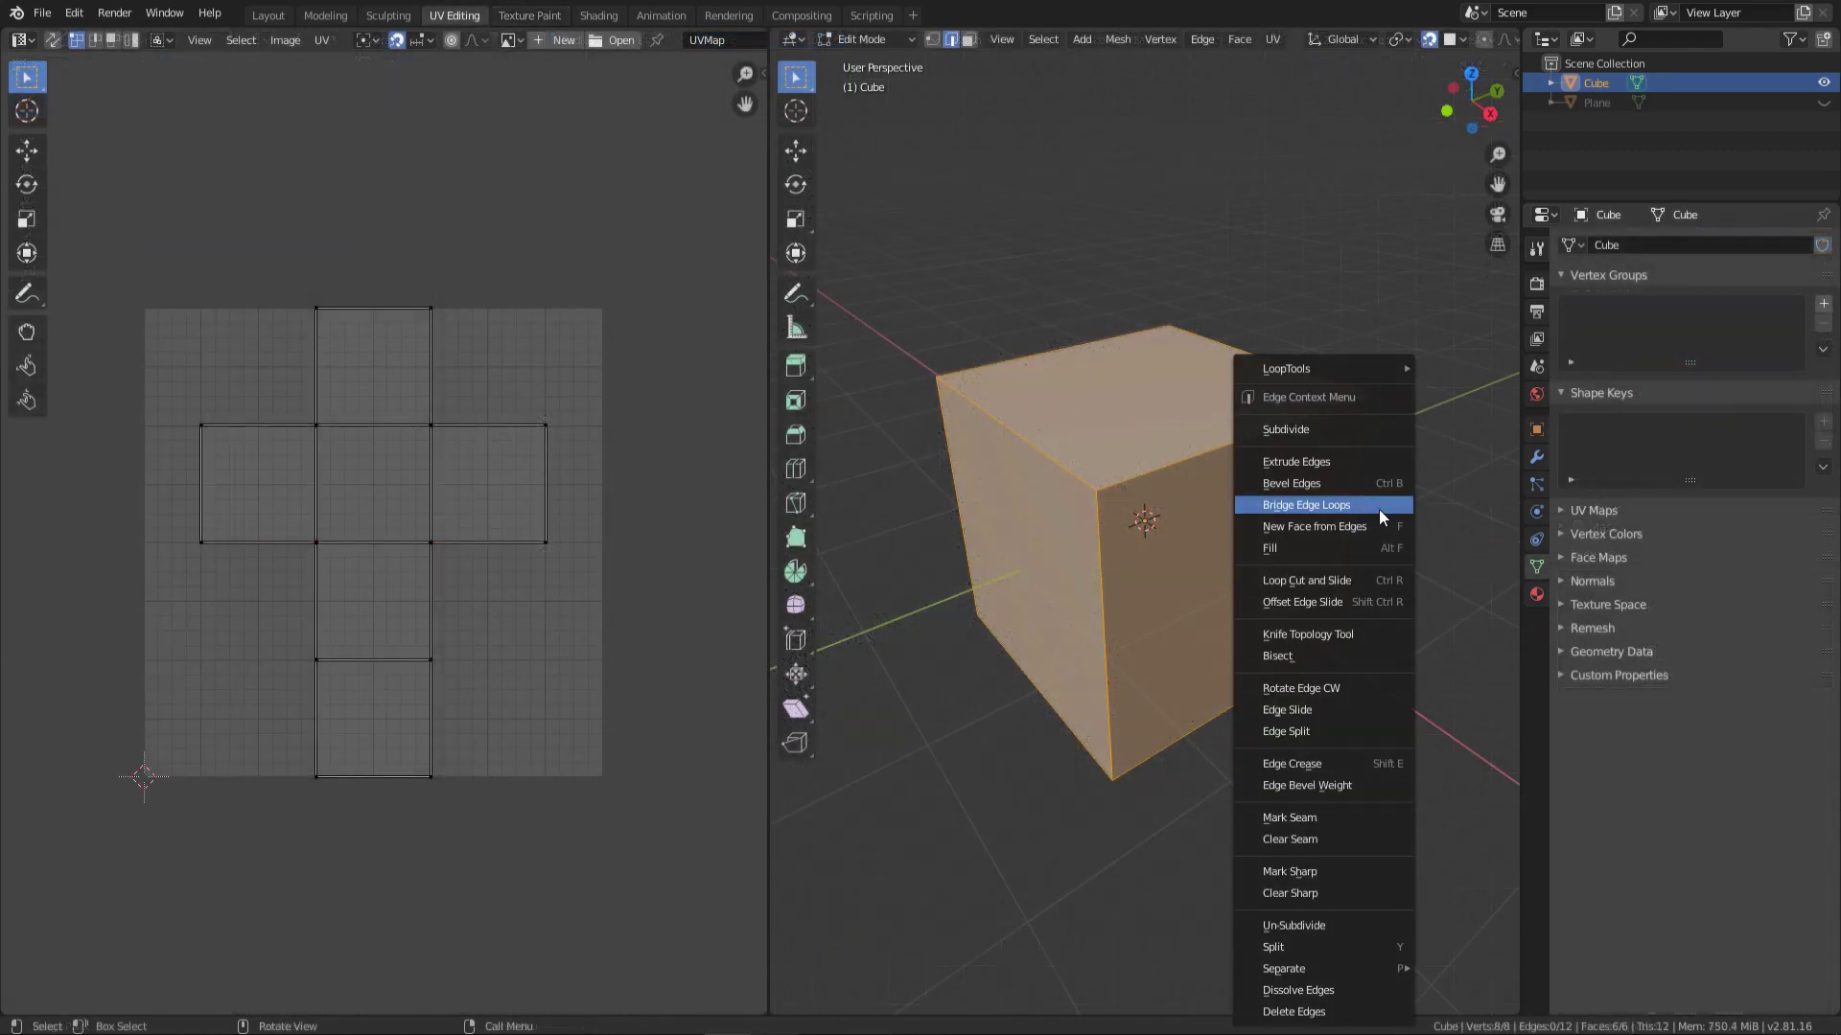
Step: Mark the cube's edges as seams and unwrap it with a 0.050 island margin
{"action": "left_click", "coordinate": [1365, 818]}
{"action": "key", "text": "u"}
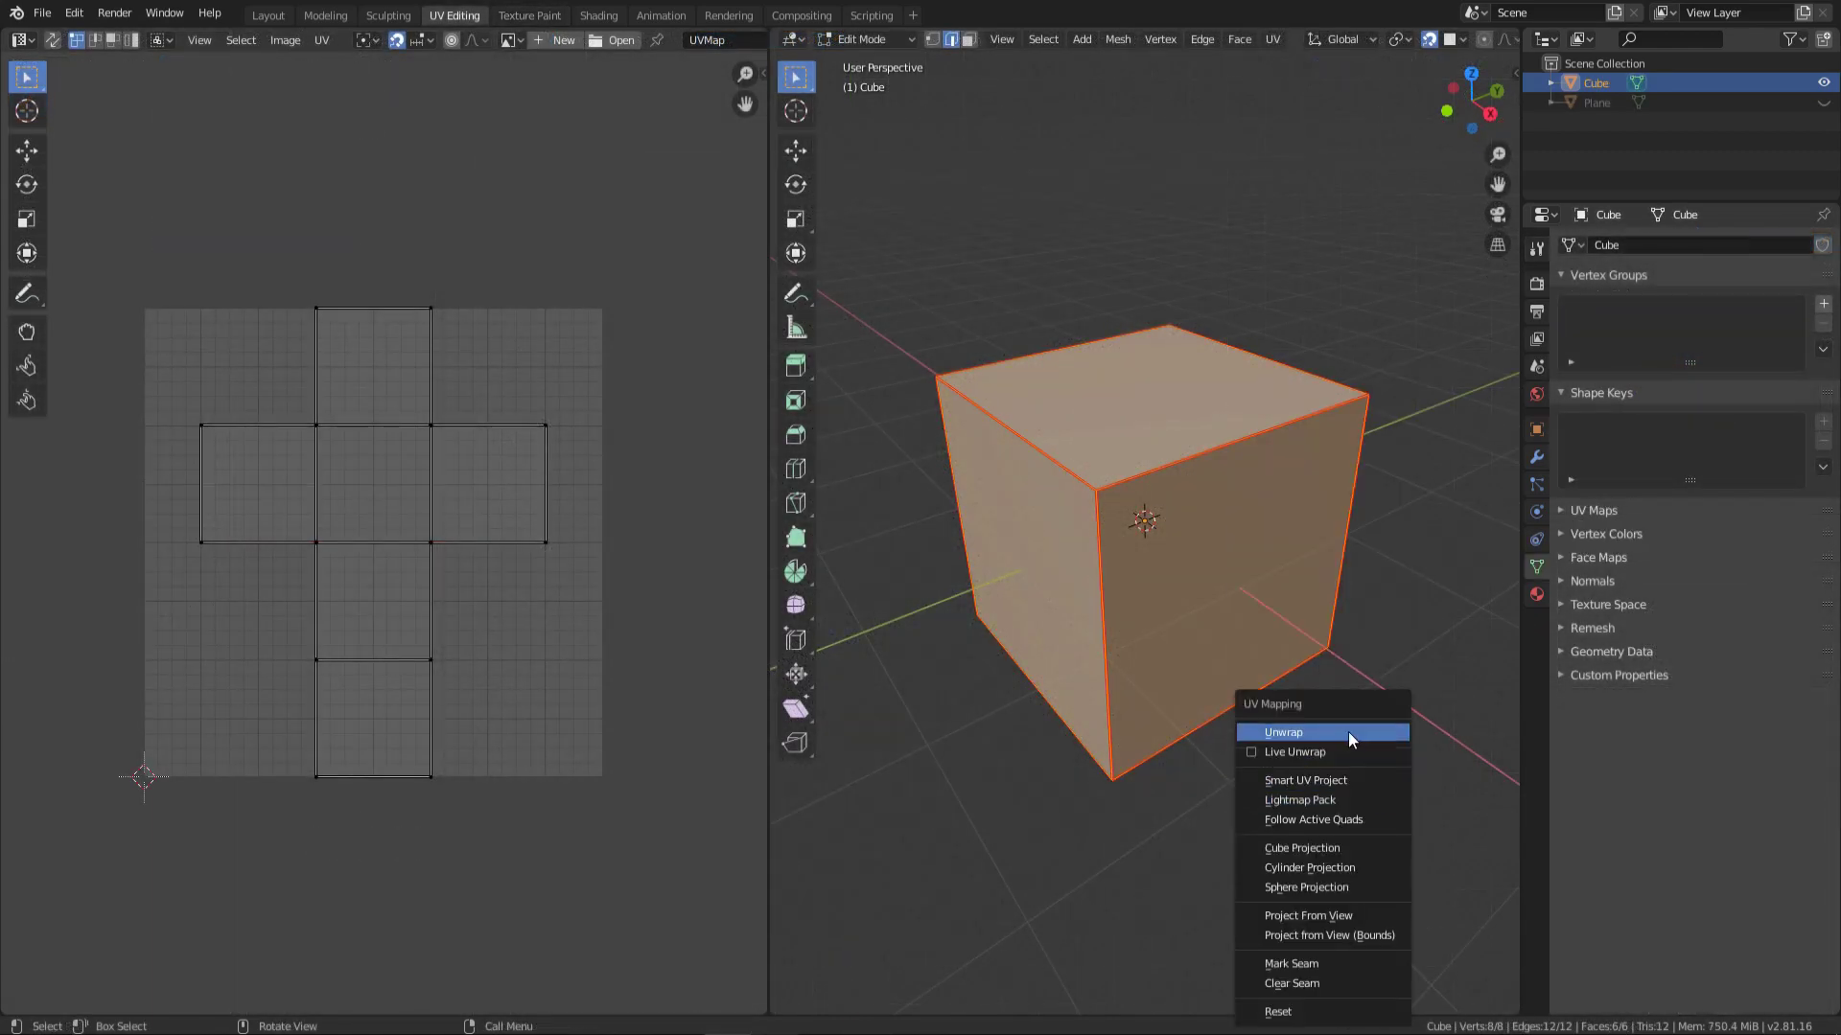
{"action": "left_click", "coordinate": [1348, 732]}
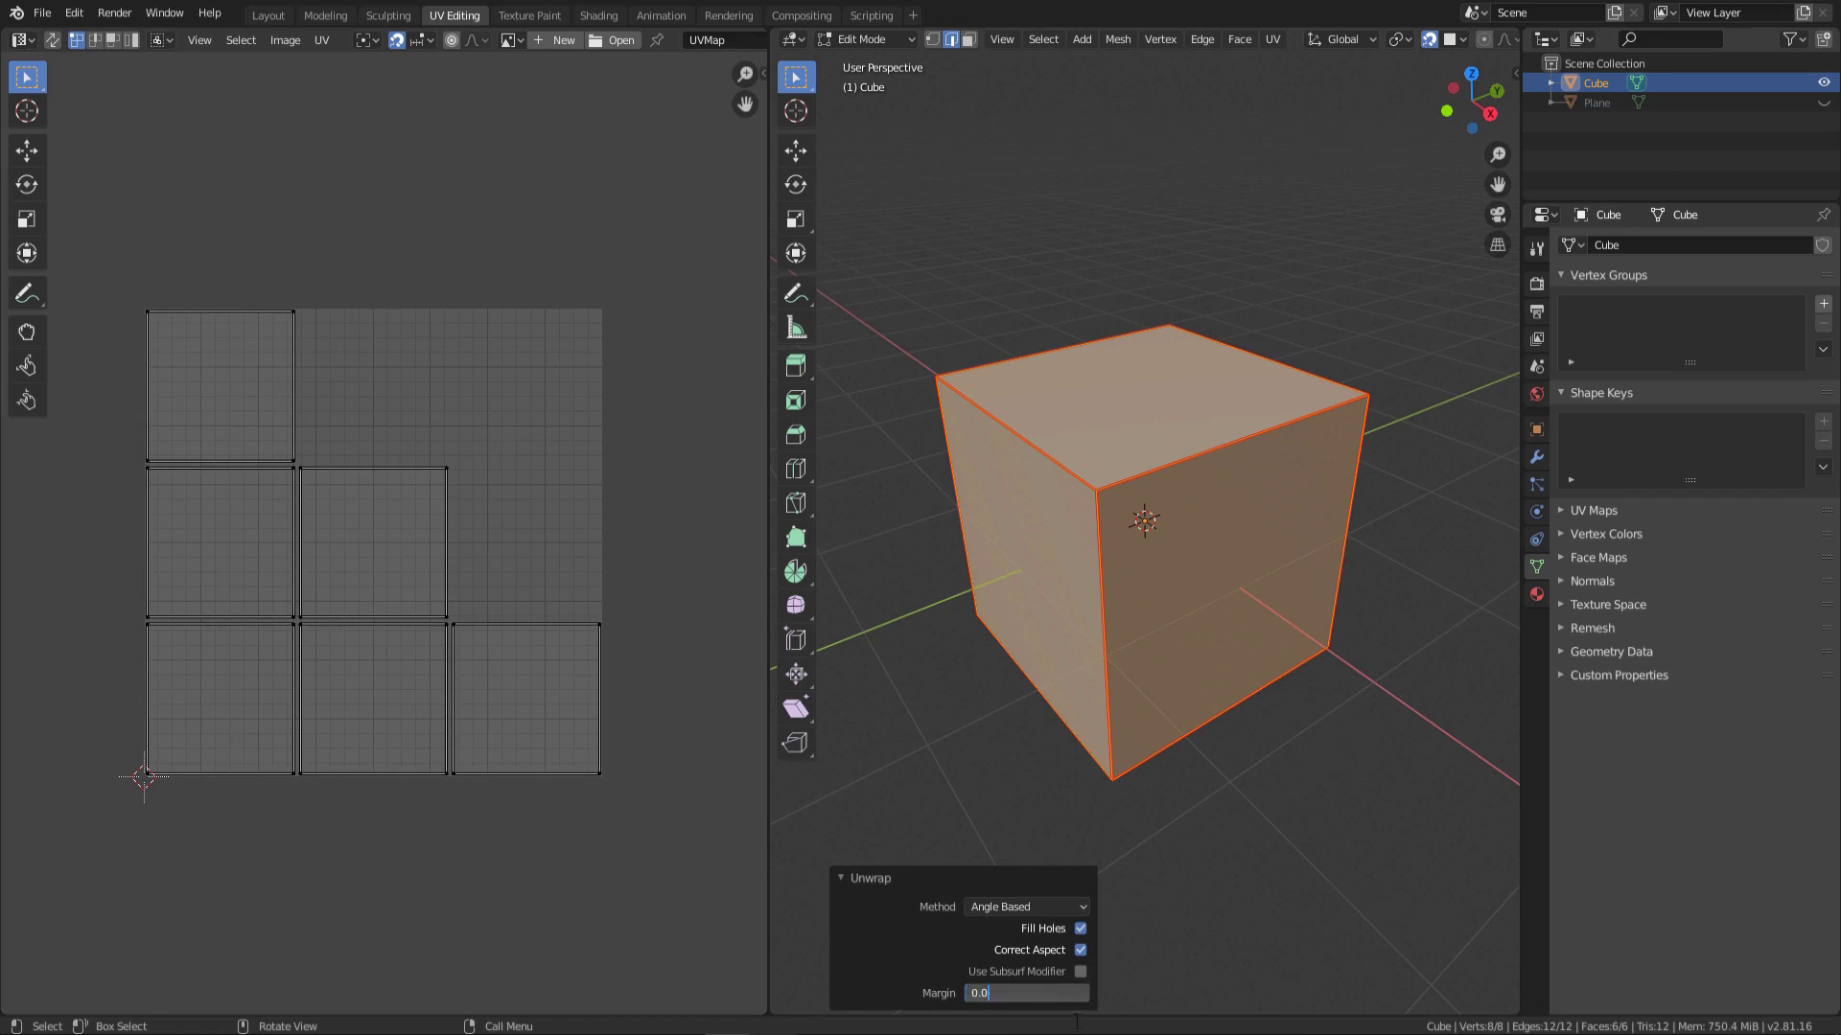
{"action": "left_click_drag", "start_coordinate": [989, 992], "coordinate": [1075, 1021]}
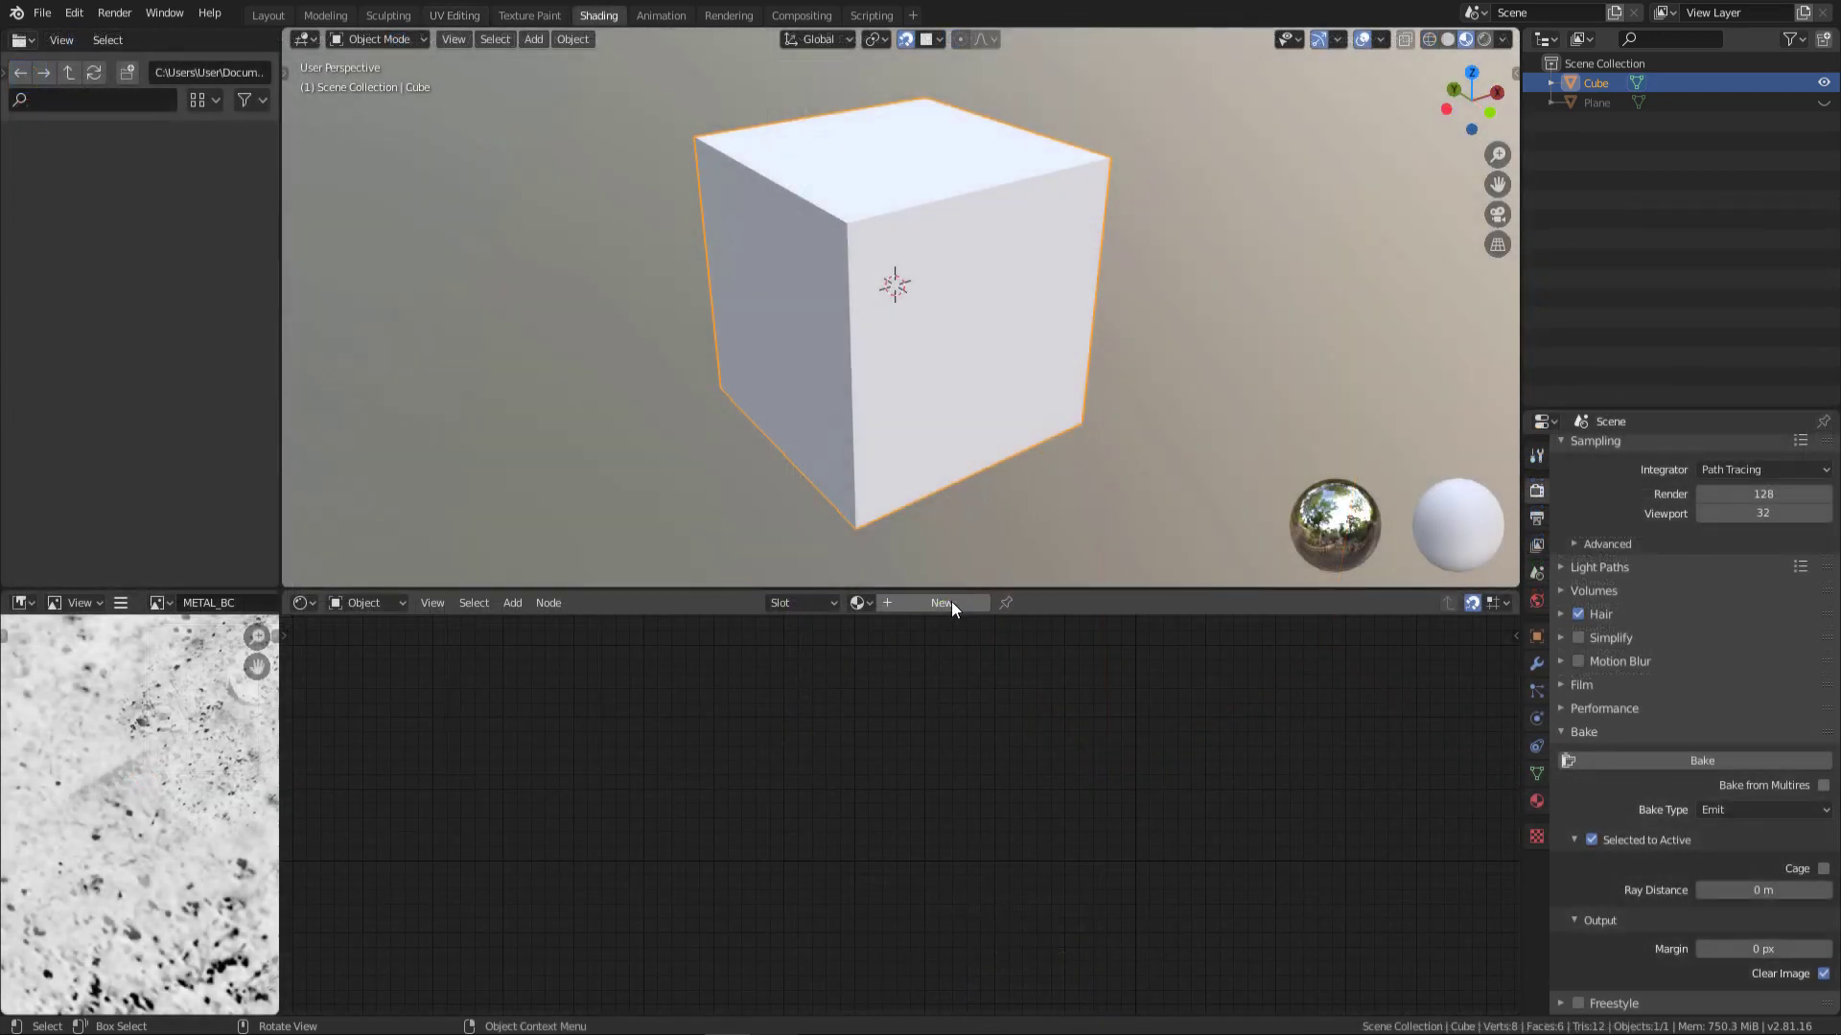
Step: Give the cube a new material with a CUBE_BC image feeding Base Color
{"action": "left_click", "coordinate": [953, 602]}
{"action": "left_click", "coordinate": [921, 734]}
{"action": "type", "text": "CUBE_BC"}
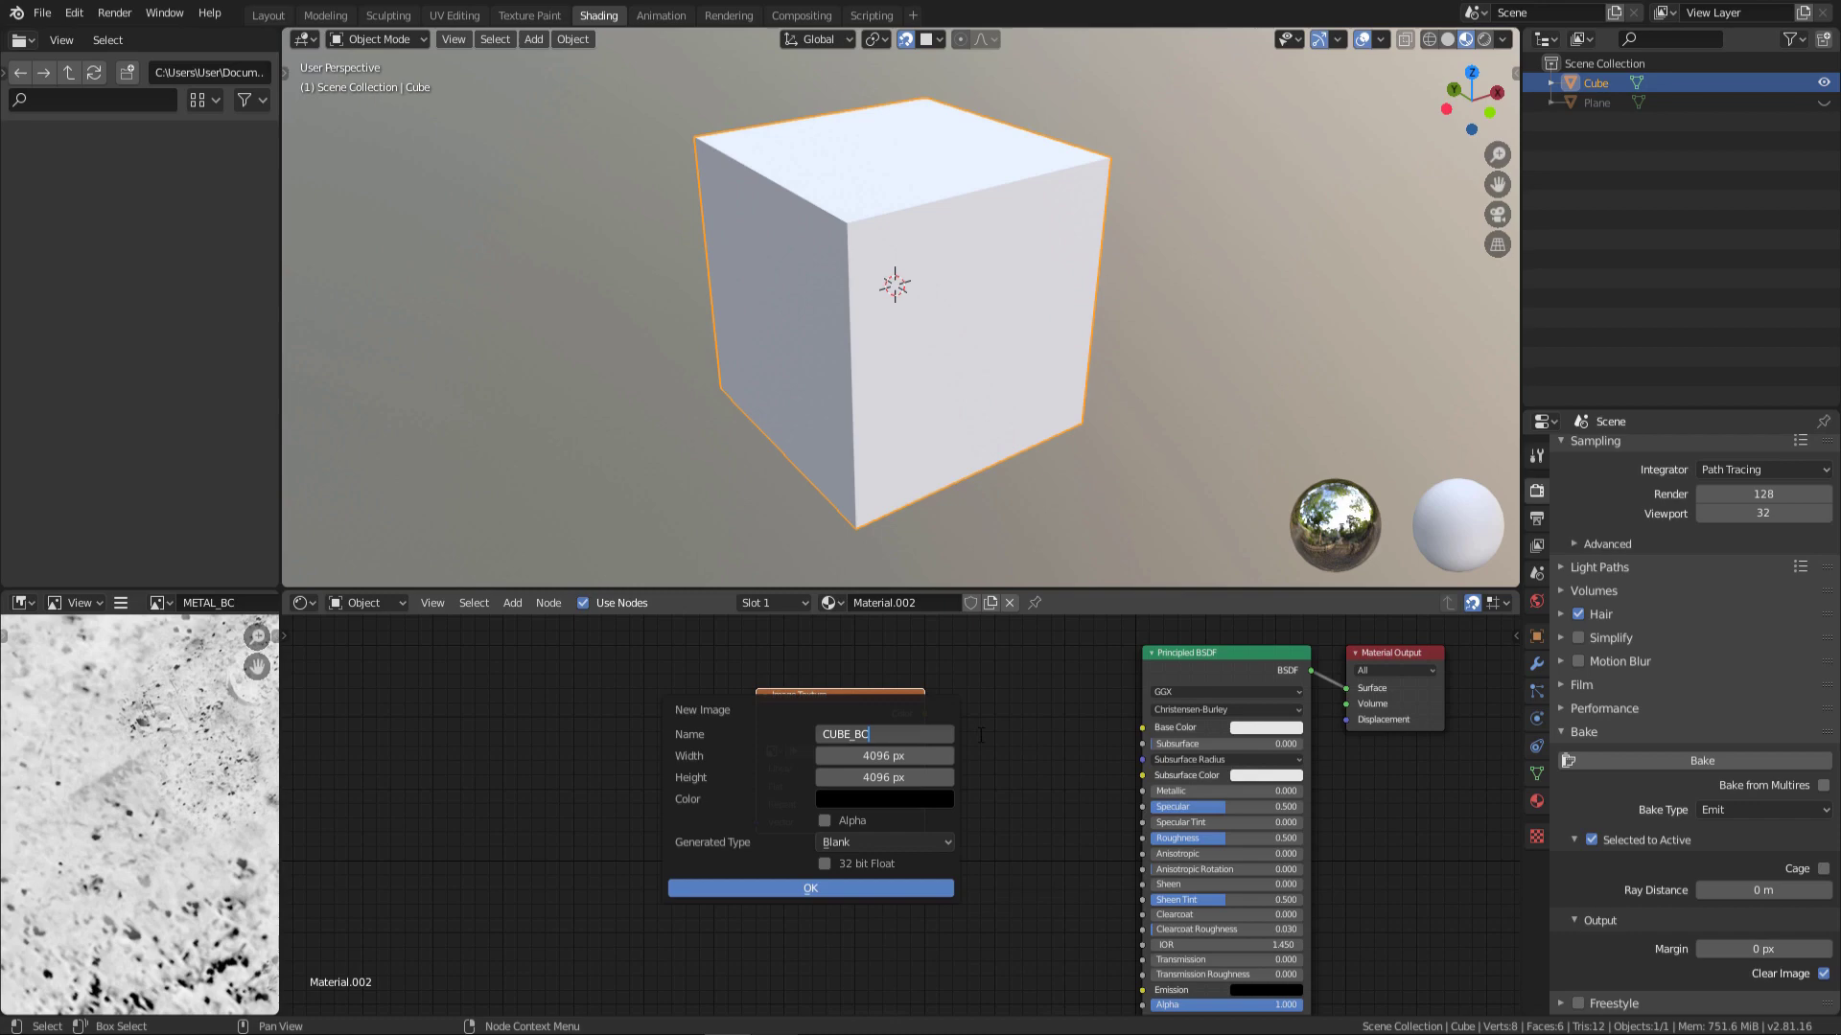
{"action": "left_click", "coordinate": [925, 888]}
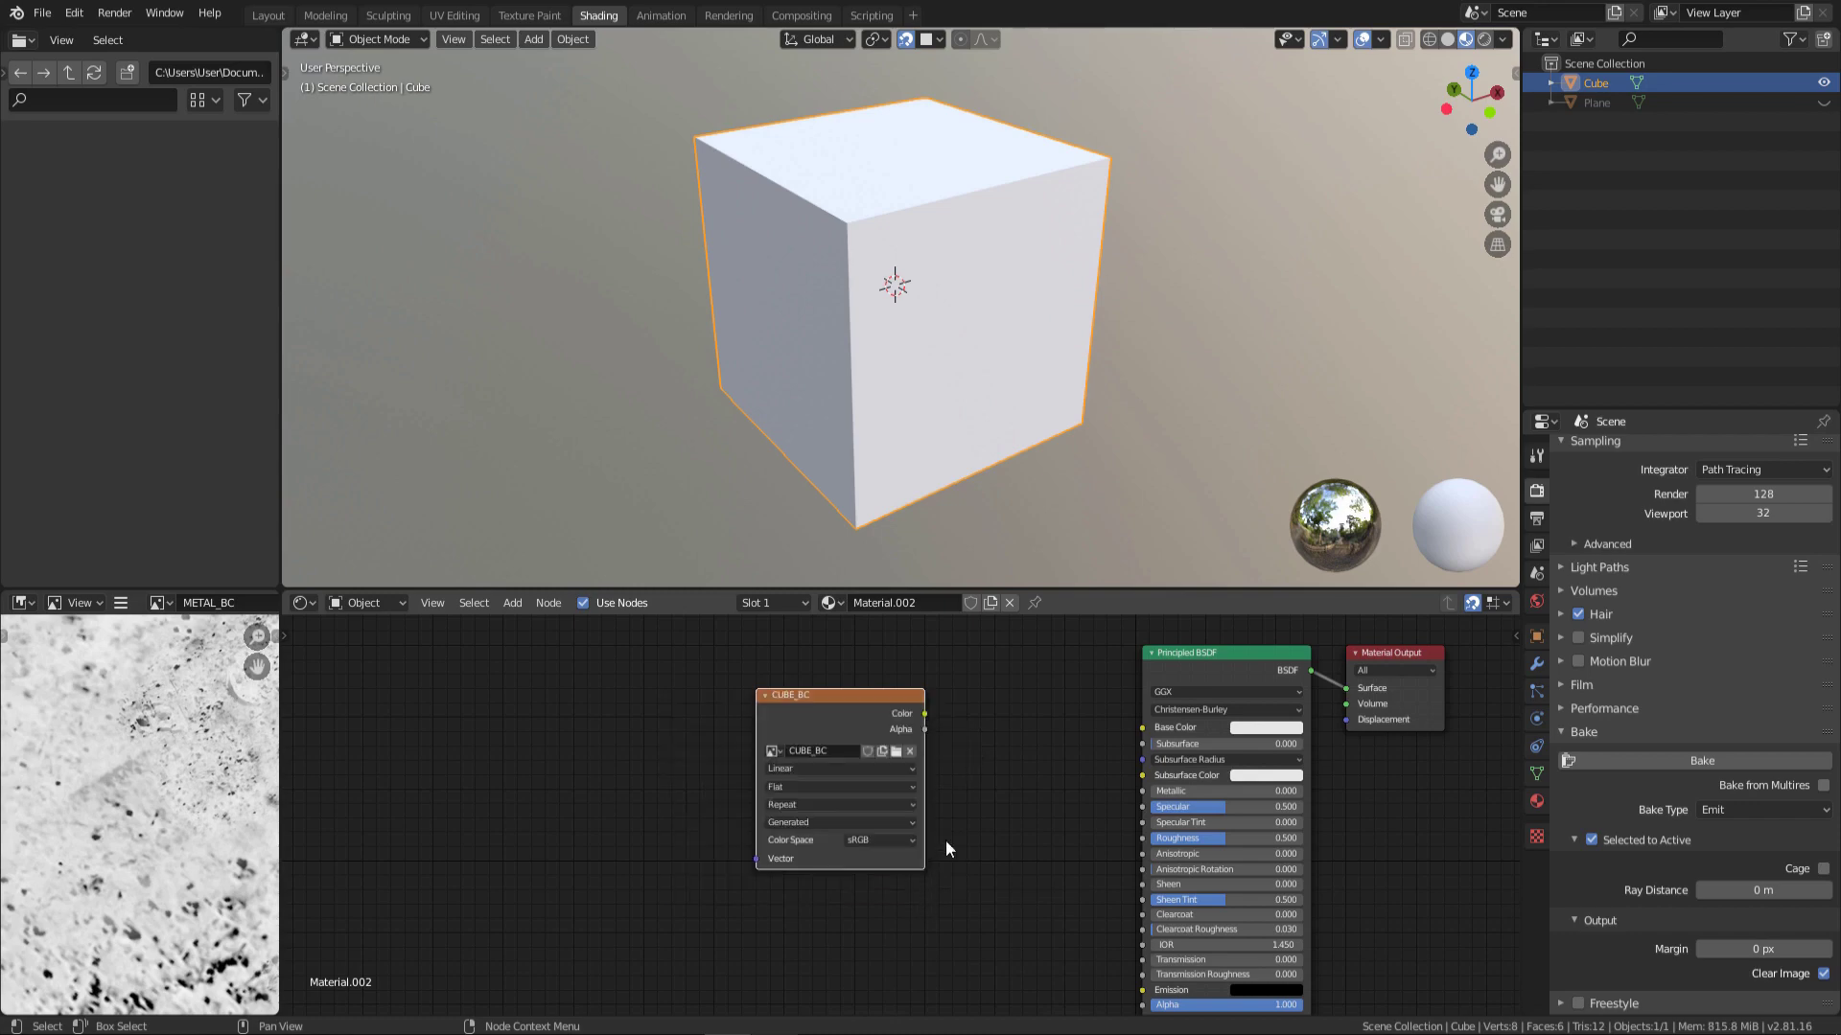
{"action": "left_click_drag", "start_coordinate": [929, 721], "coordinate": [1141, 728]}
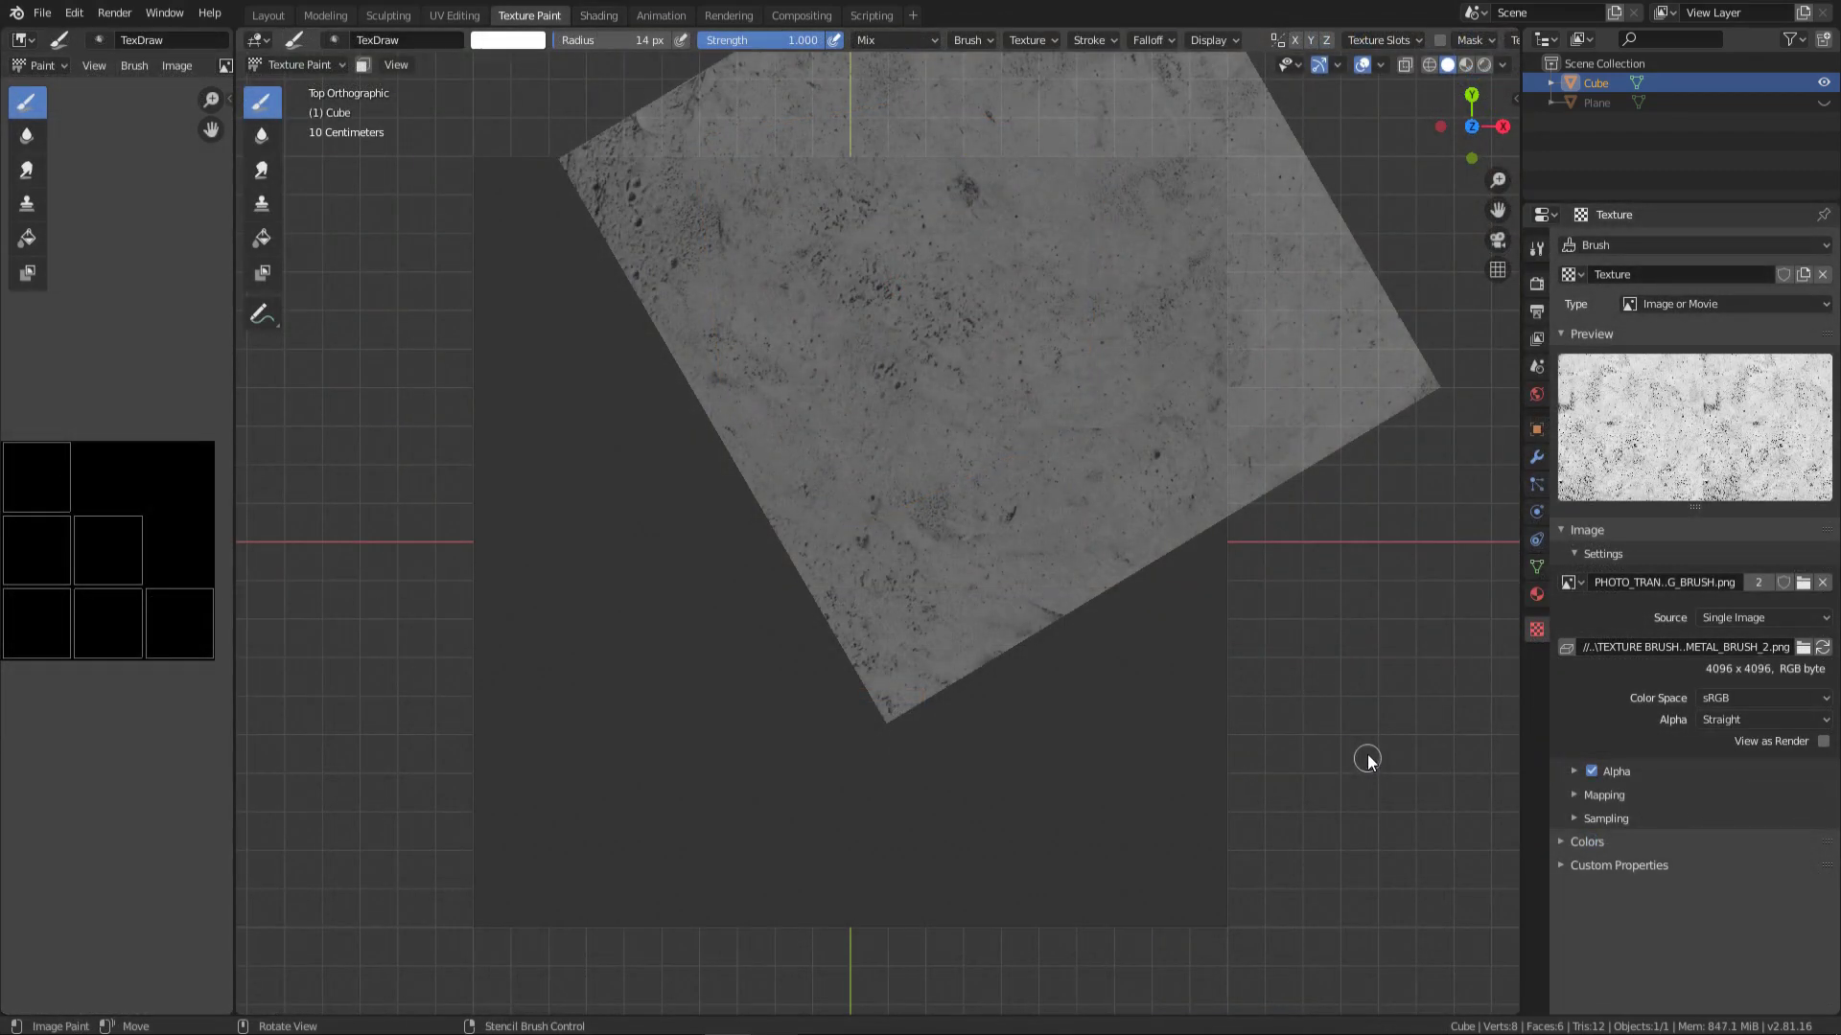
Step: Set the texture paint bleed to 32 px
{"action": "left_click", "coordinate": [1536, 248]}
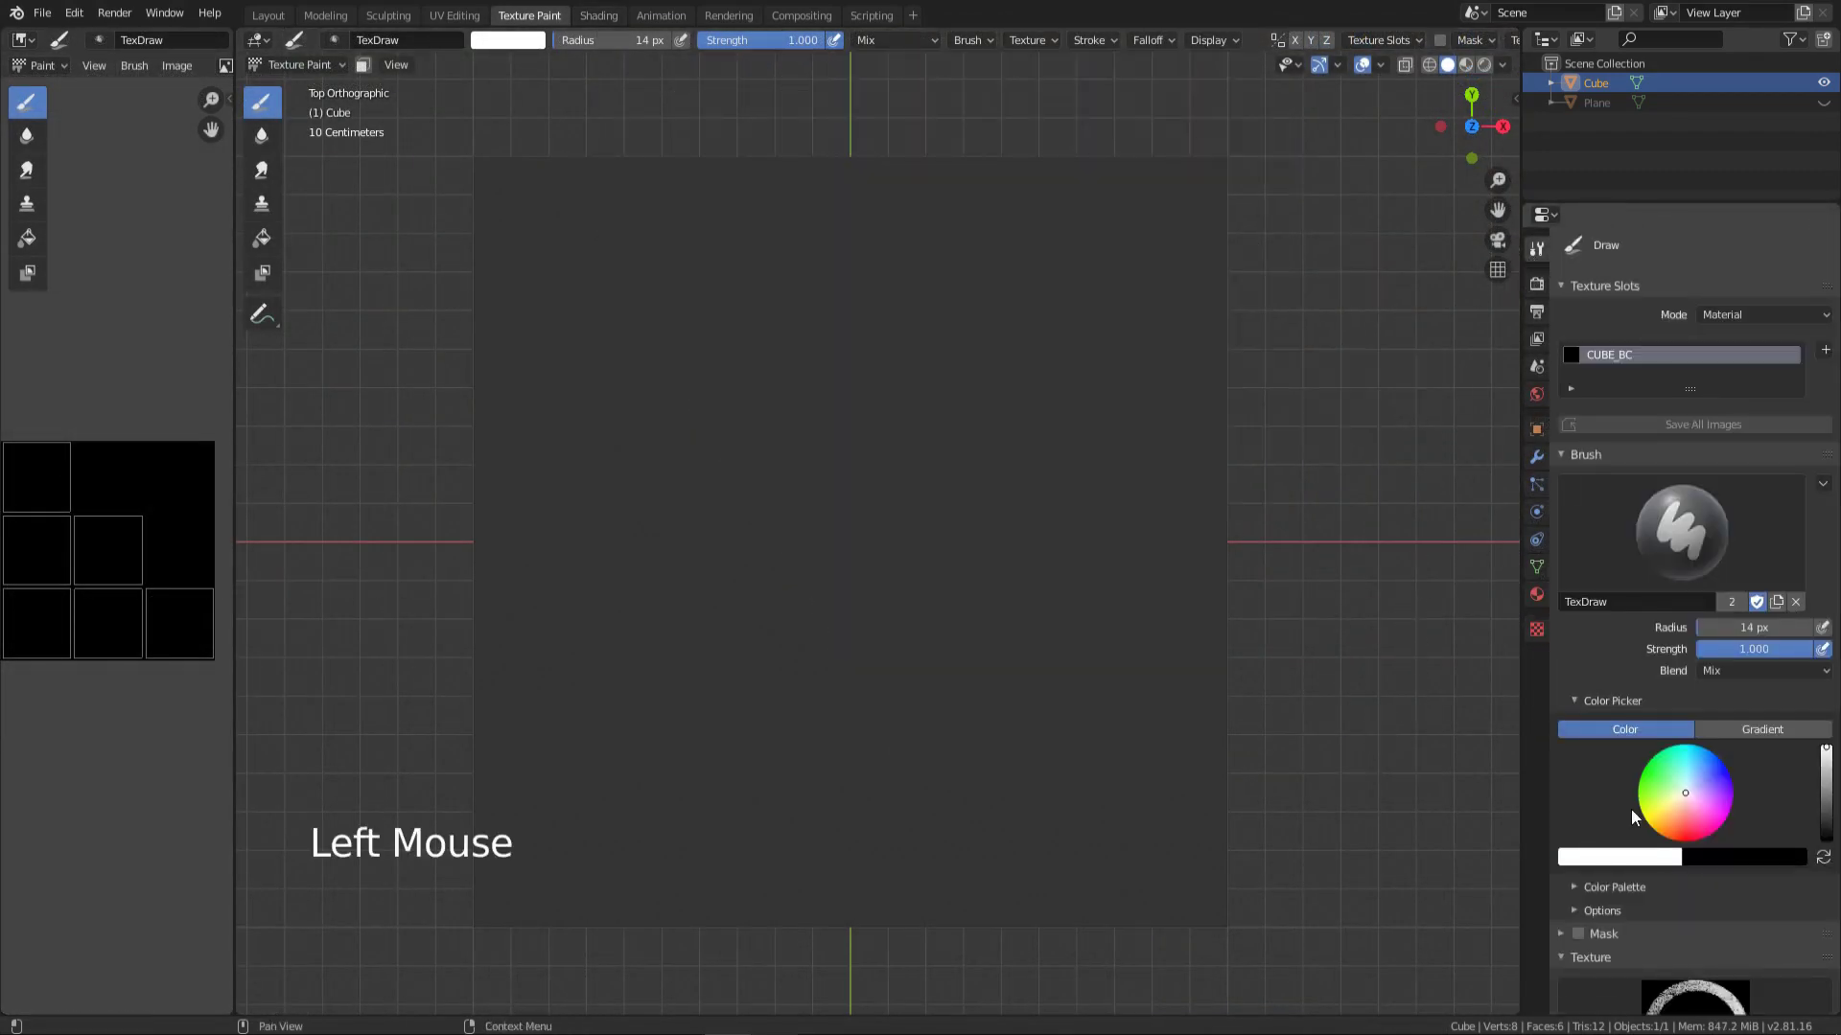
{"action": "middle_click_drag", "start_coordinate": [1649, 671], "coordinate": [1649, 393]}
{"action": "scroll", "coordinate": [1687, 575], "scroll_direction": "down", "scroll_amount": 15}
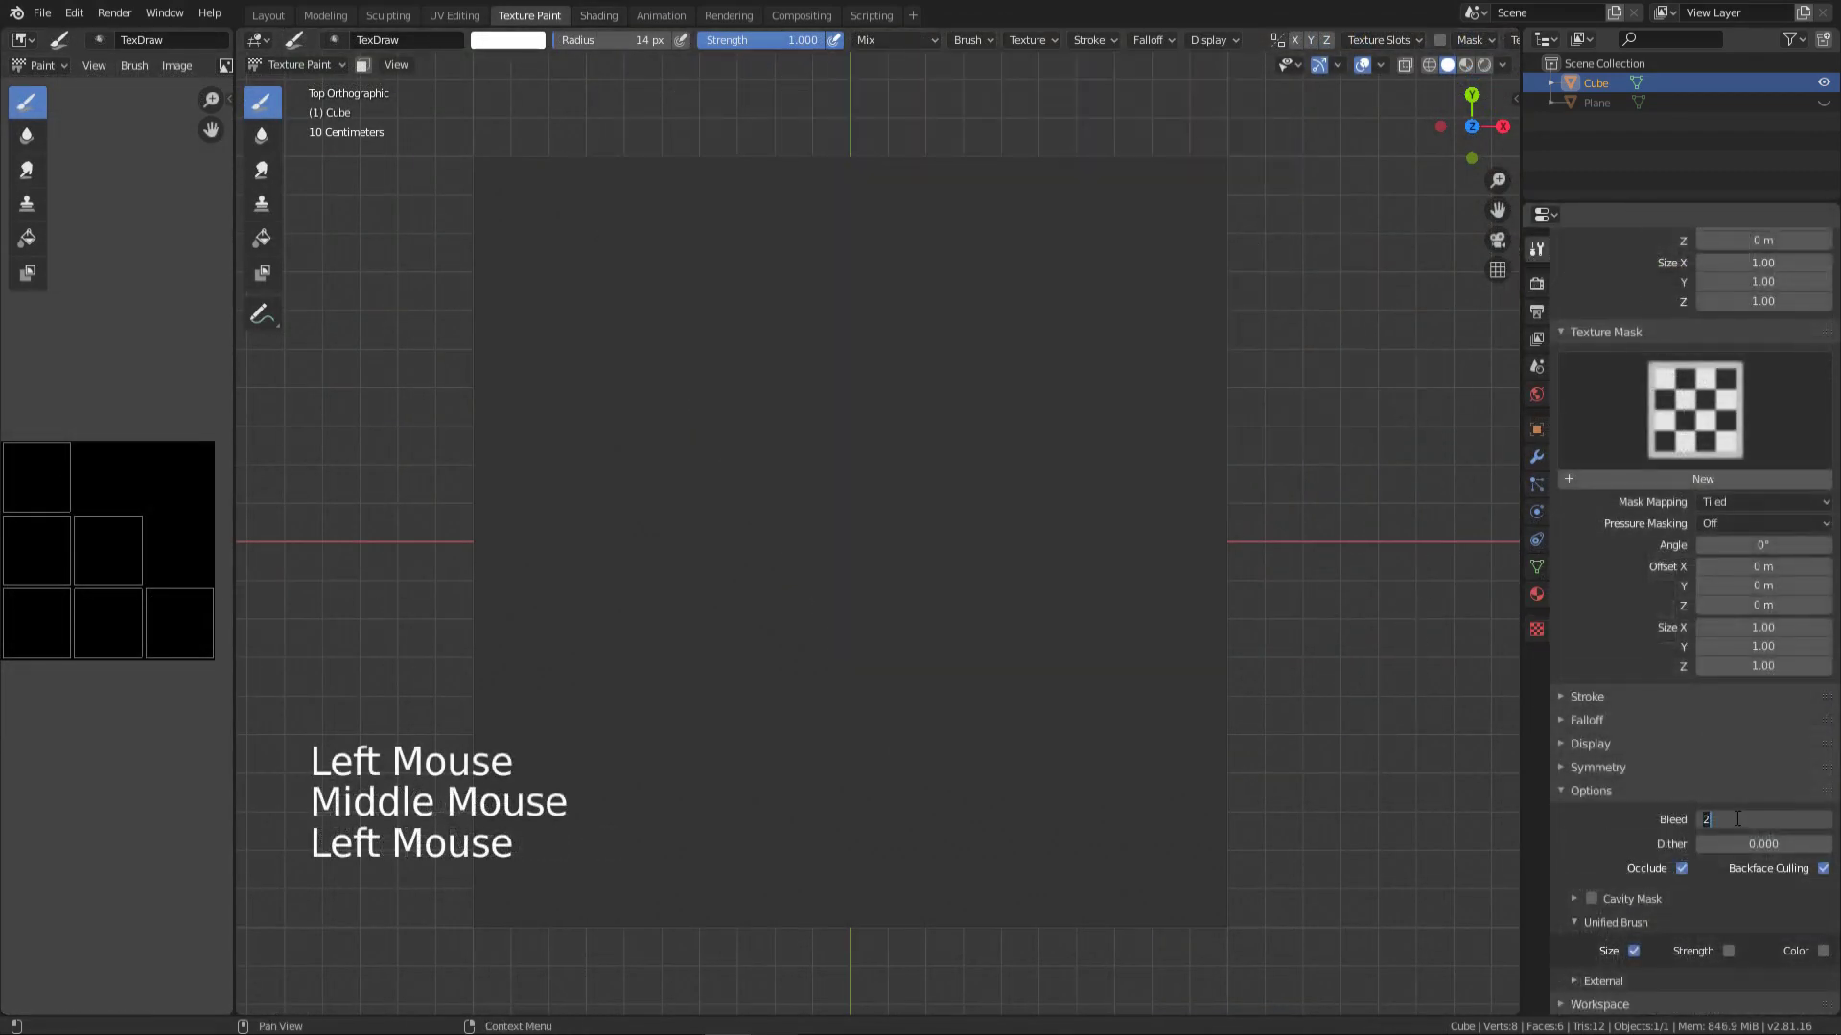
{"action": "left_click", "coordinate": [1732, 822]}
{"action": "key", "text": "Return"}
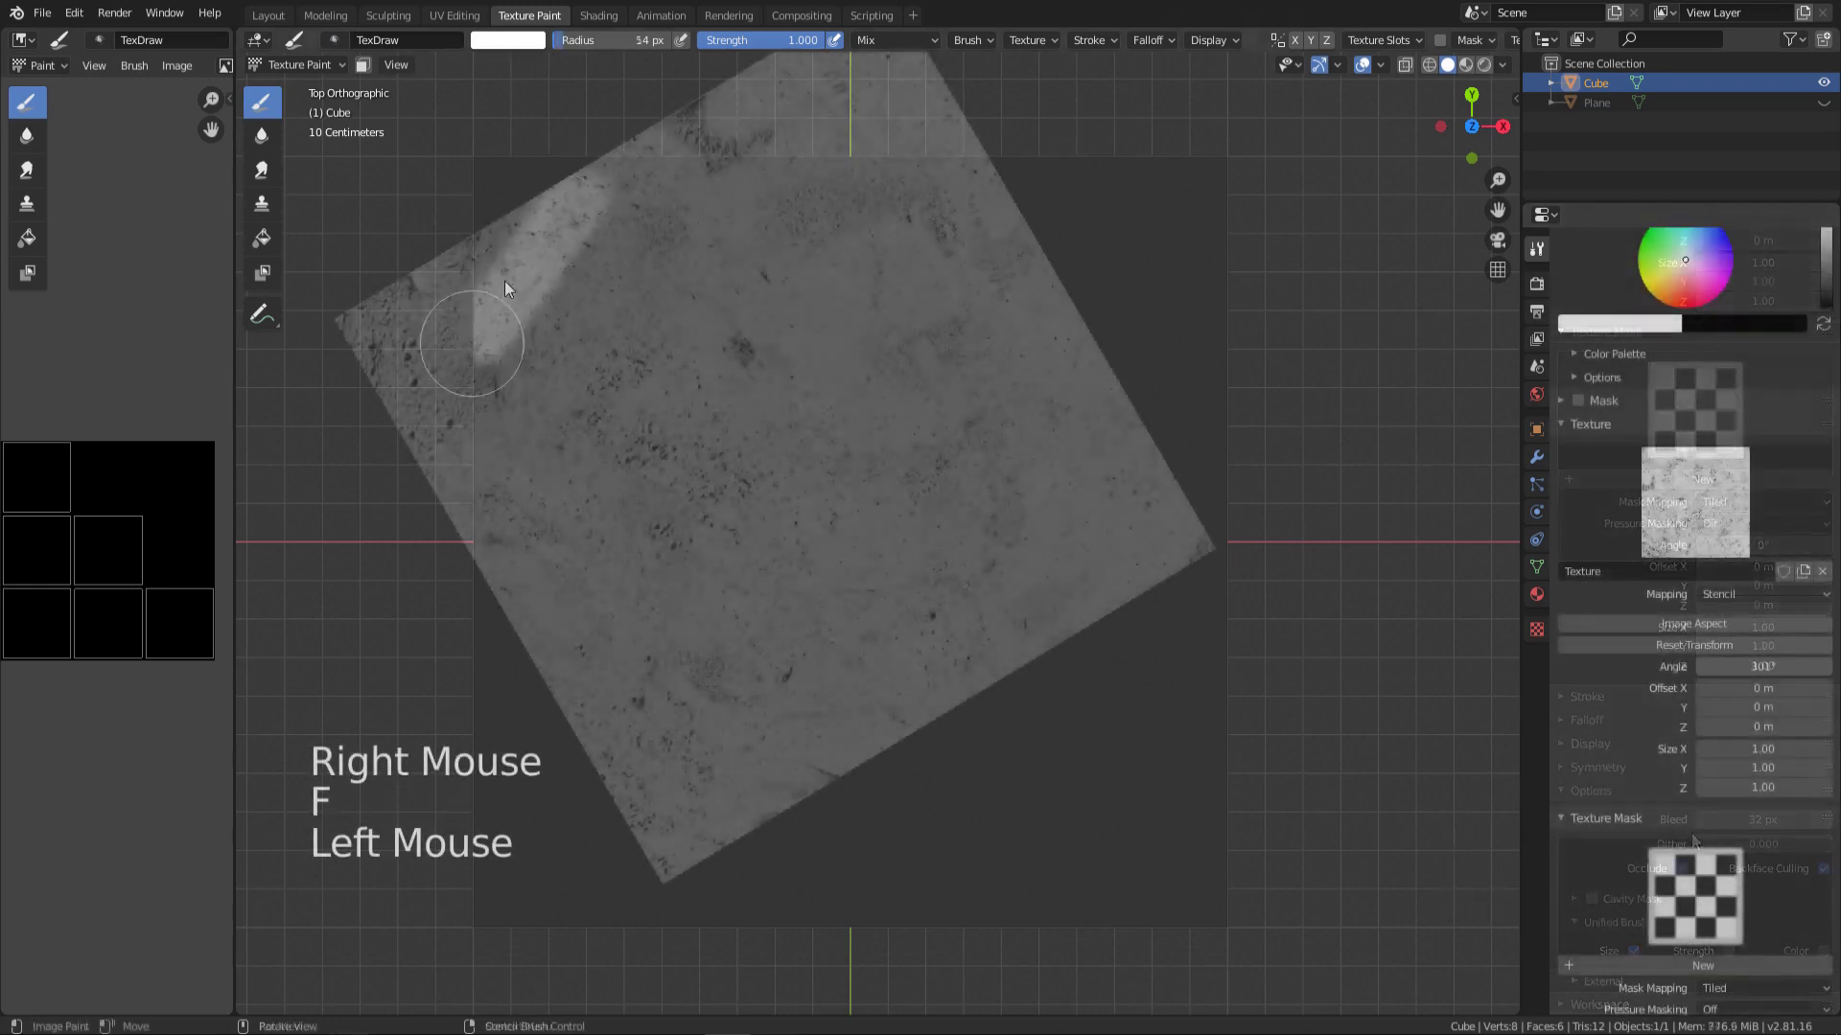
Step: Paint the enlarged metal stencil along the cube's top edge, save it, and link the stone image to Mix factor
{"action": "mouse_move", "coordinate": [504, 280]}
{"action": "left_mouse_down"}
{"action": "mouse_move", "coordinate": [509, 238]}
{"action": "mouse_move", "coordinate": [707, 128]}
{"action": "mouse_move", "coordinate": [801, 194]}
{"action": "mouse_move", "coordinate": [872, 332]}
{"action": "mouse_move", "coordinate": [954, 429]}
{"action": "mouse_move", "coordinate": [1044, 367]}
{"action": "left_mouse_up"}
{"action": "right_click_drag", "start_coordinate": [961, 338], "coordinate": [1114, 226], "text": "ctrl"}
{"action": "mouse_move", "coordinate": [550, 254]}
{"action": "left_mouse_down"}
{"action": "mouse_move", "coordinate": [581, 172]}
{"action": "mouse_move", "coordinate": [436, 263]}
{"action": "mouse_move", "coordinate": [400, 223]}
{"action": "mouse_move", "coordinate": [1000, 182]}
{"action": "mouse_move", "coordinate": [1053, 209]}
{"action": "mouse_move", "coordinate": [1036, 168]}
{"action": "mouse_move", "coordinate": [1070, 129]}
{"action": "mouse_move", "coordinate": [1161, 119]}
{"action": "mouse_move", "coordinate": [1227, 152]}
{"action": "left_mouse_up"}
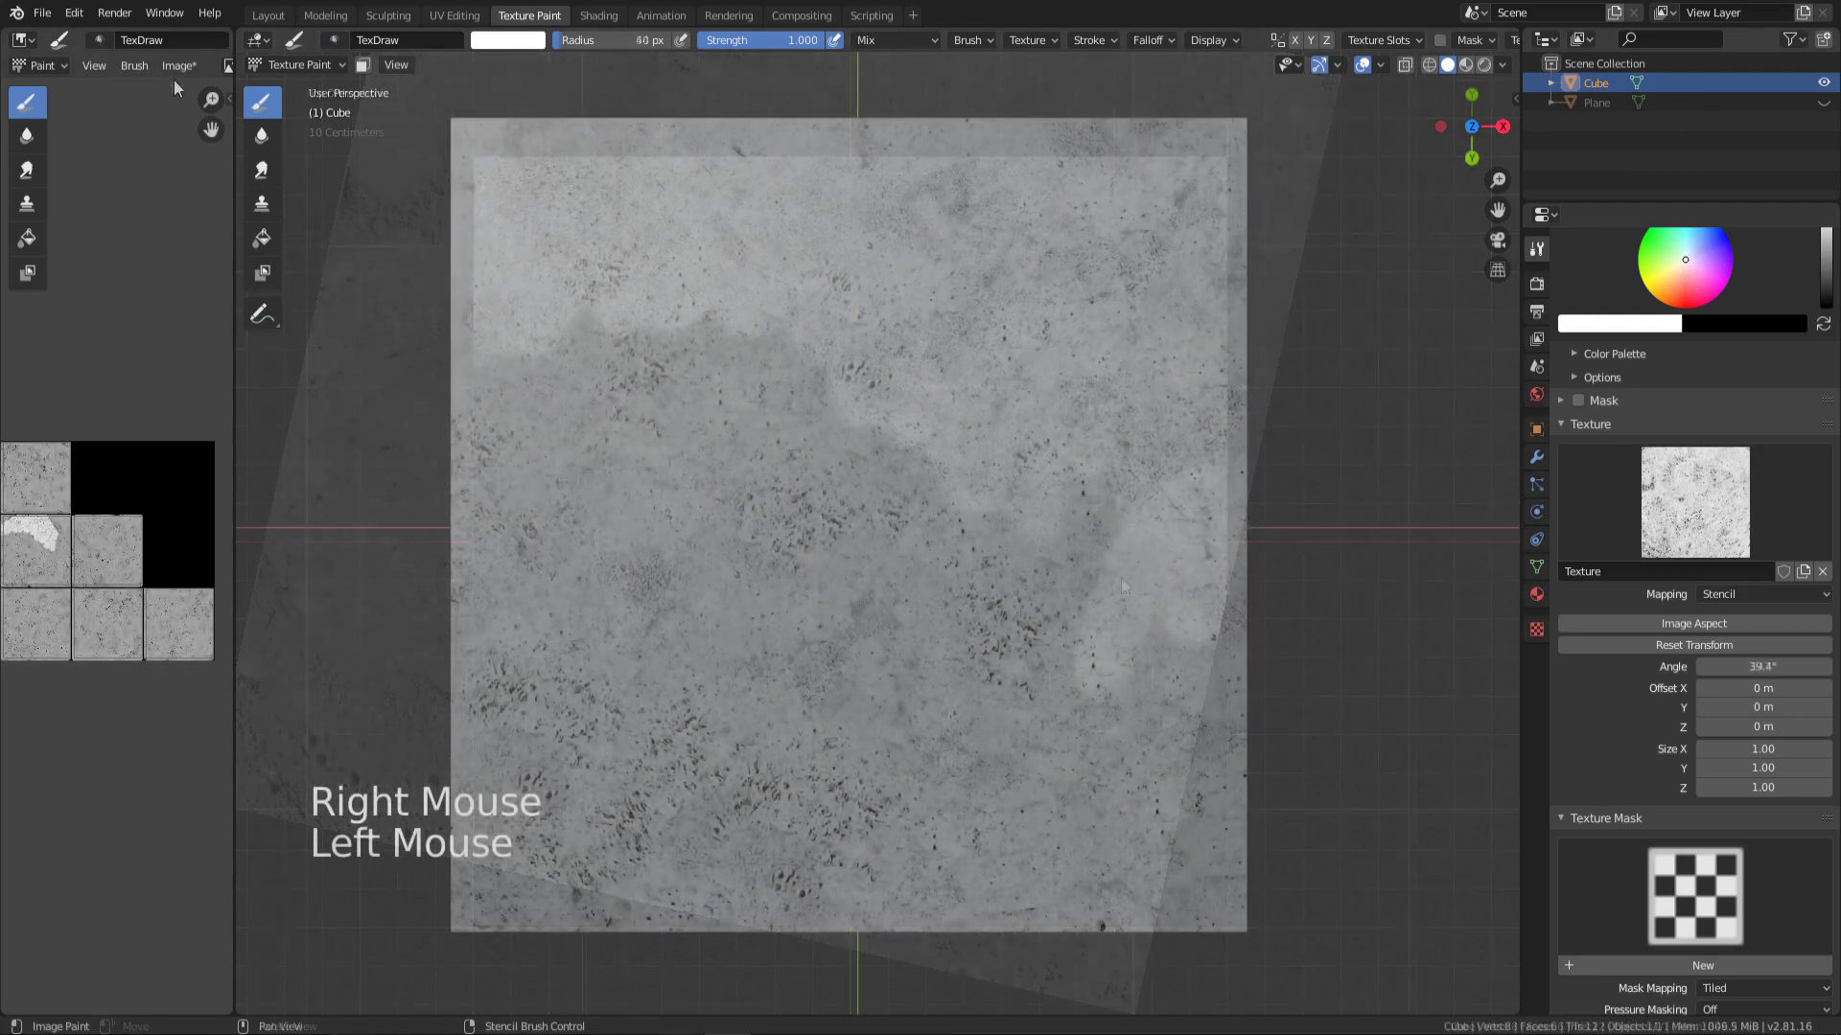
{"action": "left_click", "coordinate": [179, 67]}
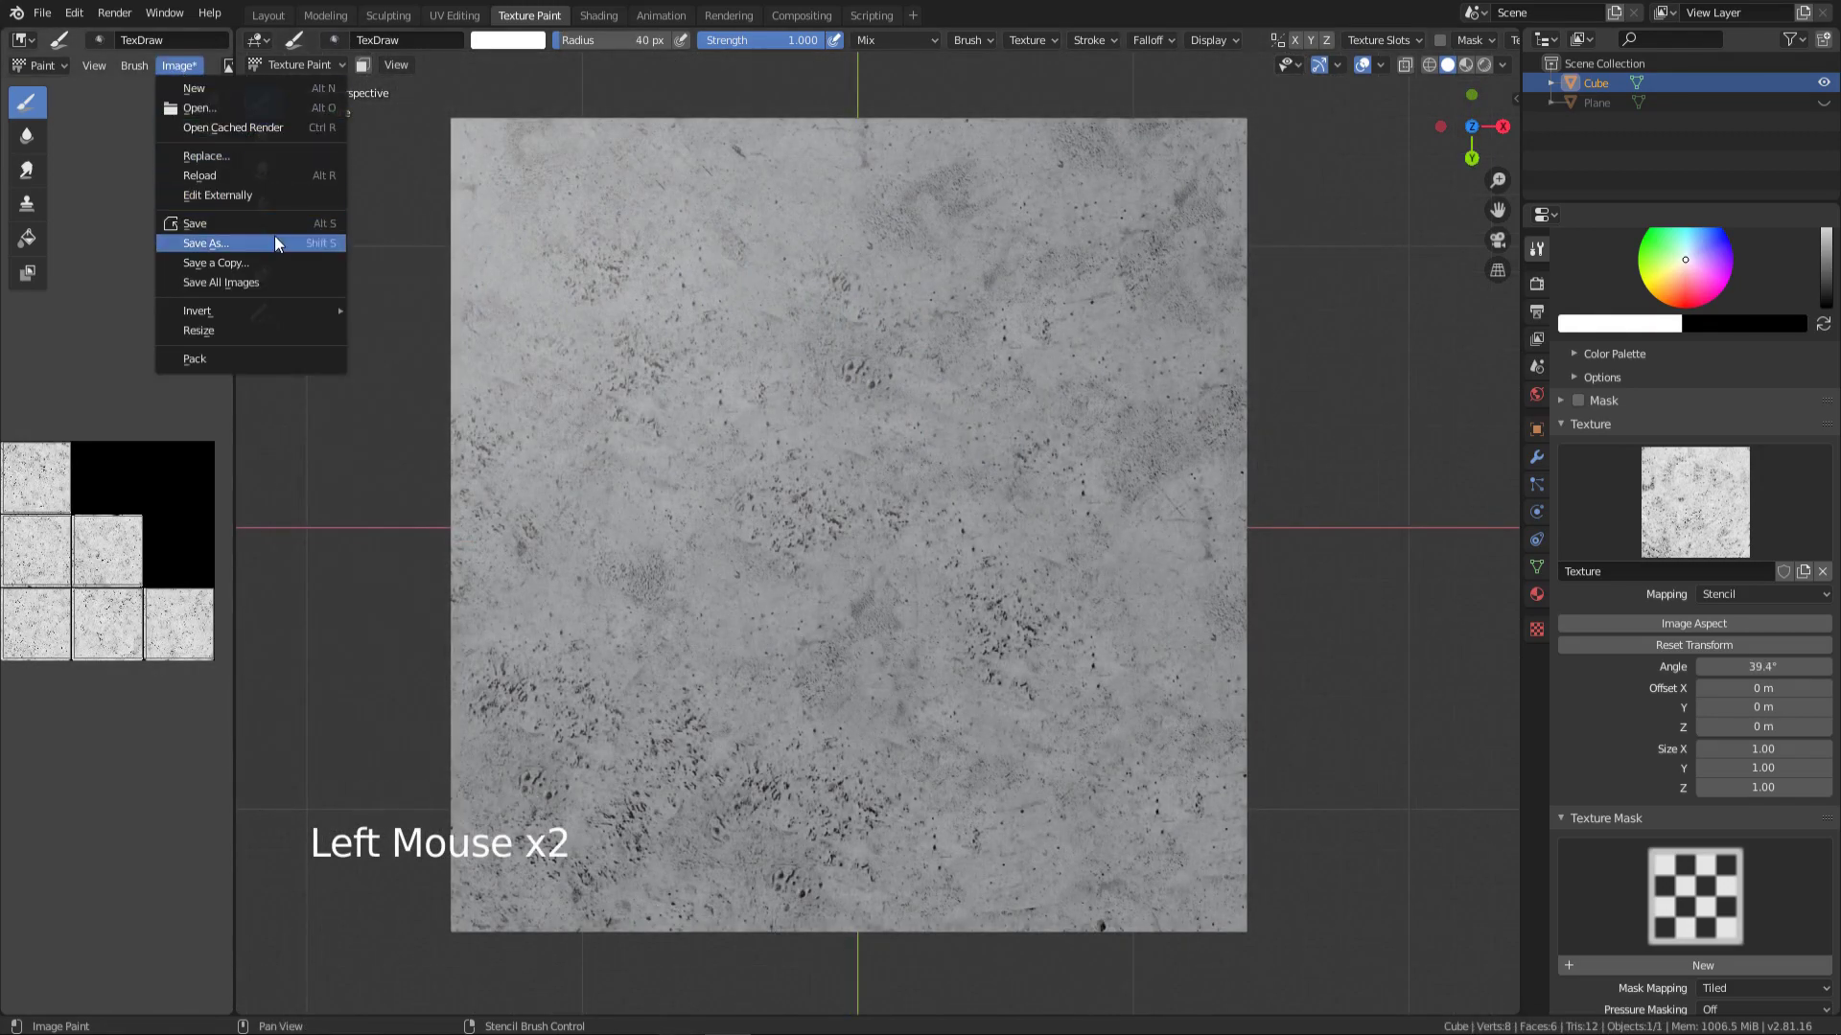
{"action": "left_click_drag", "start_coordinate": [668, 743], "coordinate": [855, 745]}
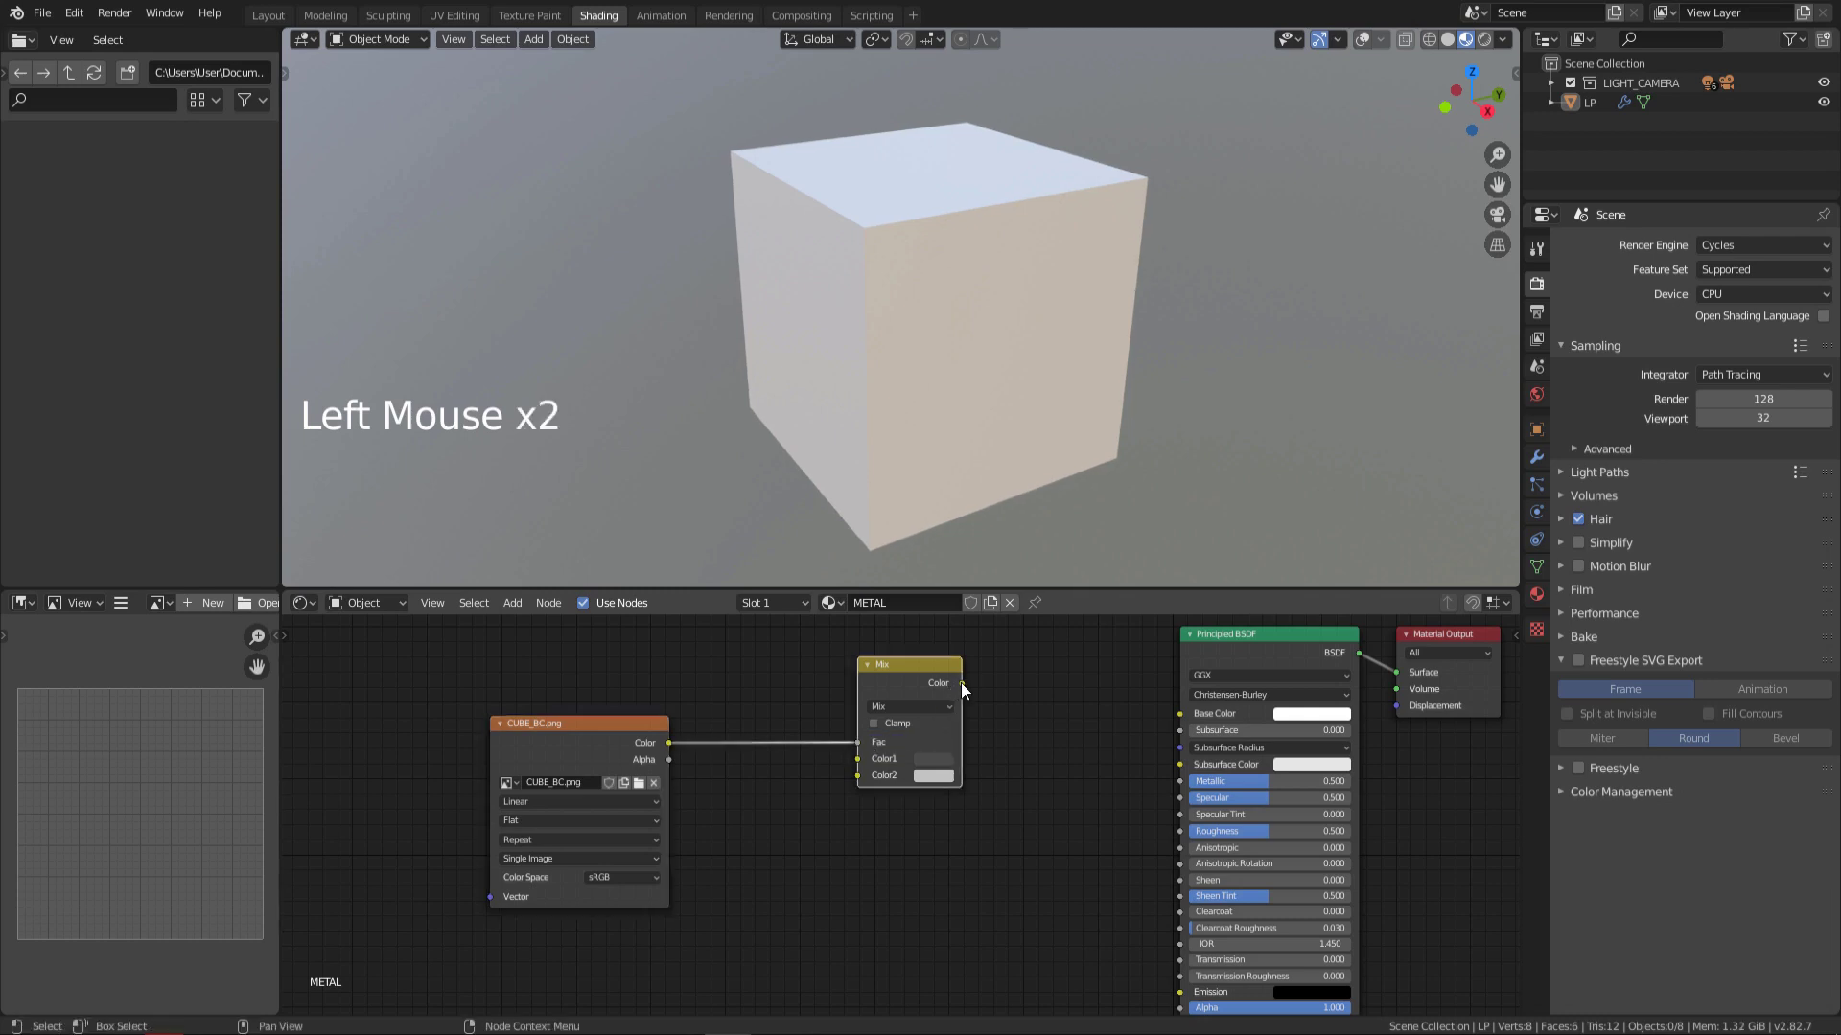
Step: Feed the Mix colour into Base Color, the stone image into Metallic, and add a Bump node
{"action": "left_click_drag", "start_coordinate": [961, 682], "coordinate": [1179, 713]}
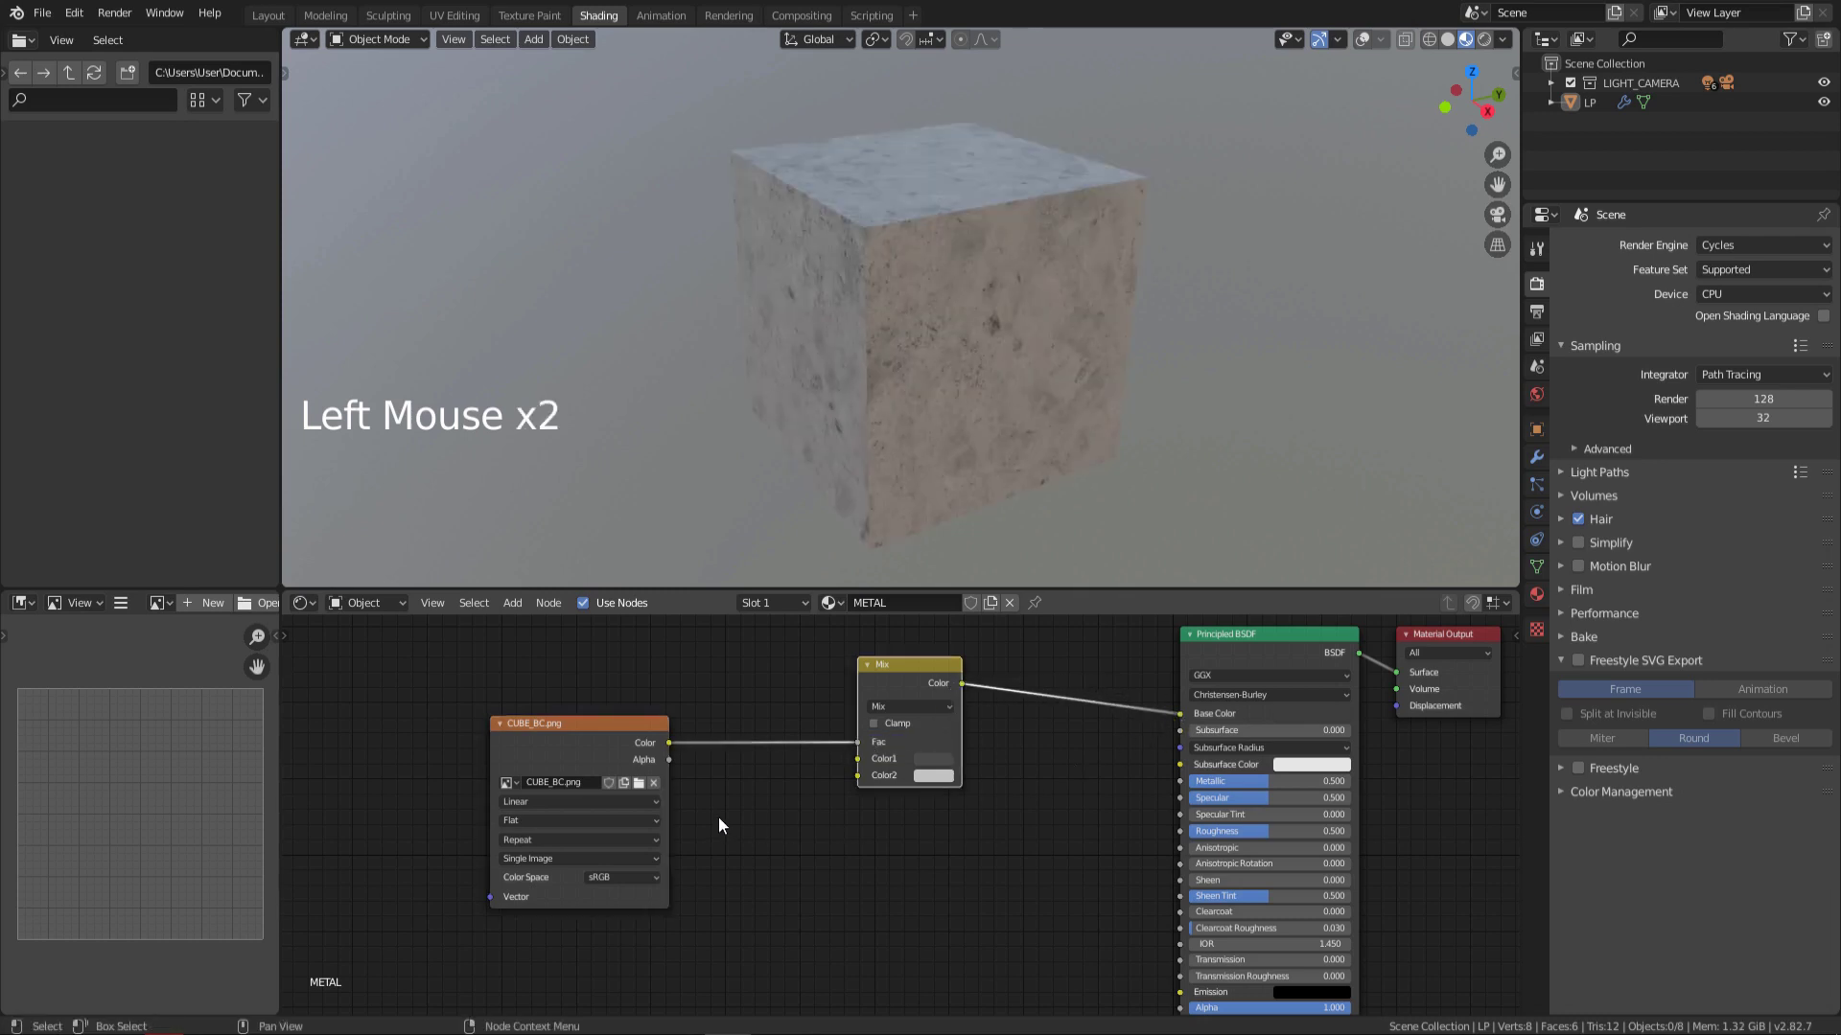
{"action": "left_click_drag", "start_coordinate": [669, 741], "coordinate": [1171, 781]}
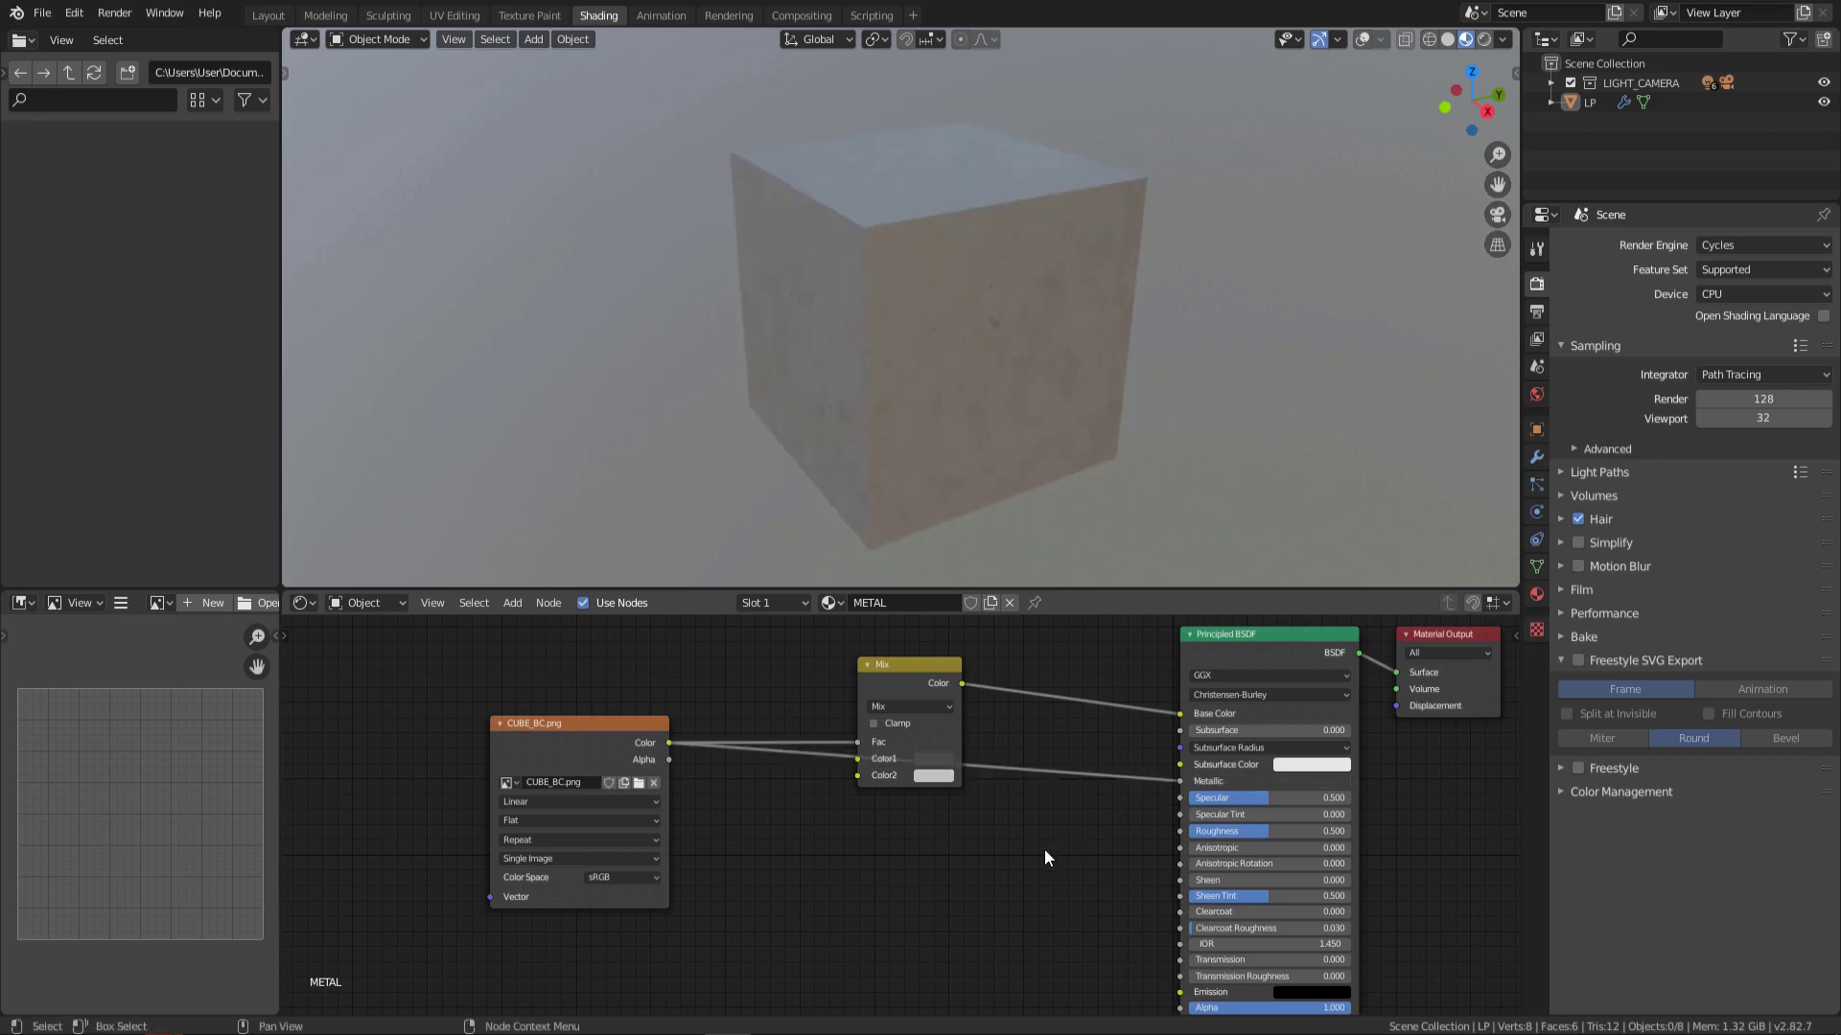
{"action": "key", "text": "shift+a"}
{"action": "left_click", "coordinate": [929, 797]}
{"action": "type", "text": "bump"}
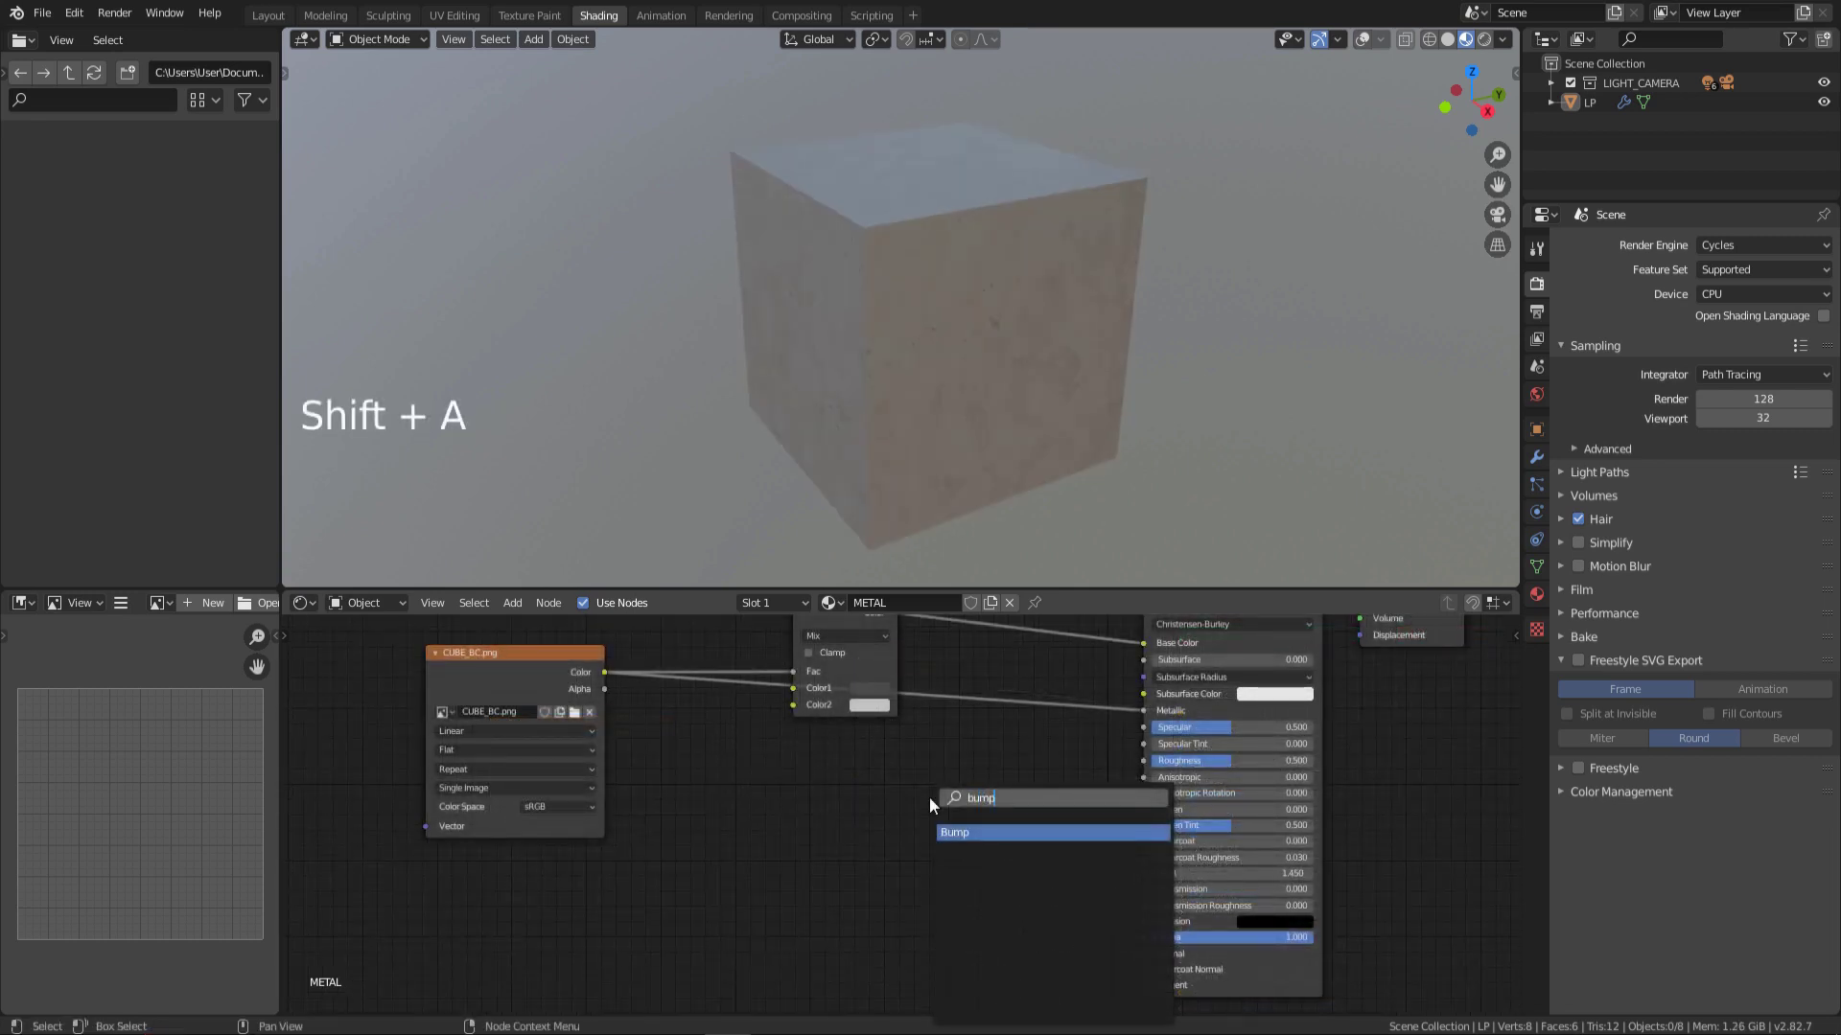
{"action": "key", "text": "Return"}
{"action": "left_click", "coordinate": [929, 798]}
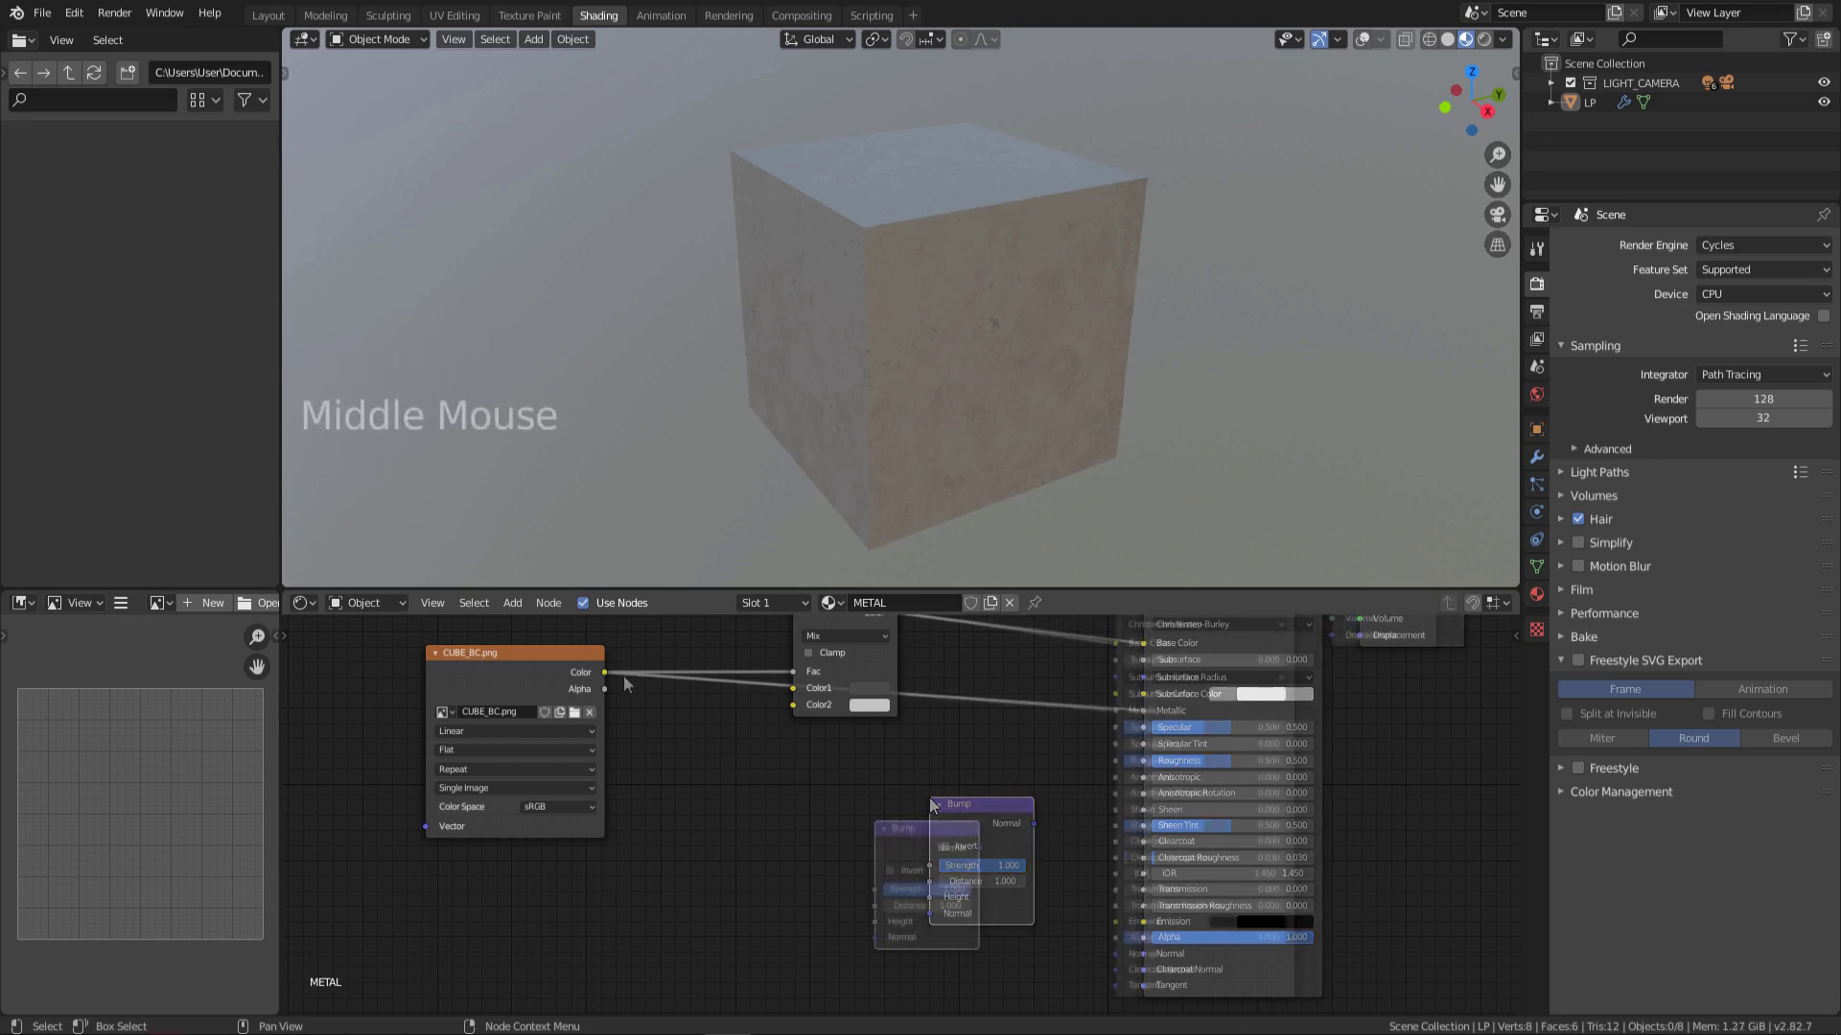
Step: Drive Bump height from the stone image via a higher-contrast ColorRamp into Normal, with slightly lower strength
{"action": "left_click_drag", "start_coordinate": [604, 672], "coordinate": [872, 921]}
{"action": "left_click_drag", "start_coordinate": [979, 847], "coordinate": [1116, 954]}
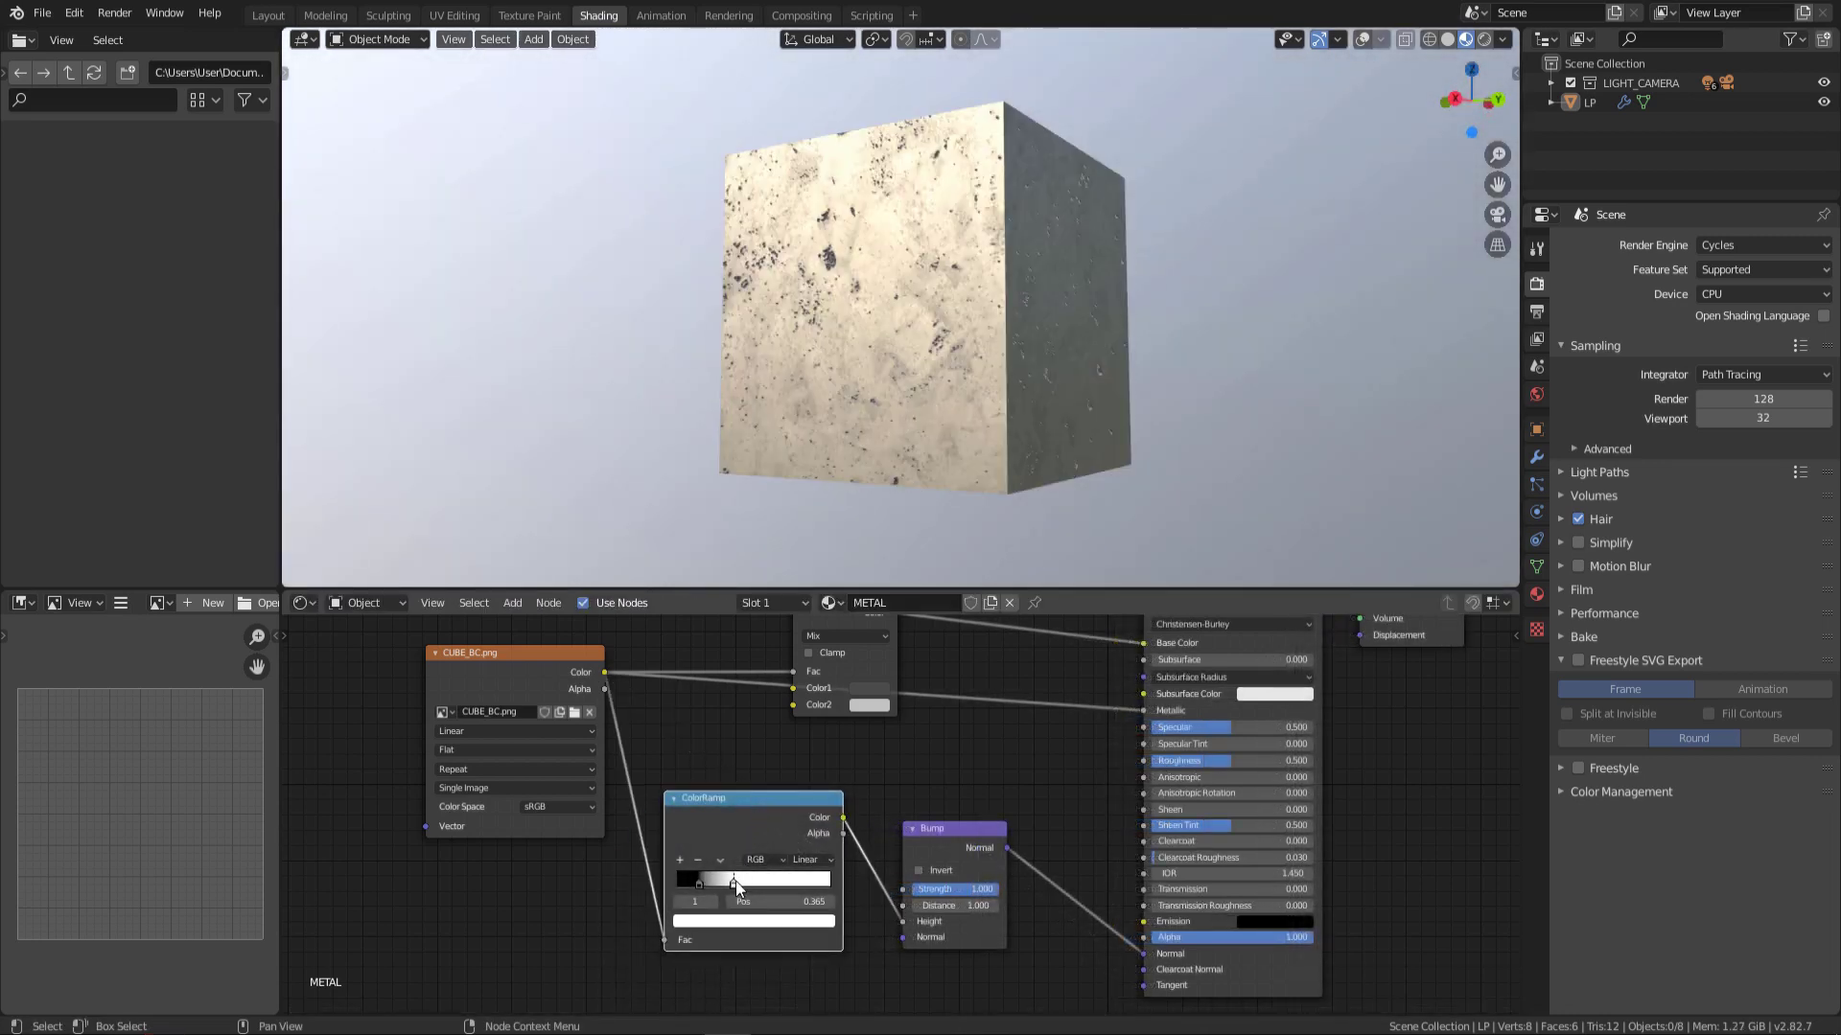
{"action": "mouse_move", "coordinate": [734, 882]}
{"action": "left_mouse_down"}
{"action": "mouse_move", "coordinate": [765, 880]}
{"action": "mouse_move", "coordinate": [749, 880]}
{"action": "left_mouse_up"}
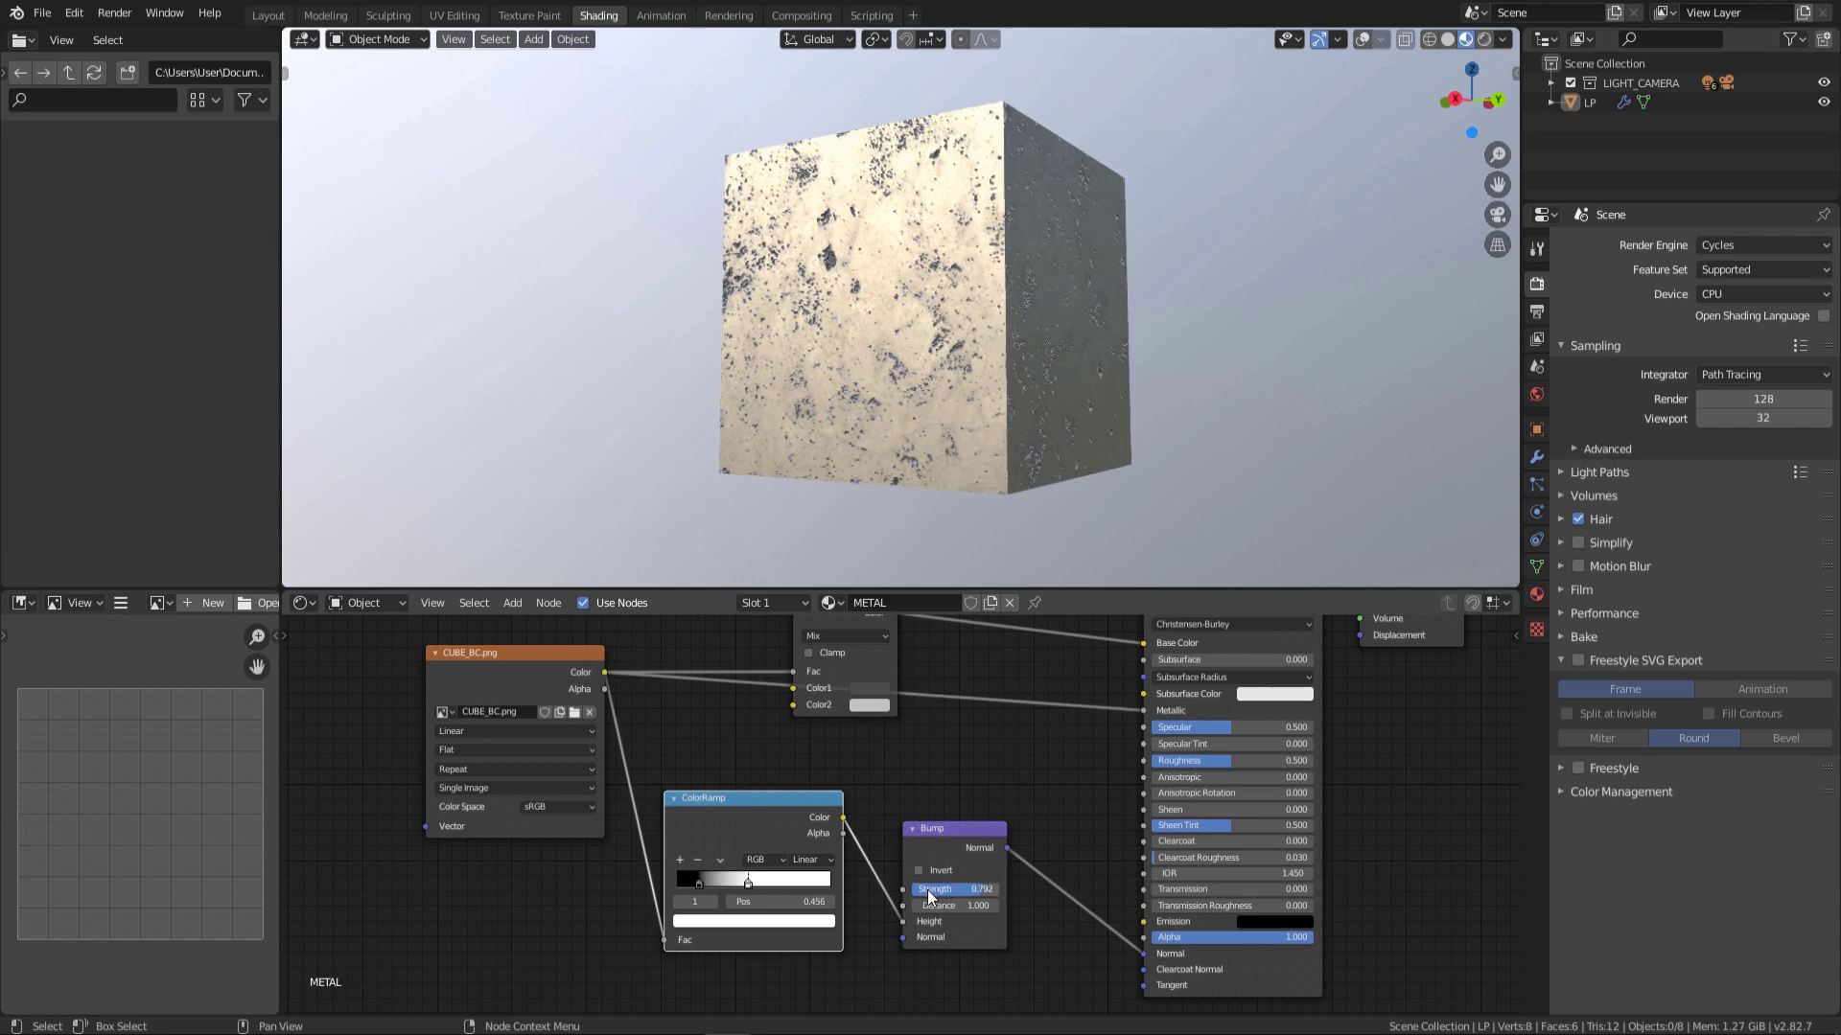
{"action": "left_click_drag", "start_coordinate": [951, 888], "coordinate": [937, 895]}
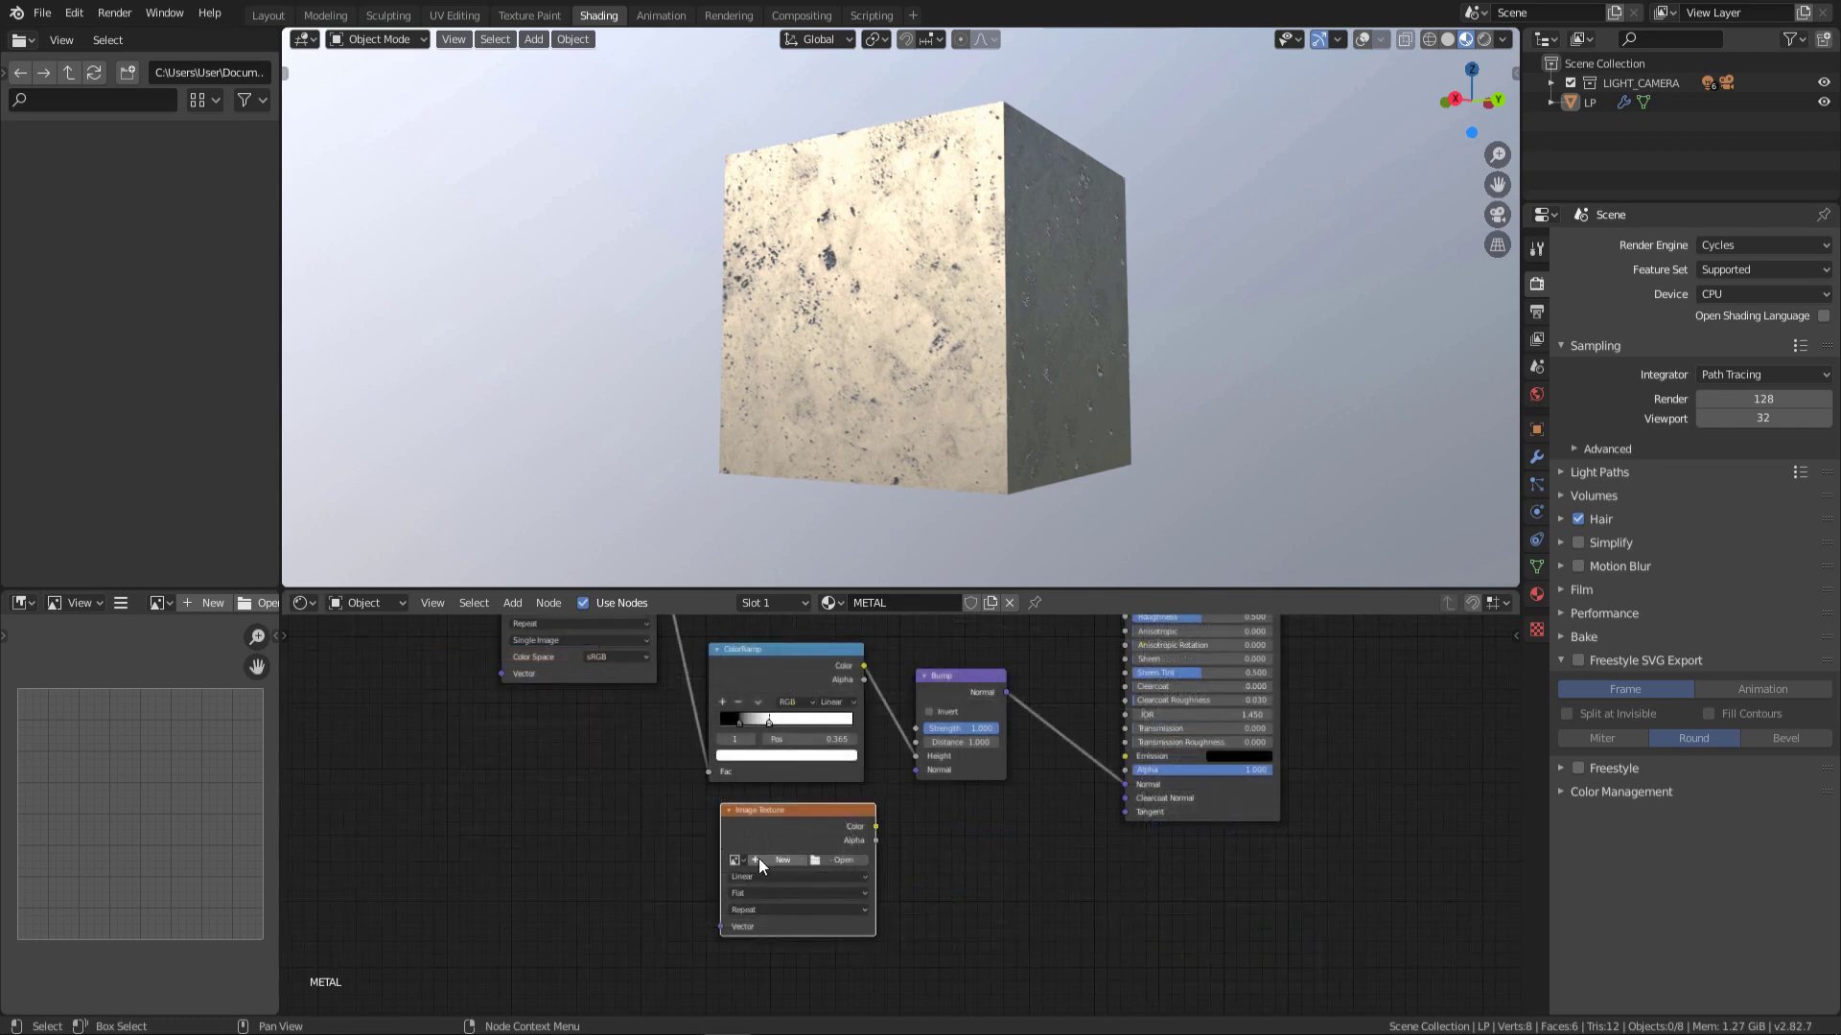
Step: Create a 4096 px Non-Color image named CUBE_NORMAL MAP_4K in the Image Texture node
{"action": "left_click", "coordinate": [782, 860]}
{"action": "left_click", "coordinate": [825, 835]}
{"action": "type", "text": "CUBE_NORMAL MAP_4K"}
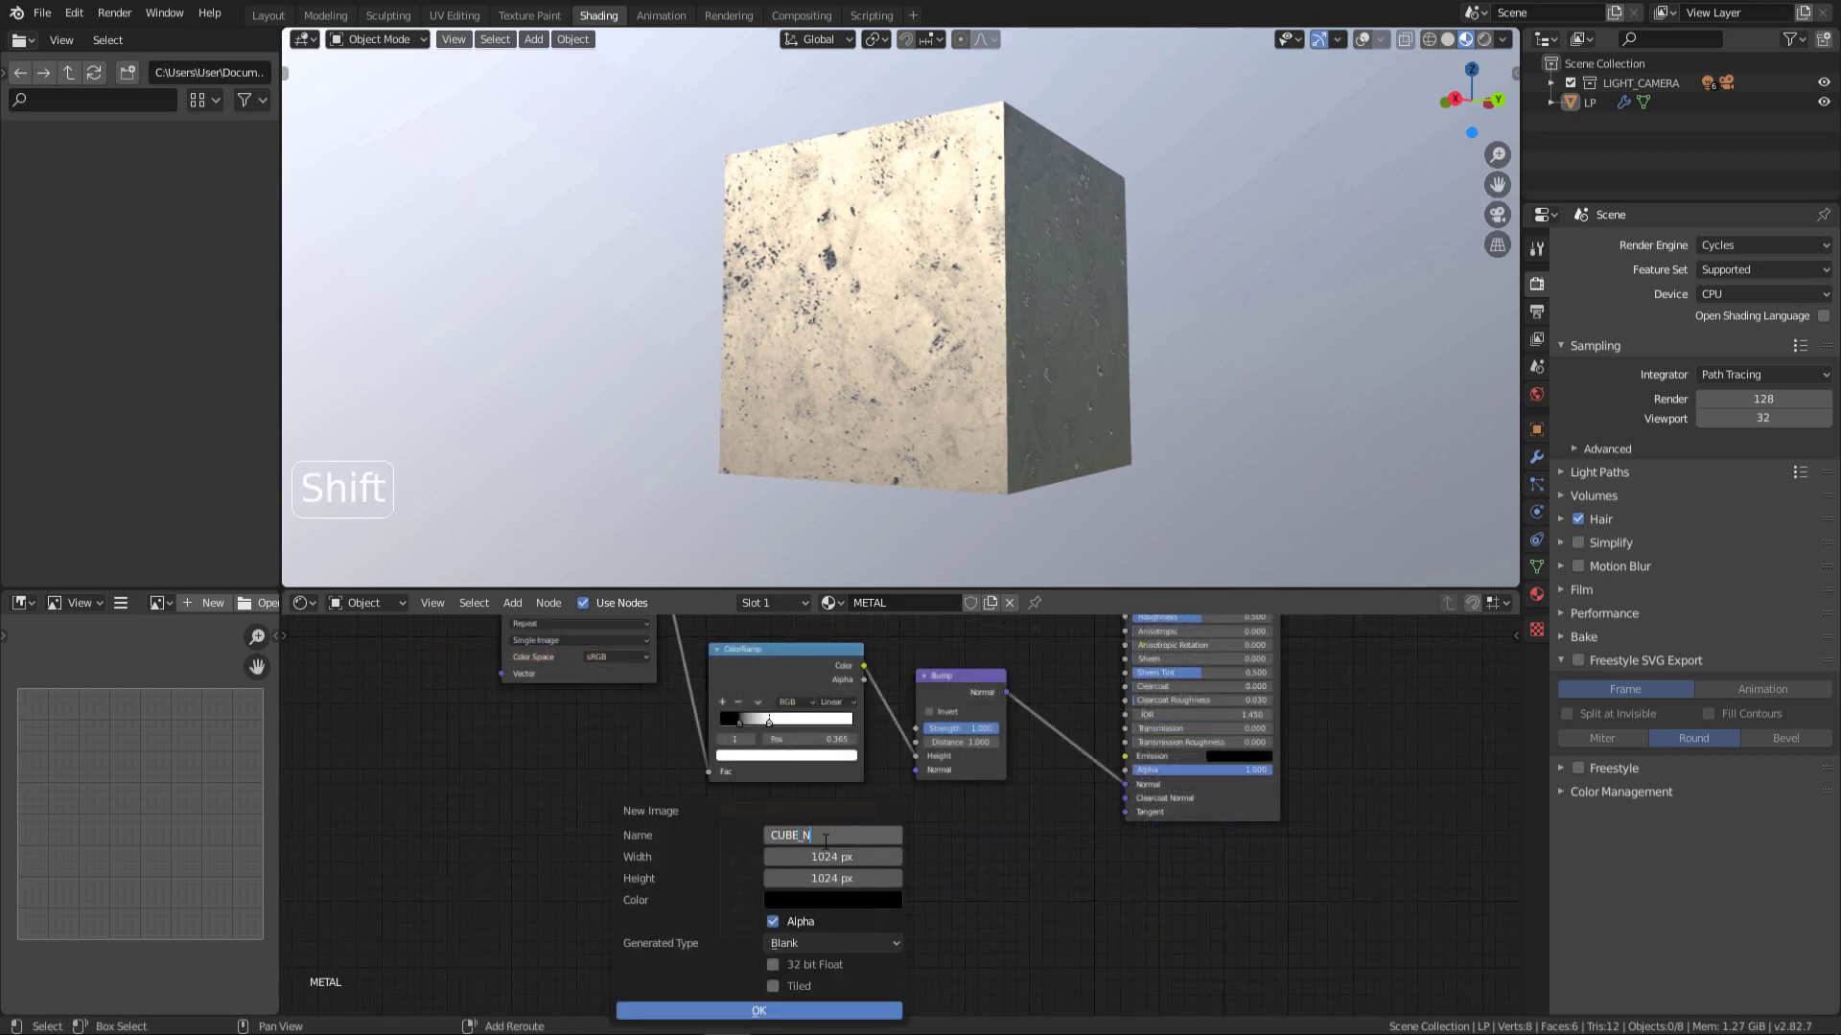
{"action": "key", "text": "Tab"}
{"action": "type", "text": "4096"}
{"action": "key", "text": "Tab"}
{"action": "type", "text": "4096"}
{"action": "key", "text": "Return"}
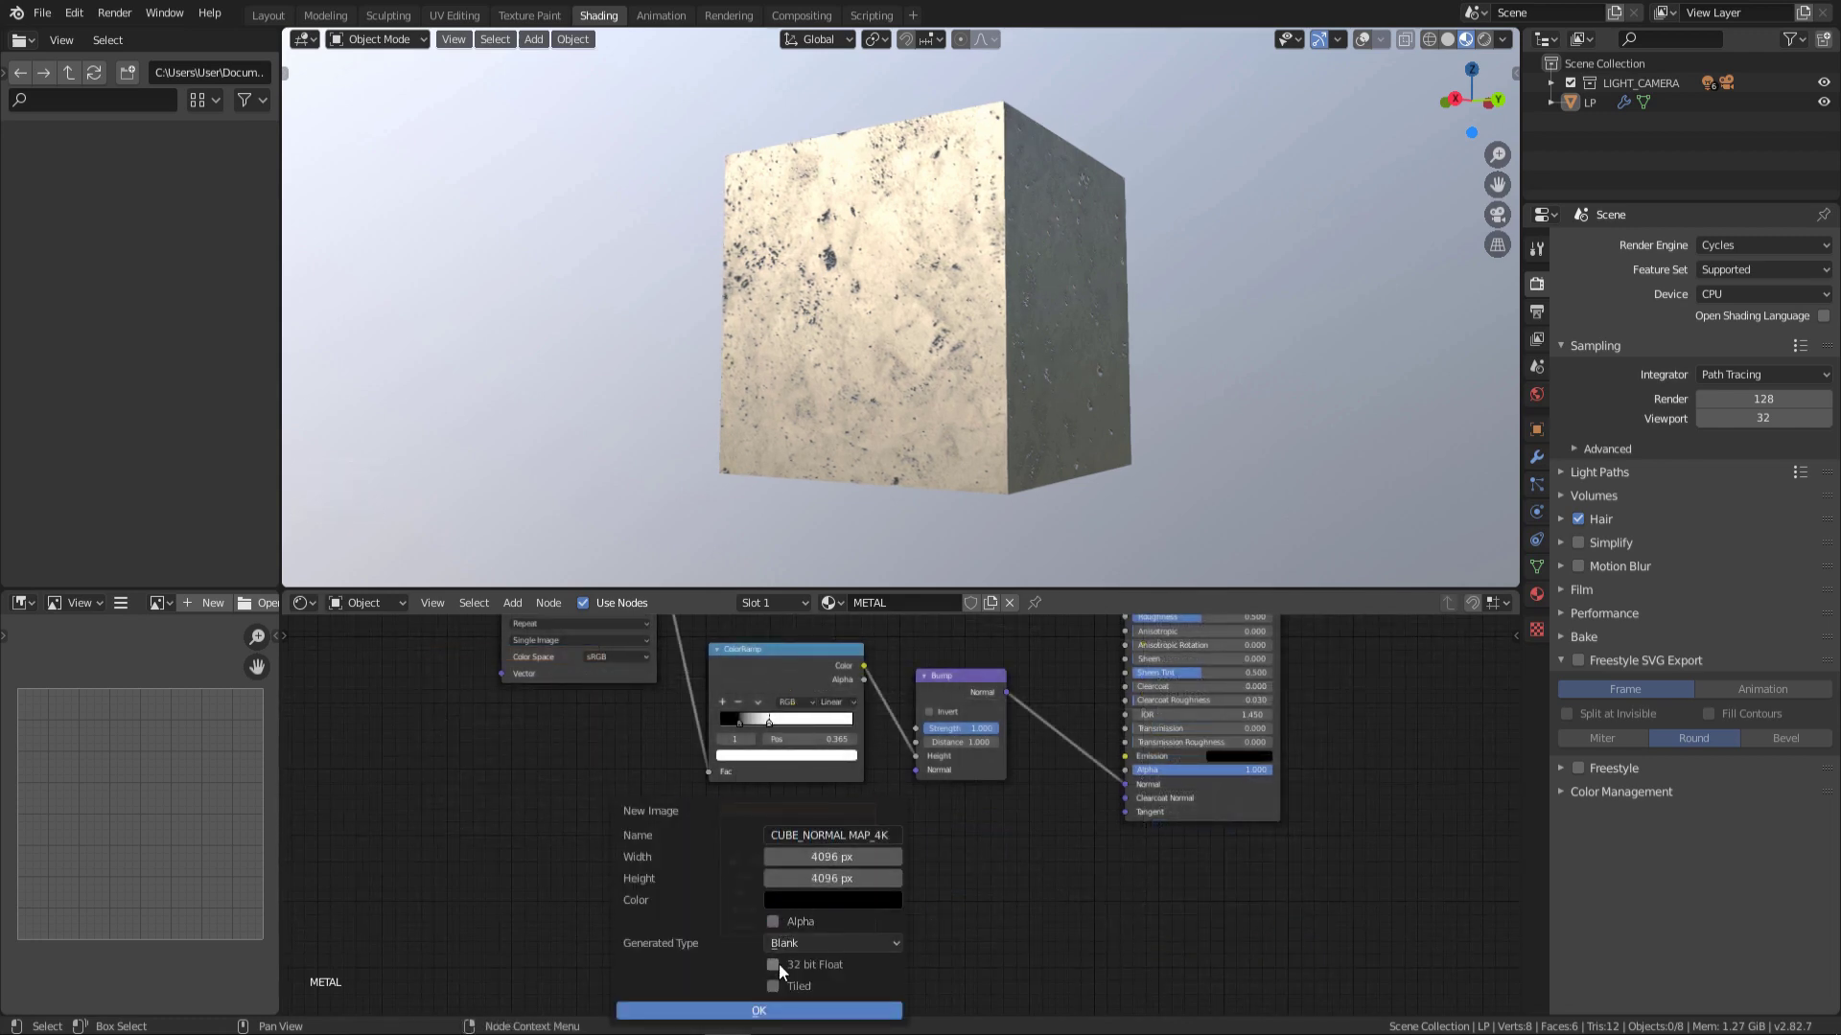
{"action": "left_click", "coordinate": [788, 1009]}
{"action": "left_click", "coordinate": [814, 944]}
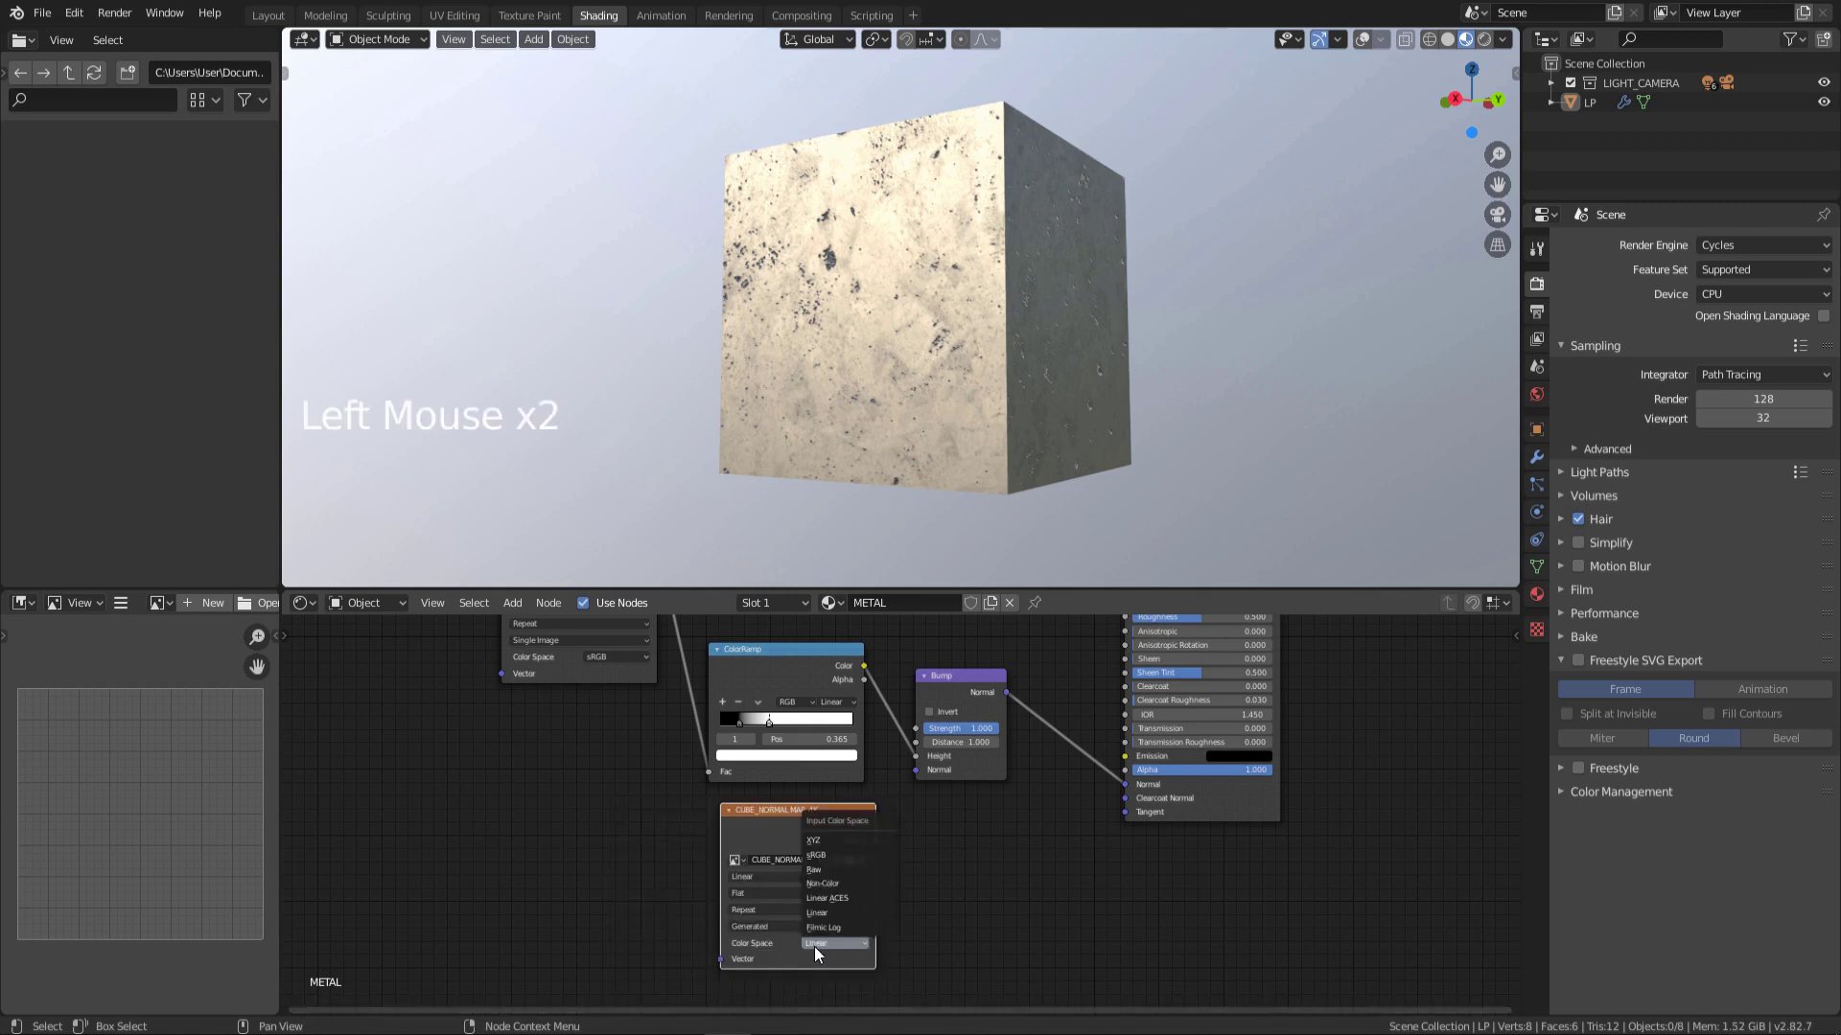
{"action": "left_click", "coordinate": [830, 877]}
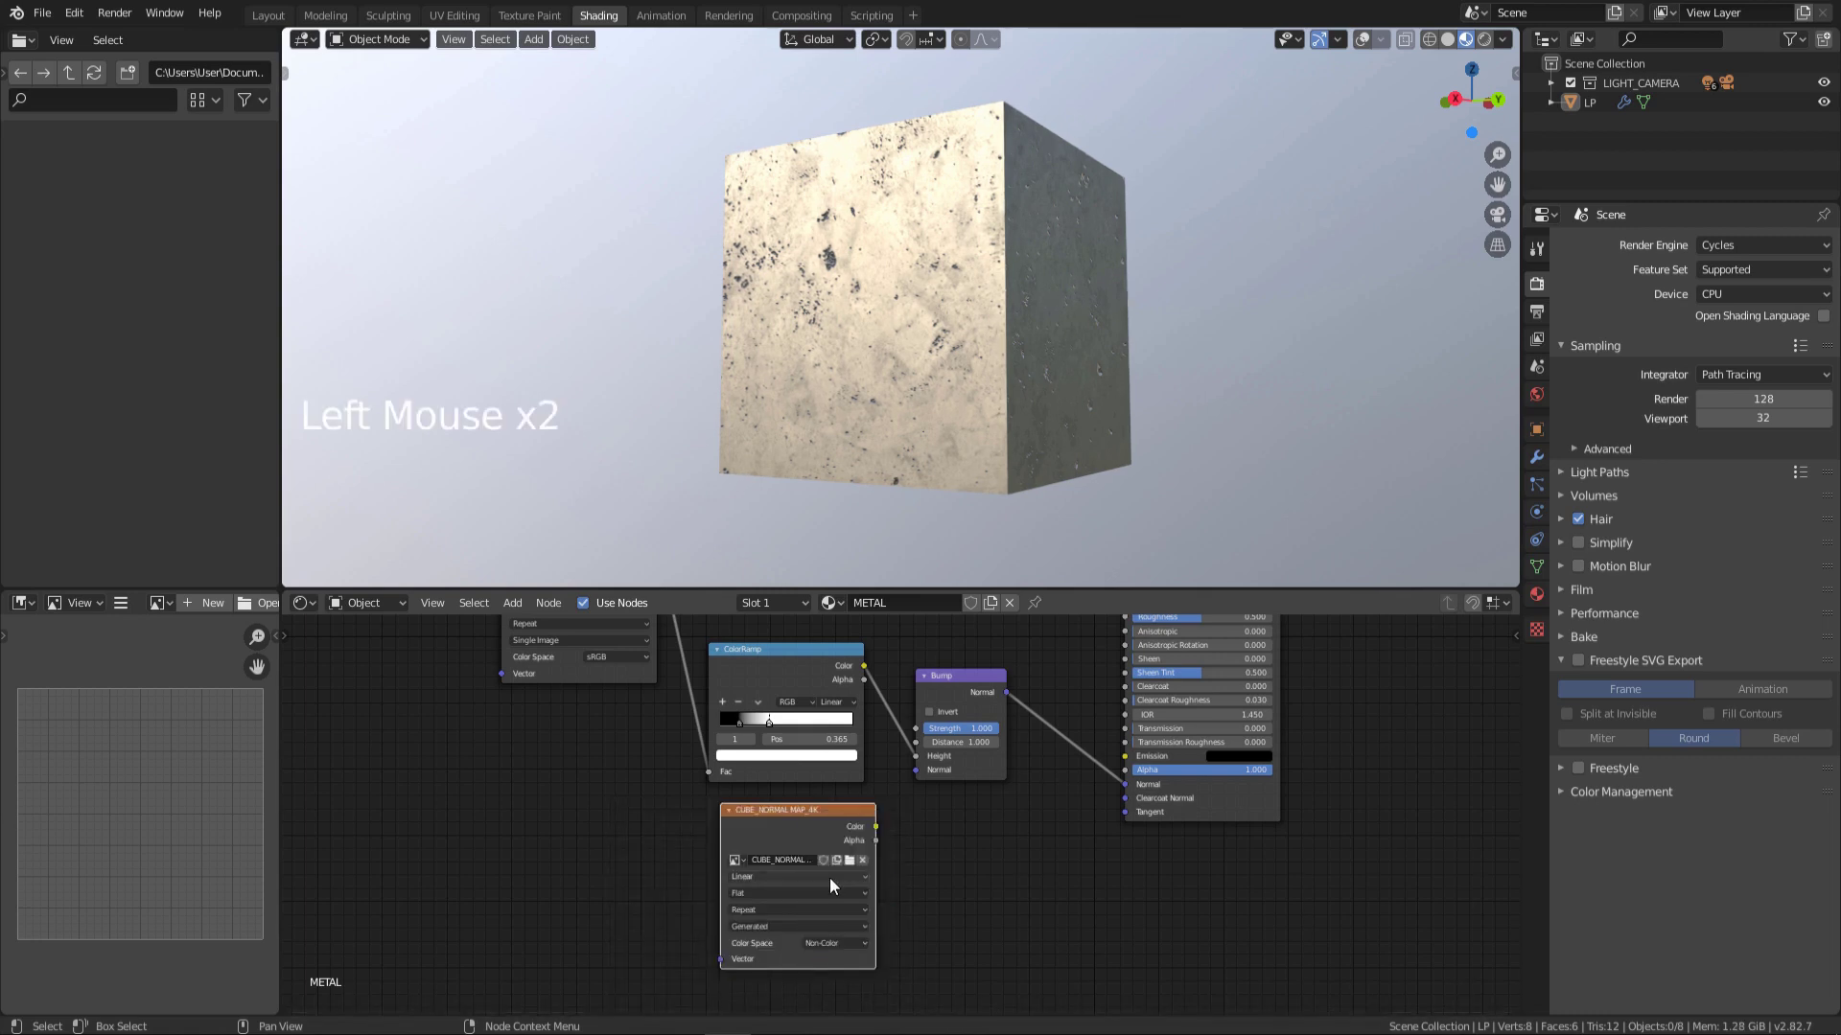
Step: Select LP and set the bake type to Normal, then edit the bake margin
{"action": "left_click", "coordinate": [1599, 102]}
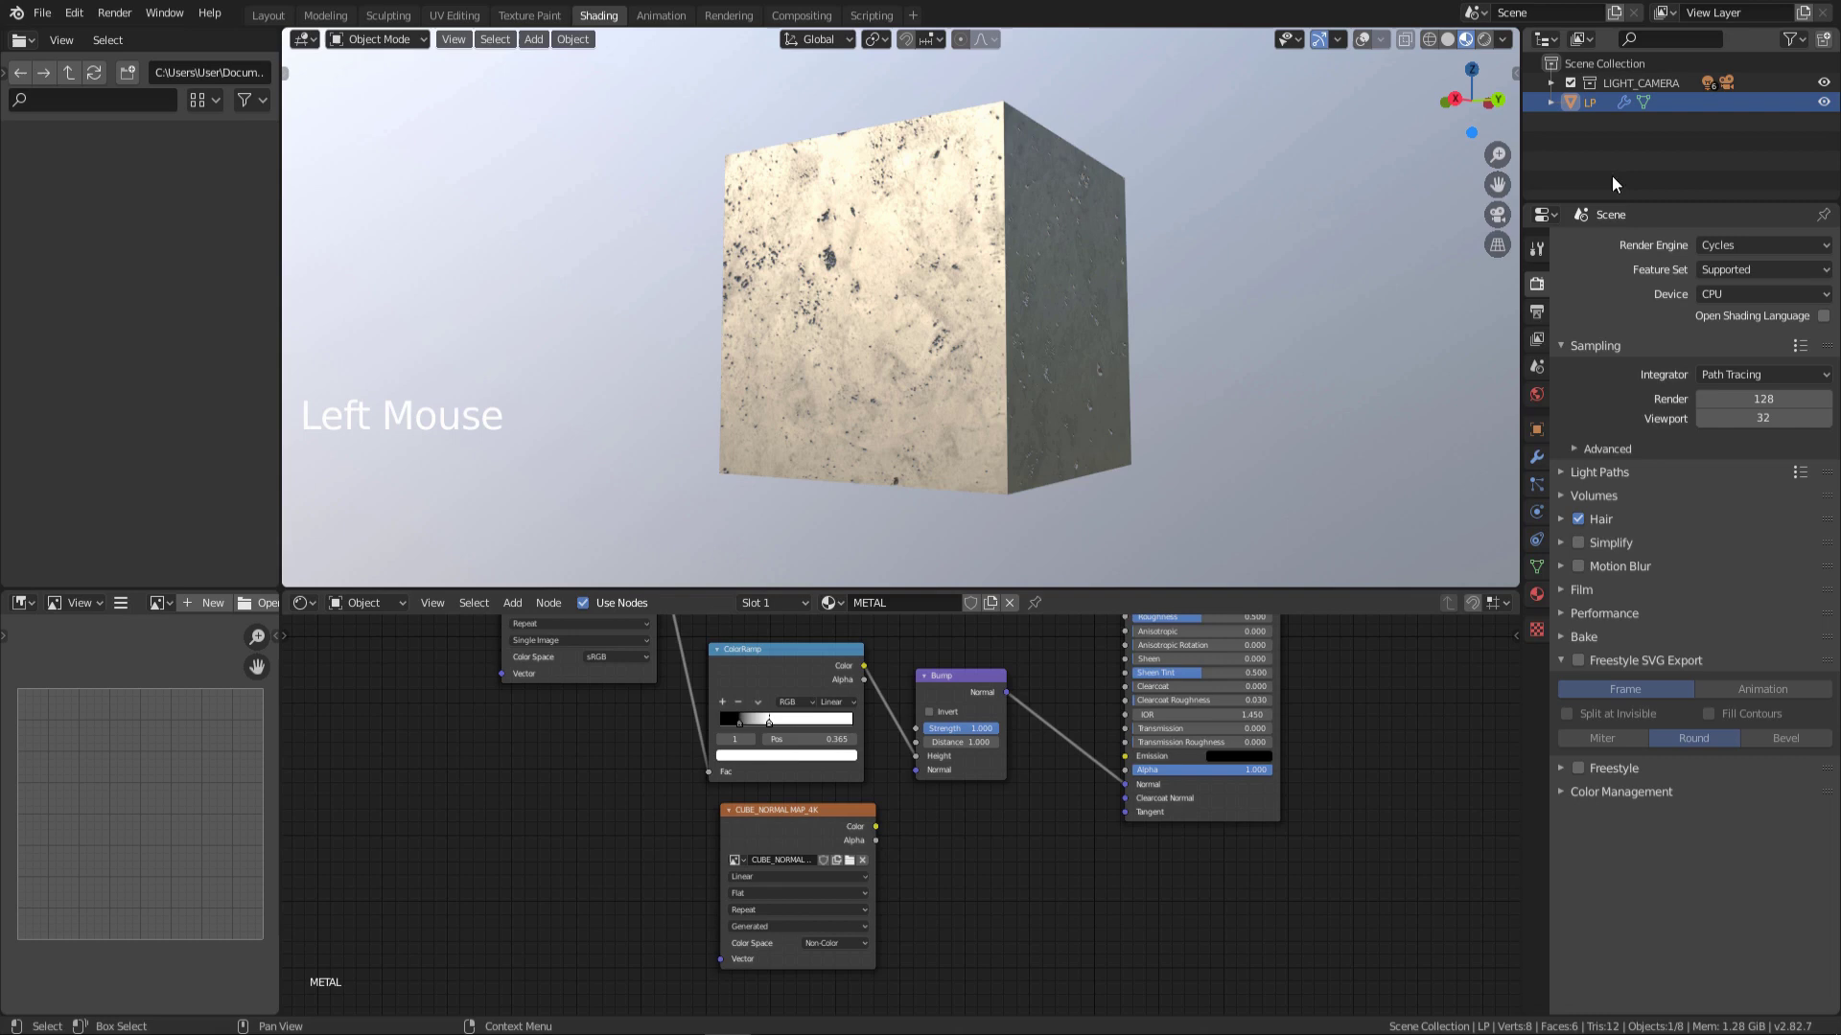
{"action": "left_click", "coordinate": [1581, 638]}
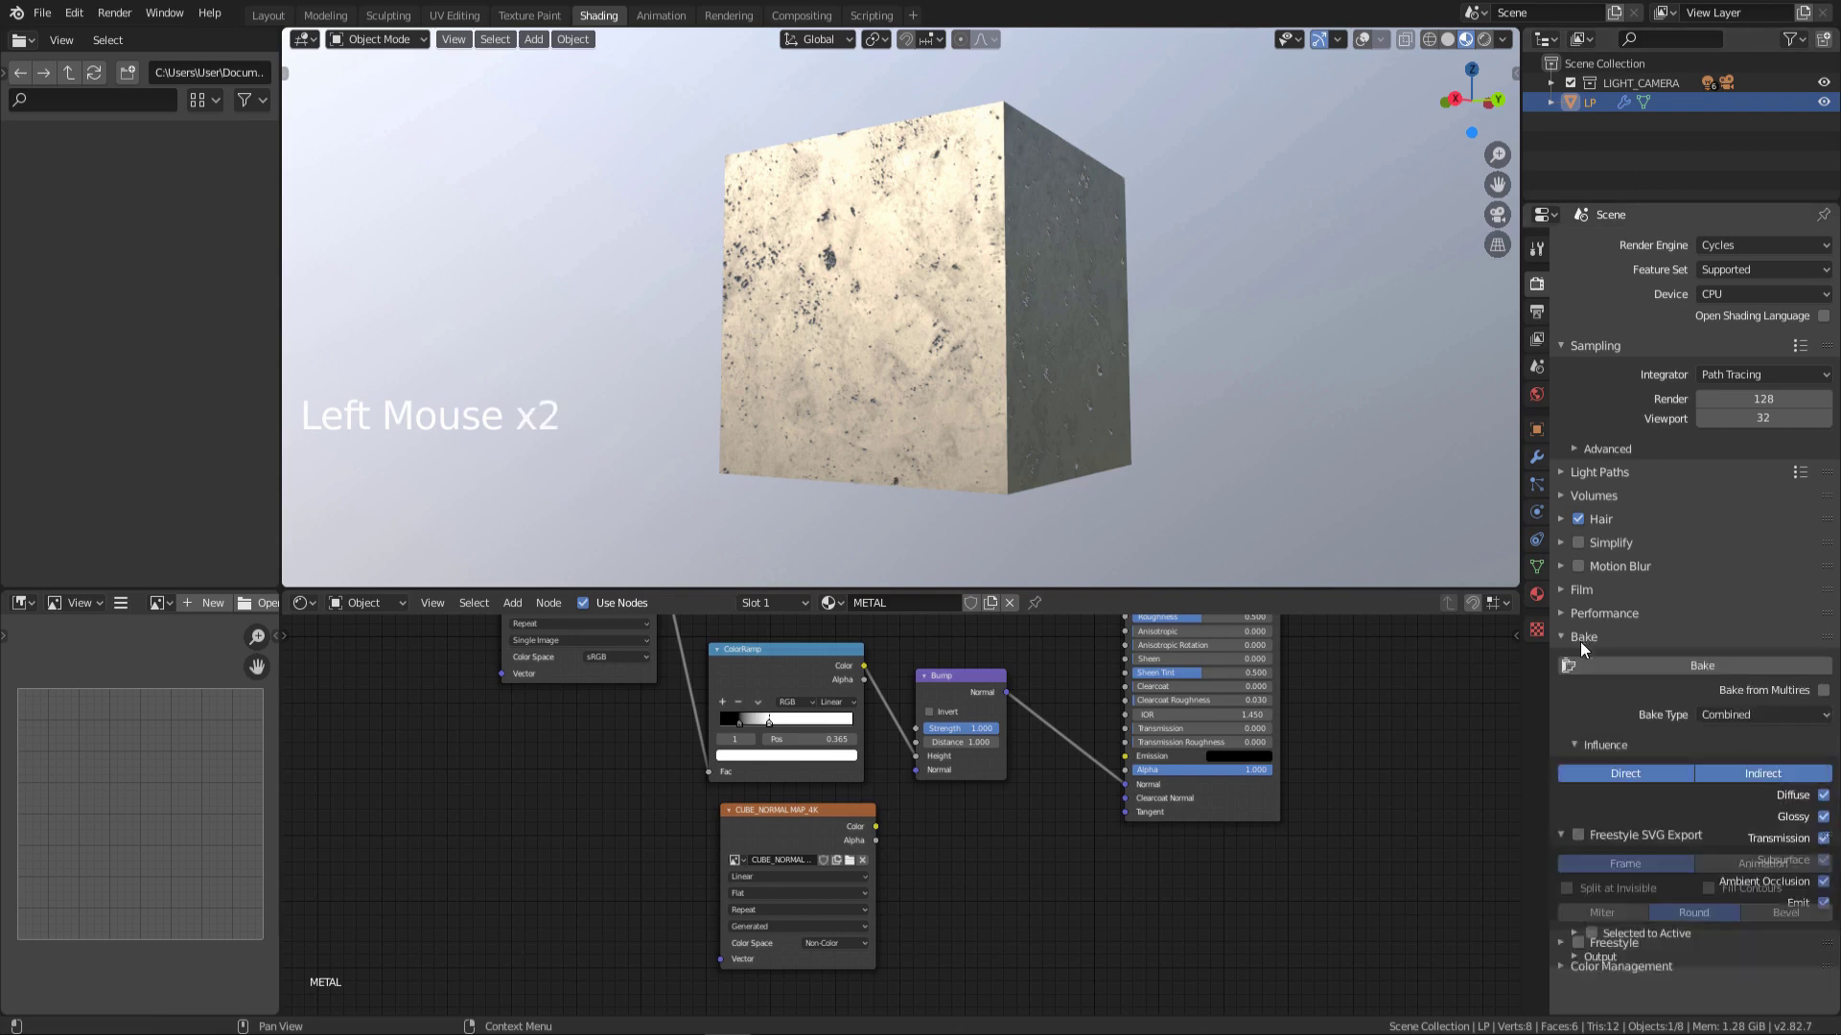
{"action": "left_click", "coordinate": [1723, 717]}
{"action": "left_click", "coordinate": [1737, 807]}
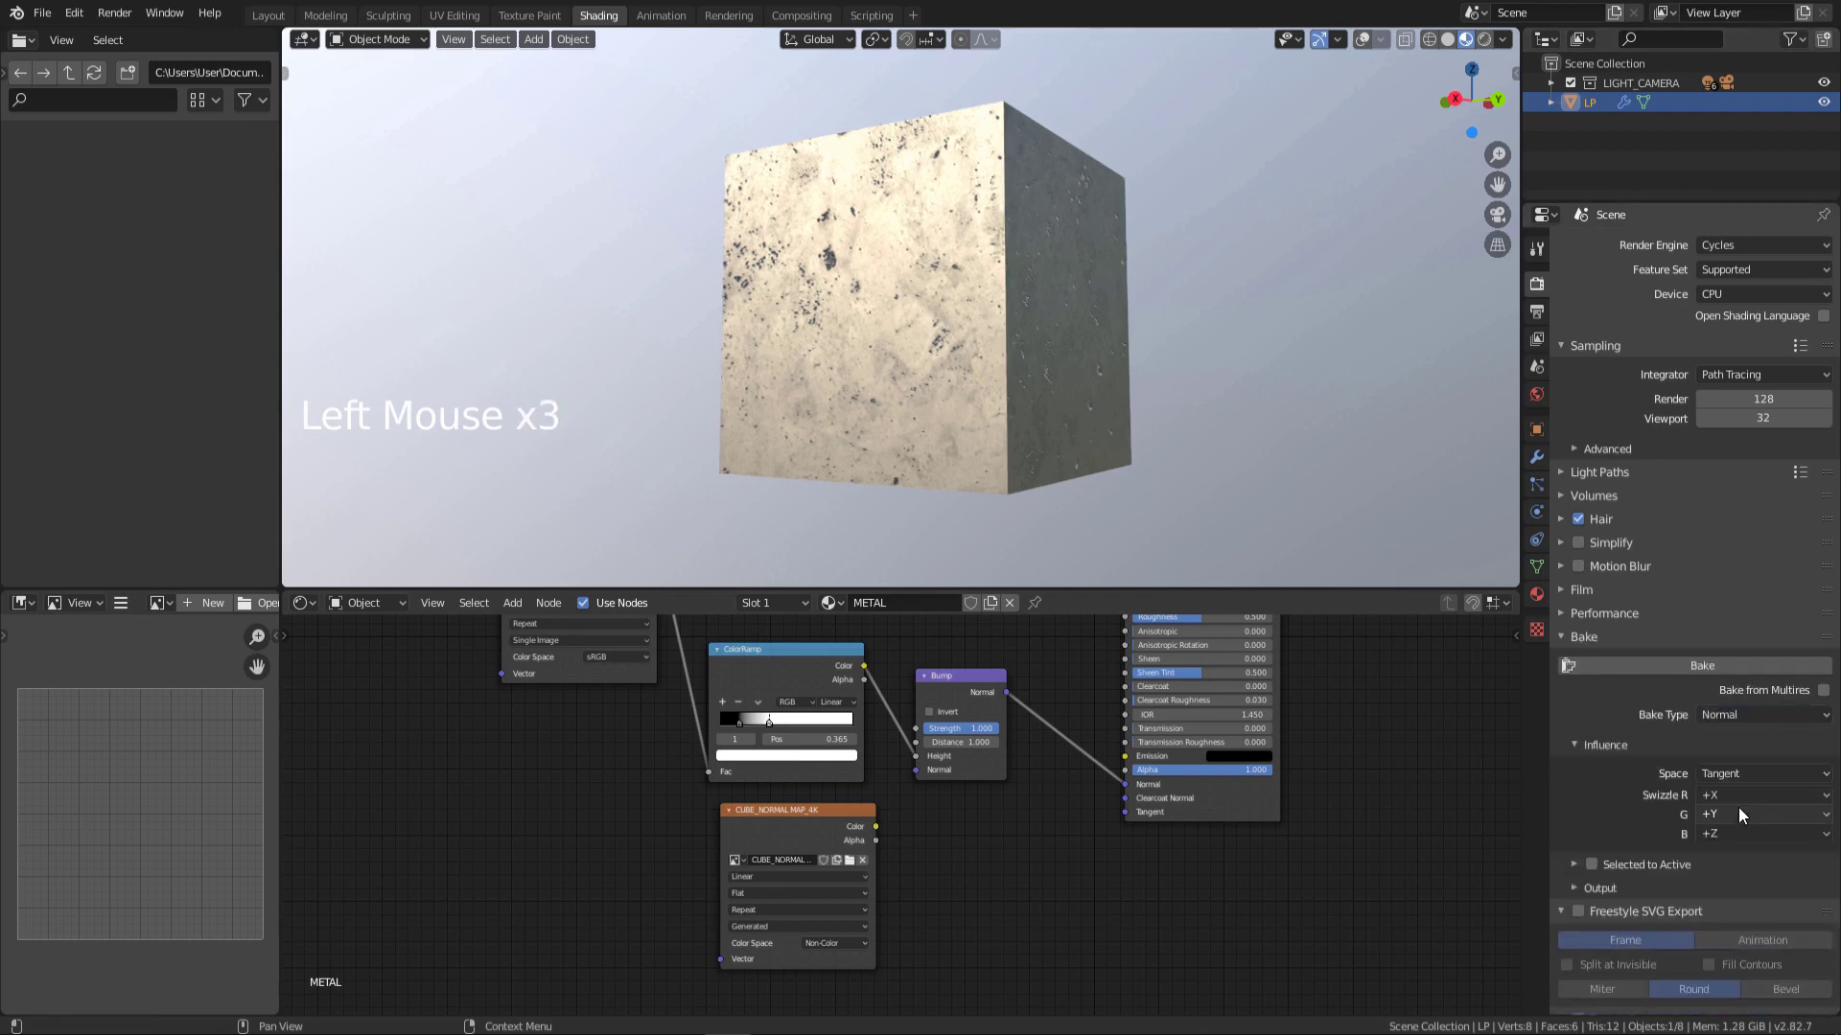
{"action": "left_click", "coordinate": [1594, 889]}
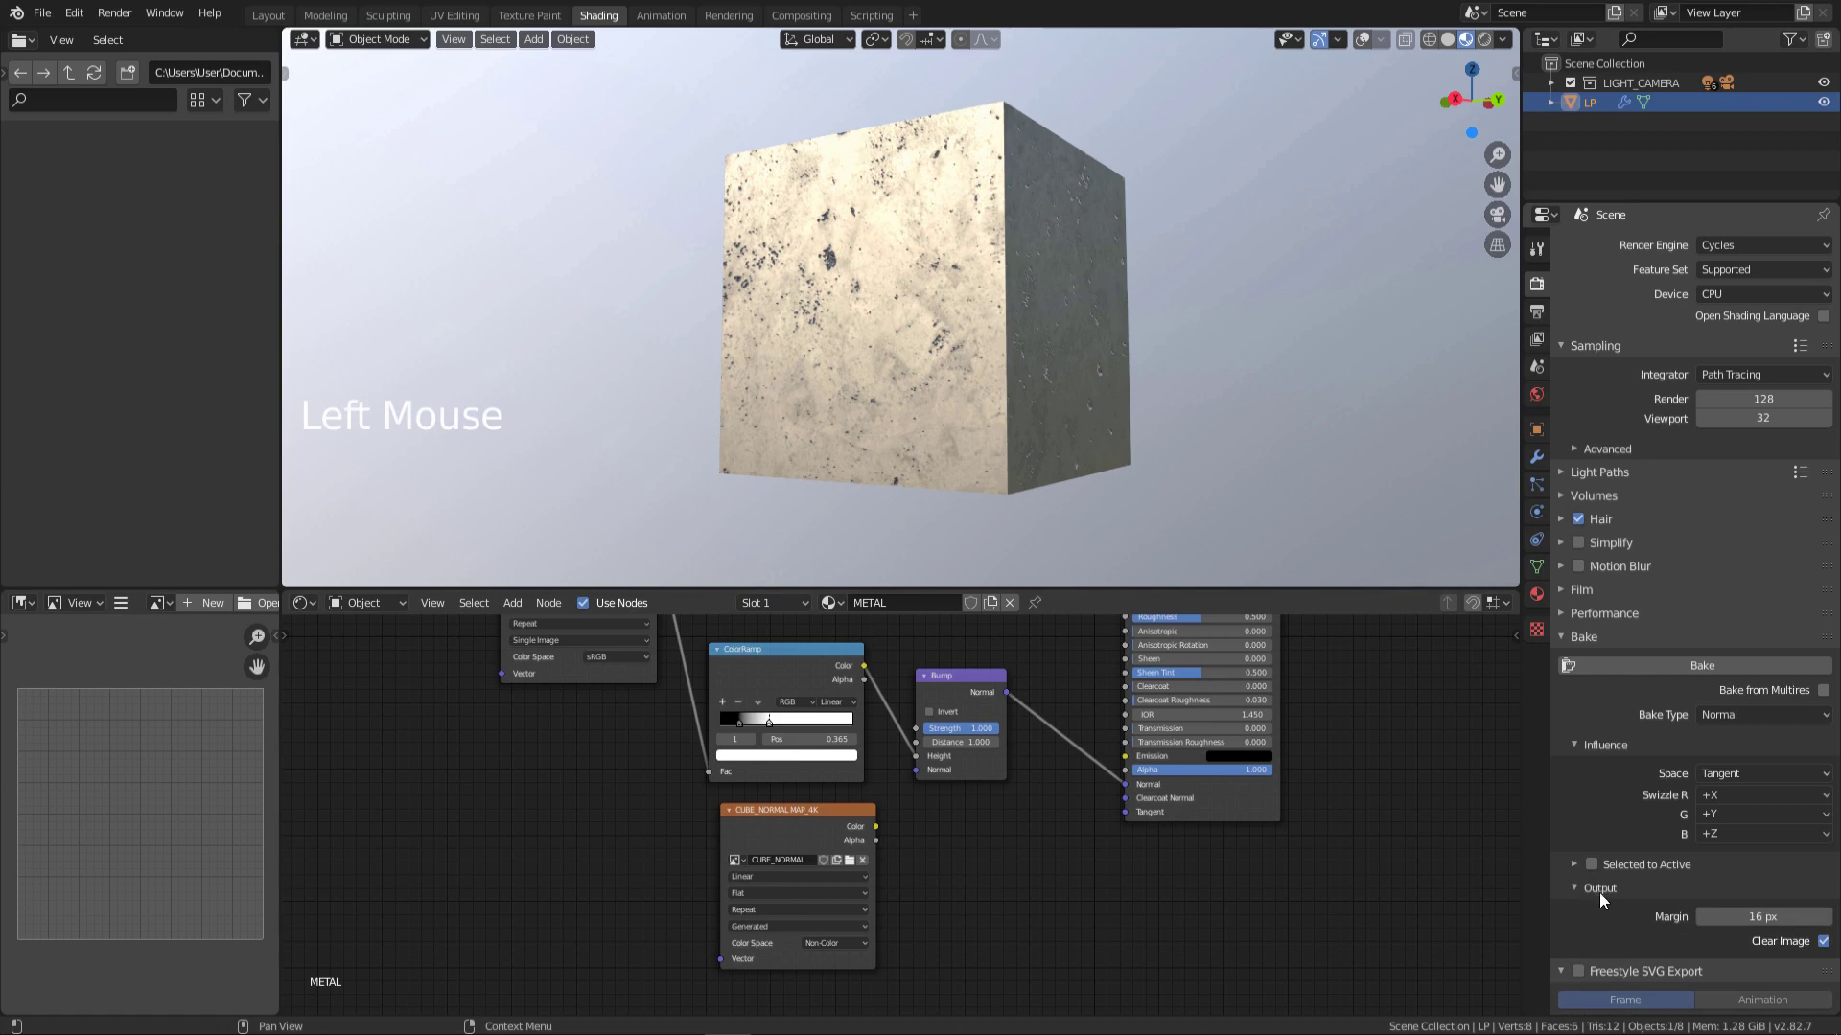
{"action": "double_click", "coordinate": [1720, 916]}
Step: Bake the normal map with a 32 px margin and route it through a Normal Map node into the shader Normal
{"action": "type", "text": "32"}
{"action": "key", "text": "Return"}
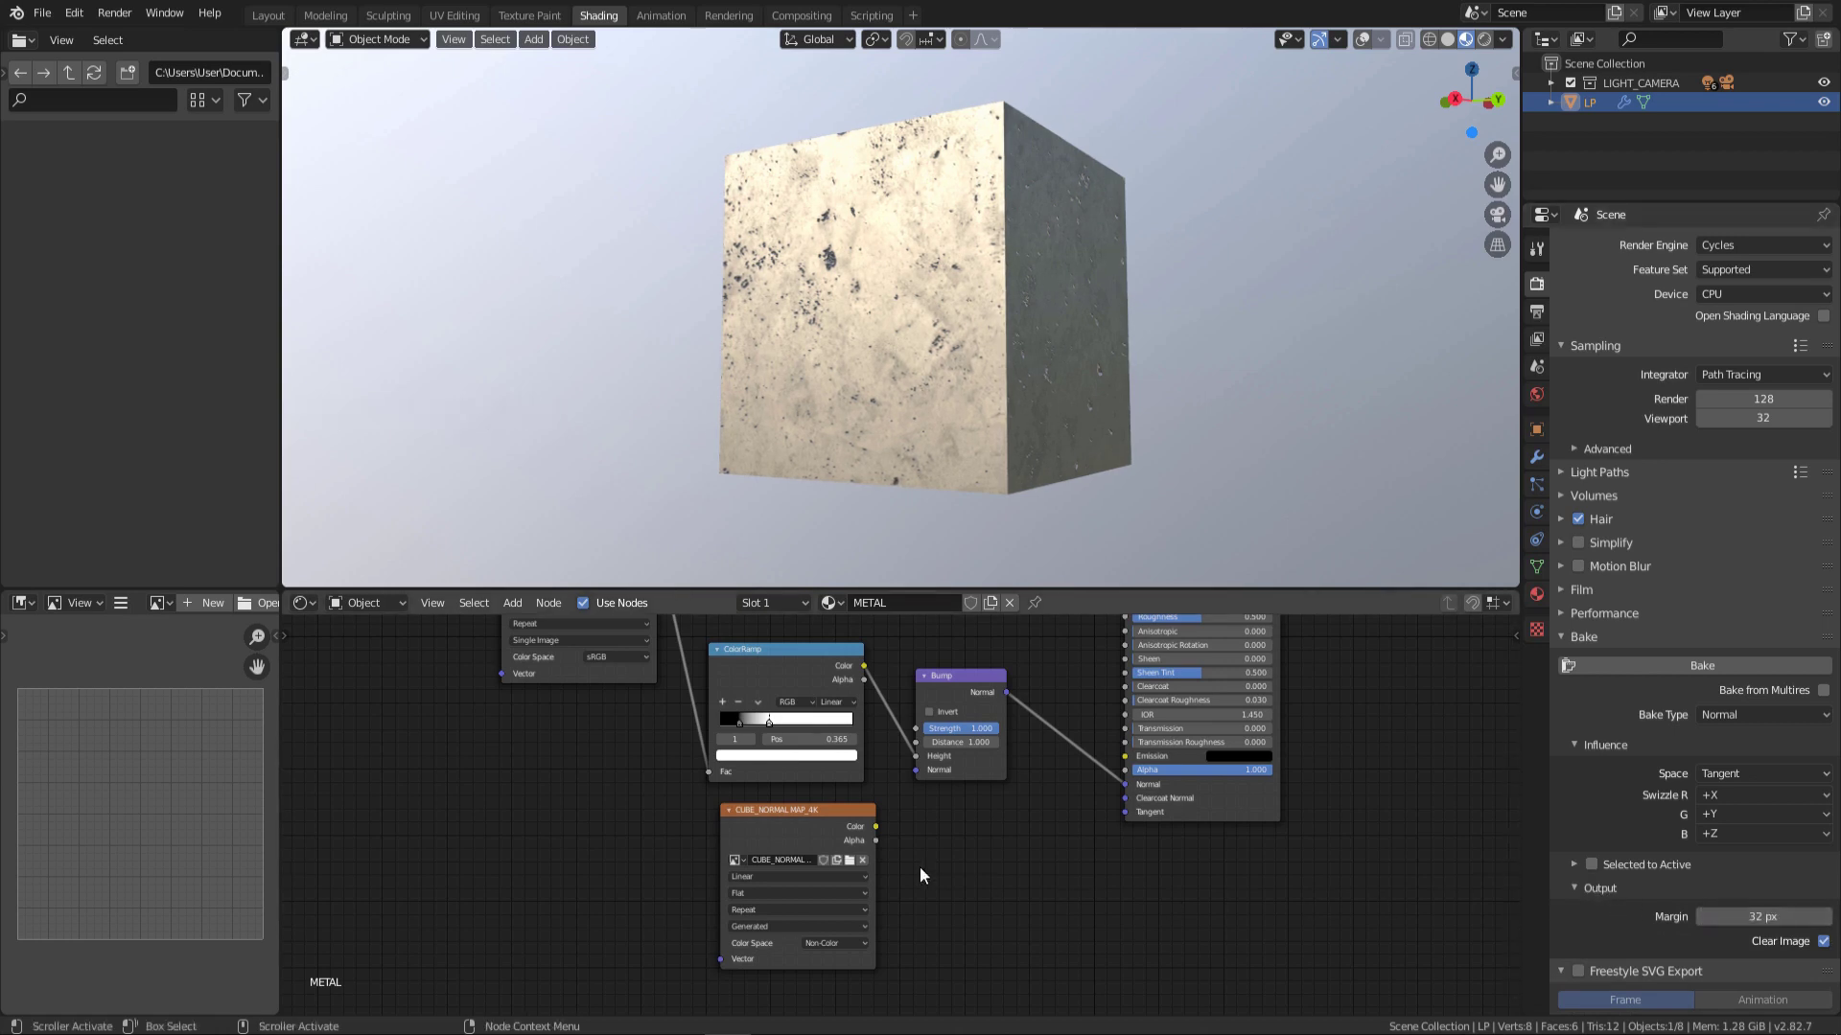
{"action": "left_click", "coordinate": [840, 813]}
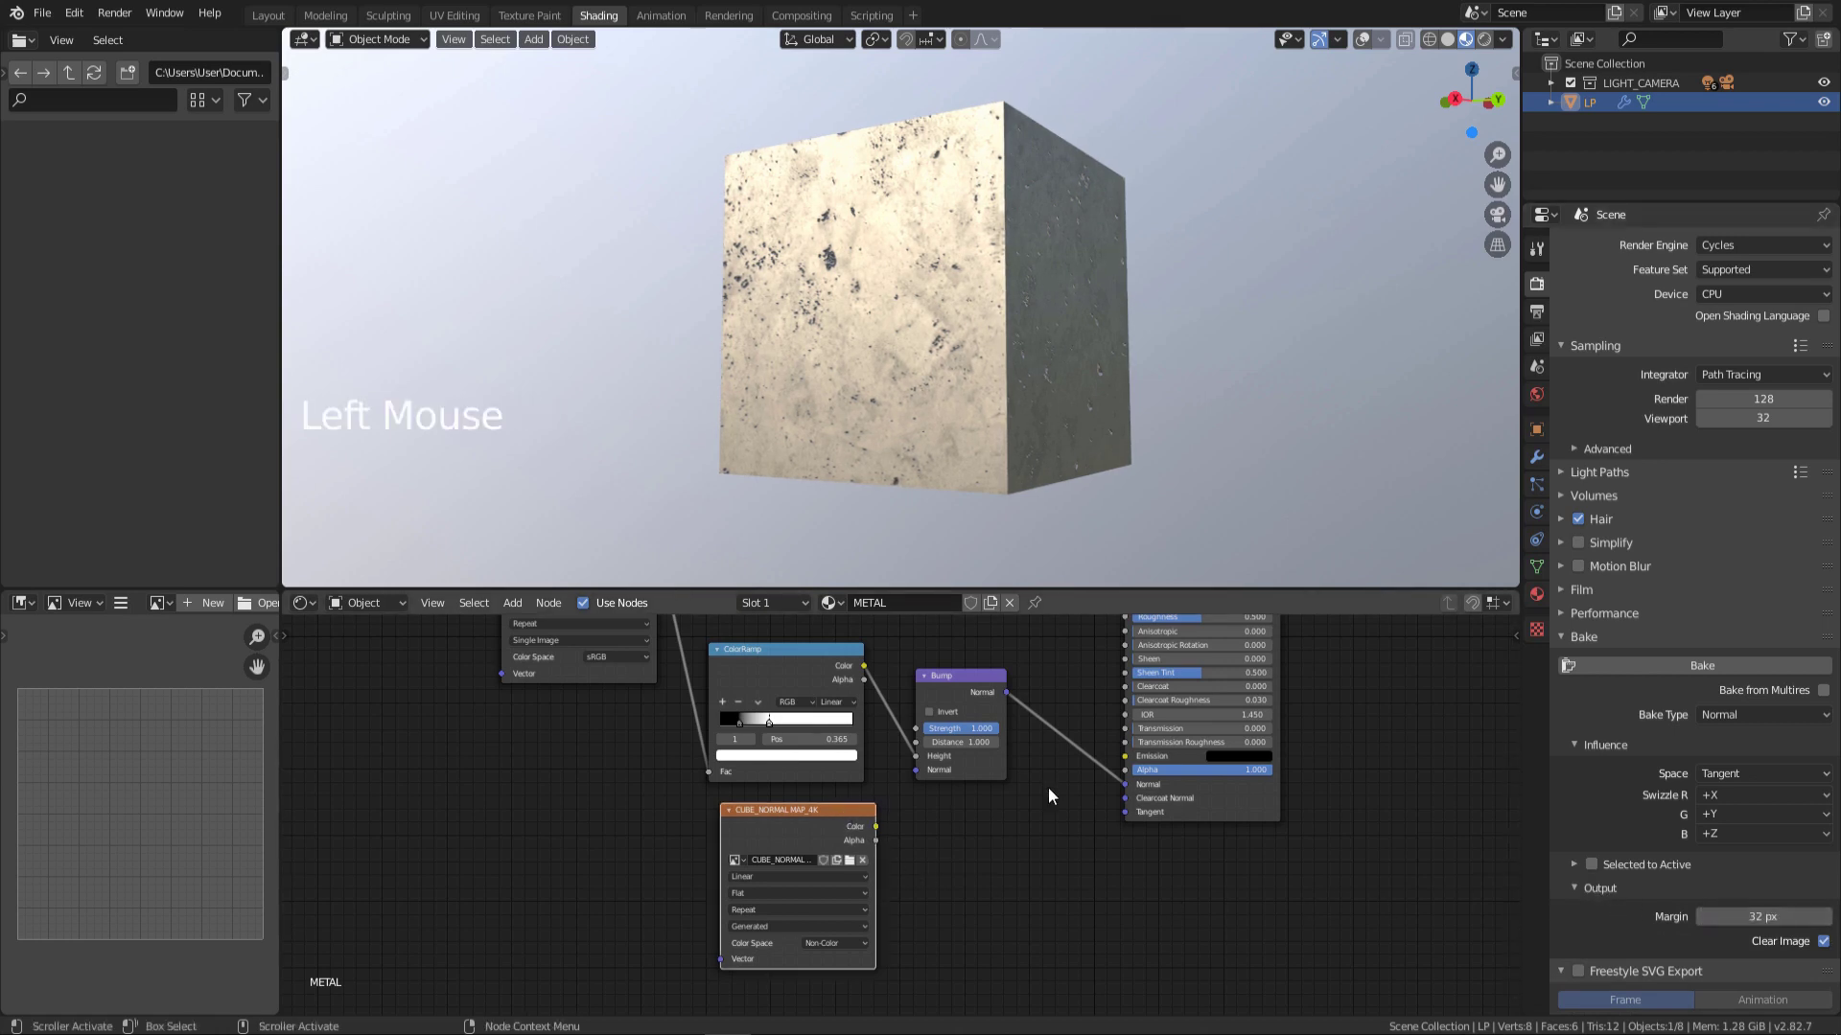
{"action": "left_click", "coordinate": [1649, 664]}
{"action": "left_click_drag", "start_coordinate": [875, 827], "coordinate": [948, 894]}
{"action": "left_click_drag", "start_coordinate": [1045, 828], "coordinate": [1124, 784]}
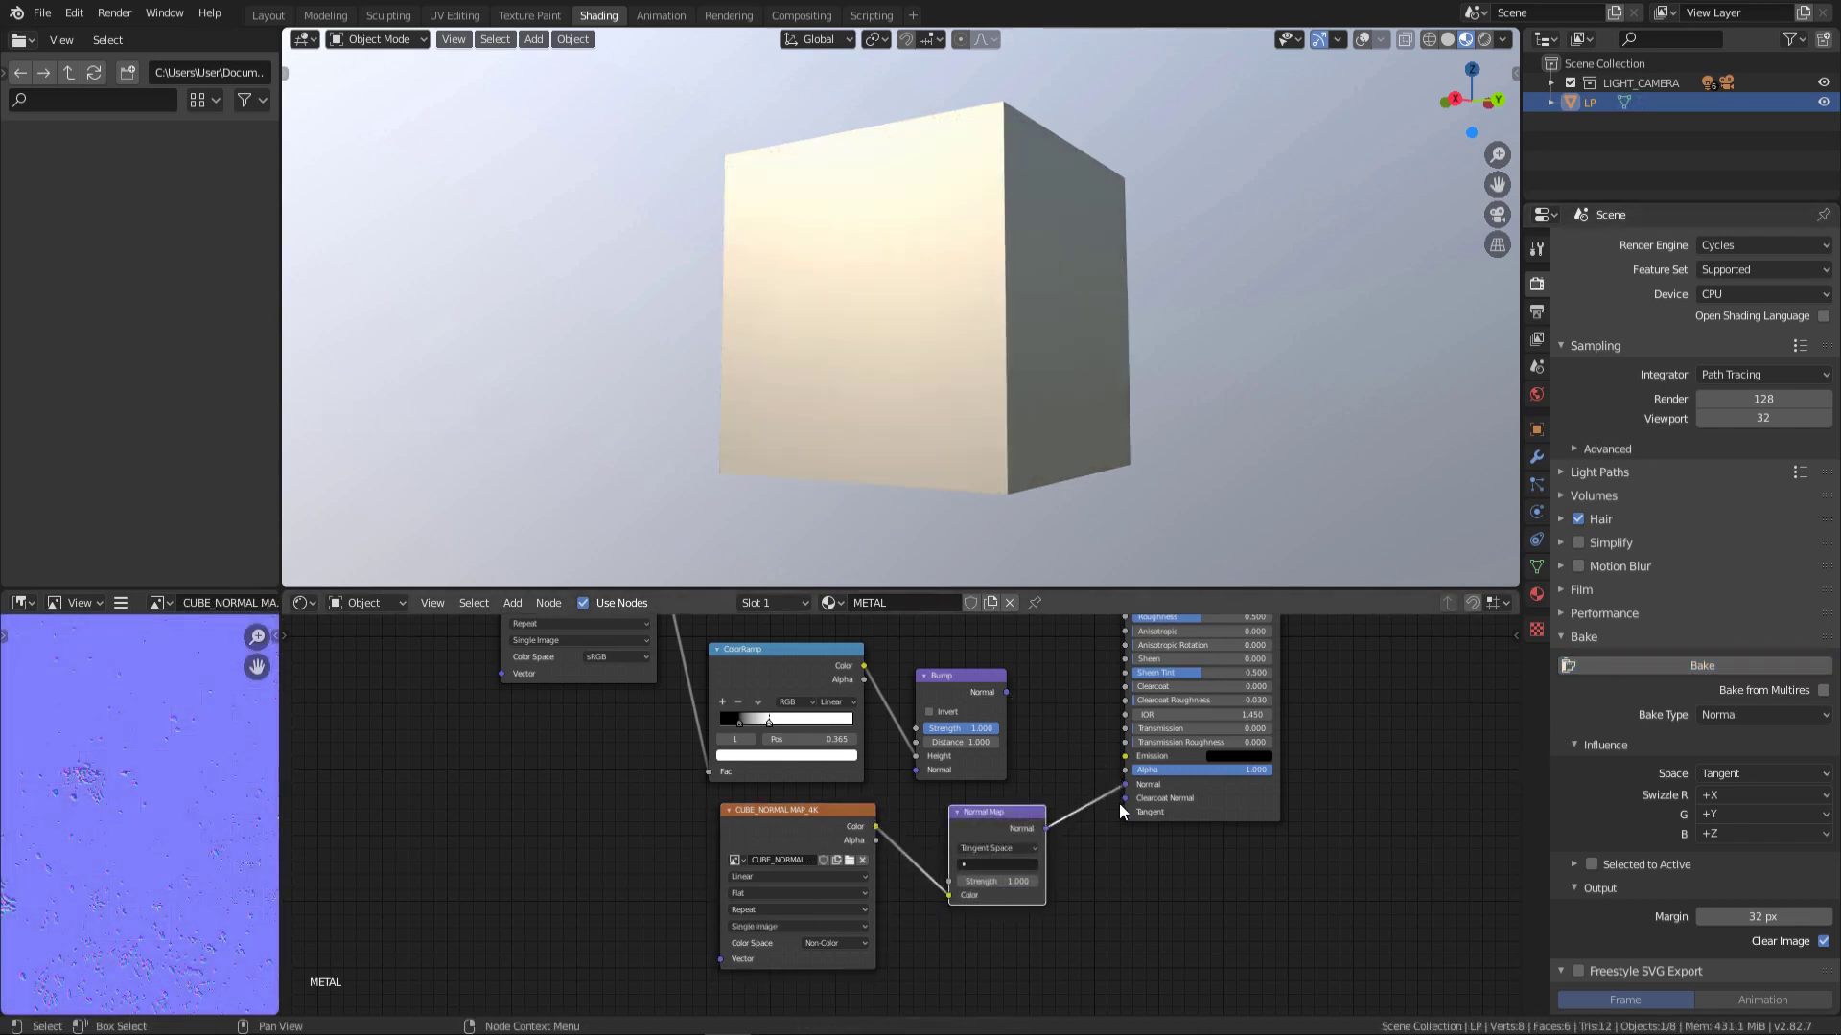
Step: Set the output to RGB at 16-bit colour depth and open the Image menu to save
{"action": "left_click", "coordinate": [1538, 312]}
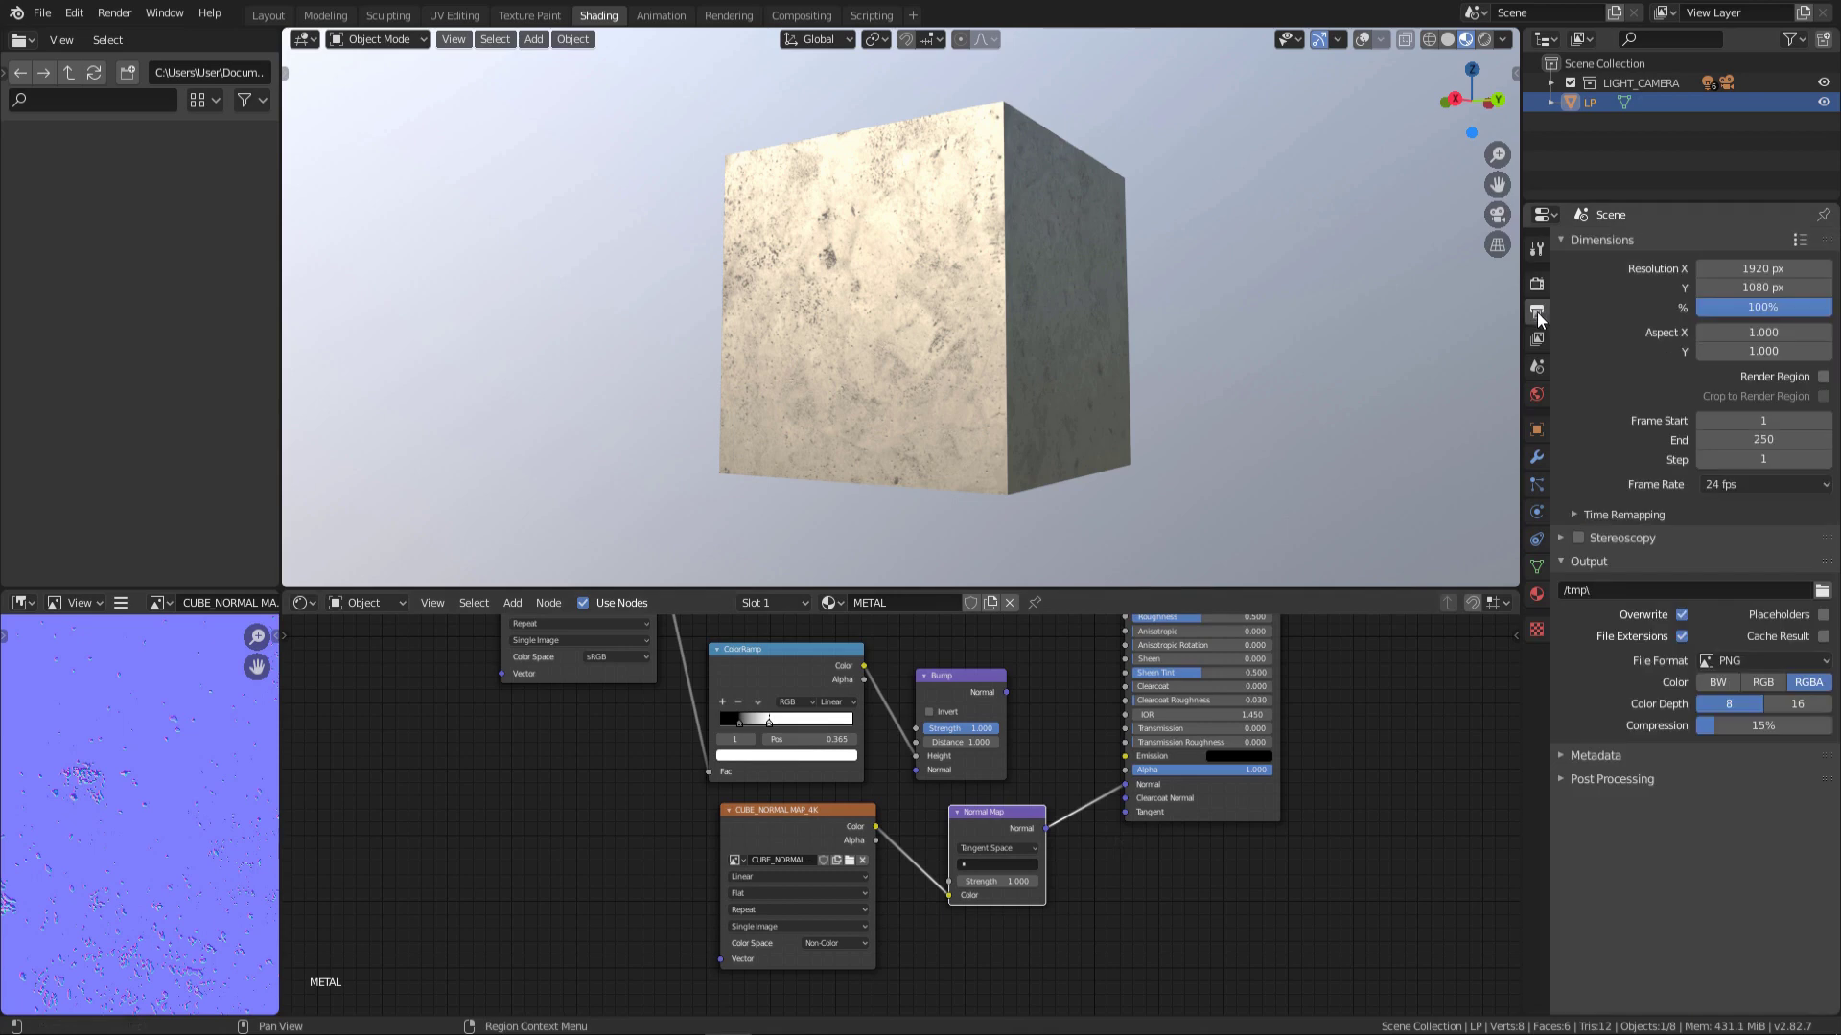
{"action": "left_click", "coordinate": [1766, 683]}
{"action": "left_click", "coordinate": [1785, 699]}
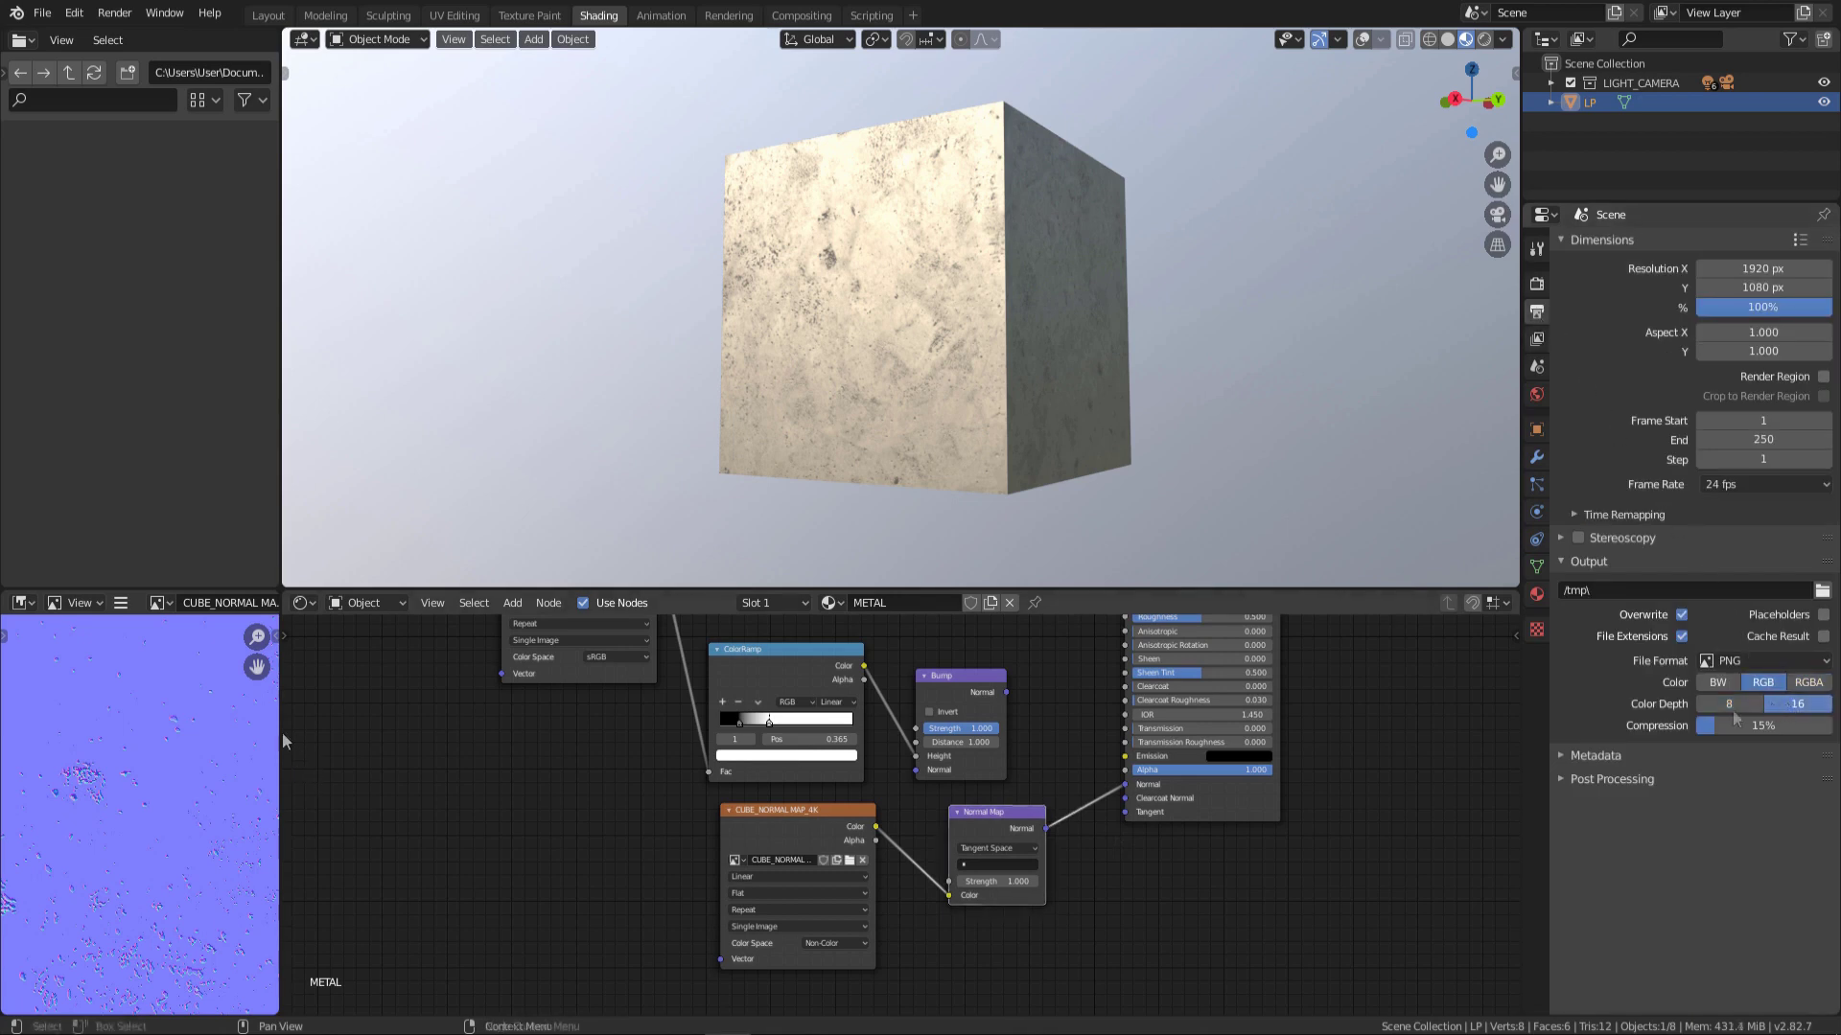
{"action": "left_click", "coordinate": [120, 604]}
{"action": "mouse_move", "coordinate": [161, 646]}
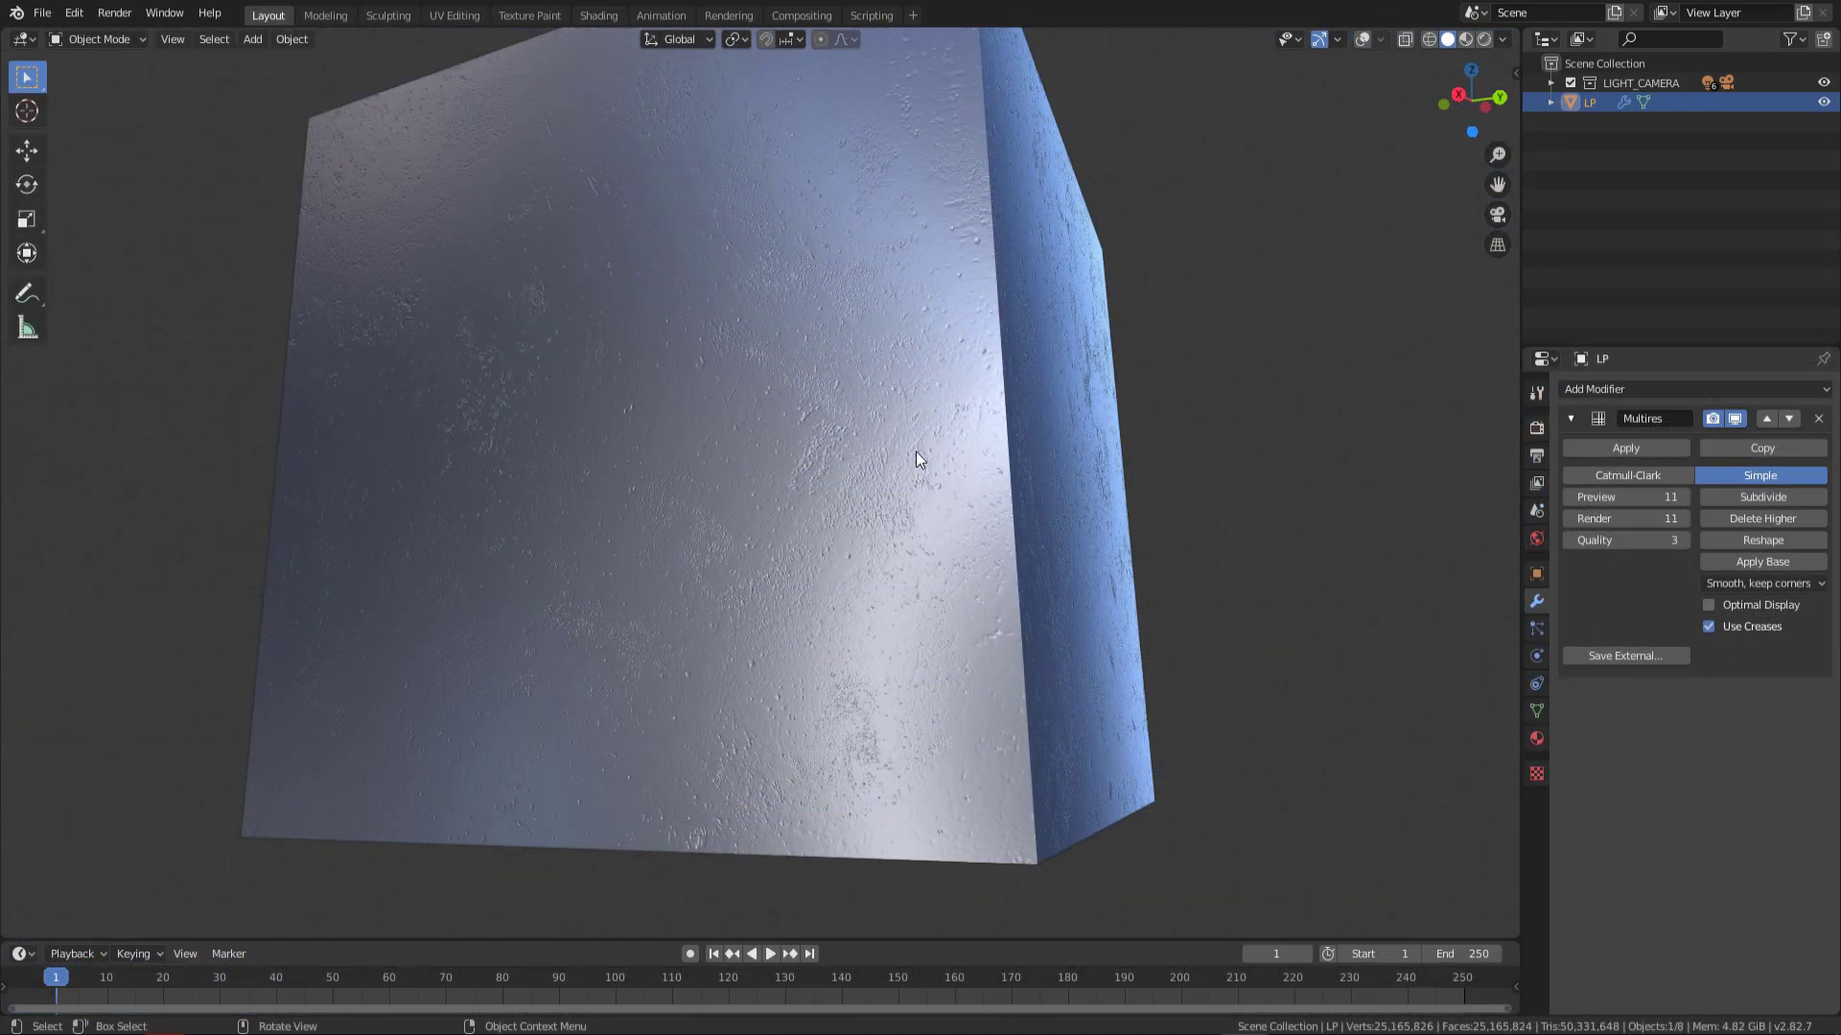
Step: Create a 32-bit float, Non-Color CUBE_NORMAL MAP_2_4K image in a second Image Texture node
{"action": "mouse_move", "coordinate": [880, 446]}
{"action": "middle_mouse_down"}
{"action": "mouse_move", "coordinate": [997, 427]}
{"action": "mouse_move", "coordinate": [925, 477]}
{"action": "mouse_move", "coordinate": [888, 546]}
{"action": "mouse_move", "coordinate": [887, 638]}
{"action": "mouse_move", "coordinate": [822, 457]}
{"action": "middle_mouse_up"}
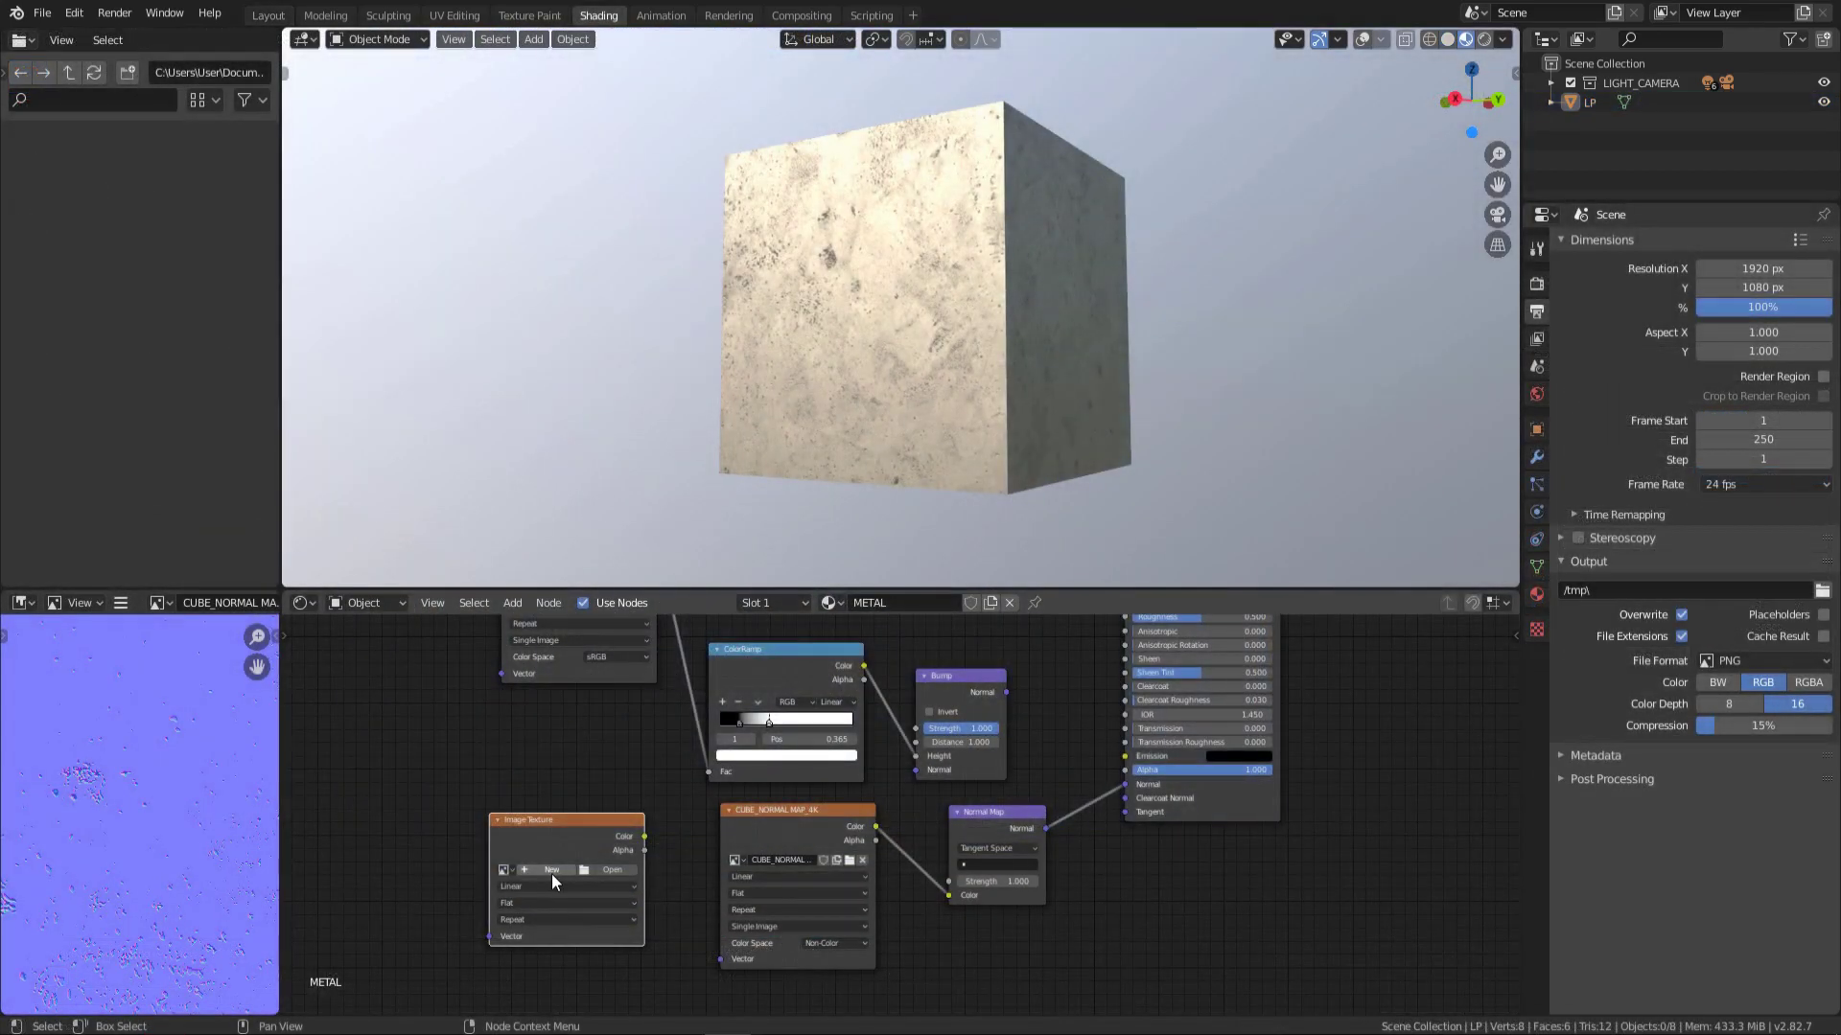
{"action": "left_click", "coordinate": [551, 869]}
{"action": "left_click", "coordinate": [588, 835]}
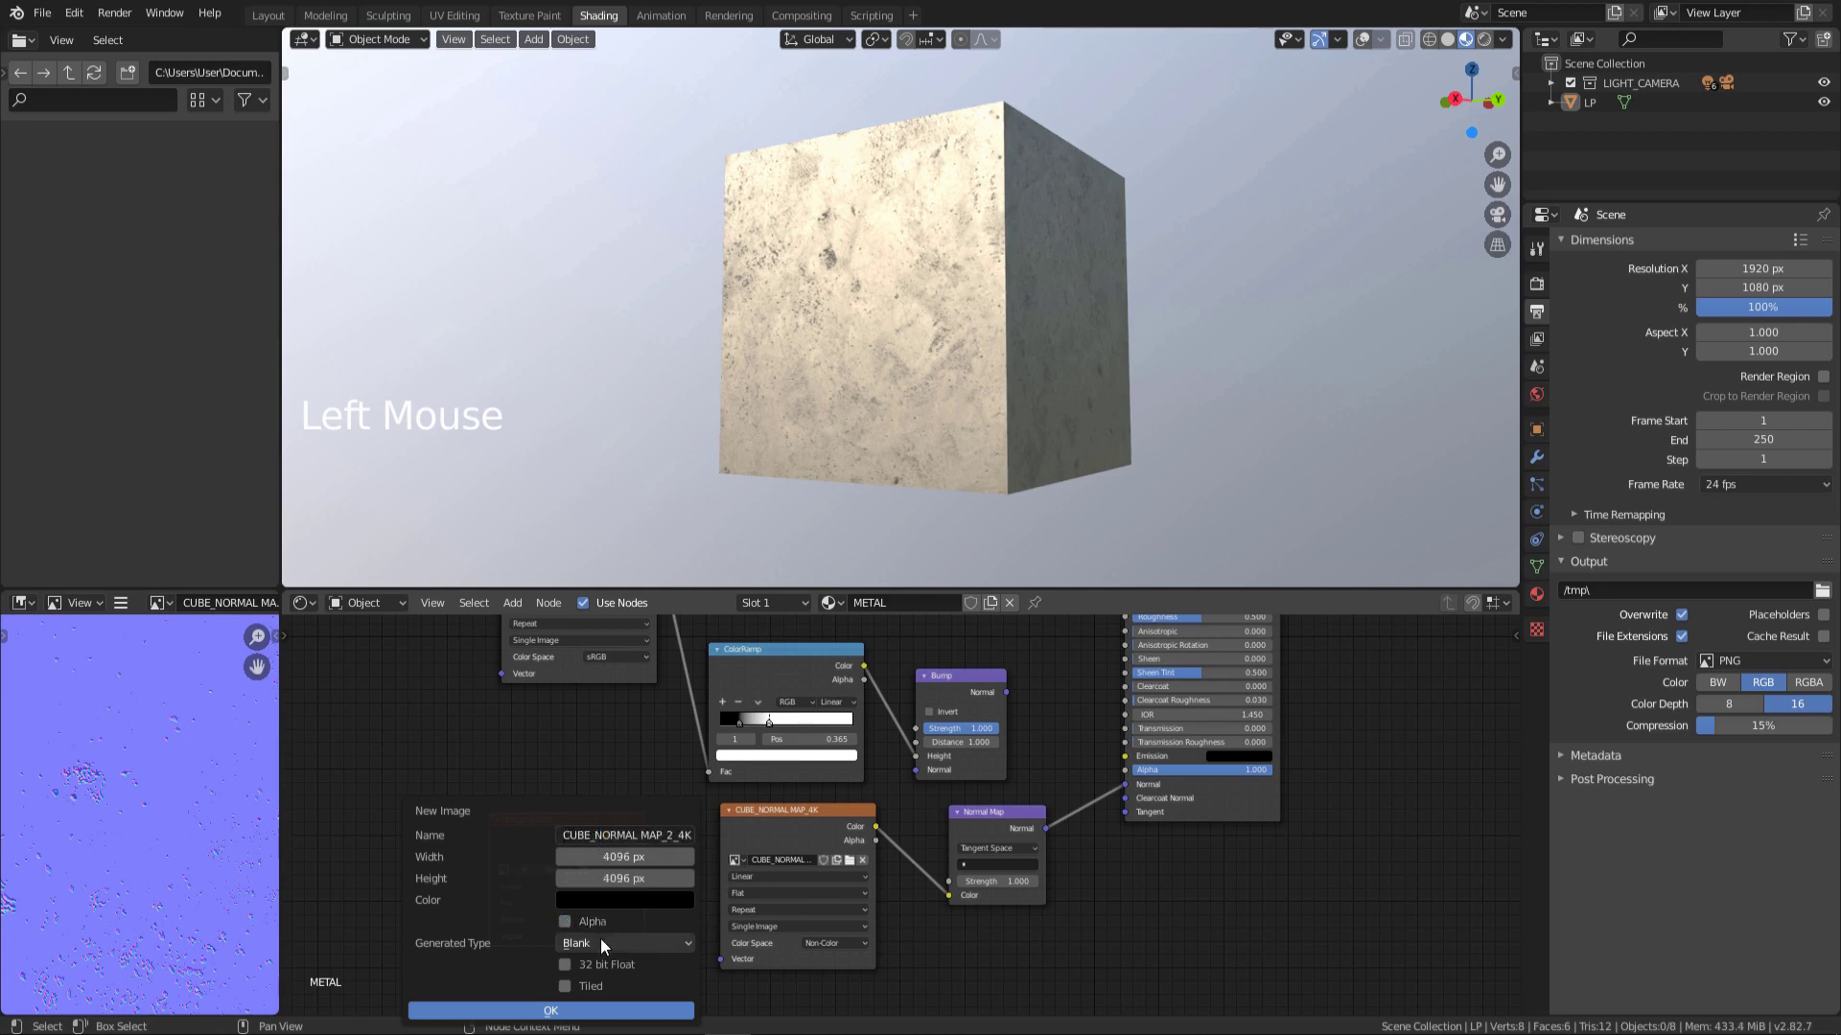
{"action": "left_click", "coordinate": [600, 963]}
{"action": "left_click", "coordinate": [606, 1011]}
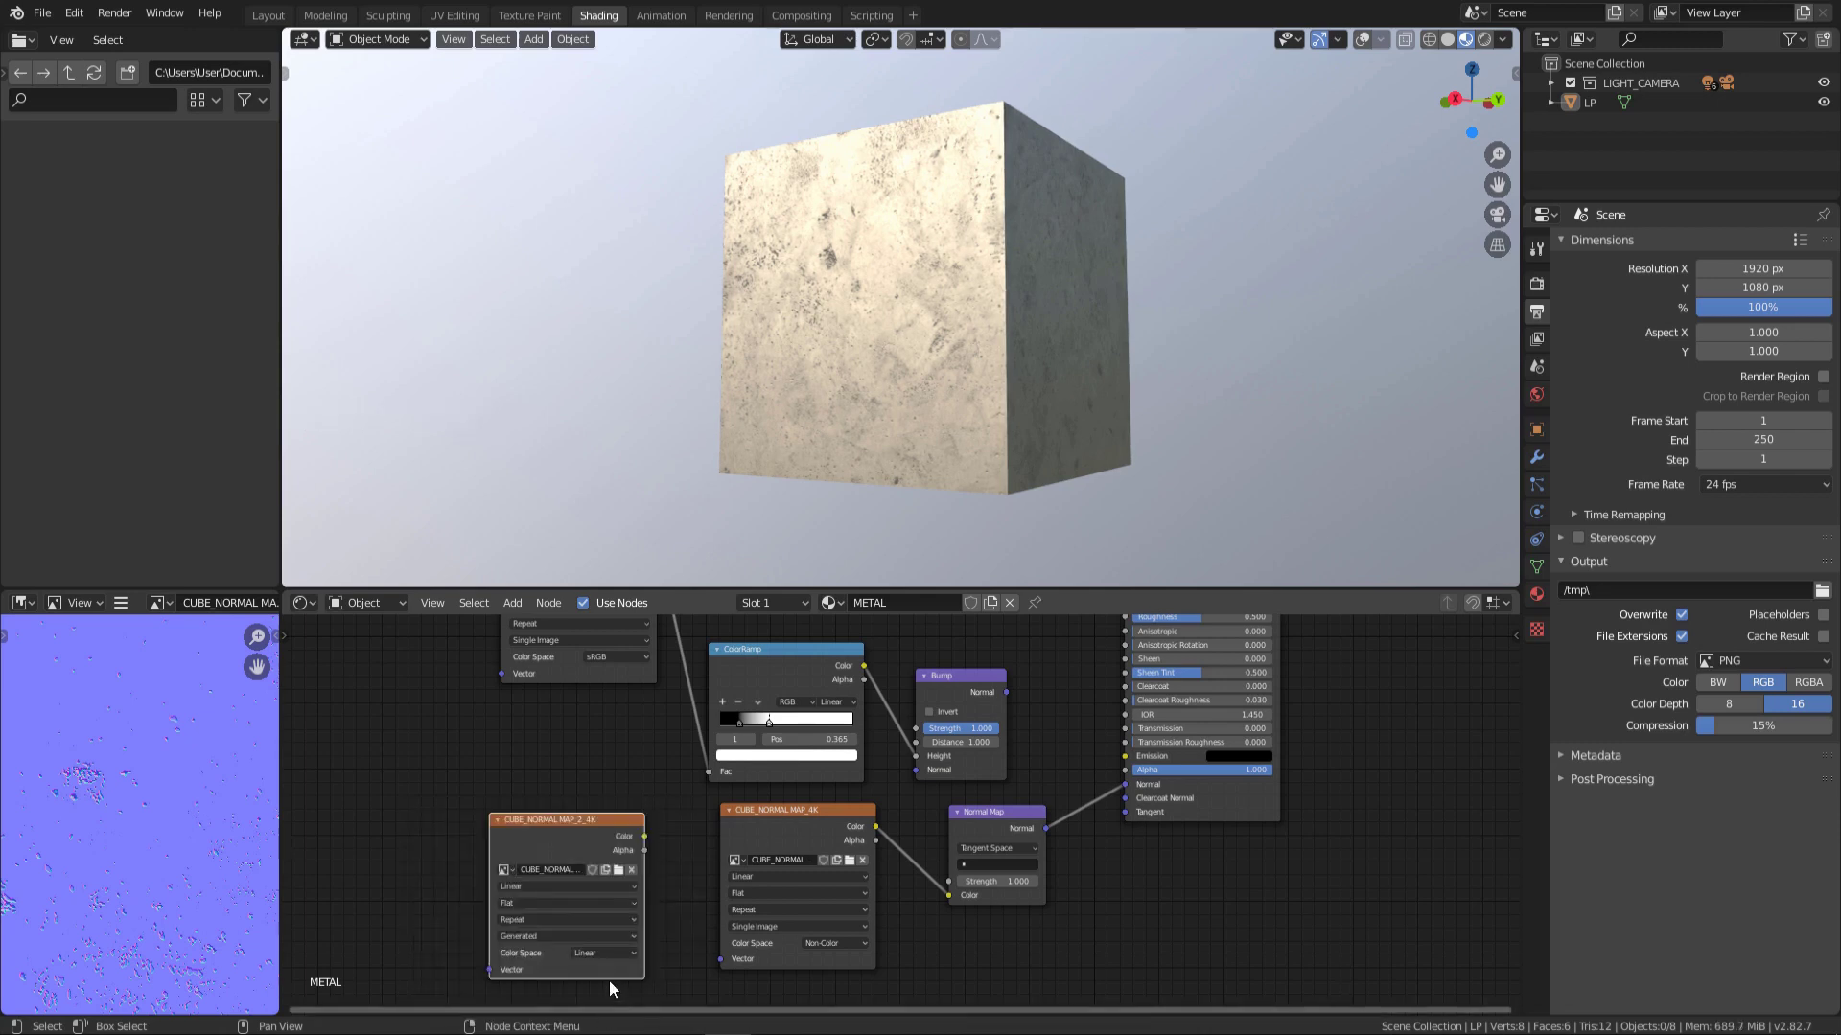
{"action": "left_click", "coordinate": [605, 955]}
{"action": "left_click", "coordinate": [595, 897]}
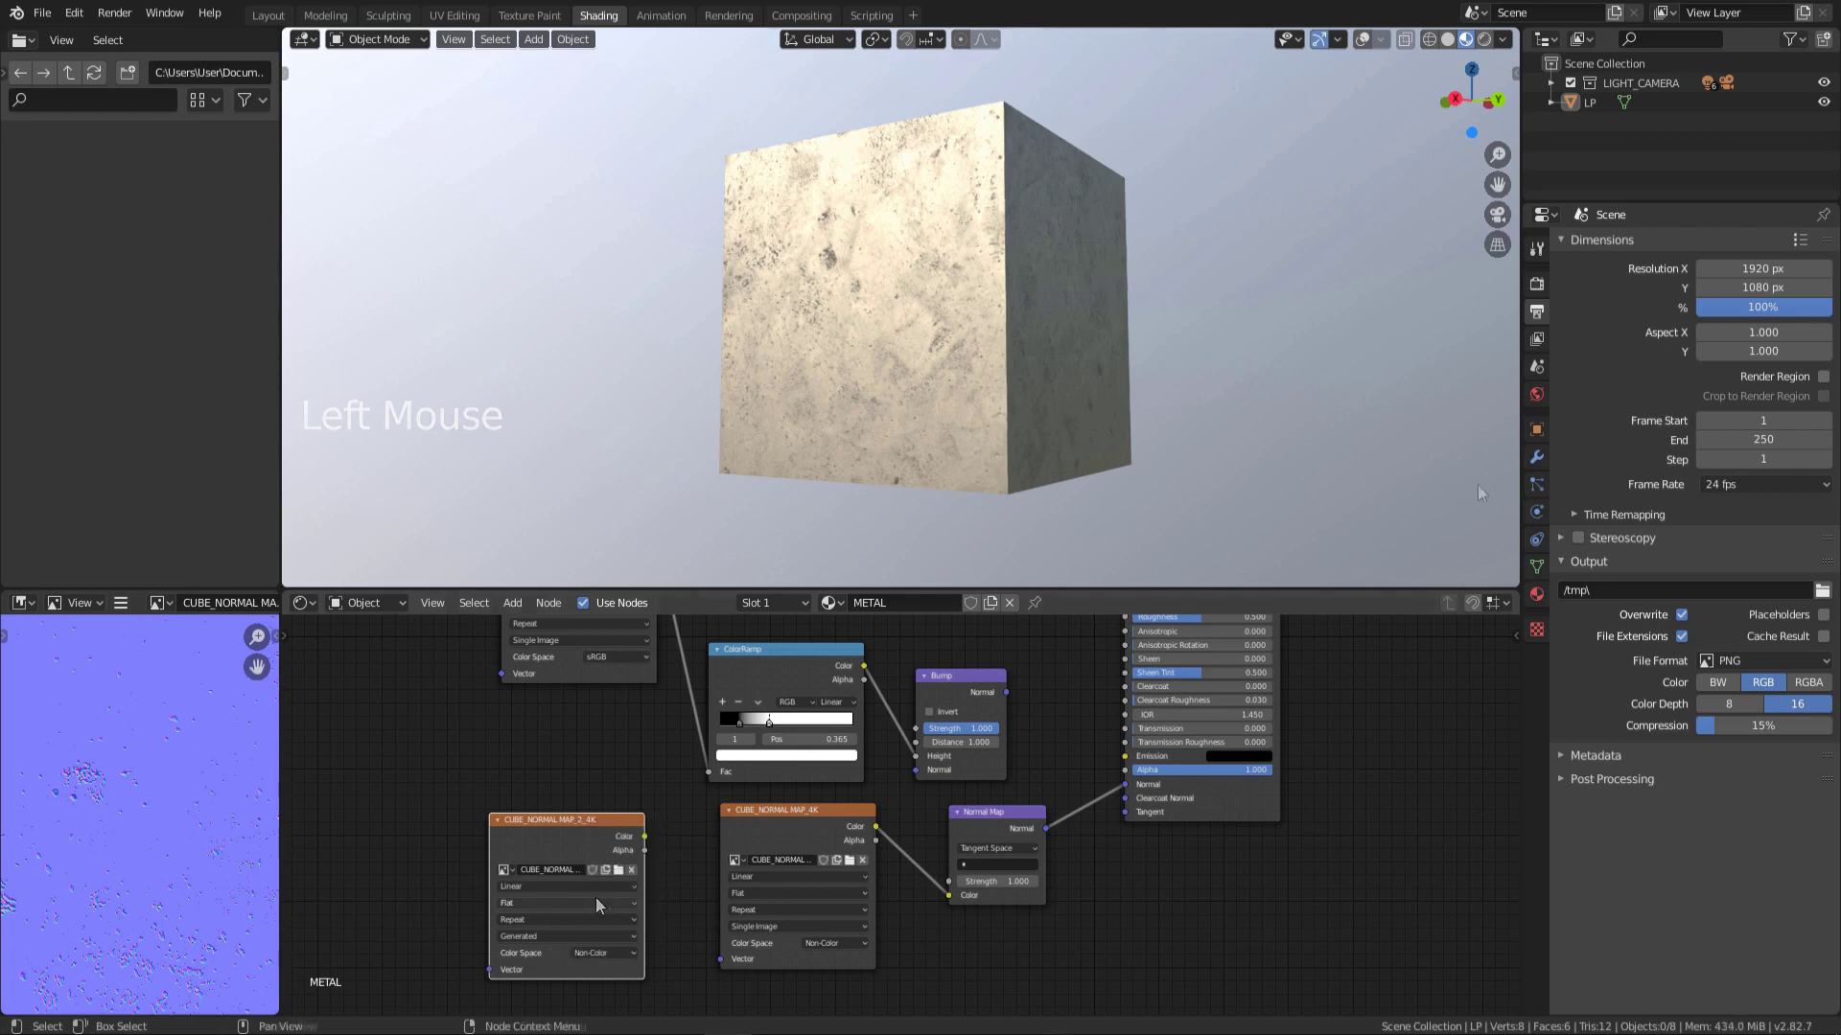
Step: Add a Multiresolution modifier to the cube with Simple subdivision
{"action": "left_click", "coordinate": [1535, 457]}
{"action": "left_click", "coordinate": [1664, 251]}
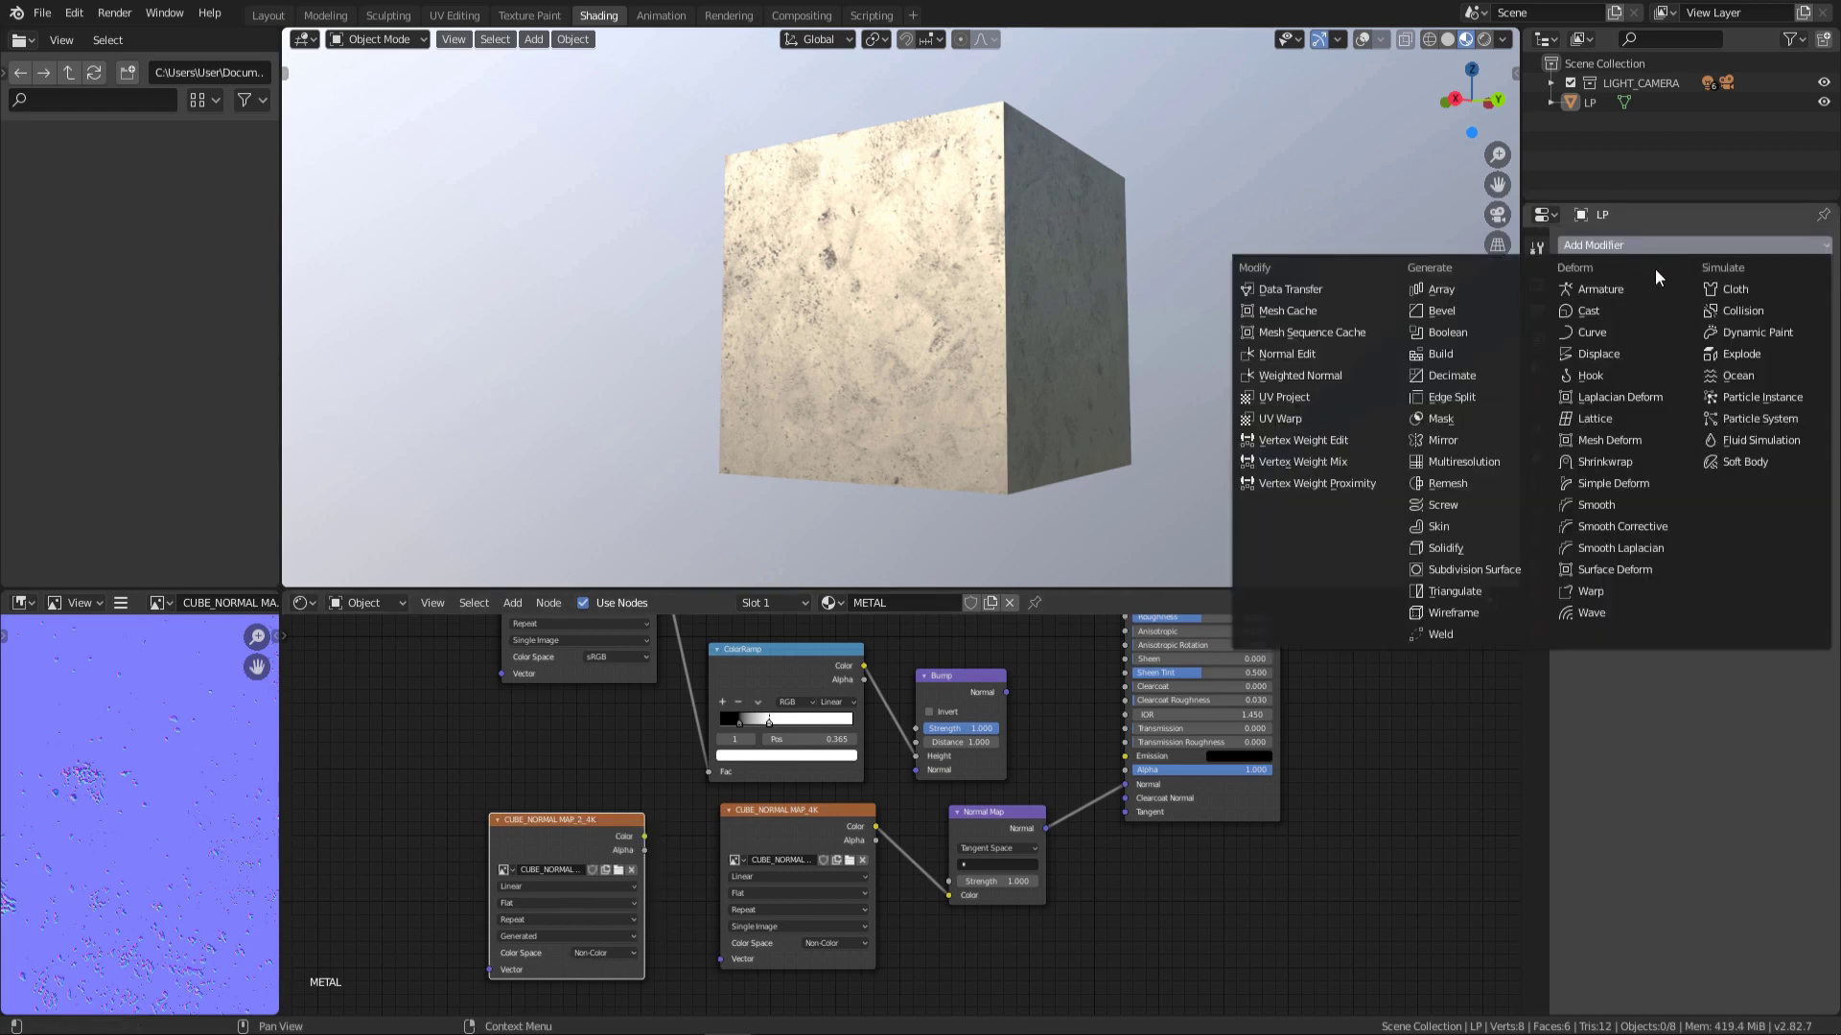
{"action": "left_click", "coordinate": [1497, 464]}
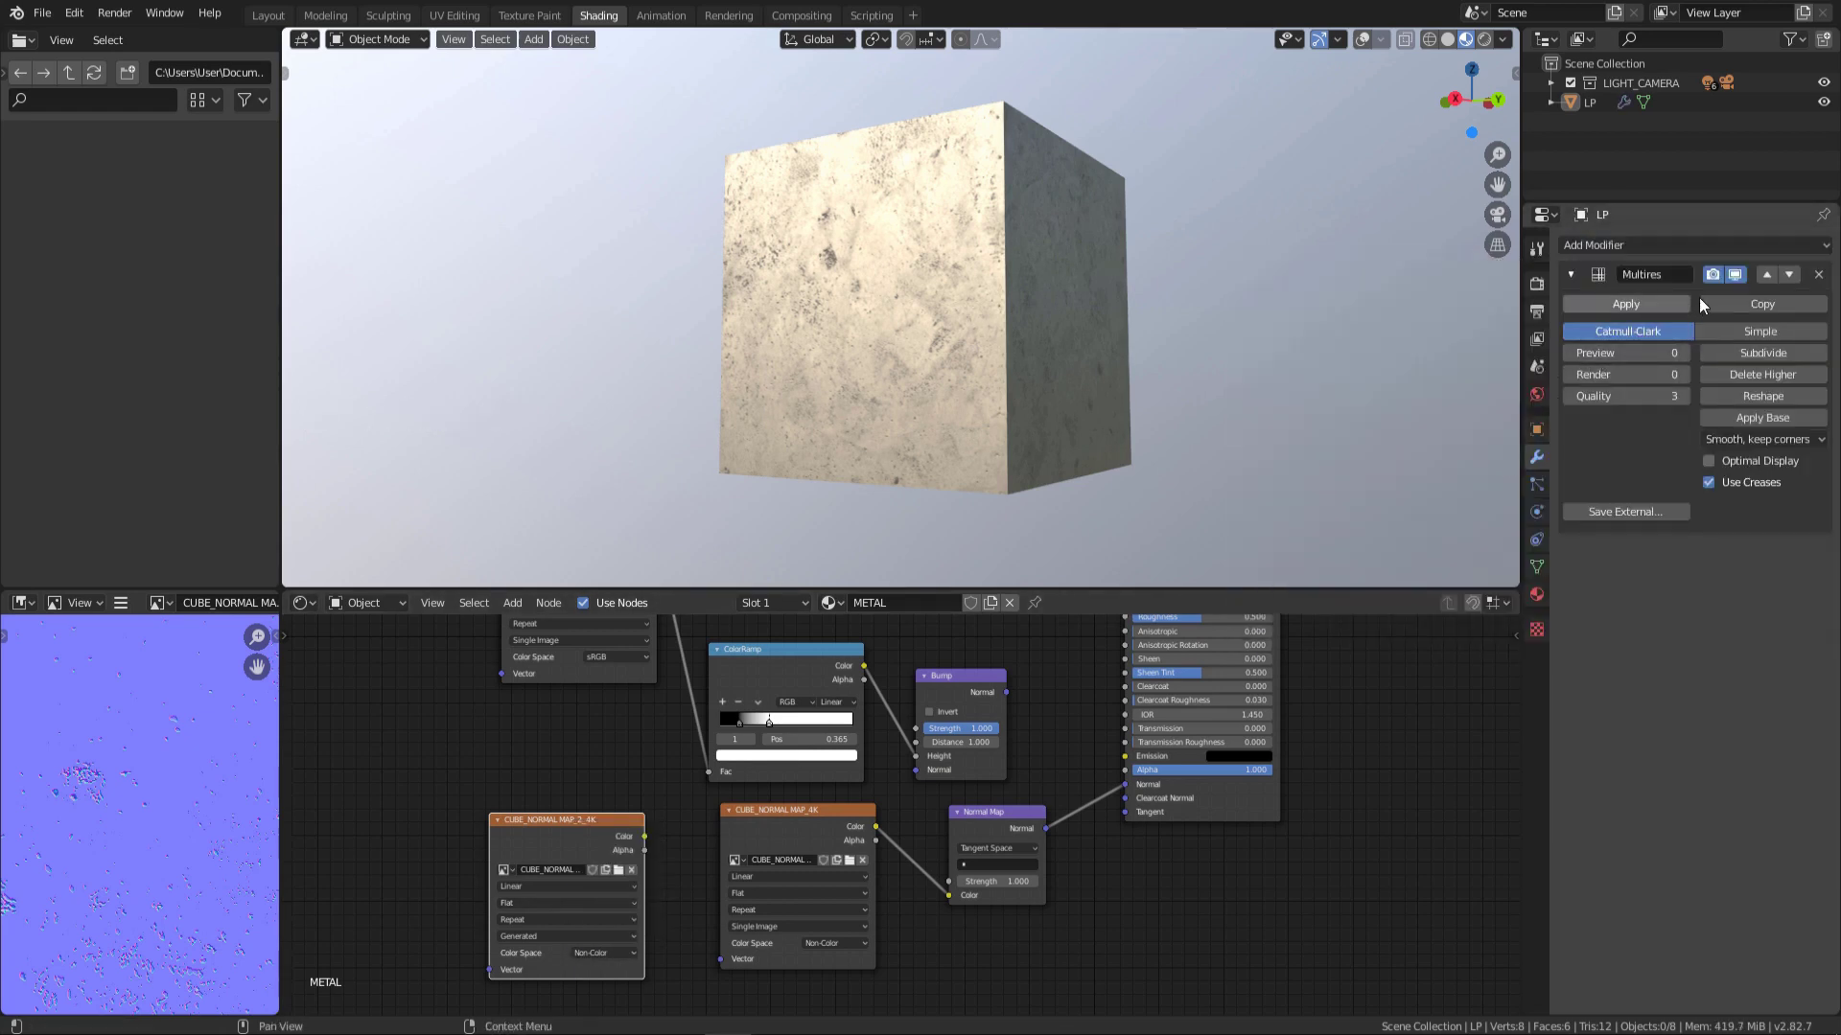
{"action": "left_click", "coordinate": [1743, 331]}
Step: Add a Displace modifier of strength 0.001 using CUBE_BC.png with UV coordinates
{"action": "left_click", "coordinate": [1746, 246]}
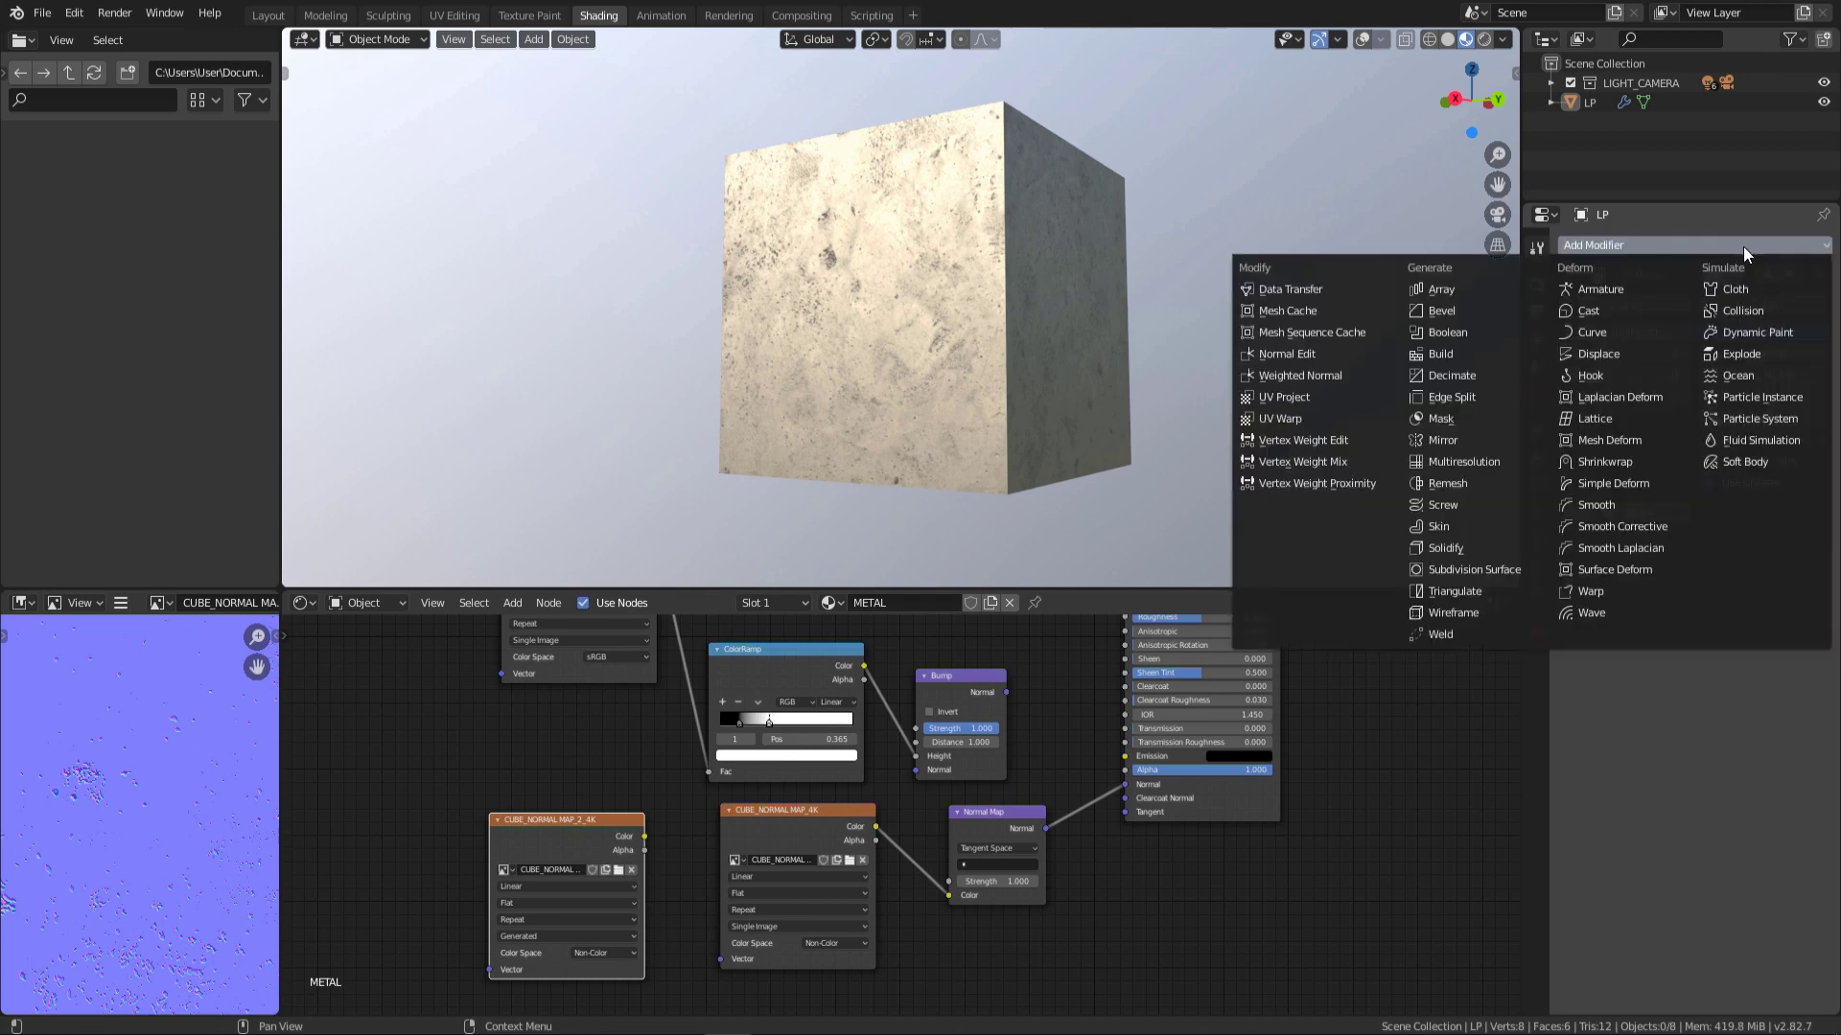
{"action": "left_click", "coordinate": [1649, 357]}
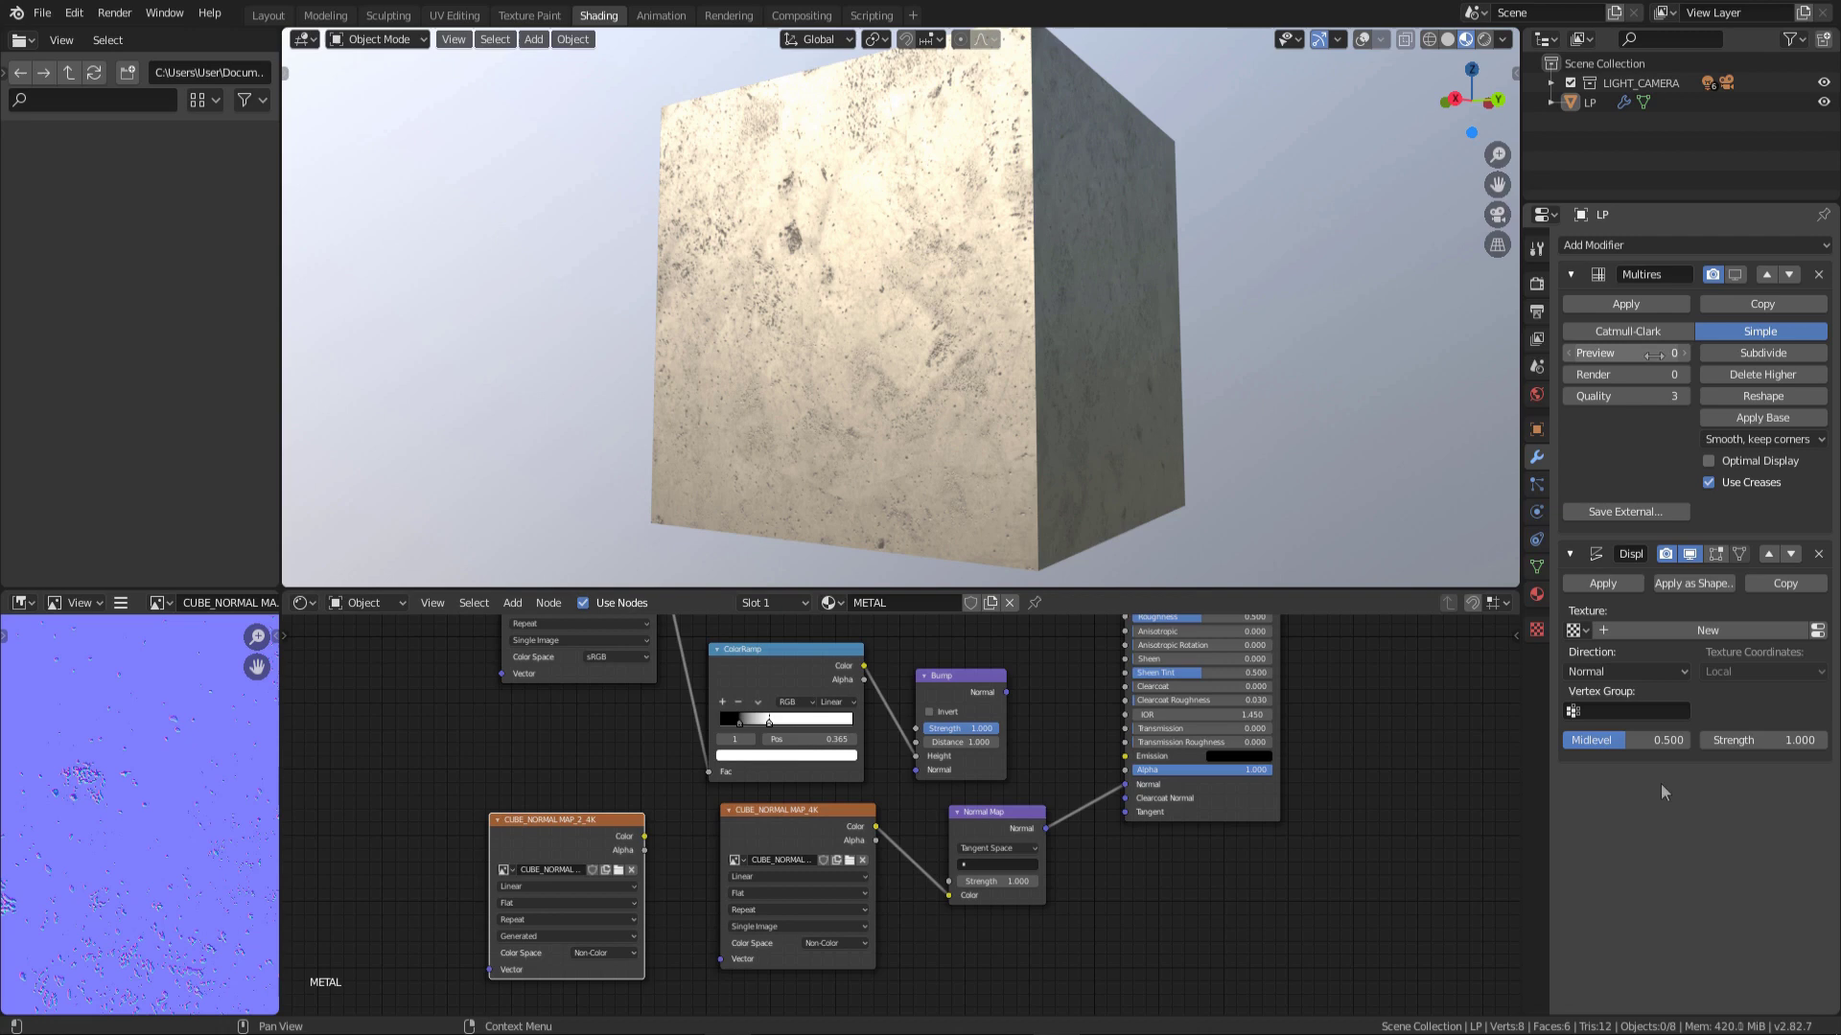
{"action": "left_click", "coordinate": [1737, 740]}
{"action": "type", "text": "0.001"}
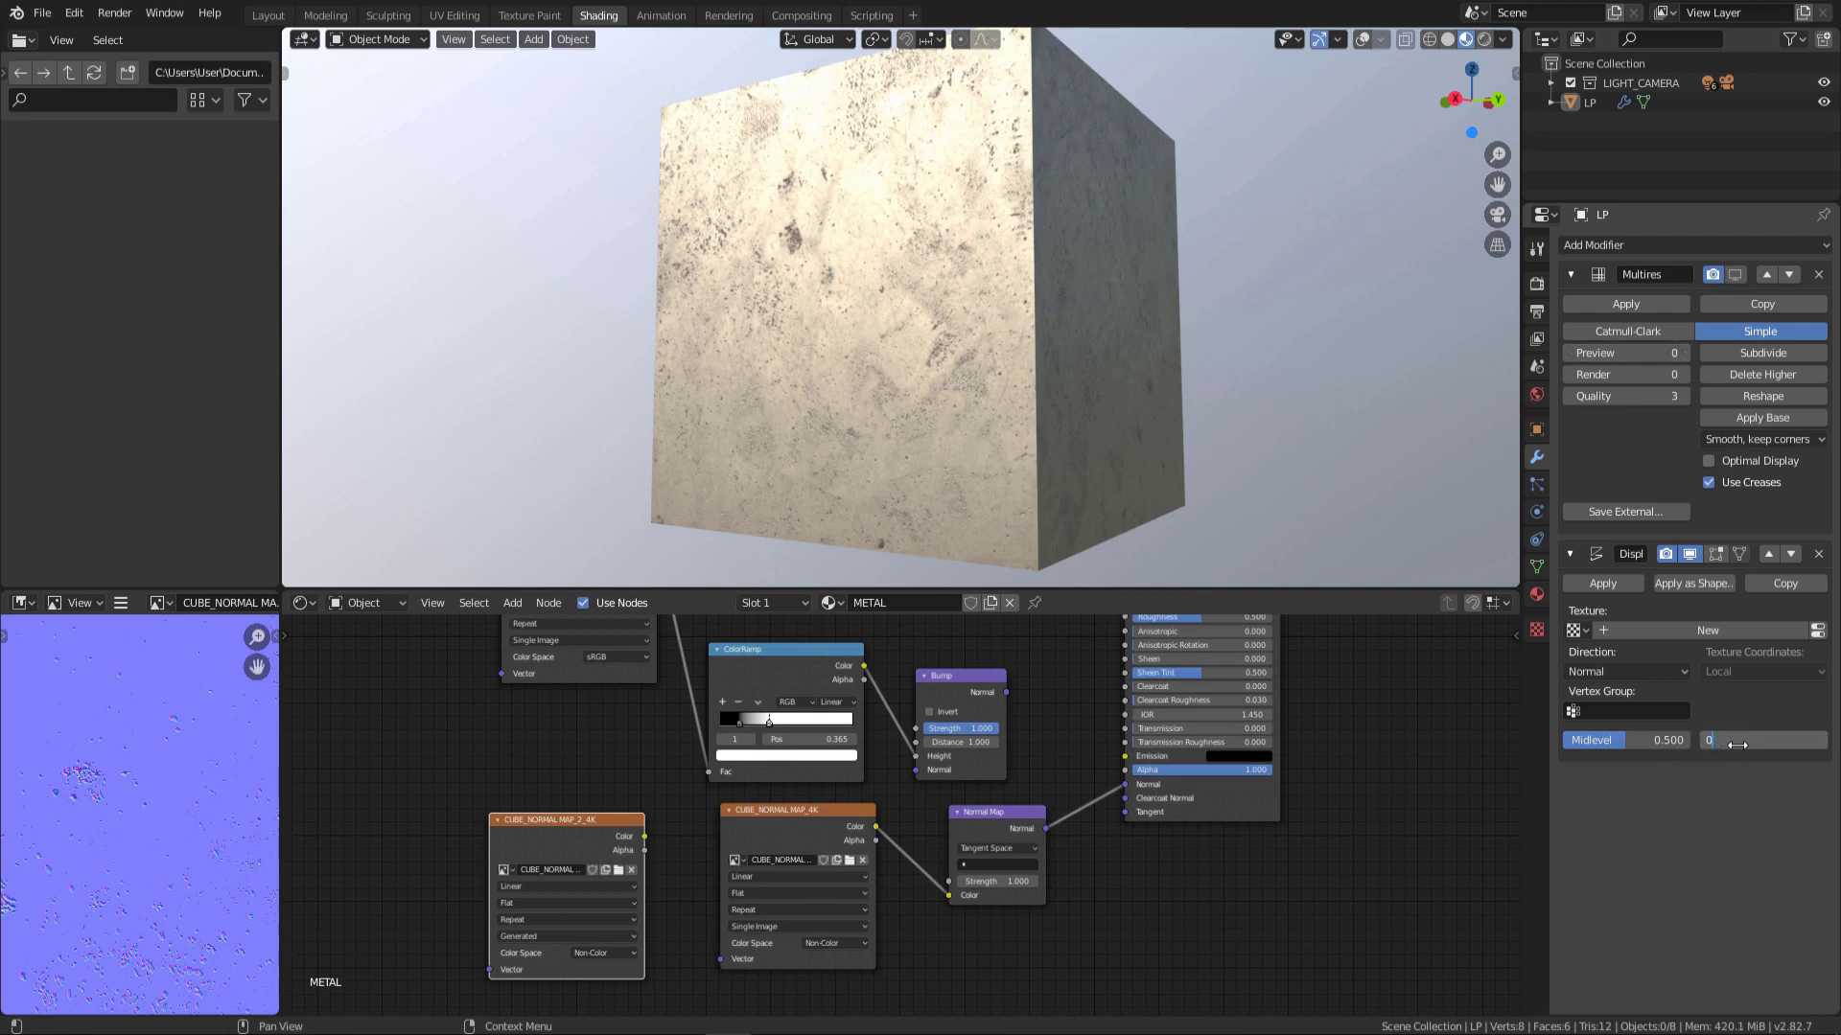
{"action": "key", "text": "Return"}
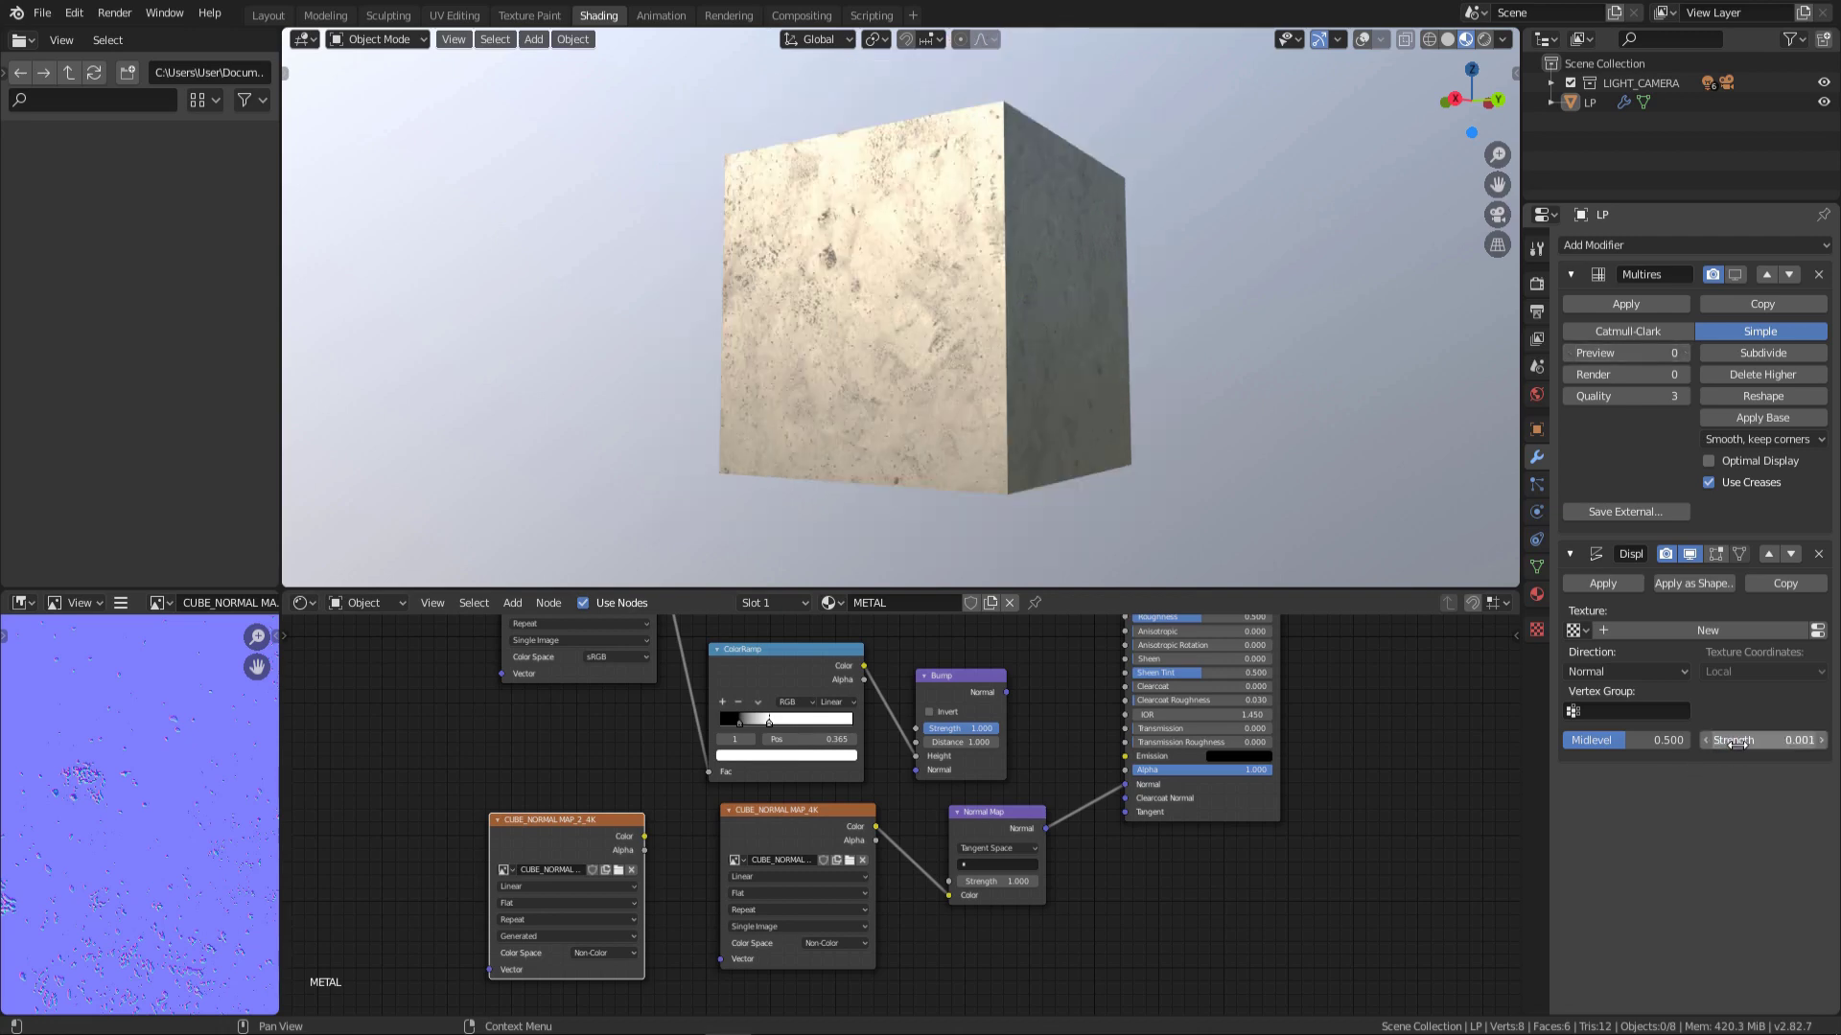
{"action": "left_click", "coordinate": [1746, 631]}
{"action": "left_click", "coordinate": [1746, 670]}
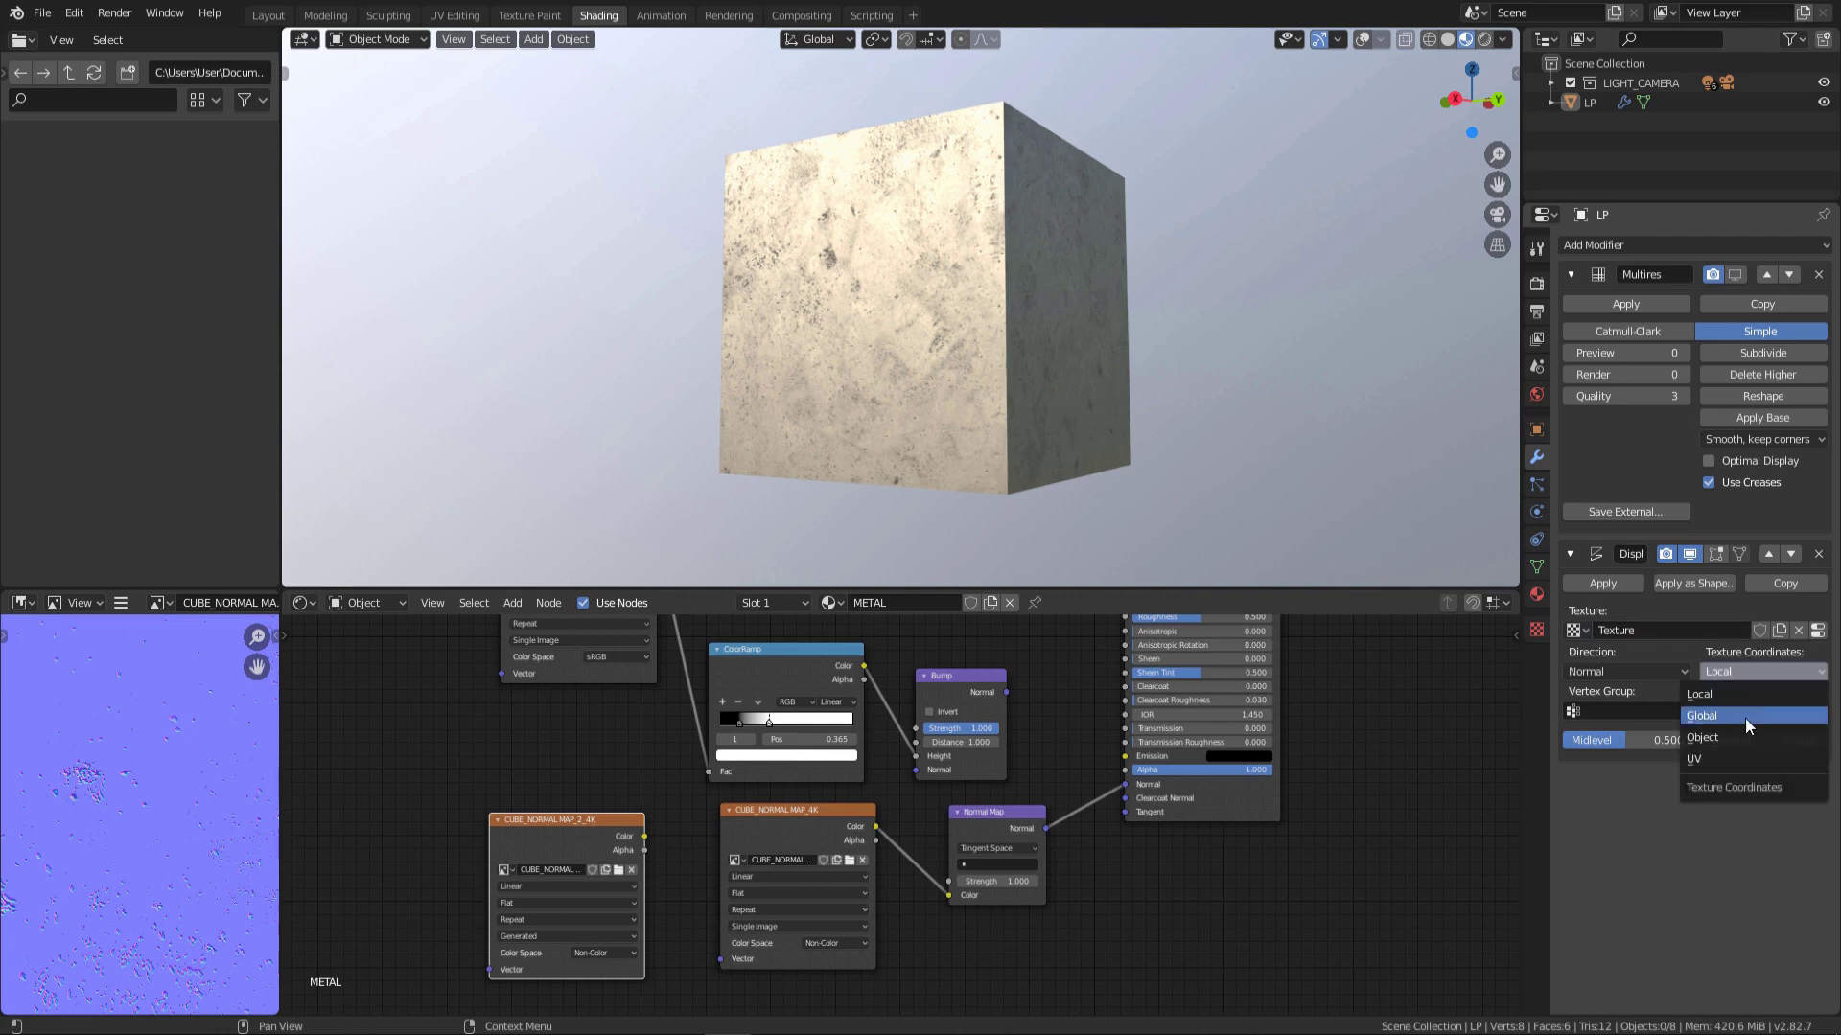
{"action": "left_click", "coordinate": [1740, 757]}
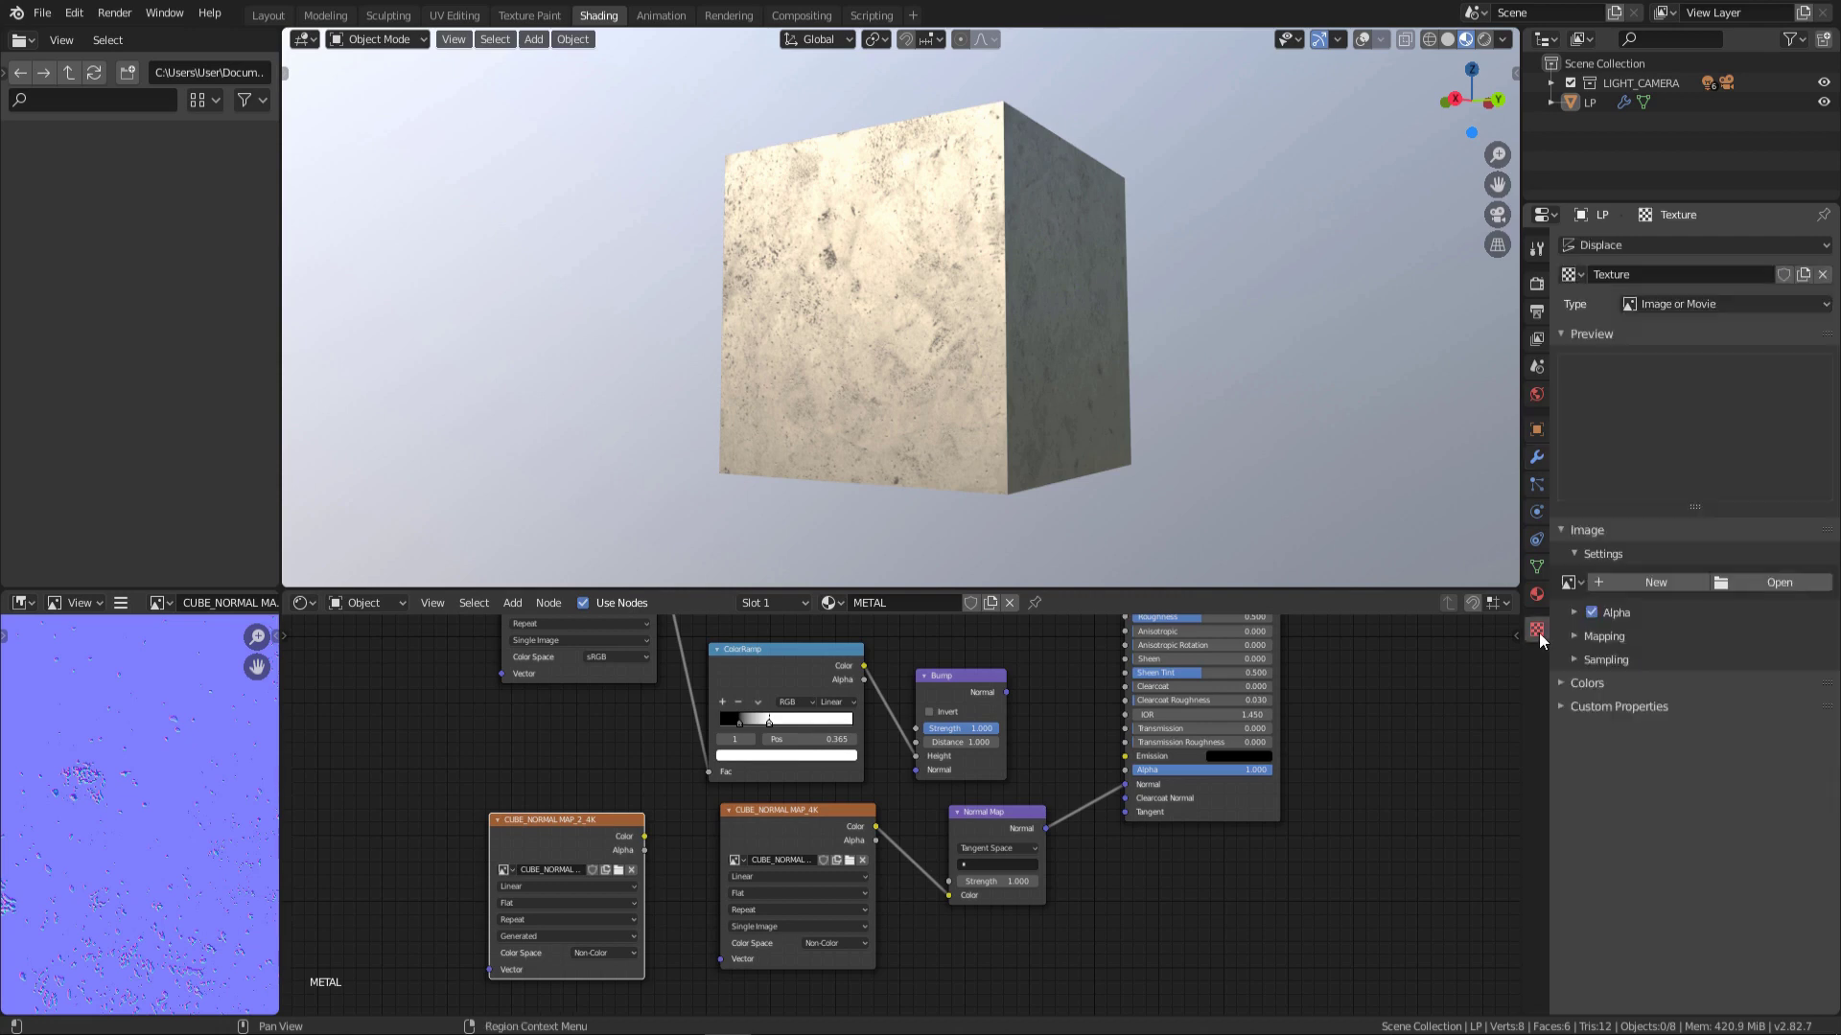
{"action": "left_click", "coordinate": [1570, 583]}
{"action": "left_click", "coordinate": [1598, 611]}
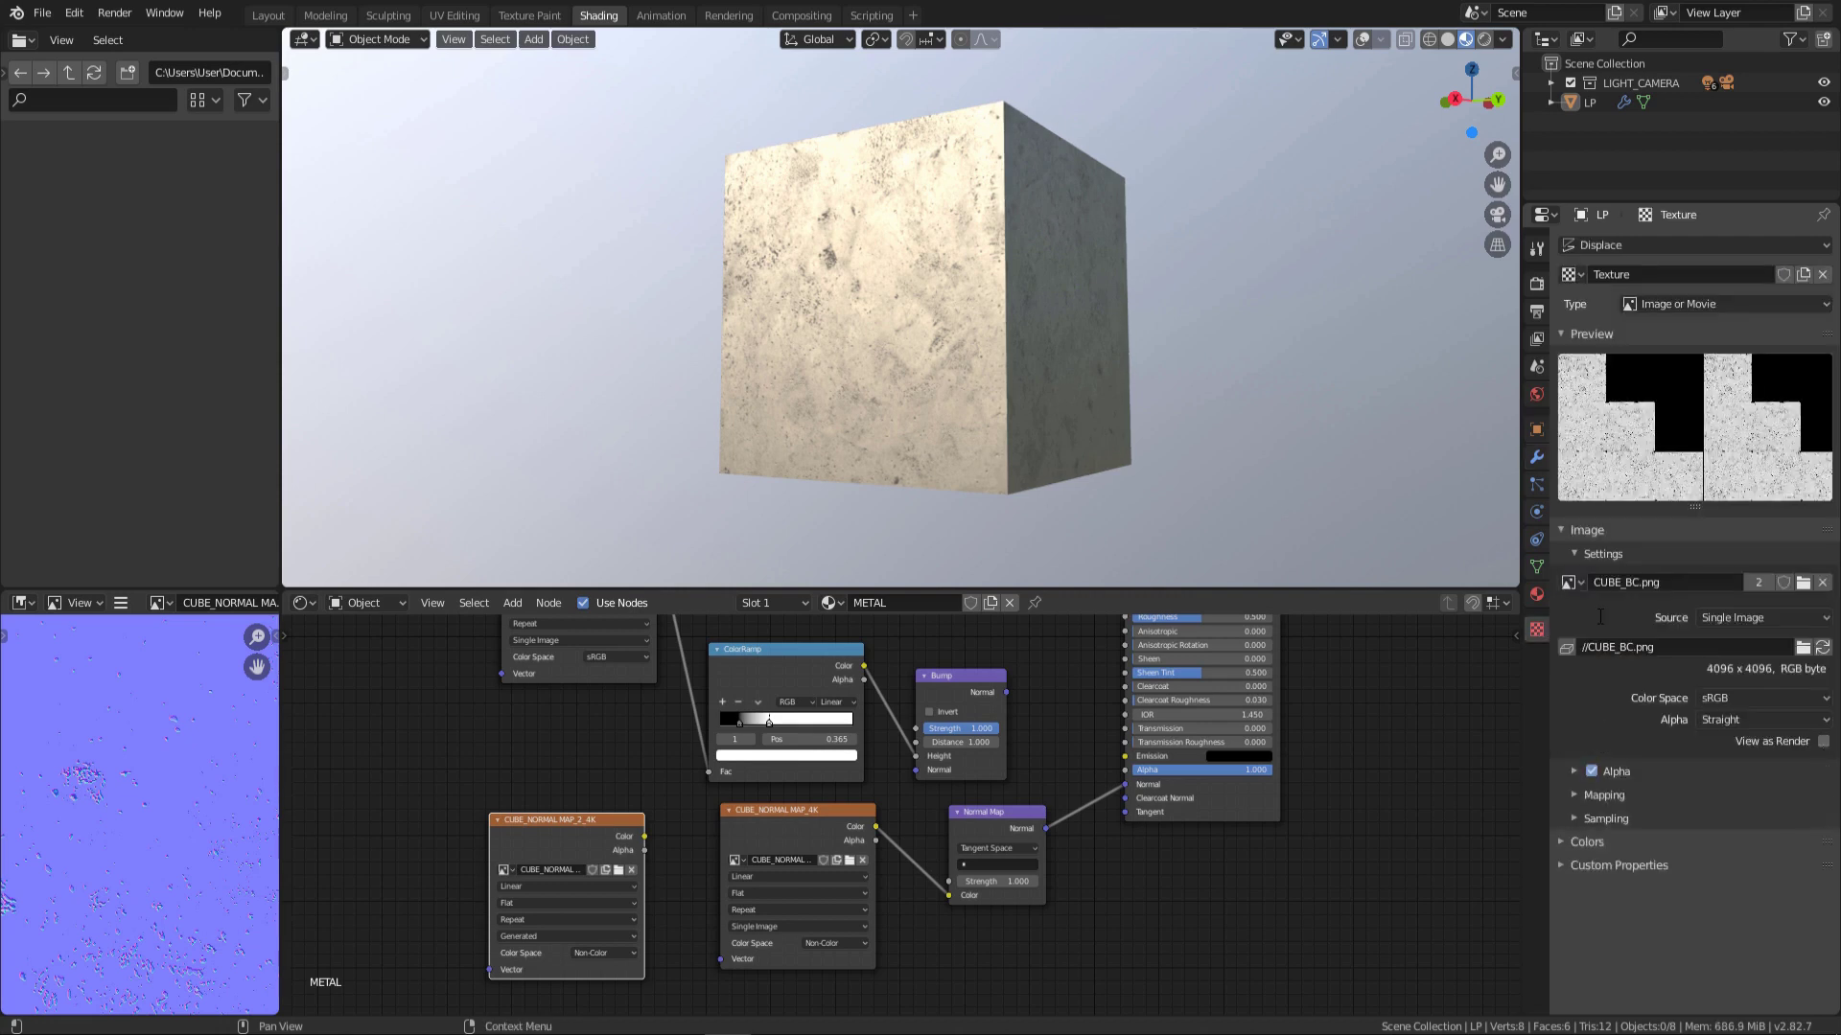
Step: Subdivide the Multires mesh and set its viewport preview level to 0
{"action": "left_click", "coordinate": [1536, 457]}
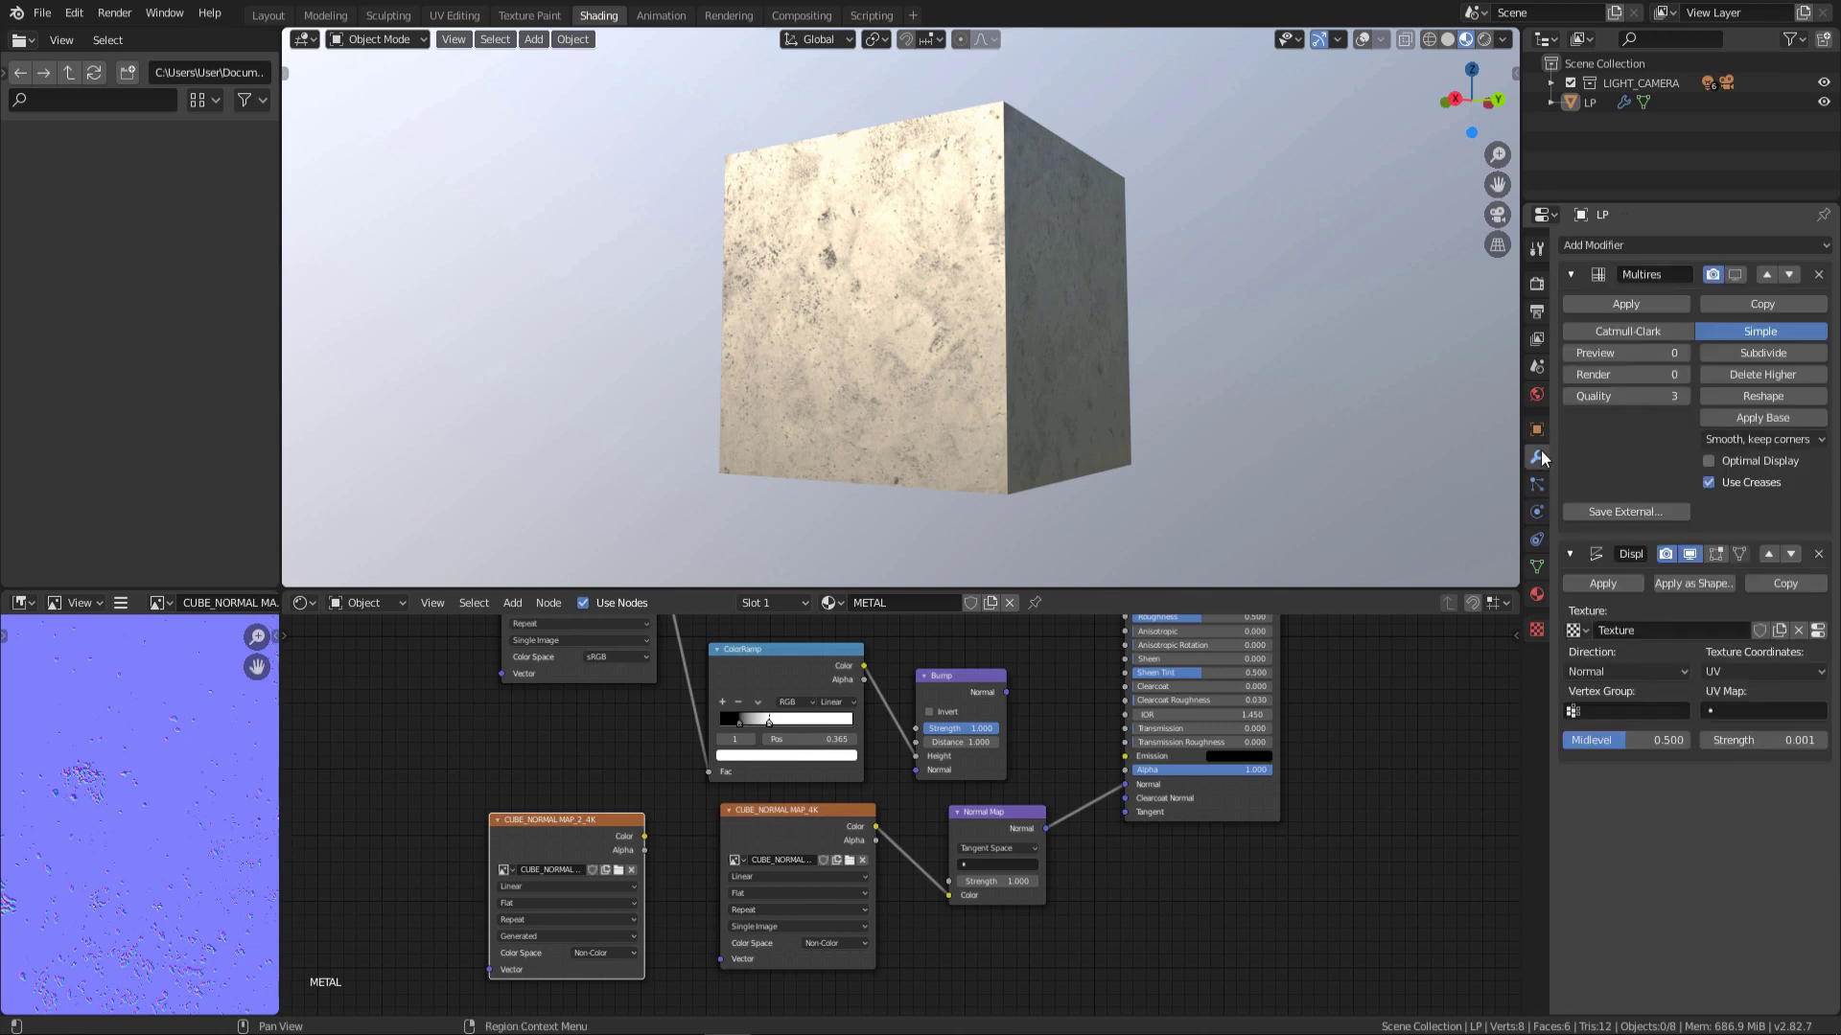
{"action": "left_click", "coordinate": [1747, 358]}
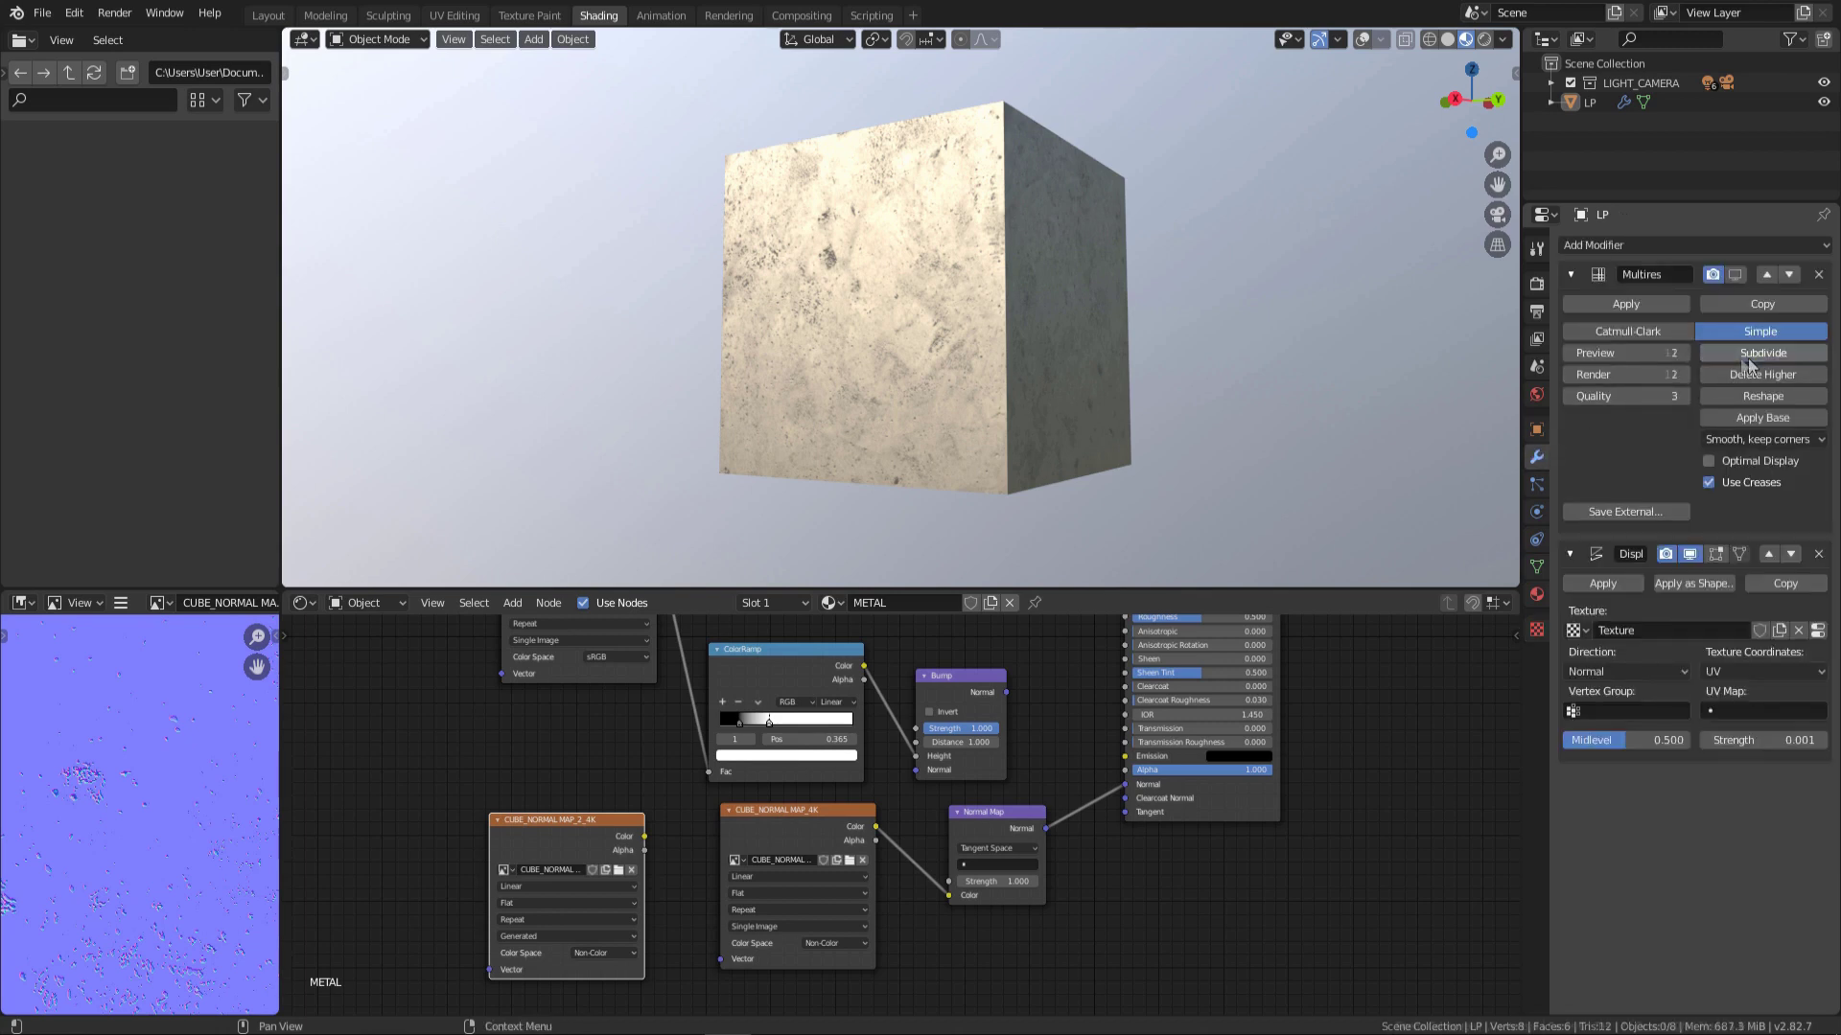
{"action": "double_click", "coordinate": [1682, 355]}
{"action": "type", "text": "0"}
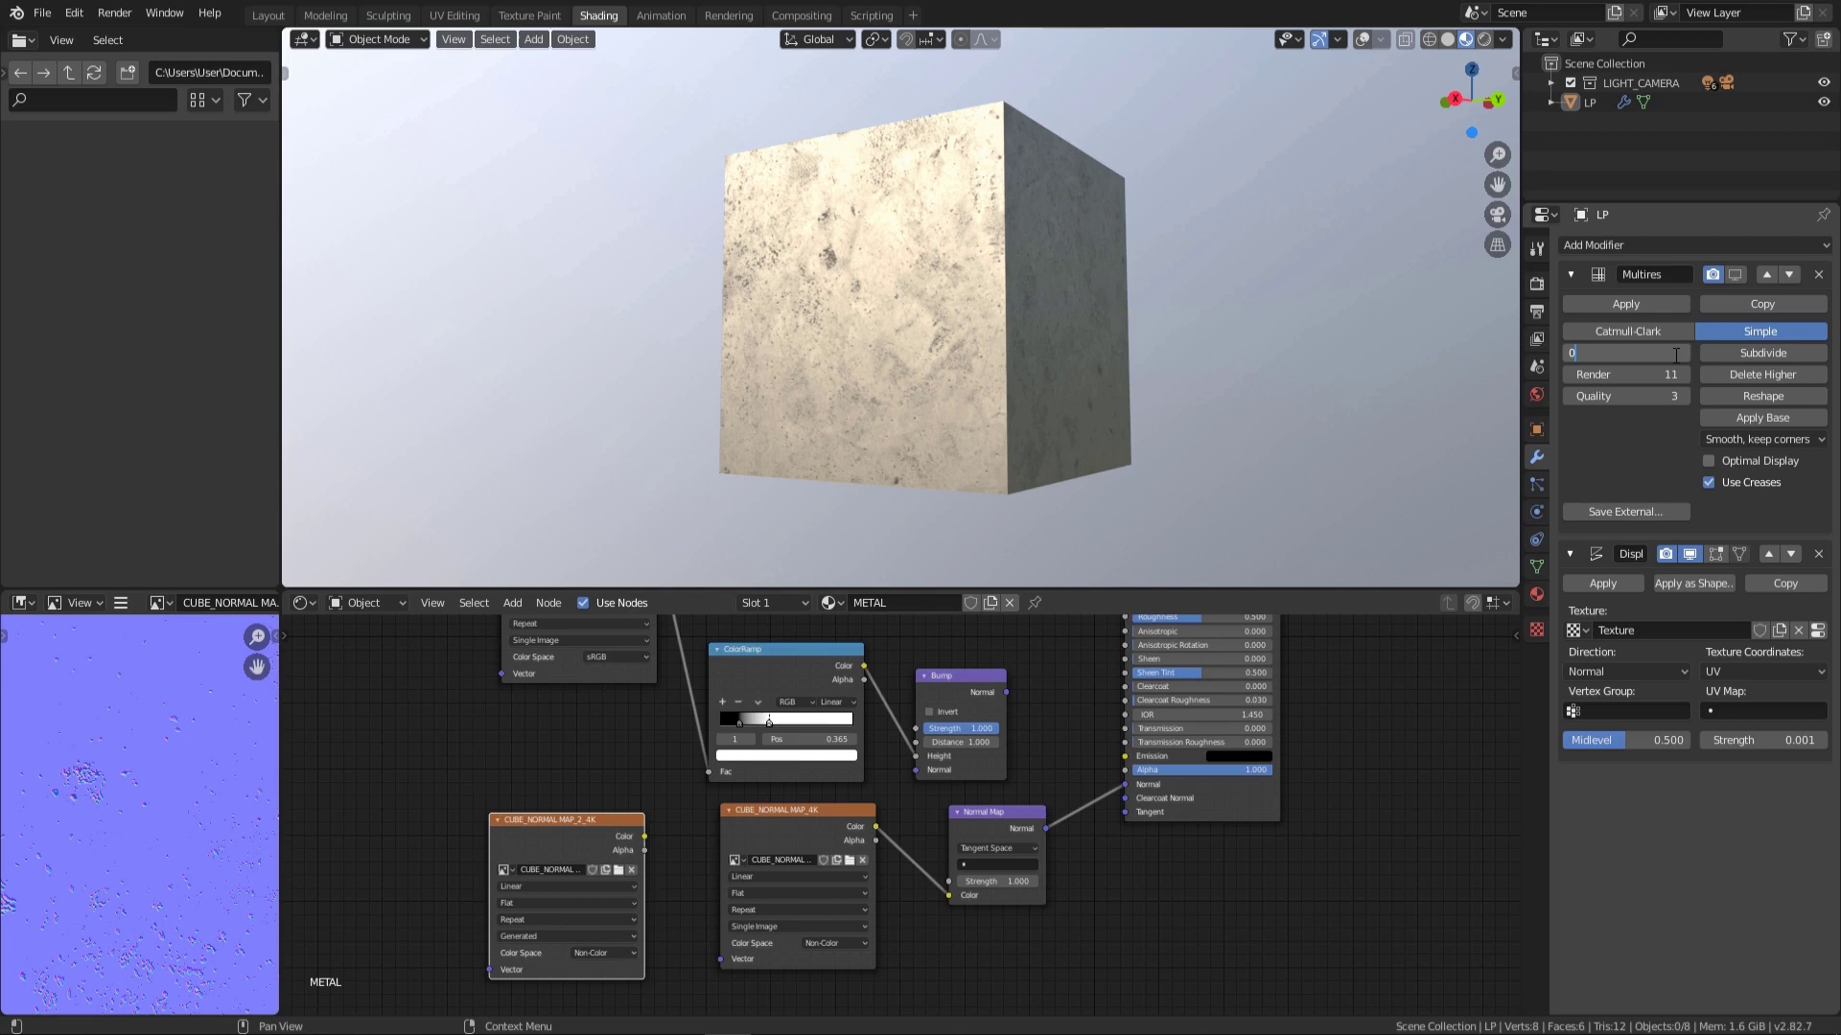
{"action": "key", "text": "Return"}
Step: Apply the Displace modifier, then bake multires normals with a 32 px margin onto LP
{"action": "left_click", "coordinate": [1616, 579]}
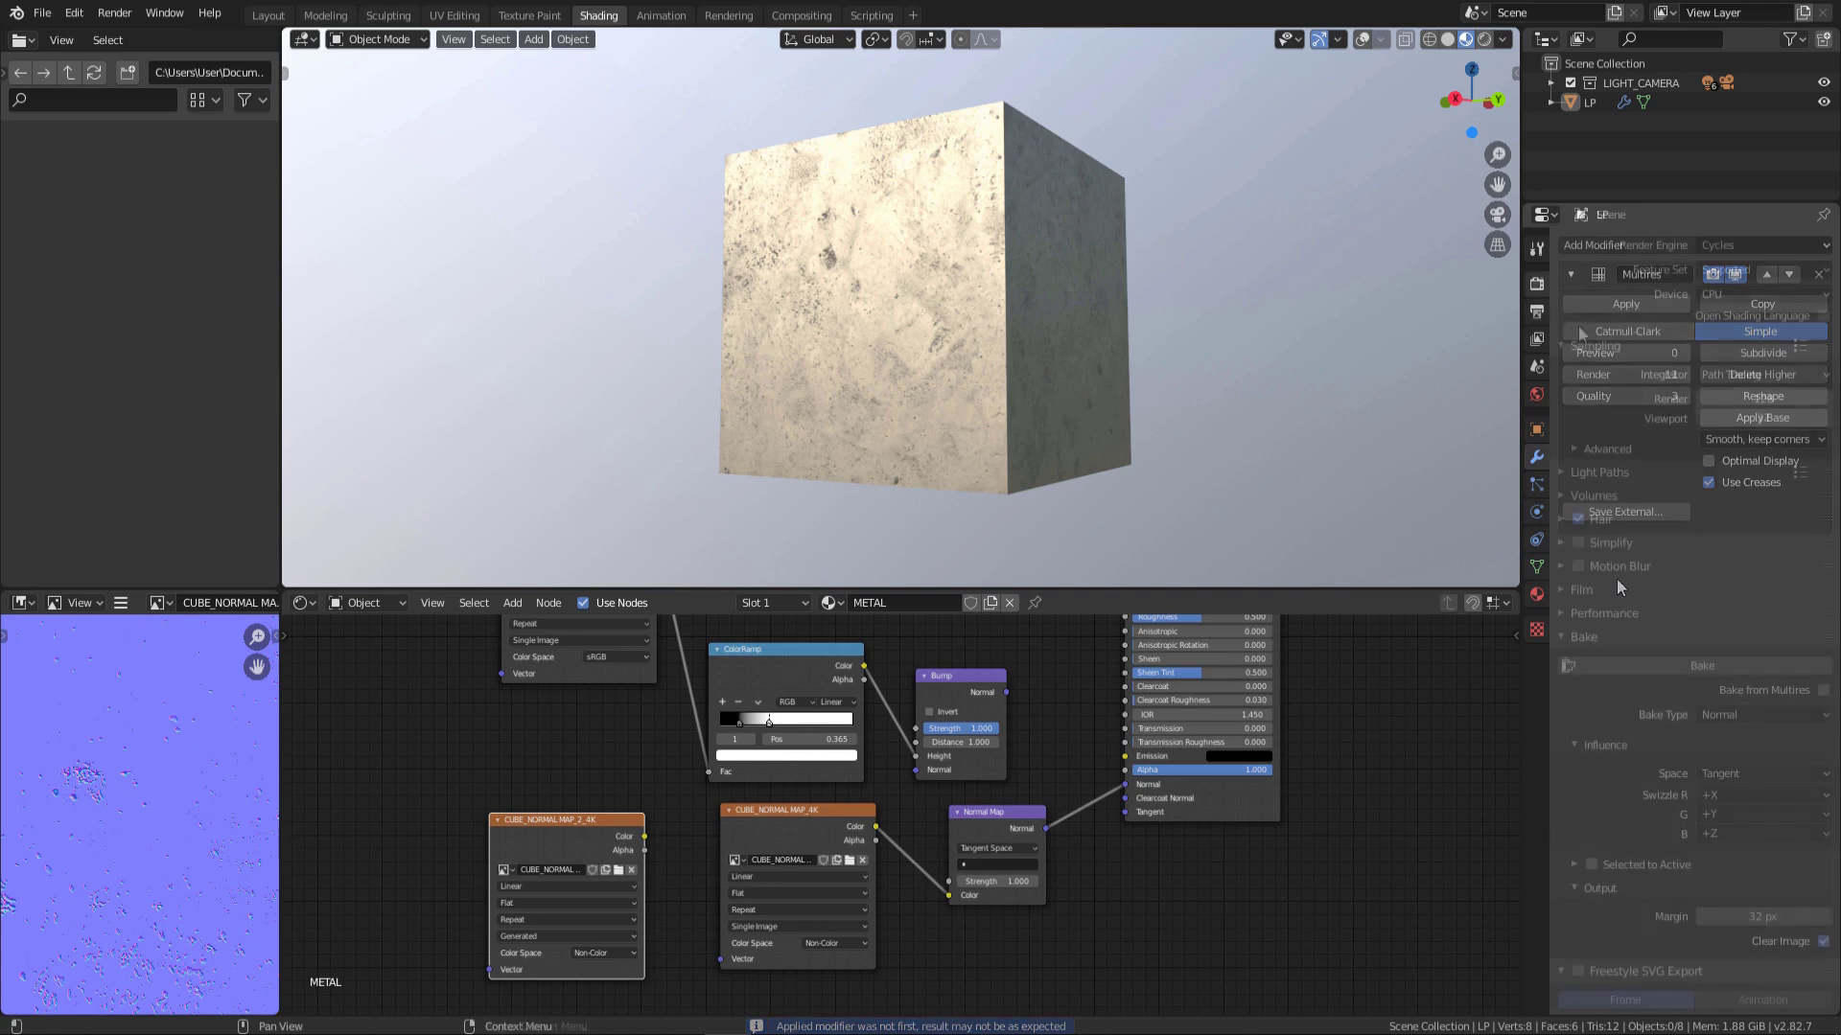
{"action": "scroll", "coordinate": [1794, 618], "scroll_direction": "down", "scroll_amount": 3}
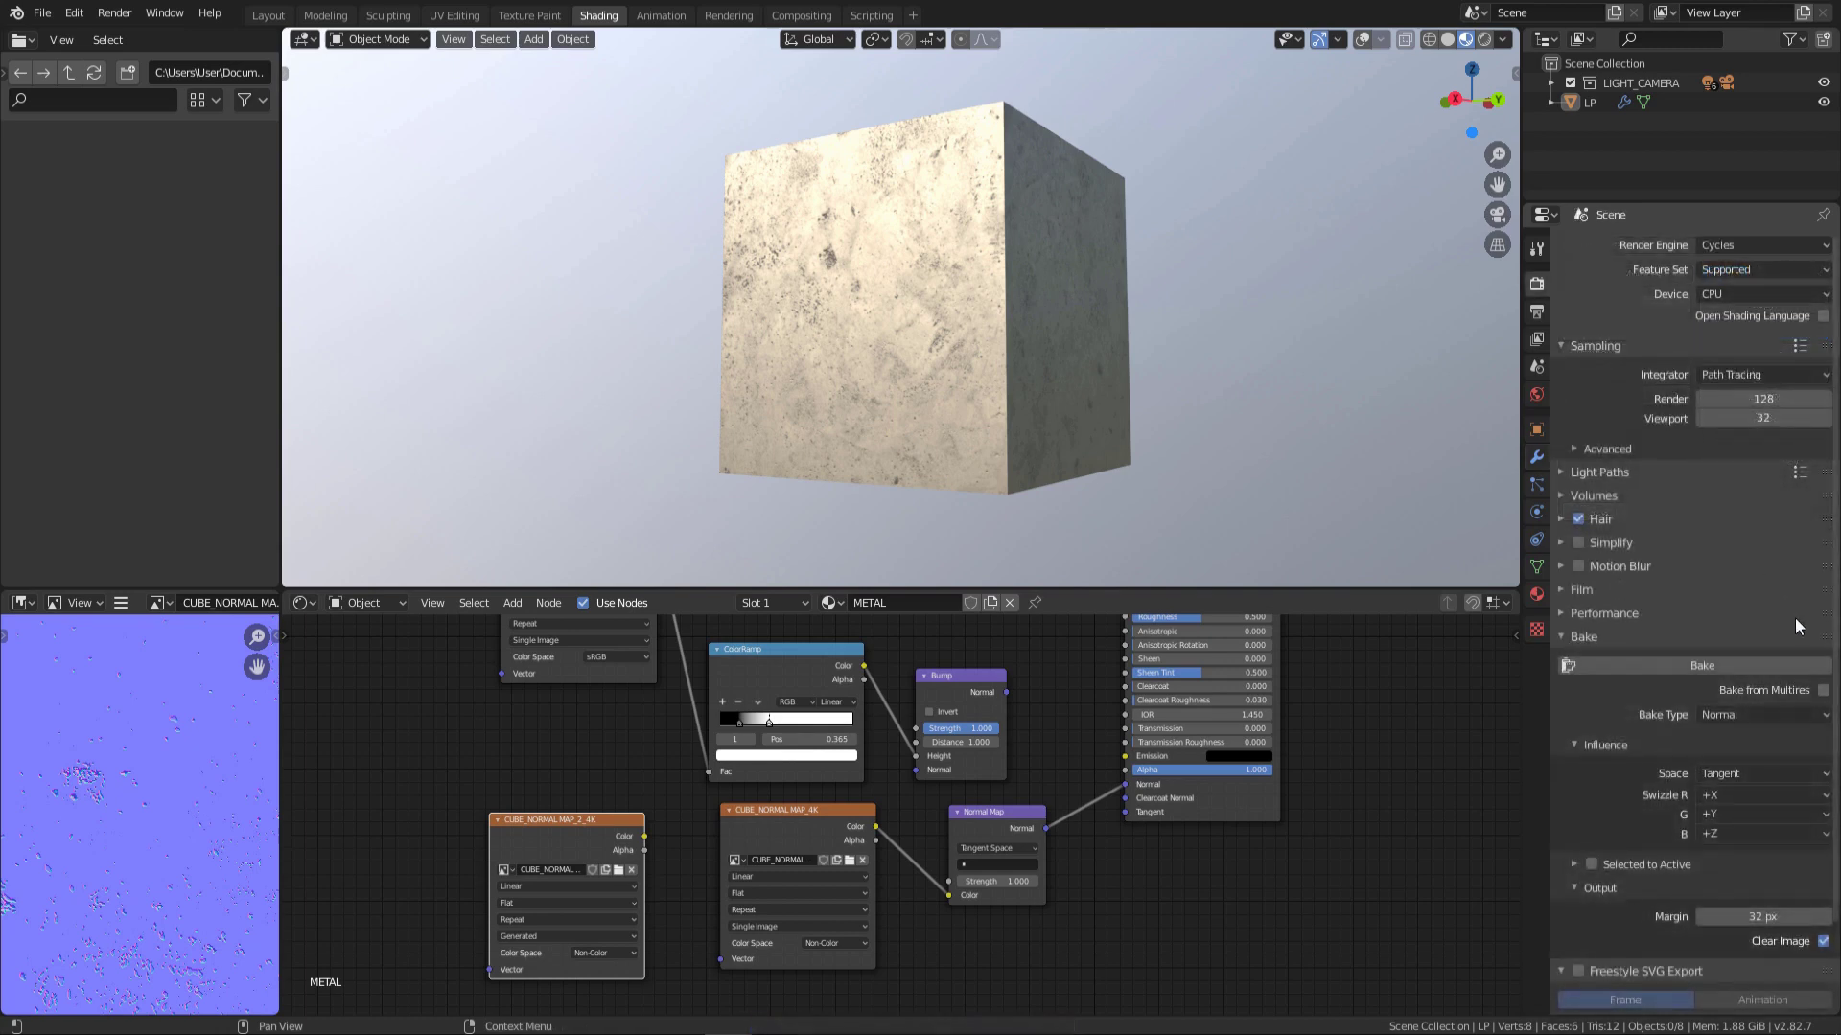
{"action": "left_click", "coordinate": [1823, 690]}
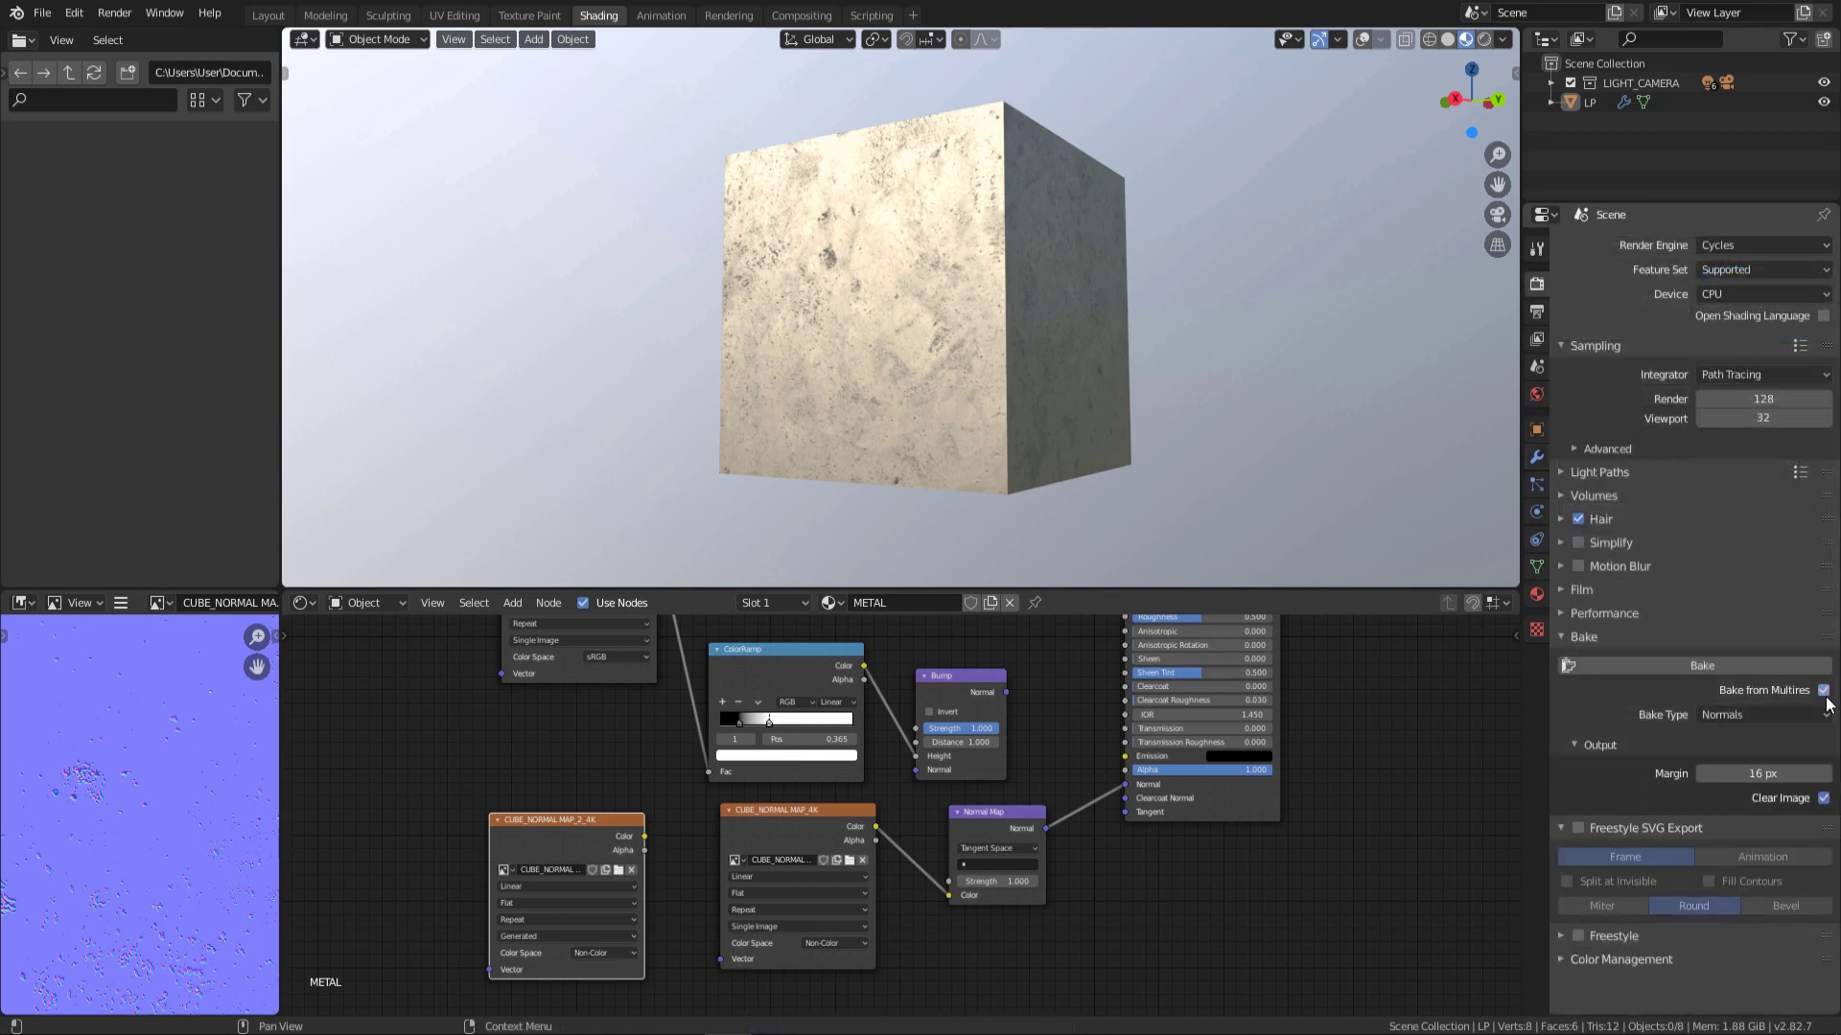
{"action": "left_click", "coordinate": [1764, 773]}
{"action": "type", "text": "32"}
{"action": "key", "text": "Return"}
{"action": "left_click", "coordinate": [1074, 445]}
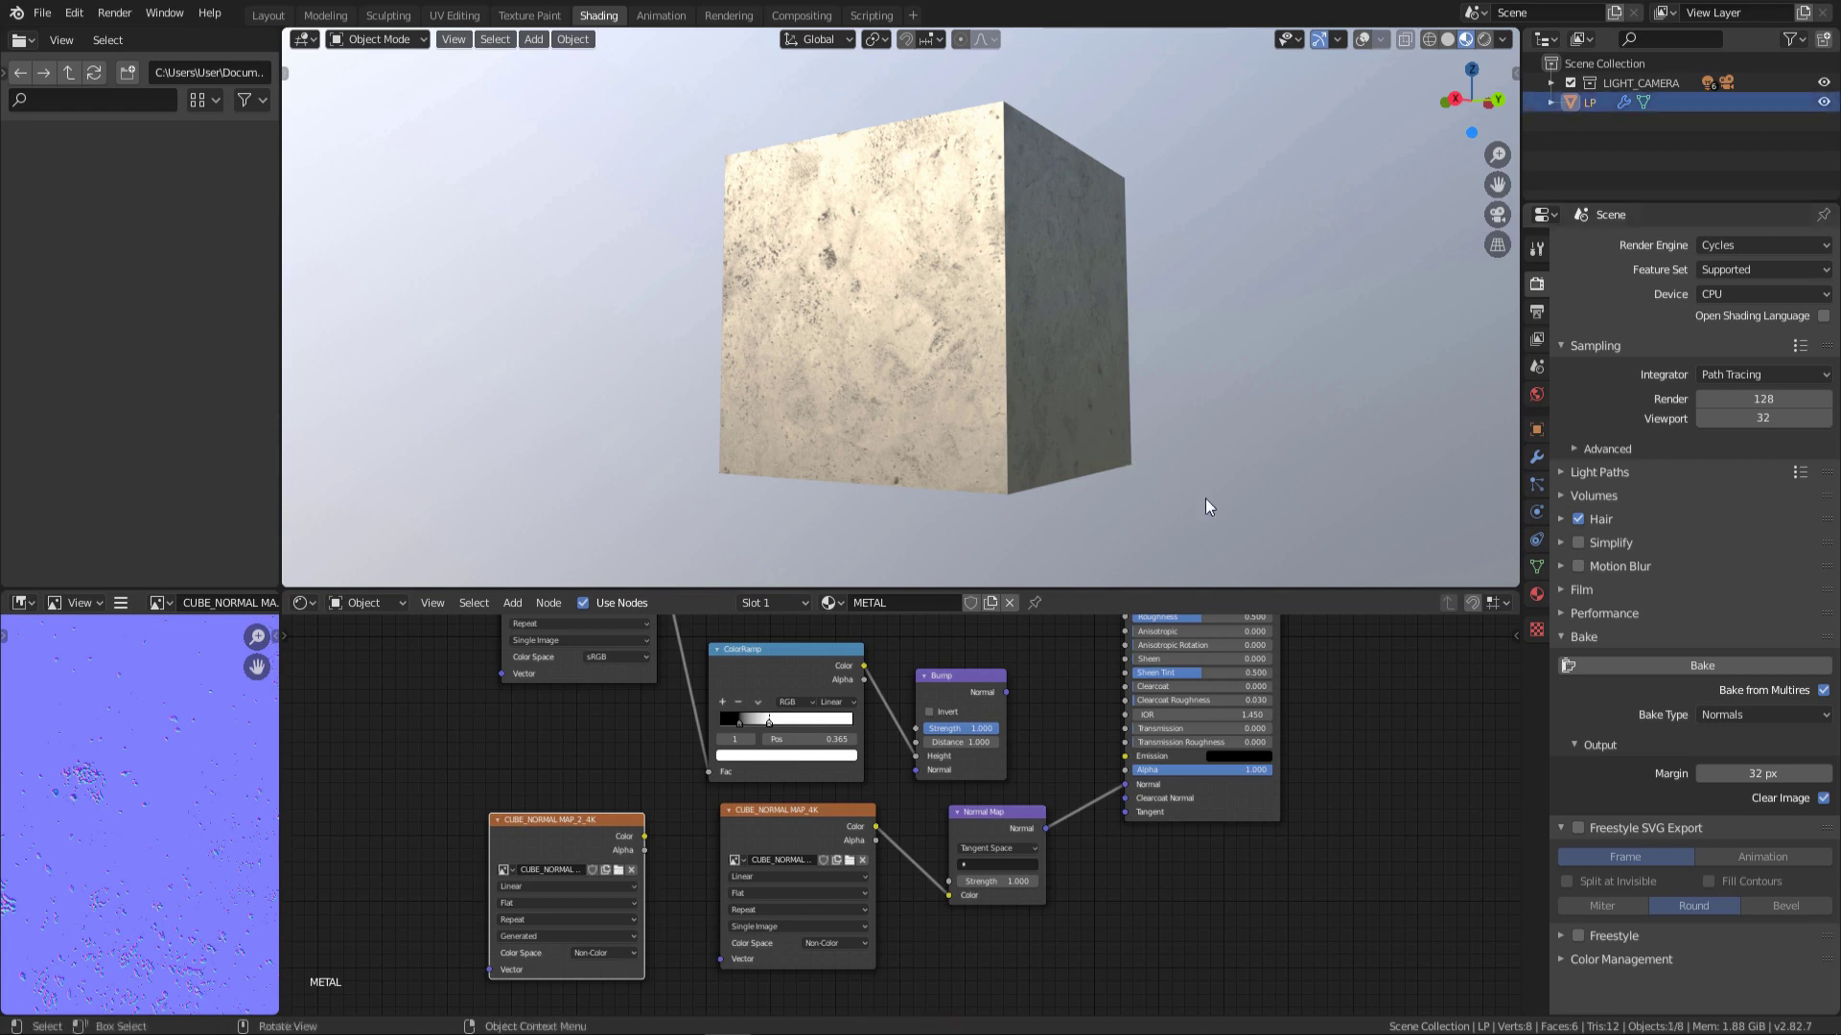
{"action": "left_click", "coordinate": [1708, 665]}
Step: Link CUBE_NORMAL_MAP_2_4K into the Normal Map node, inspect it, and save the image
{"action": "left_click_drag", "start_coordinate": [644, 836], "coordinate": [985, 911]}
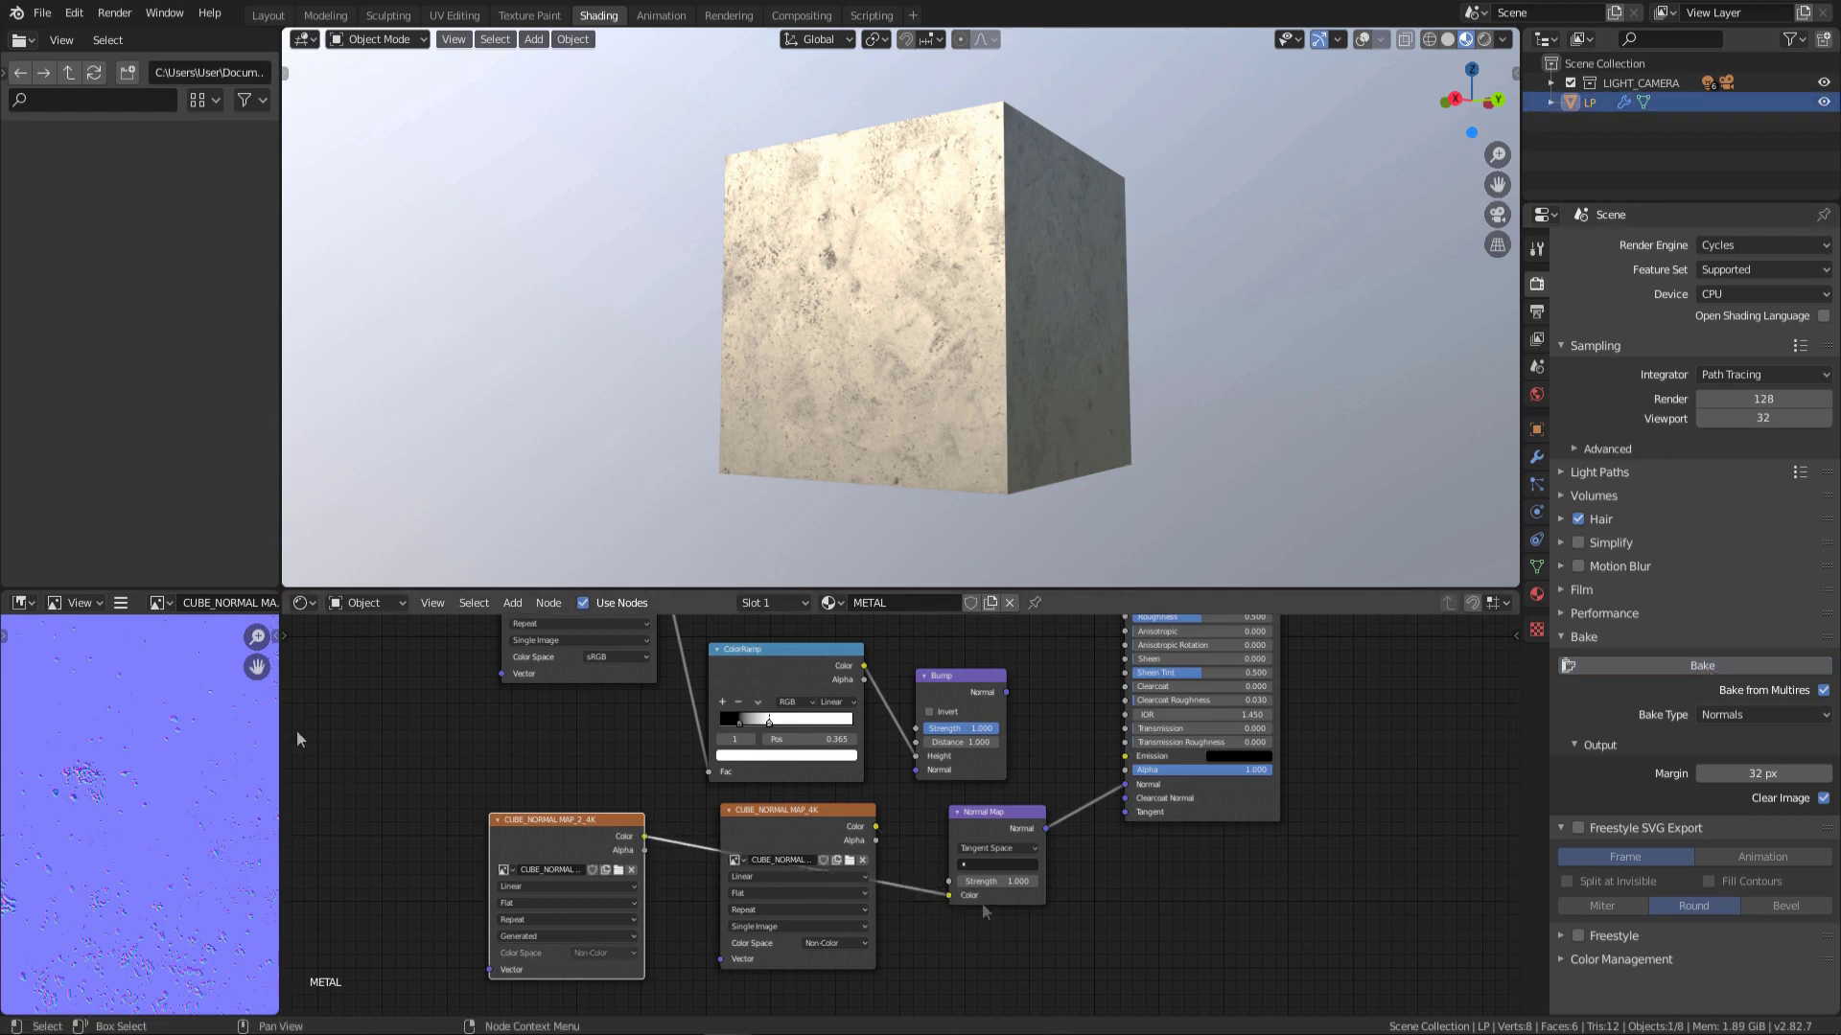
{"action": "left_click", "coordinate": [159, 601]}
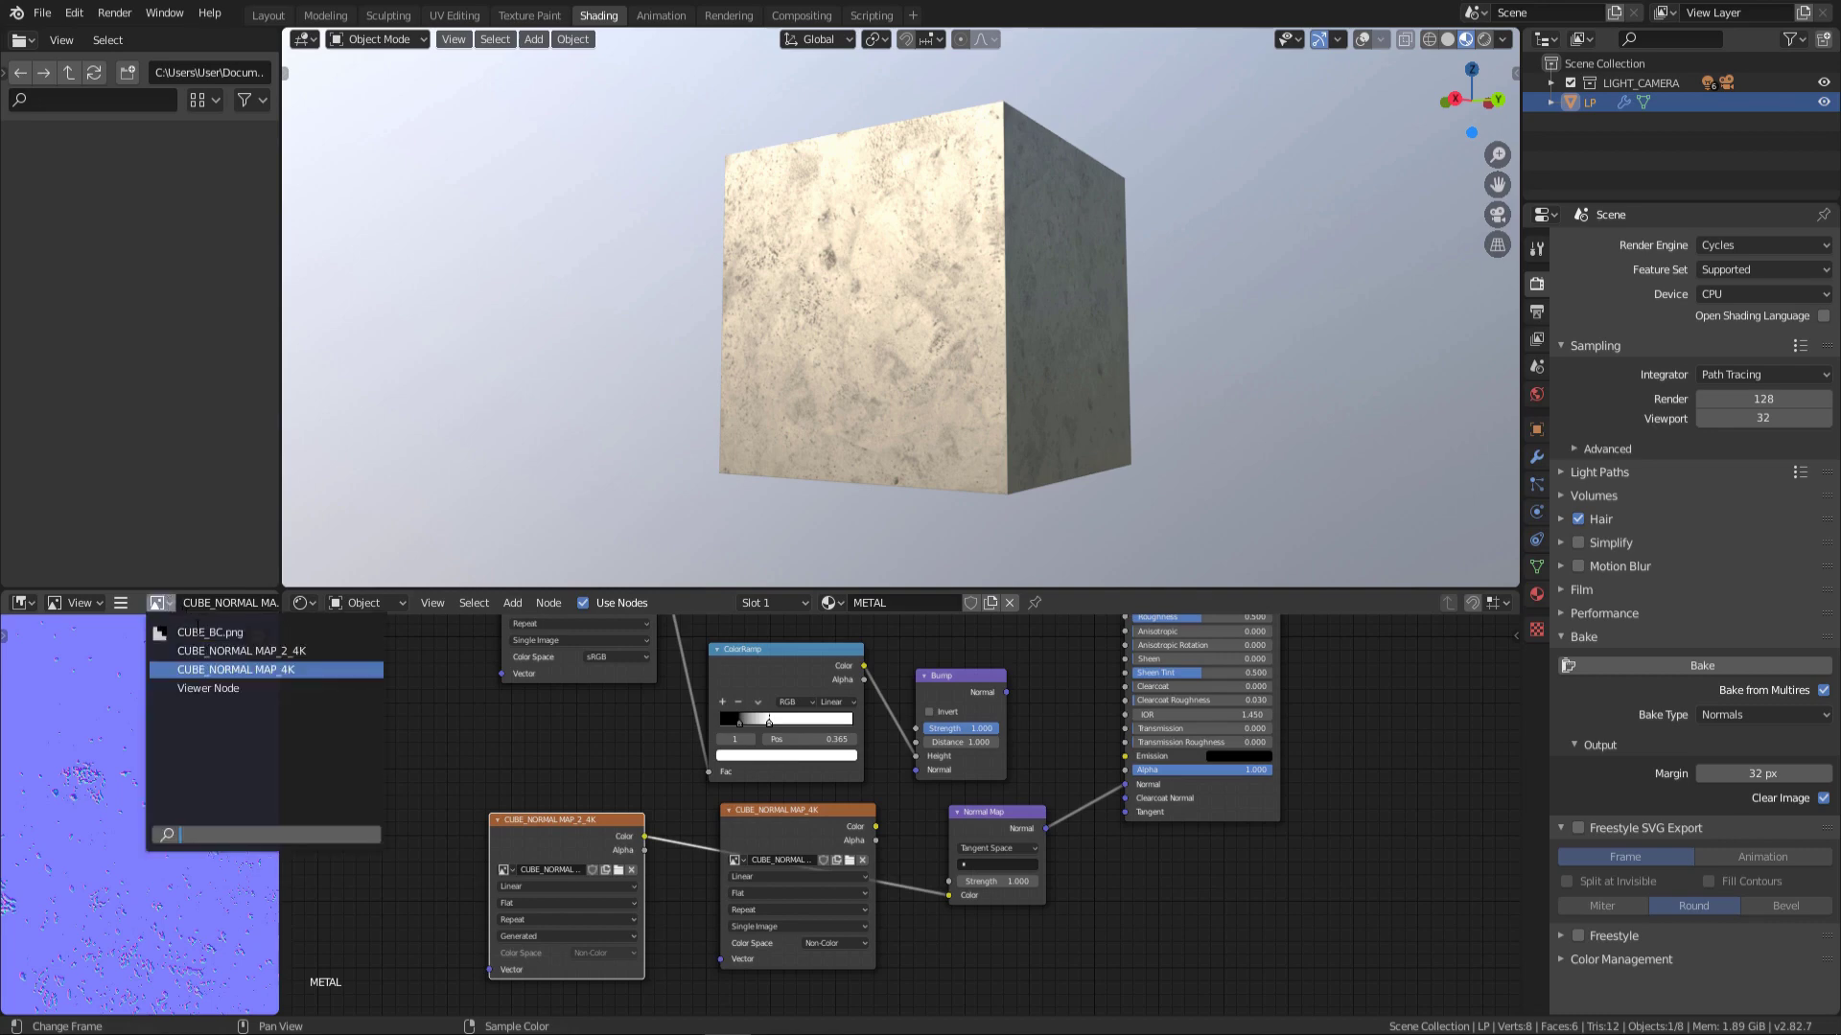
{"action": "left_click", "coordinate": [209, 651]}
{"action": "scroll", "coordinate": [928, 209], "scroll_direction": "up", "scroll_amount": 8}
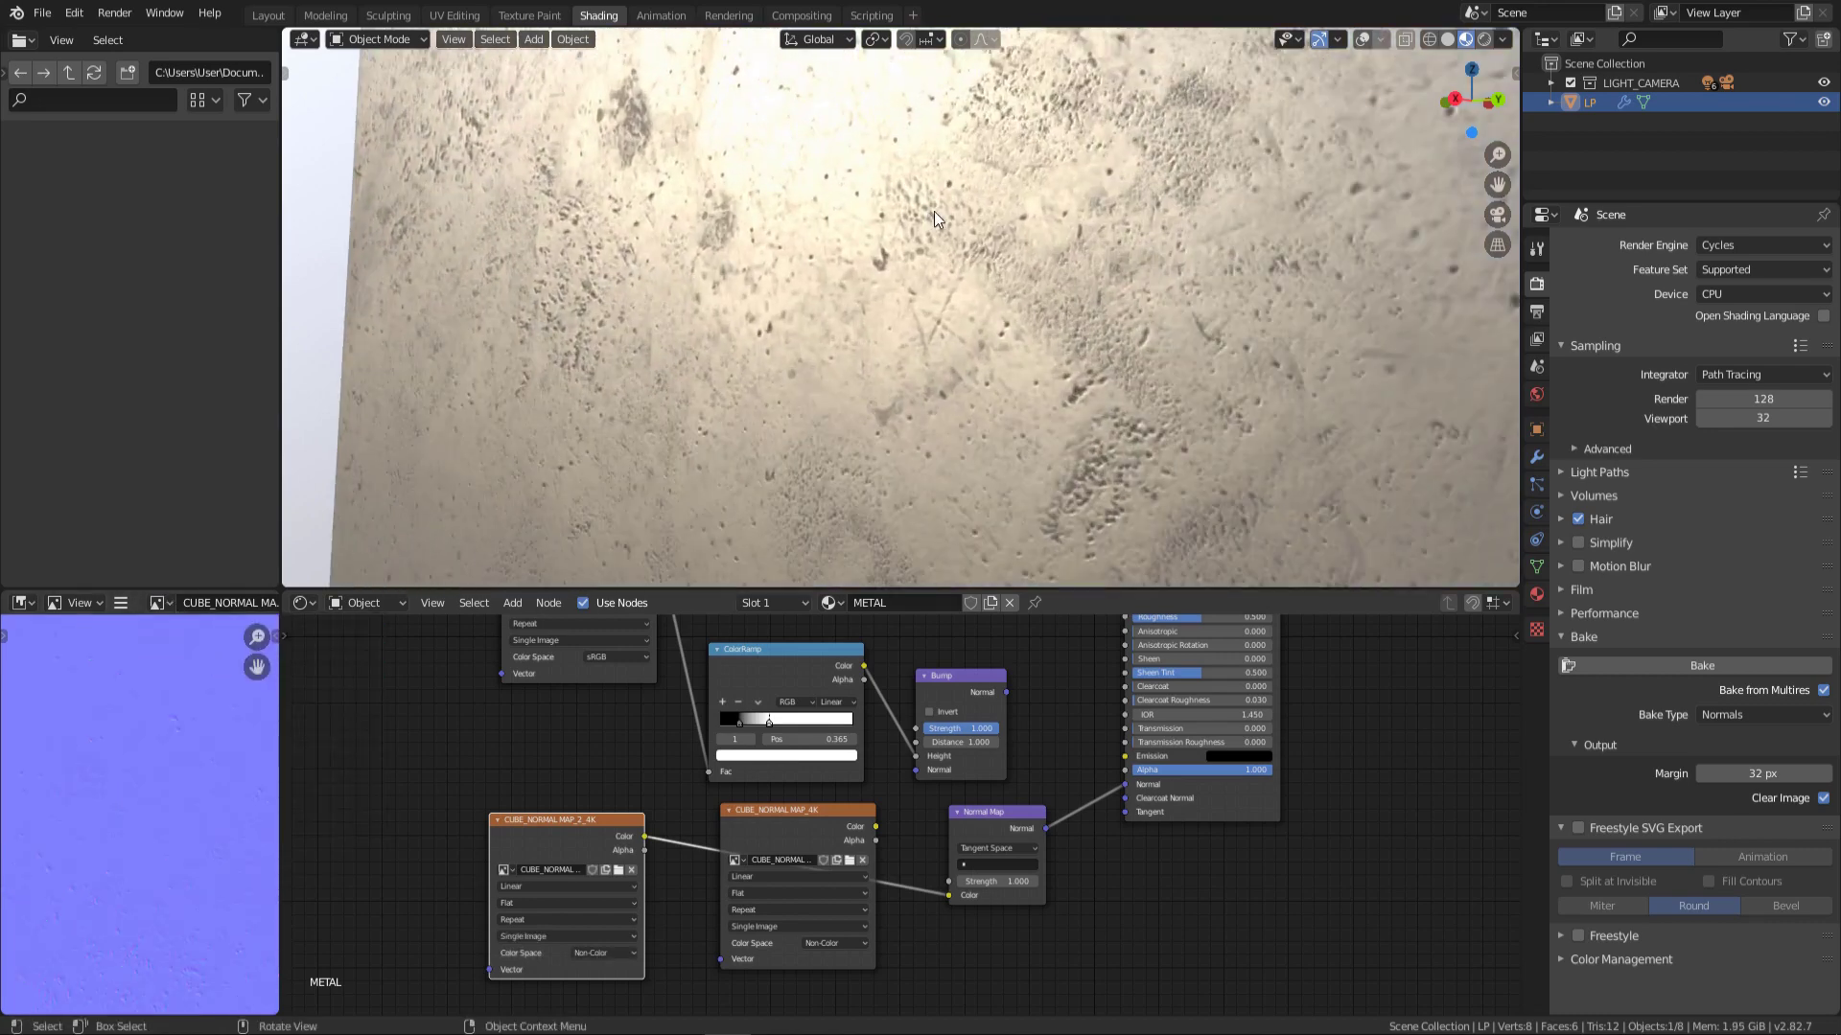
{"action": "middle_click_drag", "start_coordinate": [951, 170], "coordinate": [1010, 182]}
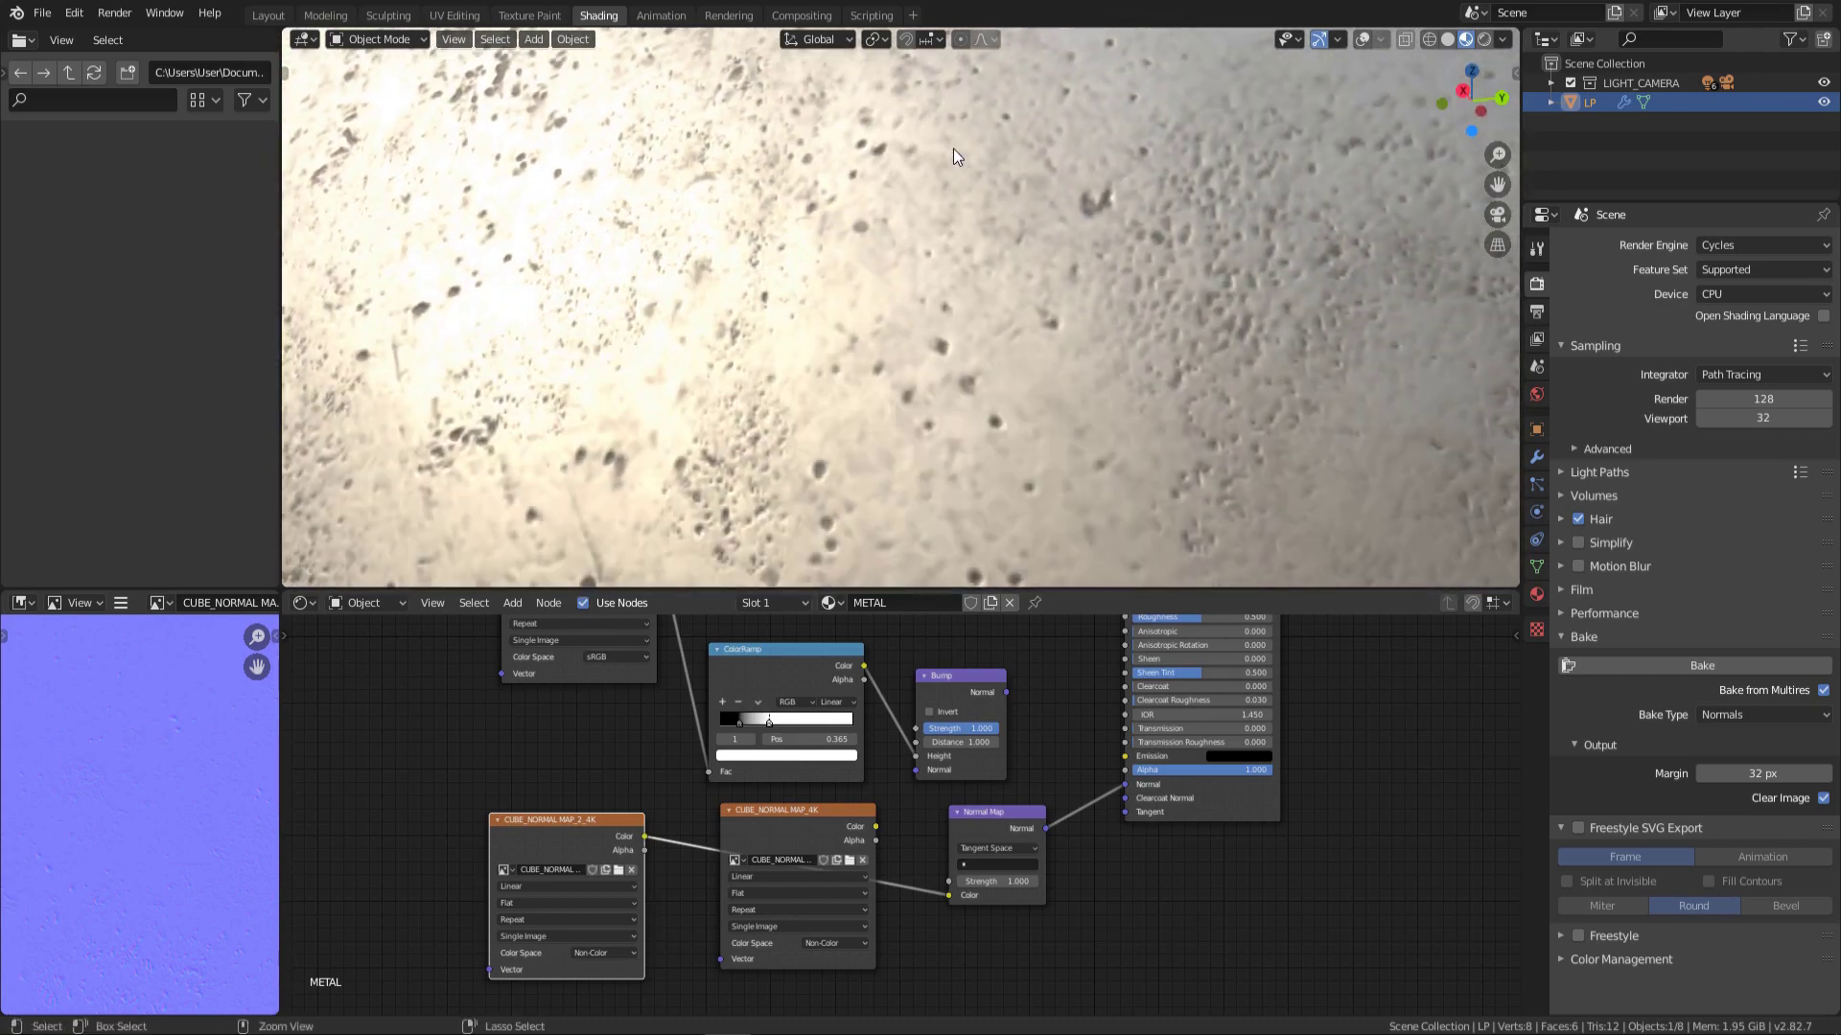
{"action": "scroll", "coordinate": [947, 197], "scroll_direction": "down", "scroll_amount": 8}
{"action": "left_click", "coordinate": [121, 603]}
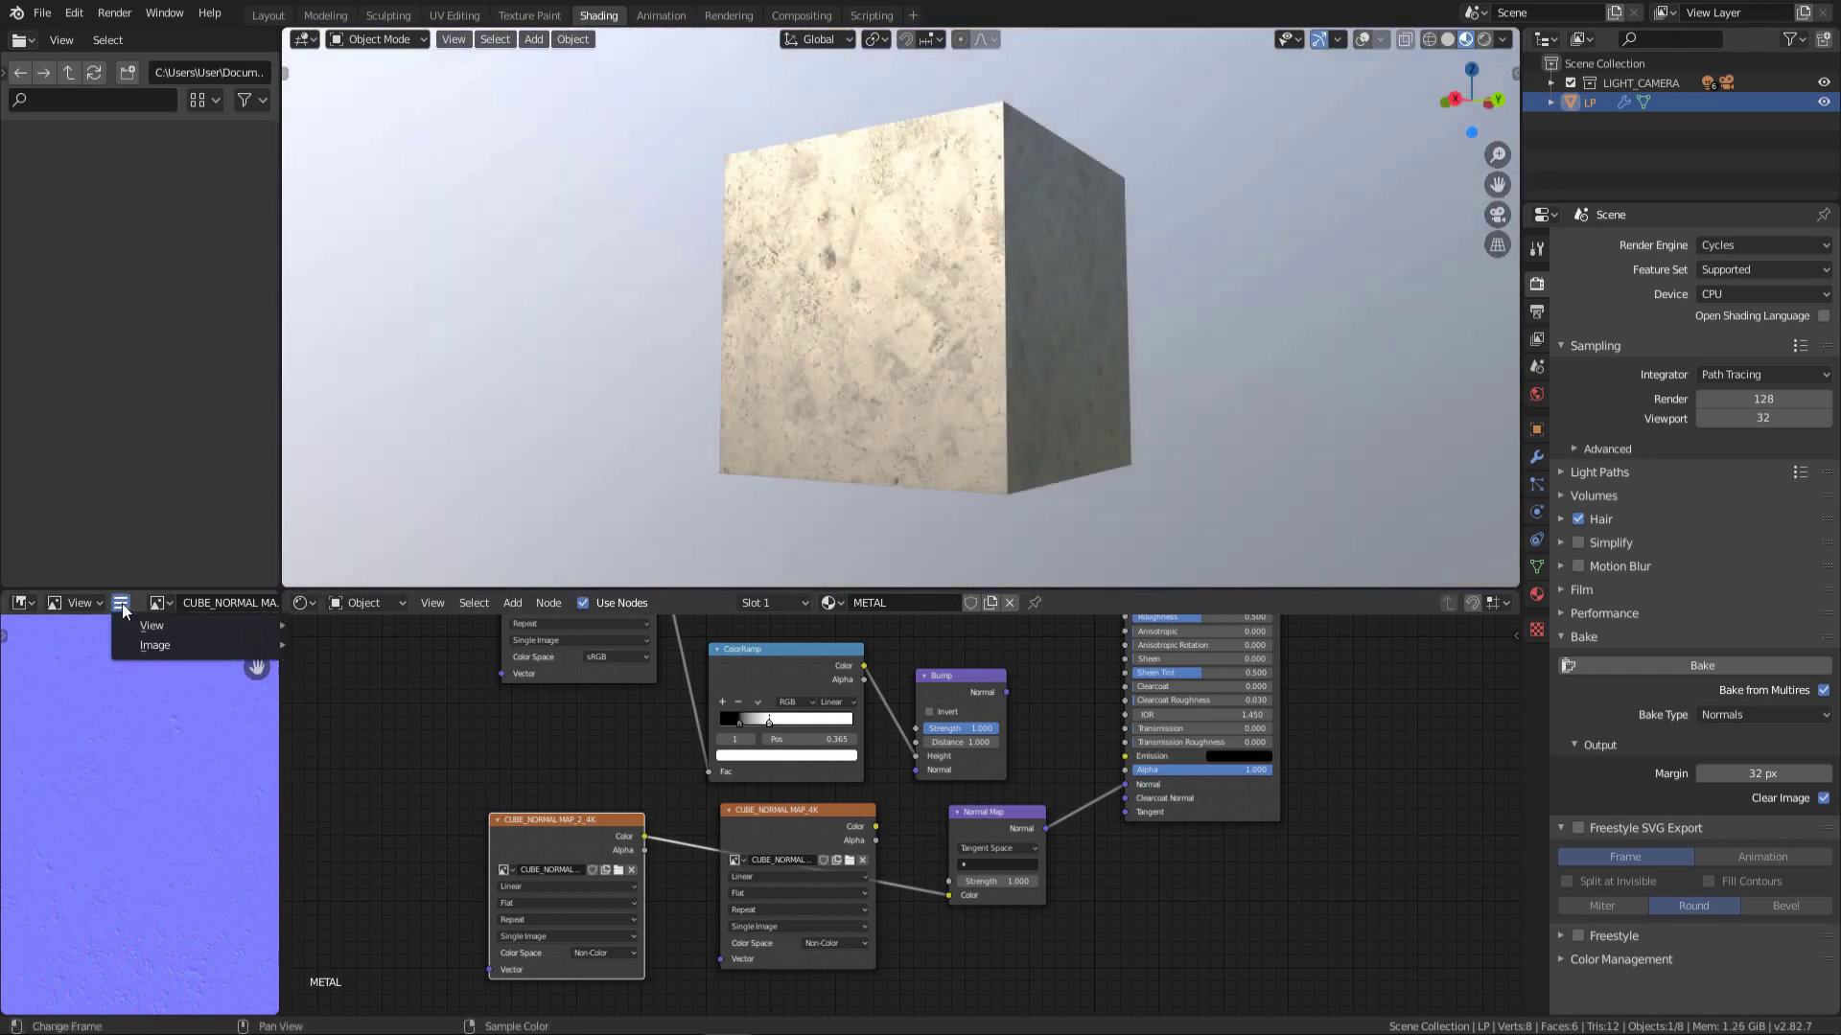
{"action": "mouse_move", "coordinate": [158, 644]}
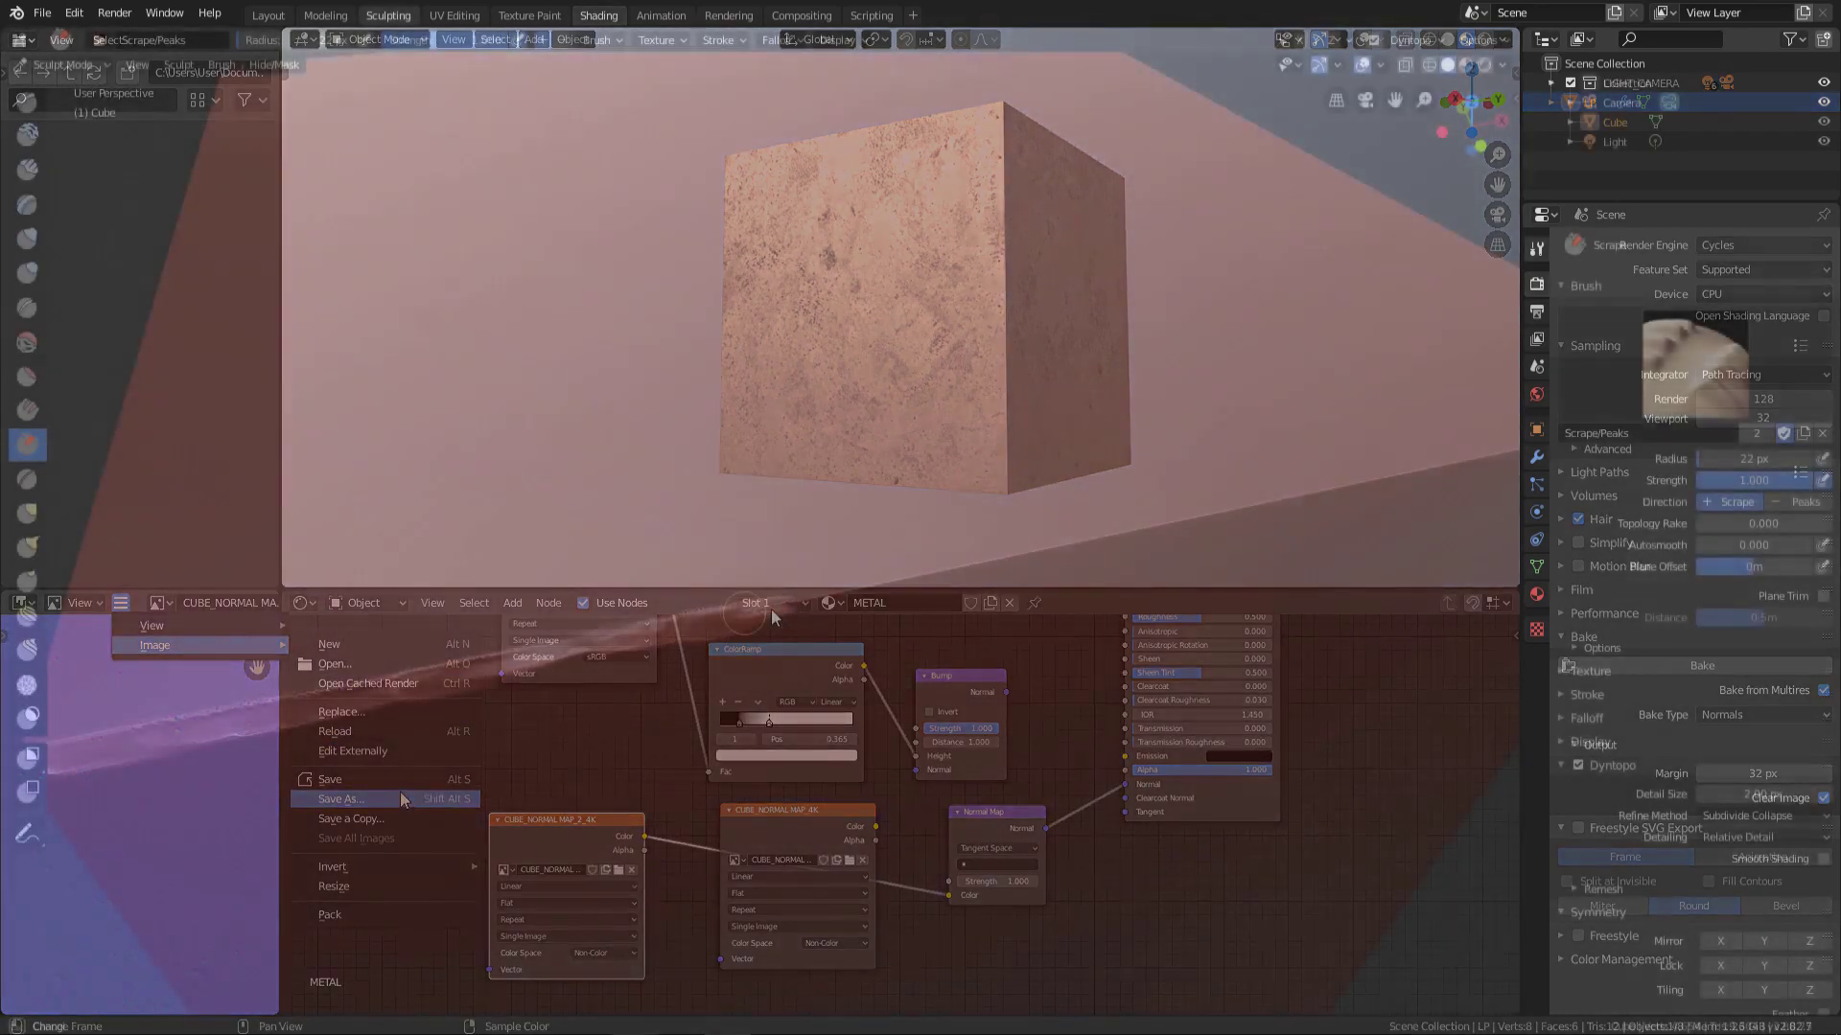
{"action": "left_click_drag", "start_coordinate": [771, 608], "coordinate": [892, 585]}
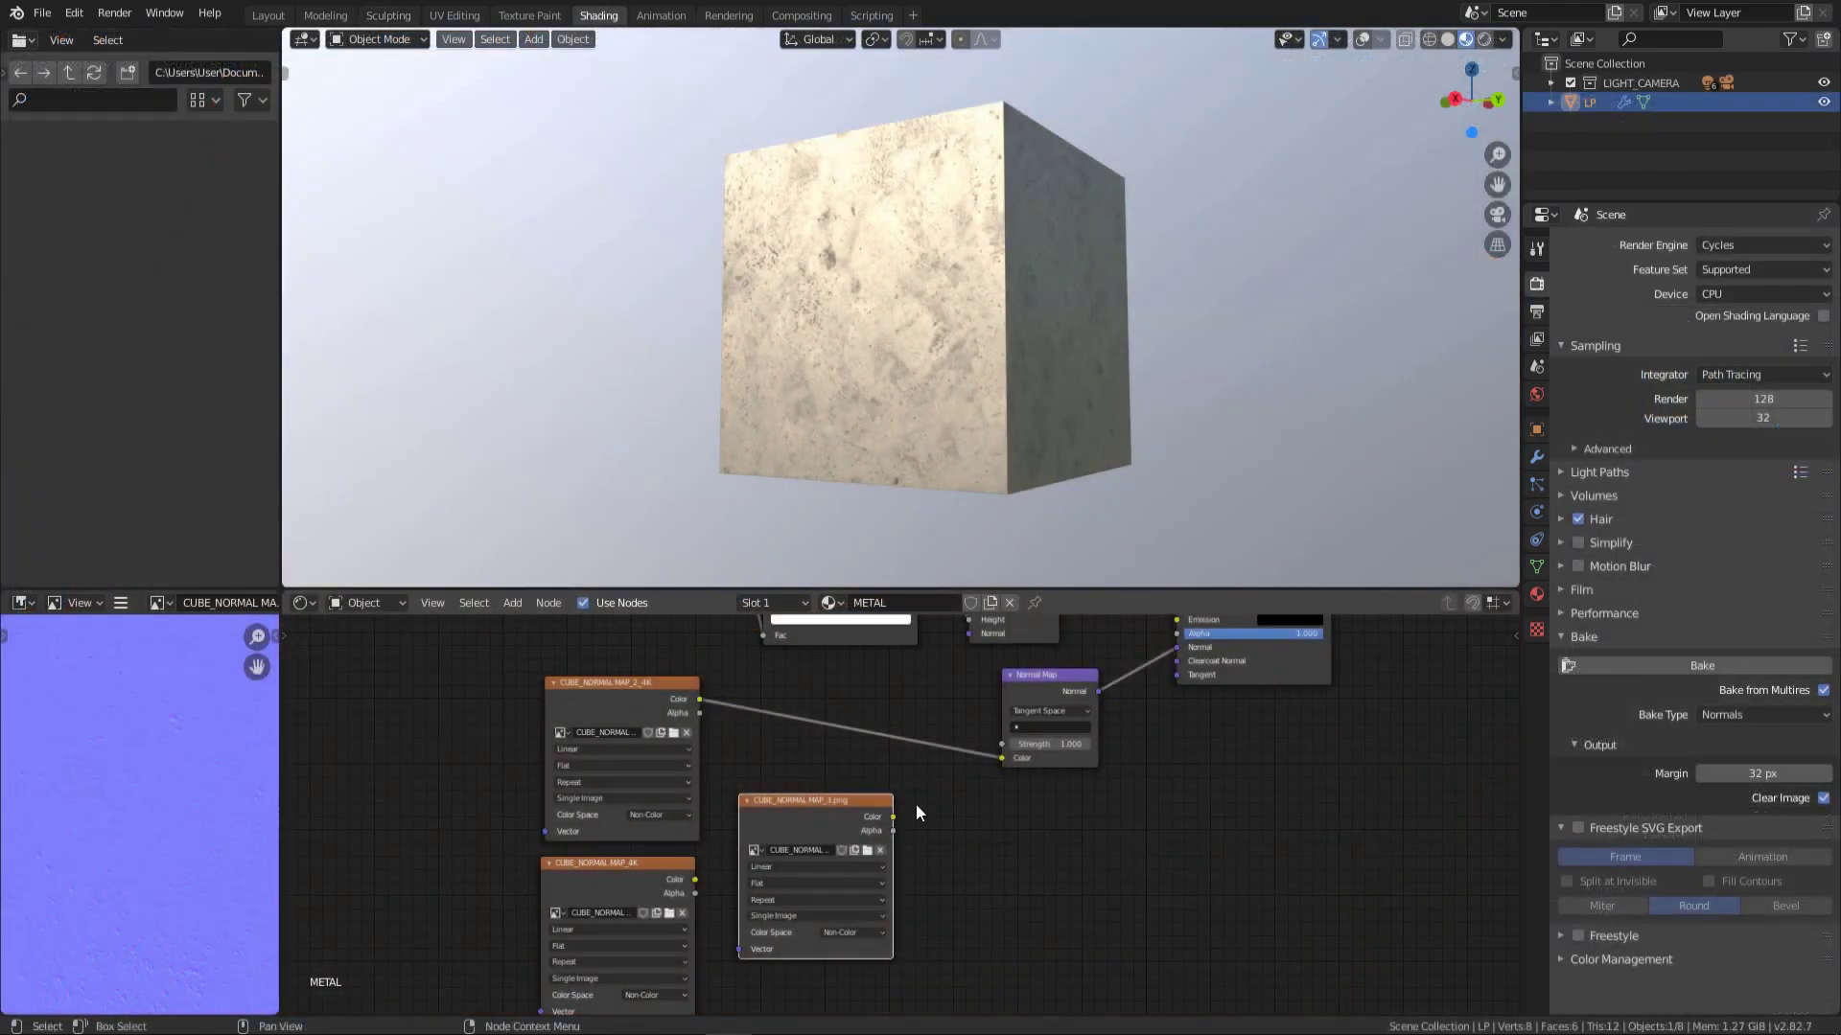
Step: Link CUBE_NORMAL_MAP_3.png's Color to the Normal Map node and orbit to check the cube
{"action": "left_click_drag", "start_coordinate": [893, 815], "coordinate": [1002, 758]}
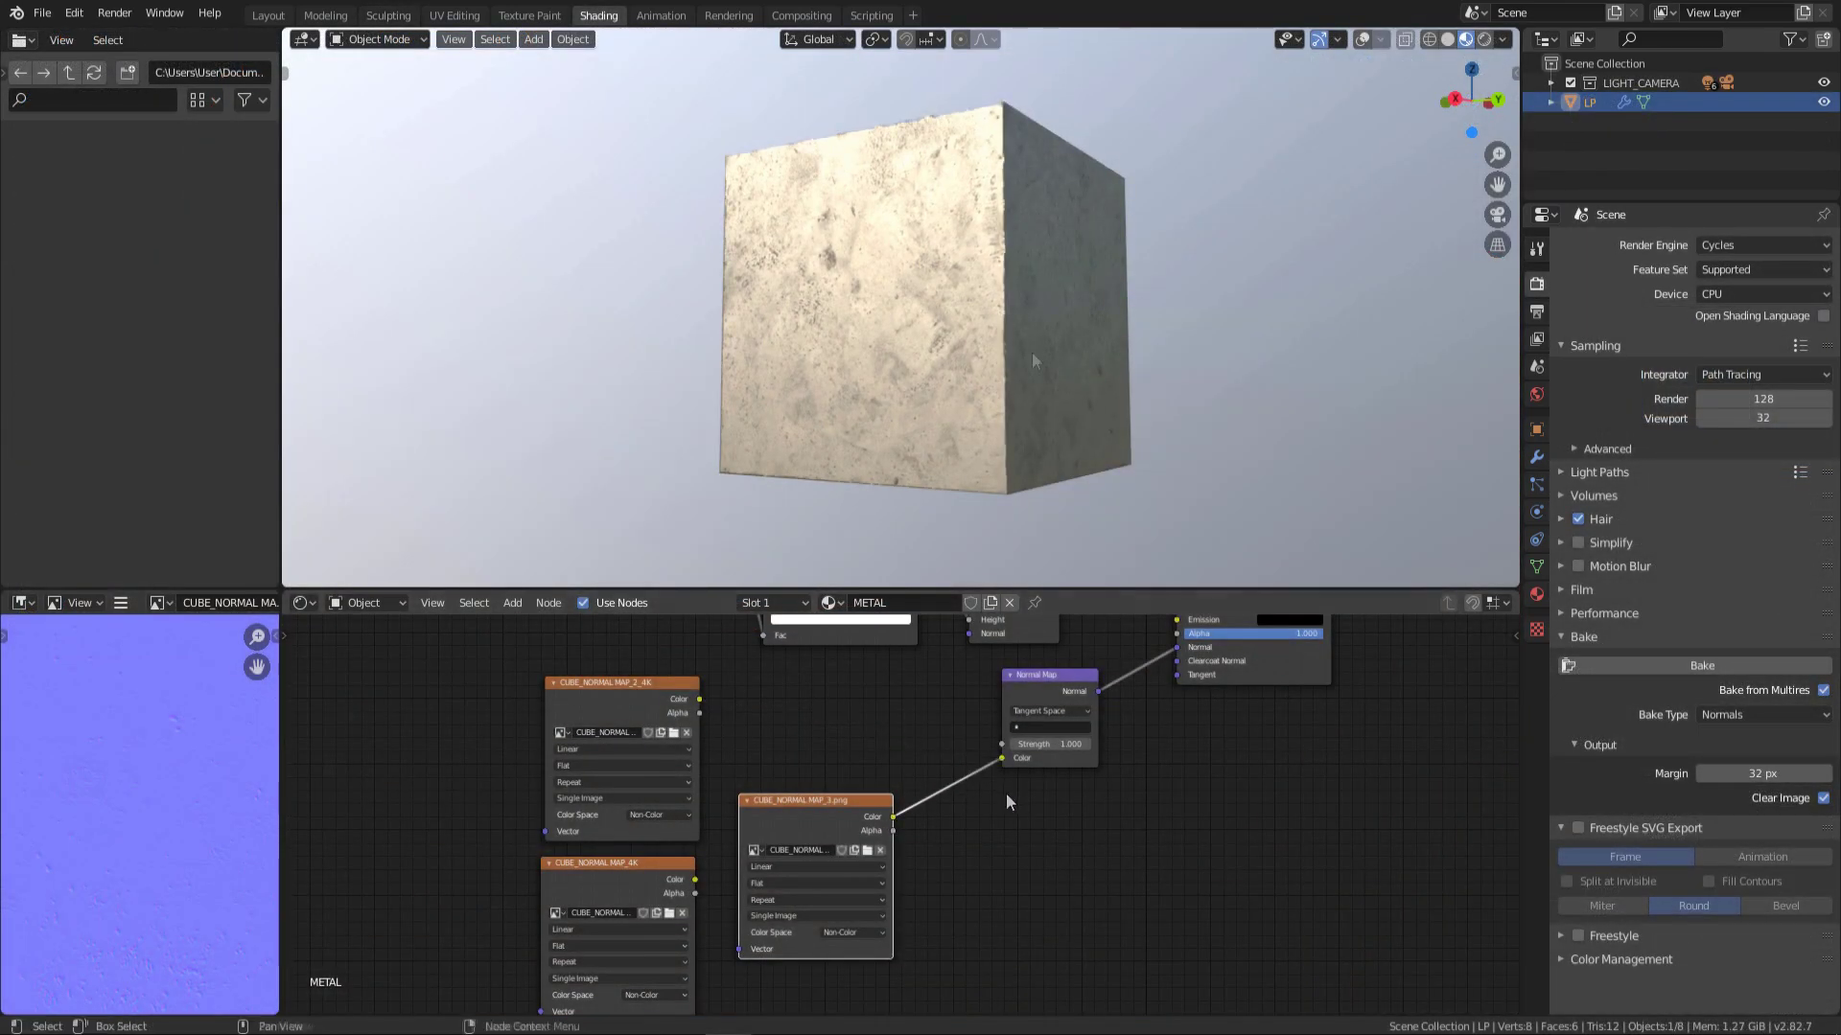
{"action": "scroll", "coordinate": [1127, 246], "scroll_direction": "up", "scroll_amount": 5}
{"action": "middle_click_drag", "start_coordinate": [1128, 245], "coordinate": [1166, 273]}
{"action": "scroll", "coordinate": [1166, 273], "scroll_direction": "down", "scroll_amount": 6}
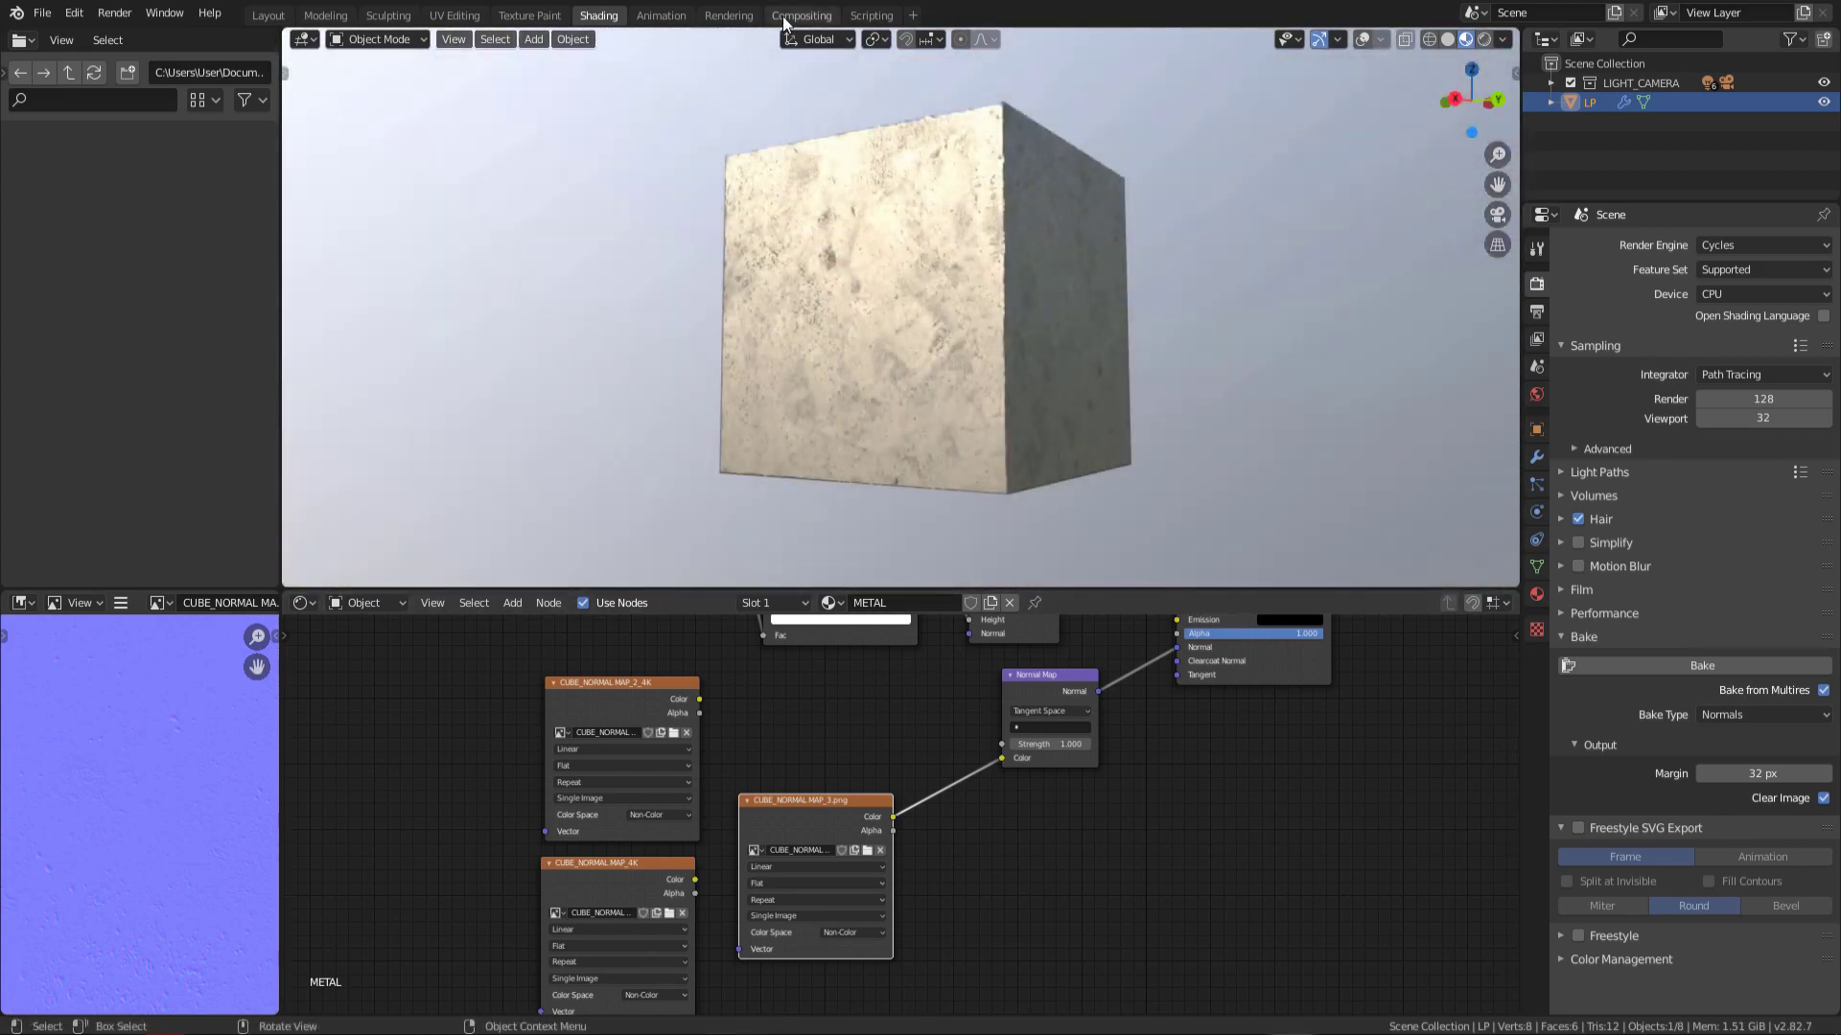
Step: In Compositing, send the third normal map and CUBE_NORMAL_MAP_2_4K to the Viewer, then save
{"action": "left_click", "coordinate": [800, 15]}
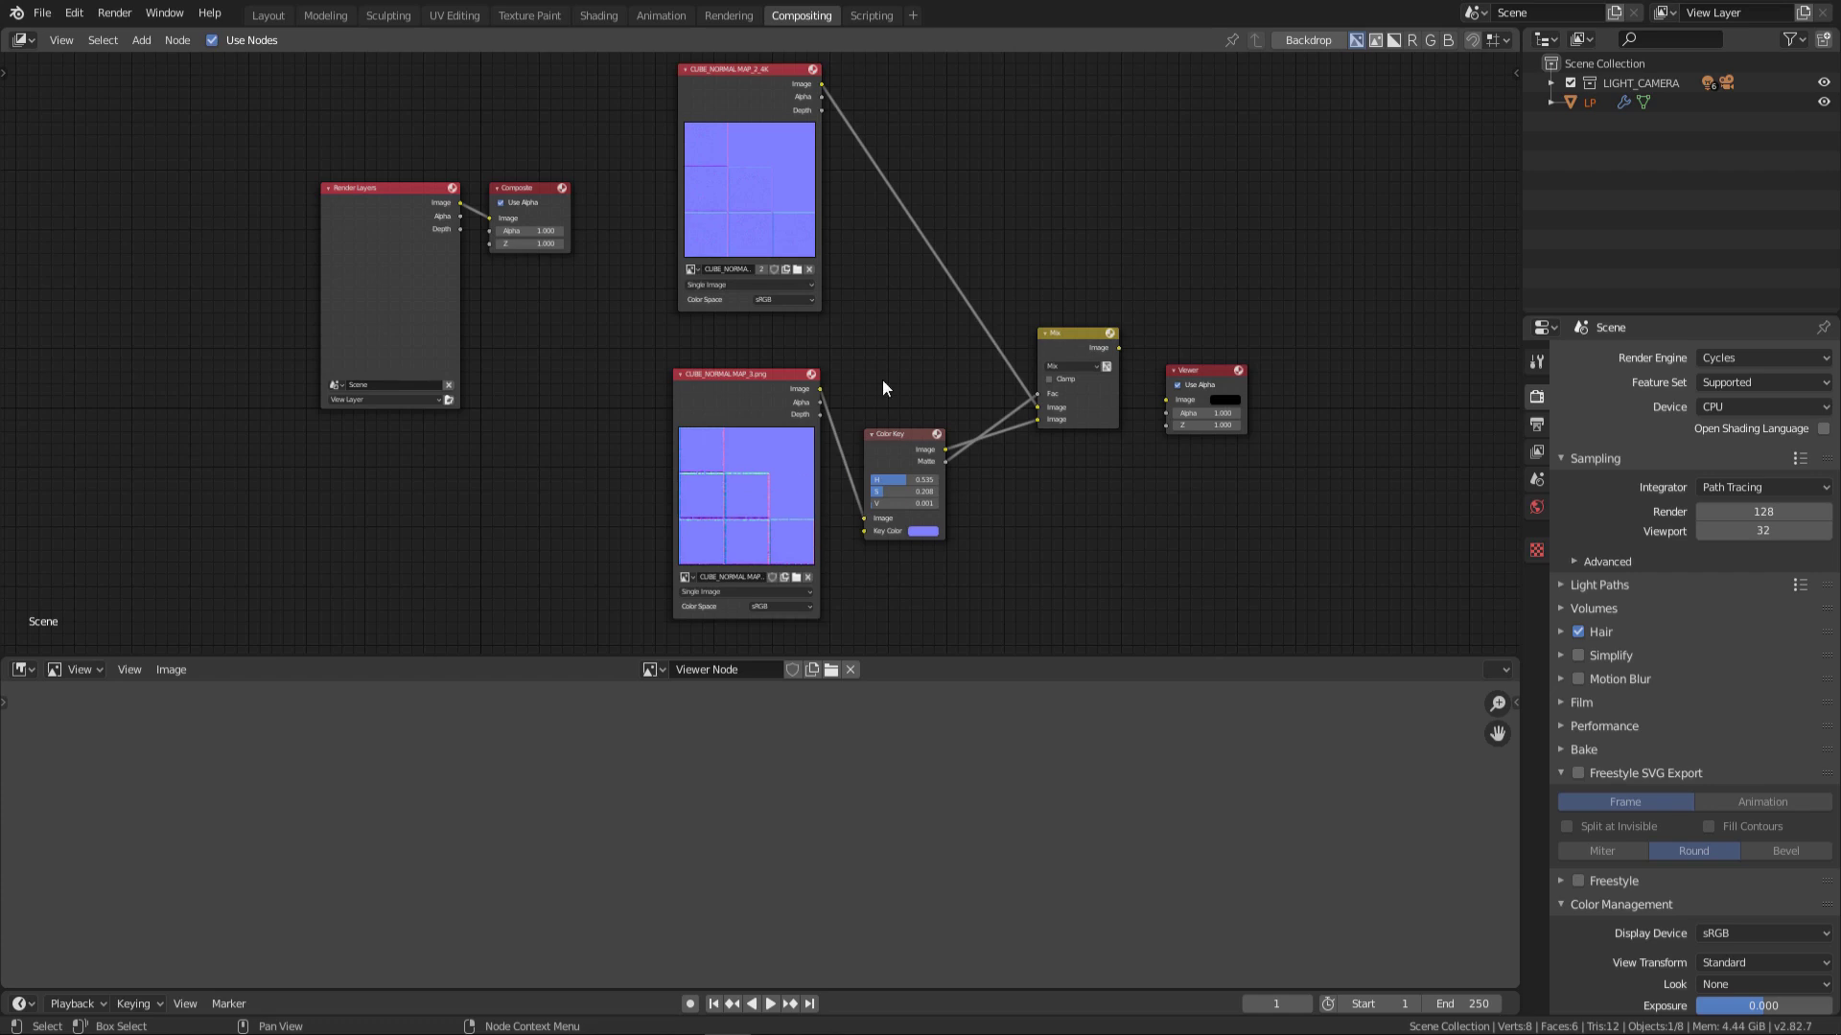
{"action": "left_click_drag", "start_coordinate": [820, 389], "coordinate": [1165, 398]}
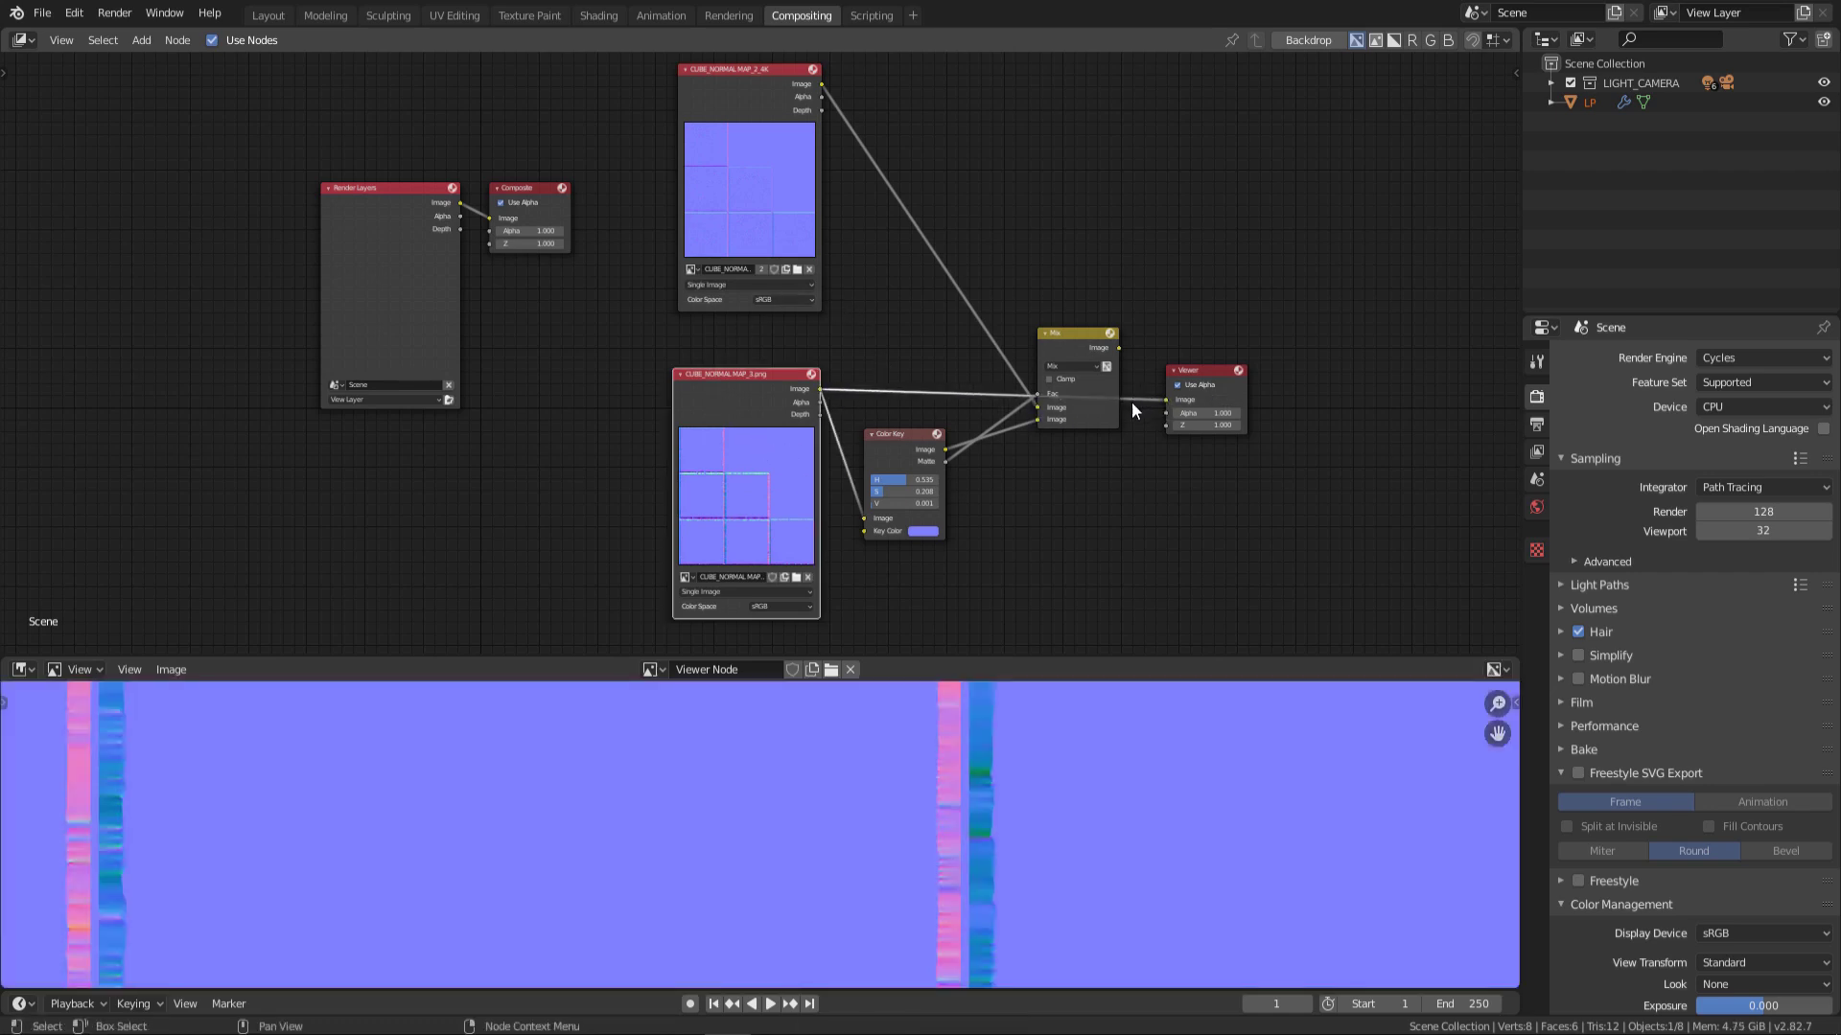
{"action": "left_click_drag", "start_coordinate": [822, 84], "coordinate": [1168, 407]}
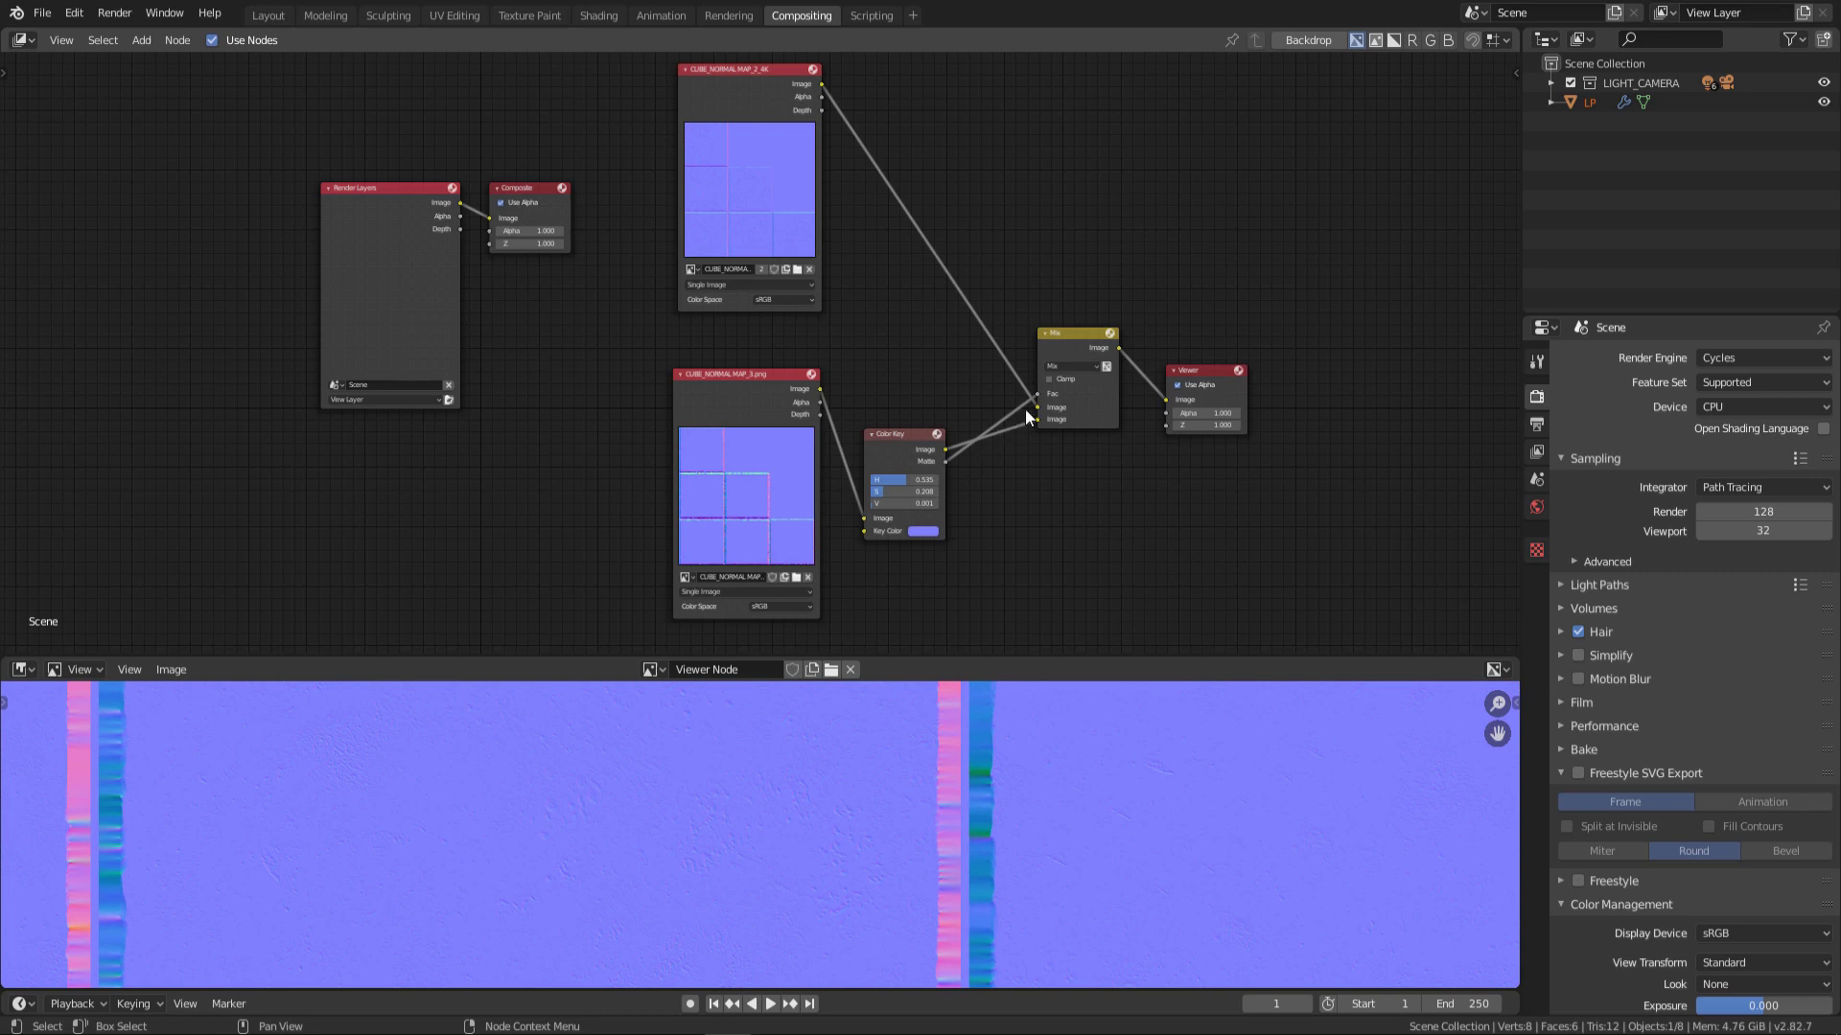
{"action": "left_click", "coordinate": [1739, 960]}
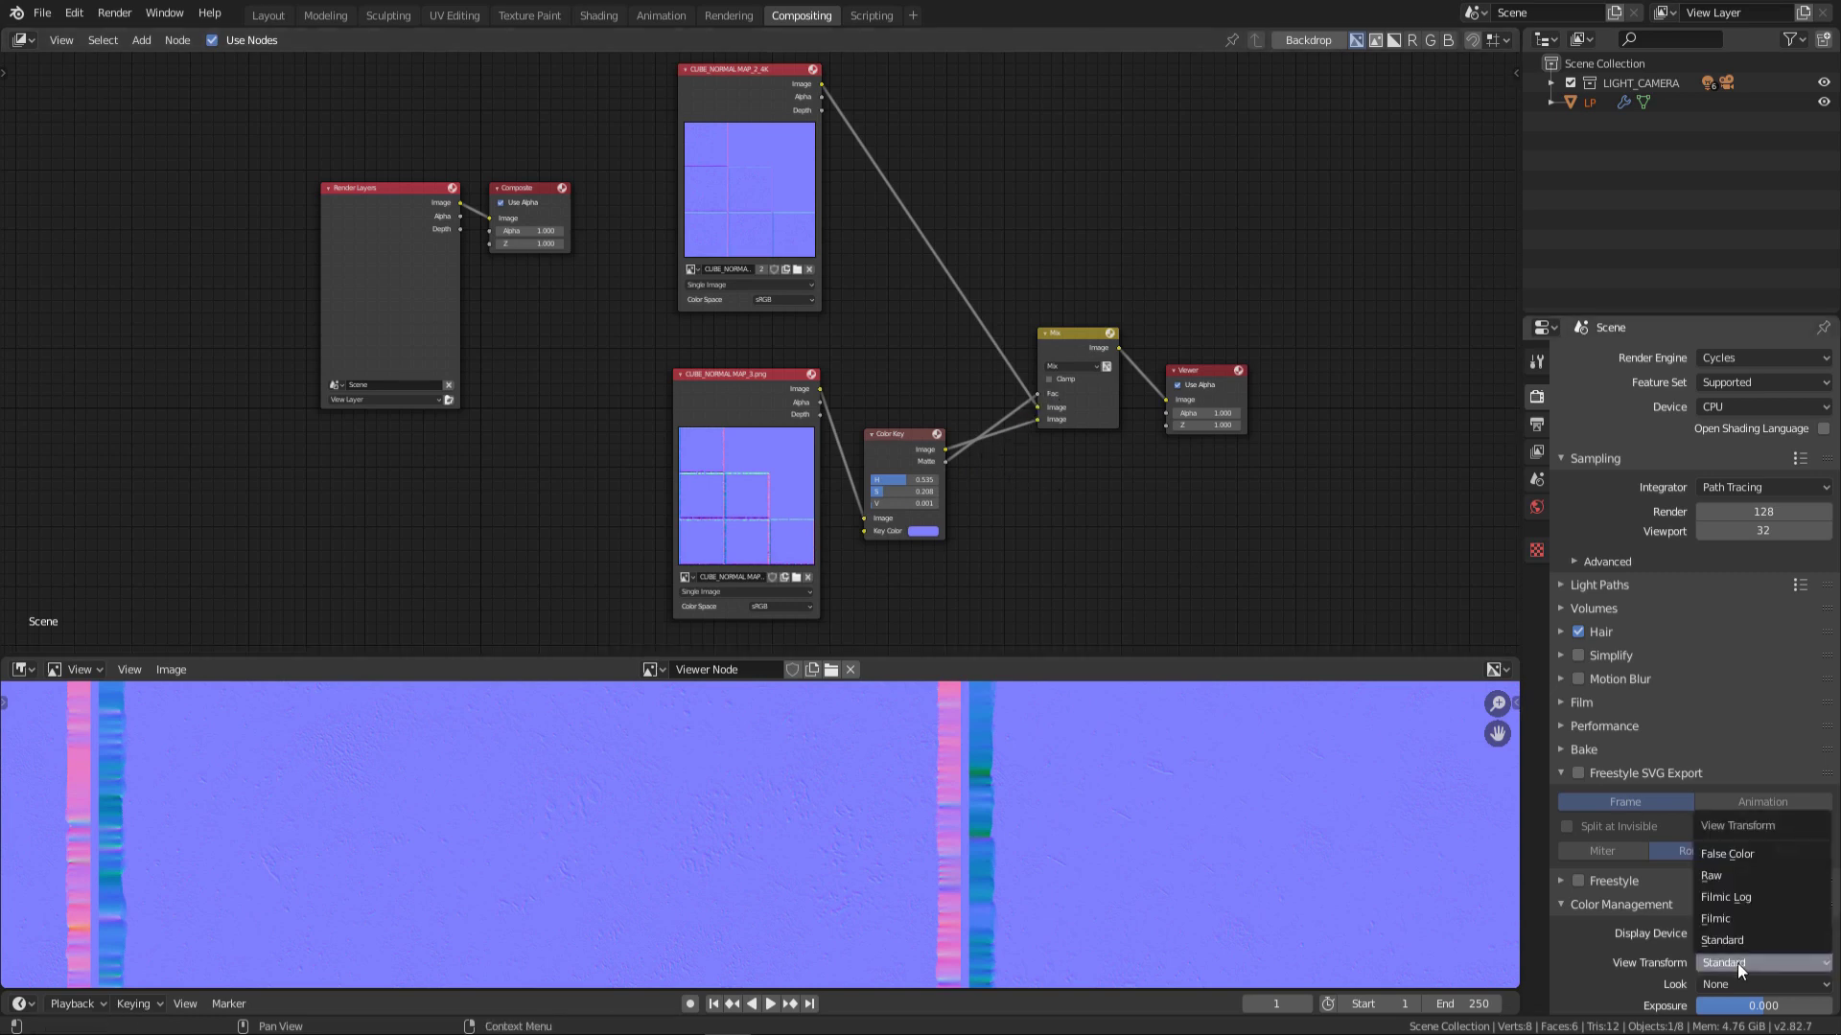
{"action": "left_click", "coordinate": [177, 673]}
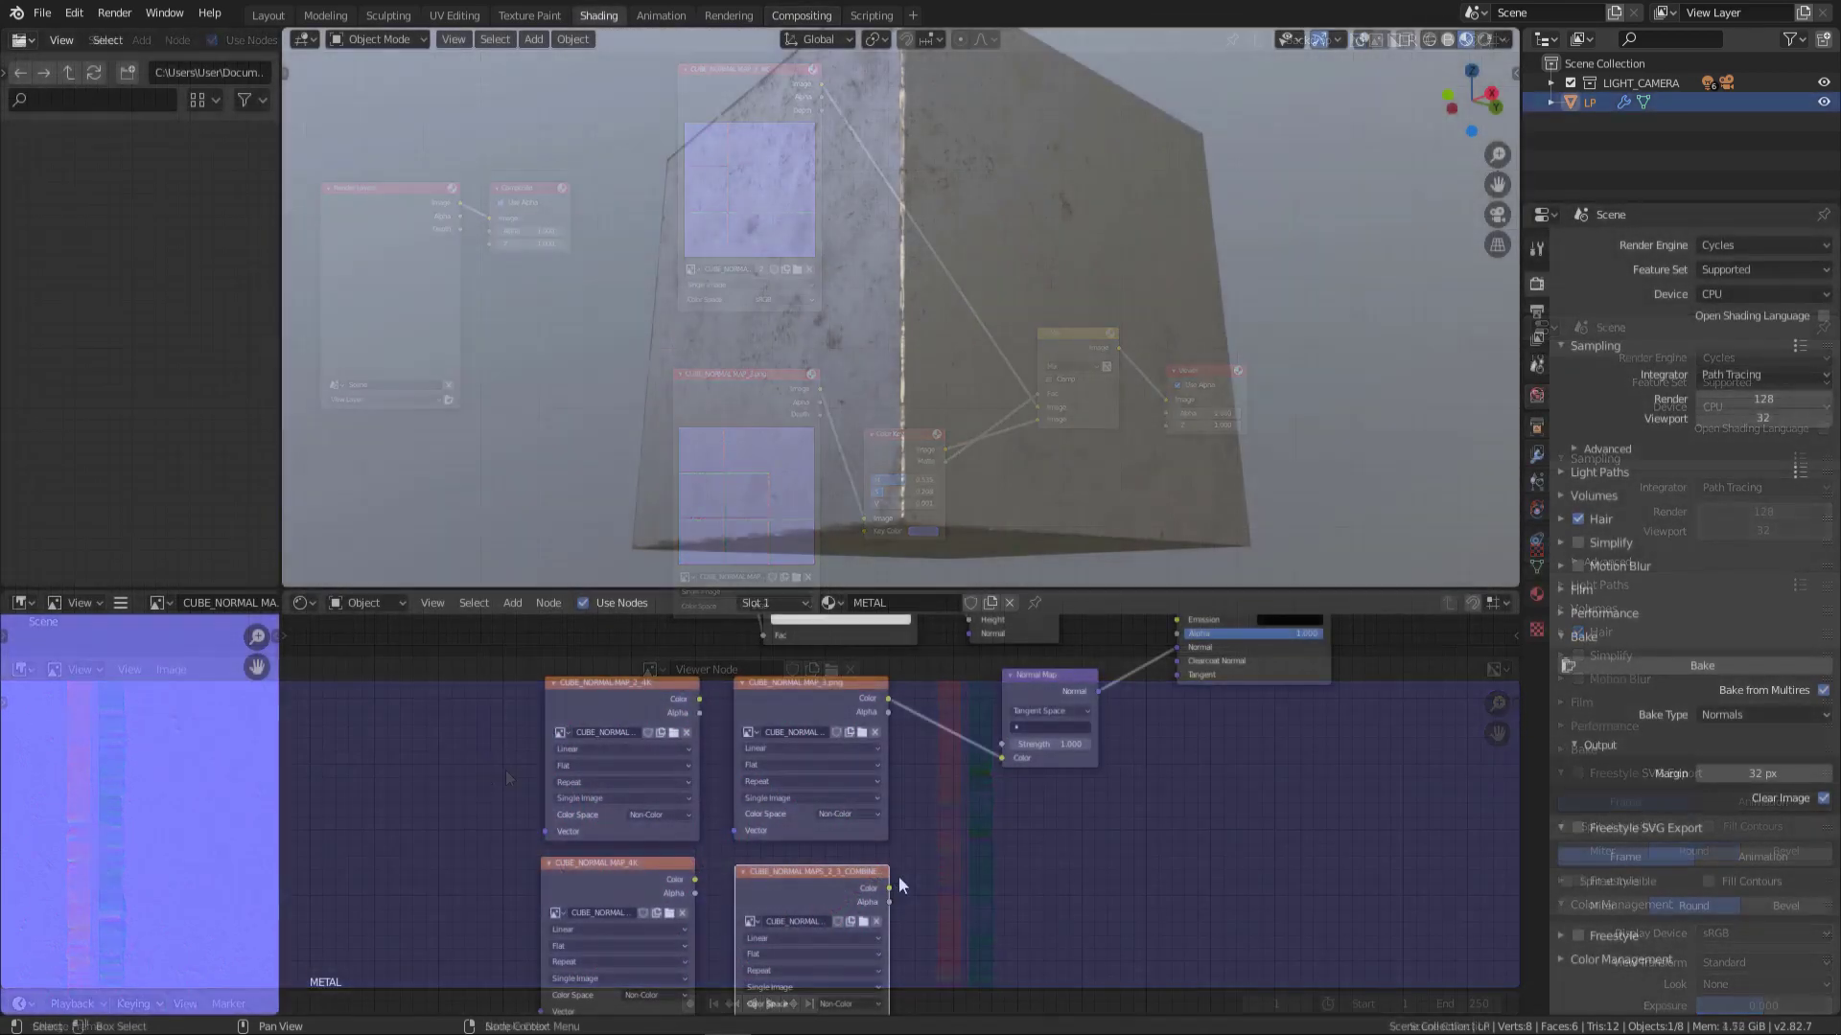
Step: Connect the combined normal map to the Normal Map node, replacing the 3.png image
{"action": "left_click_drag", "start_coordinate": [891, 886], "coordinate": [1003, 771]}
{"action": "middle_click_drag", "start_coordinate": [945, 342], "coordinate": [1108, 259]}
{"action": "scroll", "coordinate": [1107, 219], "scroll_direction": "up", "scroll_amount": 8}
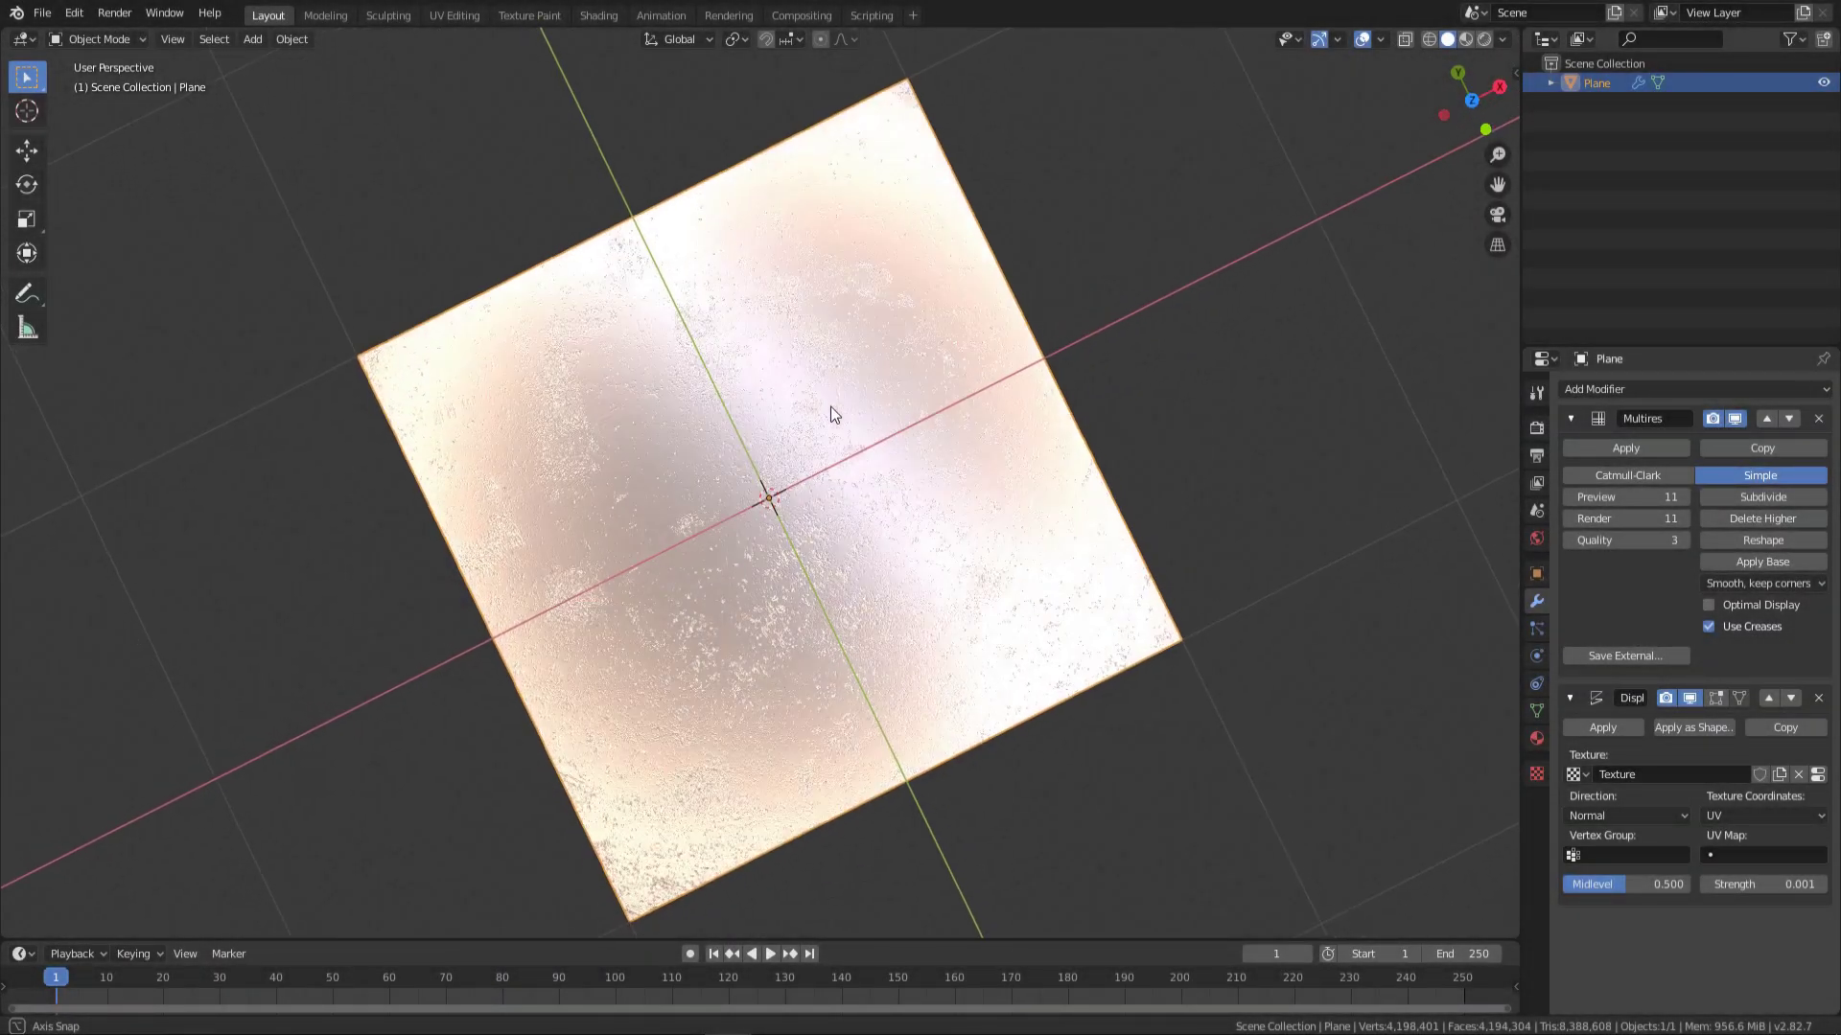
Step: Switch rendering to Workbench with rainbow normal MatCap lighting, Object colour and 32 samples
{"action": "middle_click_drag", "start_coordinate": [836, 420], "coordinate": [834, 343]}
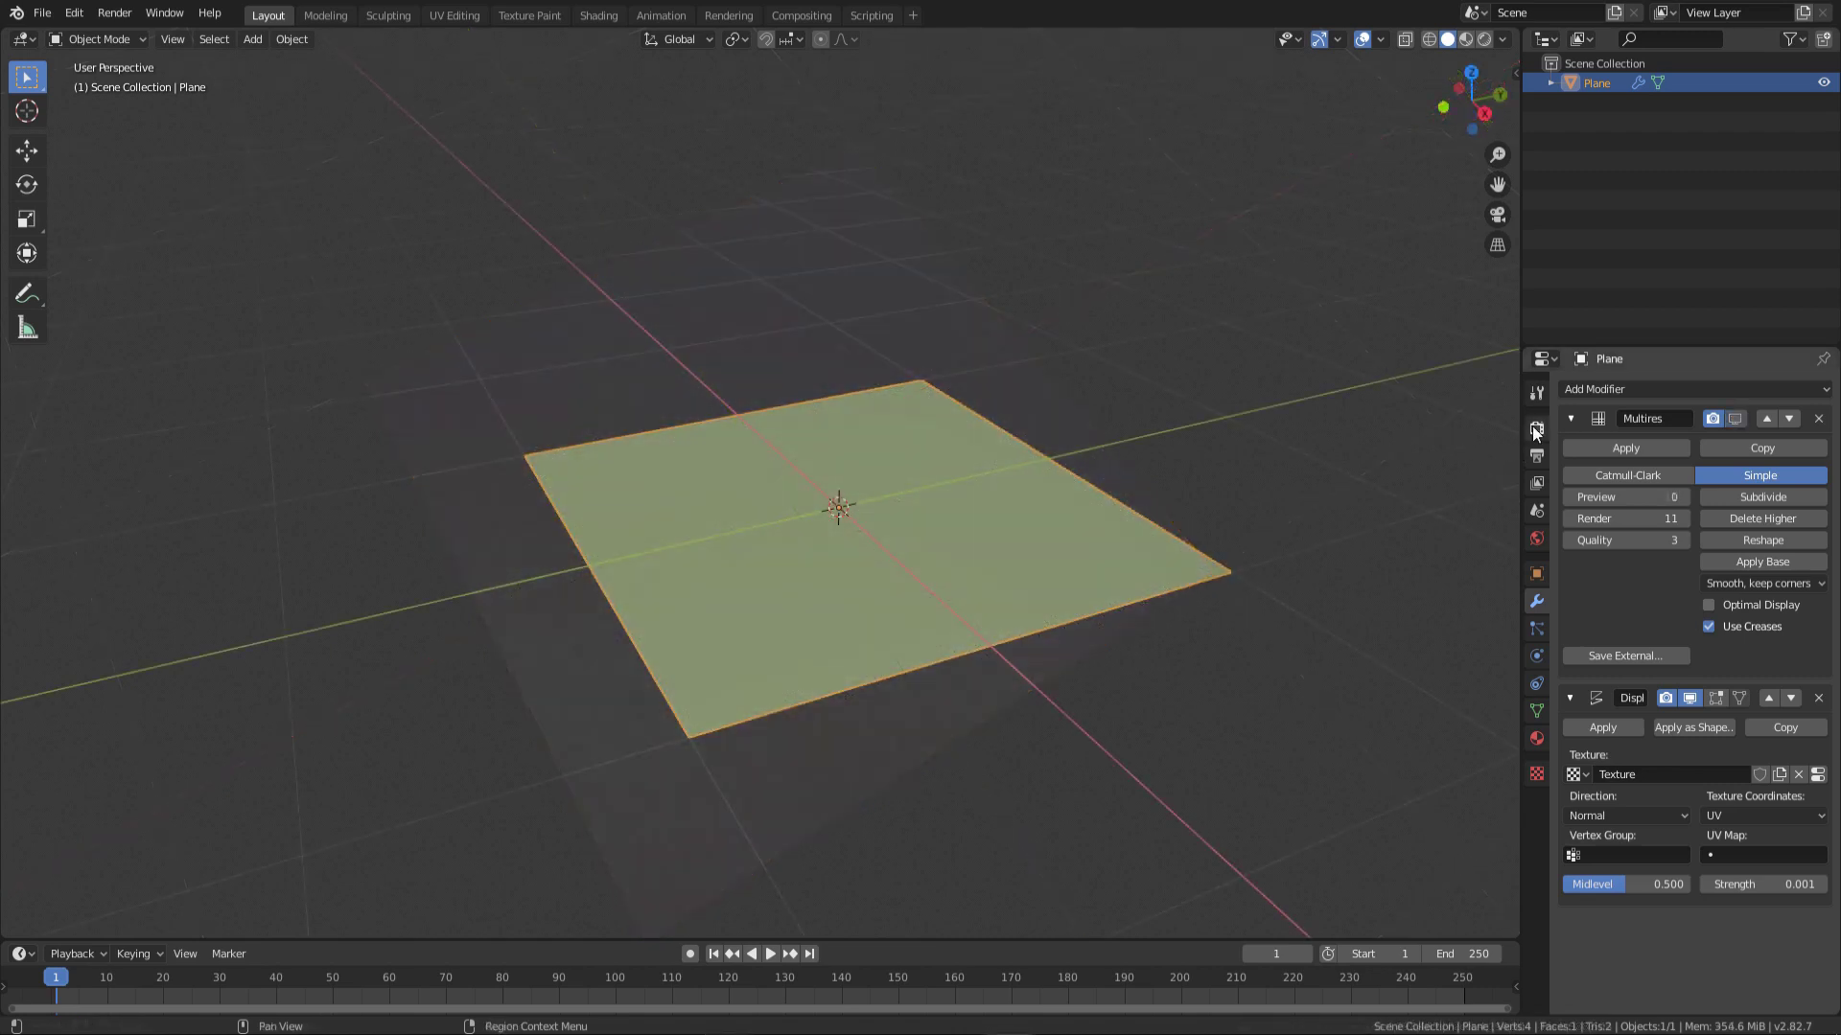
{"action": "left_click", "coordinate": [1536, 429]}
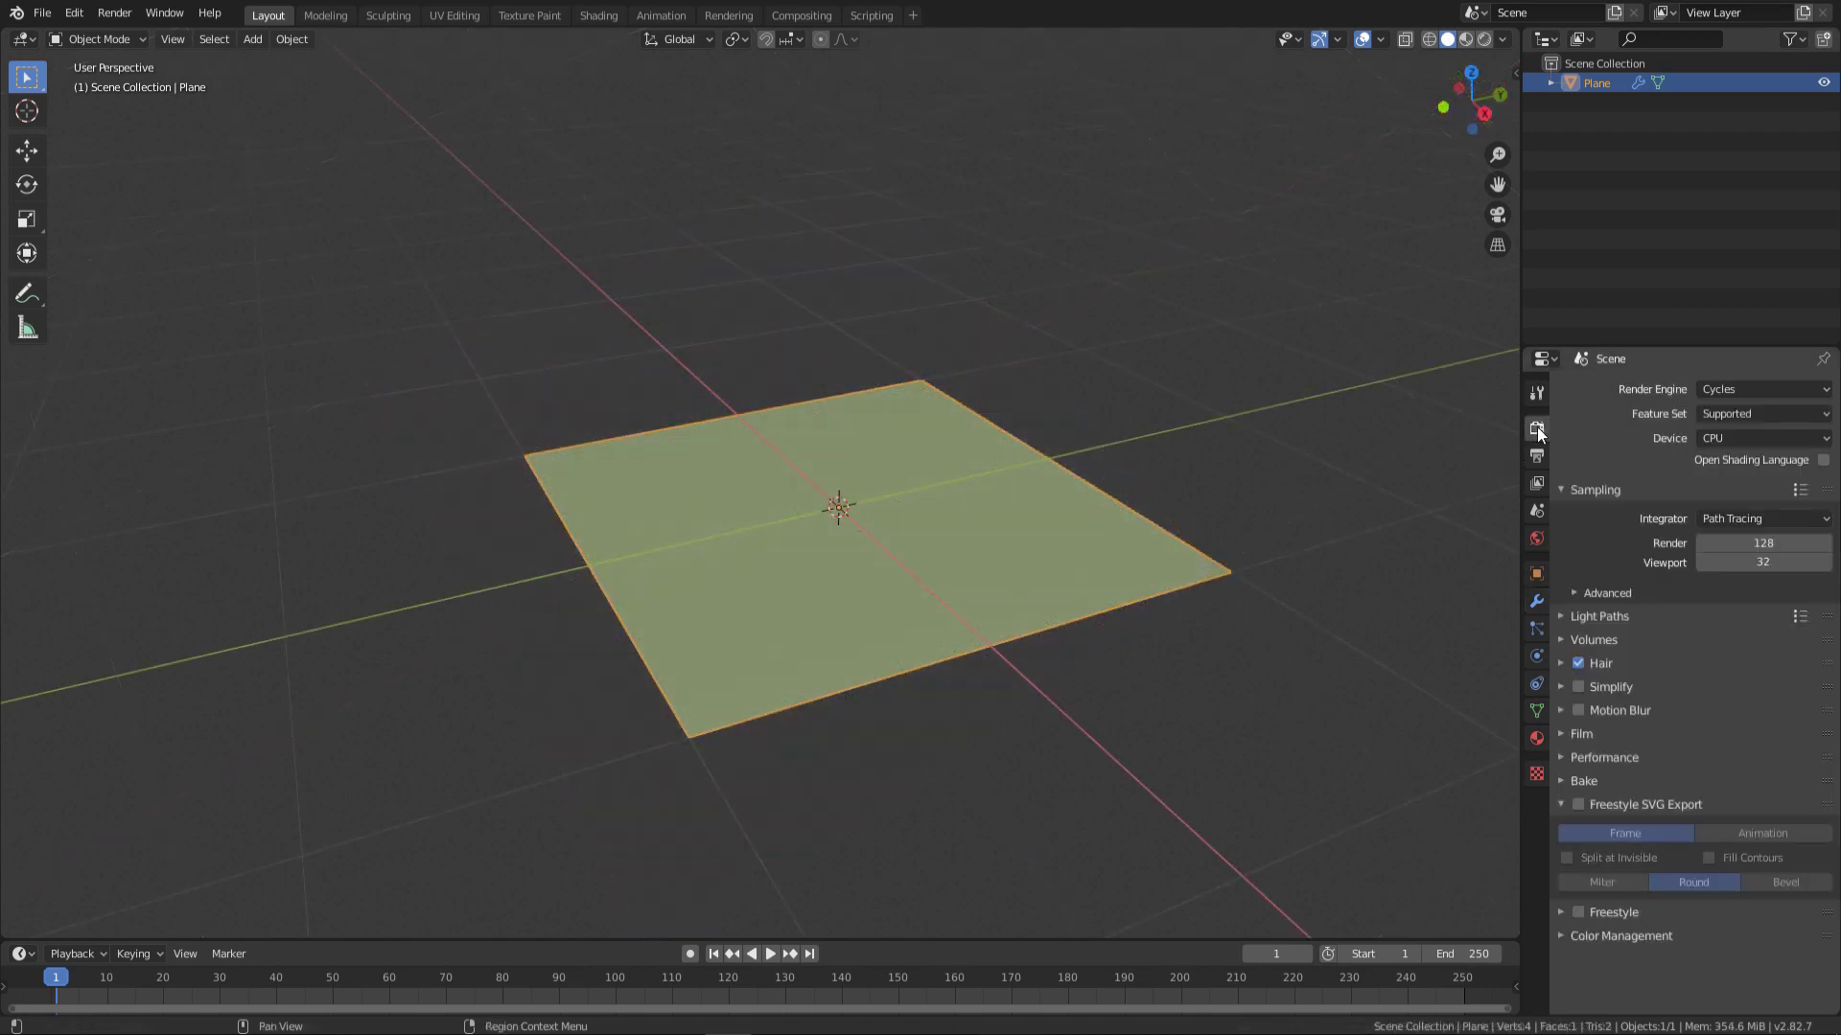
{"action": "left_click", "coordinate": [1707, 390]}
{"action": "left_click", "coordinate": [1718, 434]}
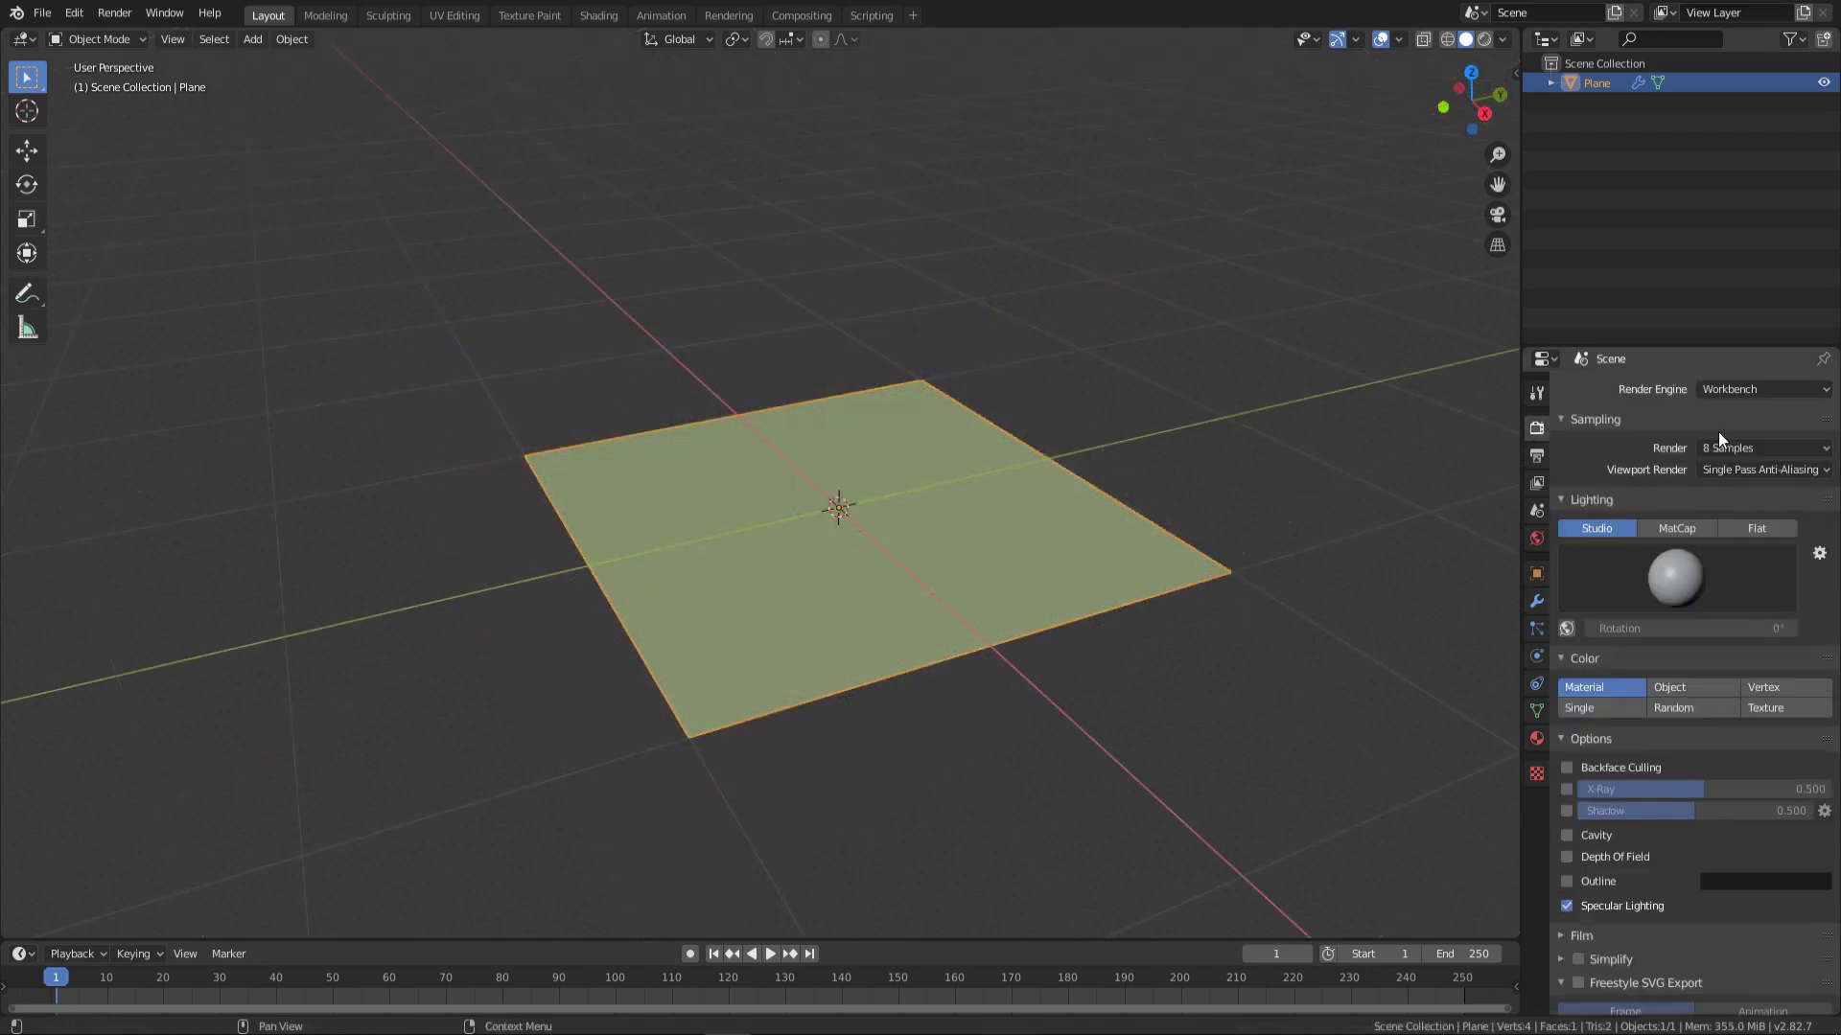
{"action": "left_click", "coordinate": [1675, 530]}
{"action": "left_click", "coordinate": [1683, 567]}
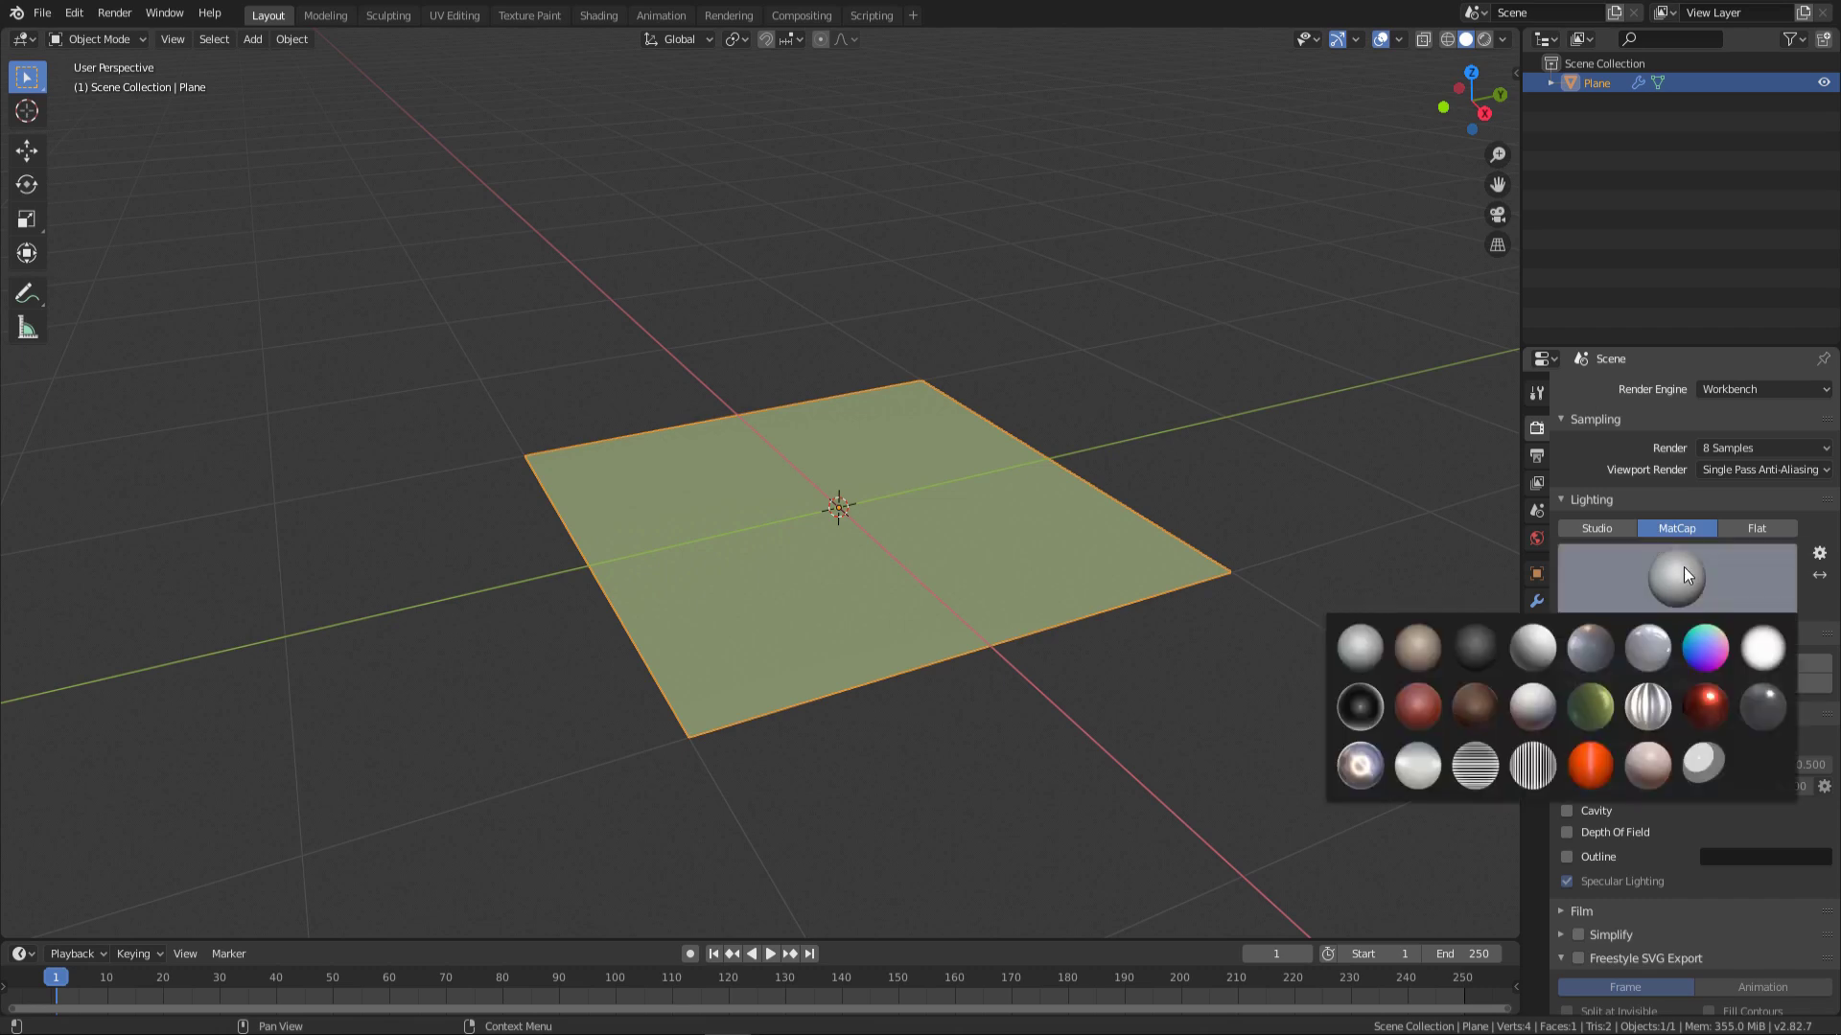
{"action": "left_click", "coordinate": [1705, 645]}
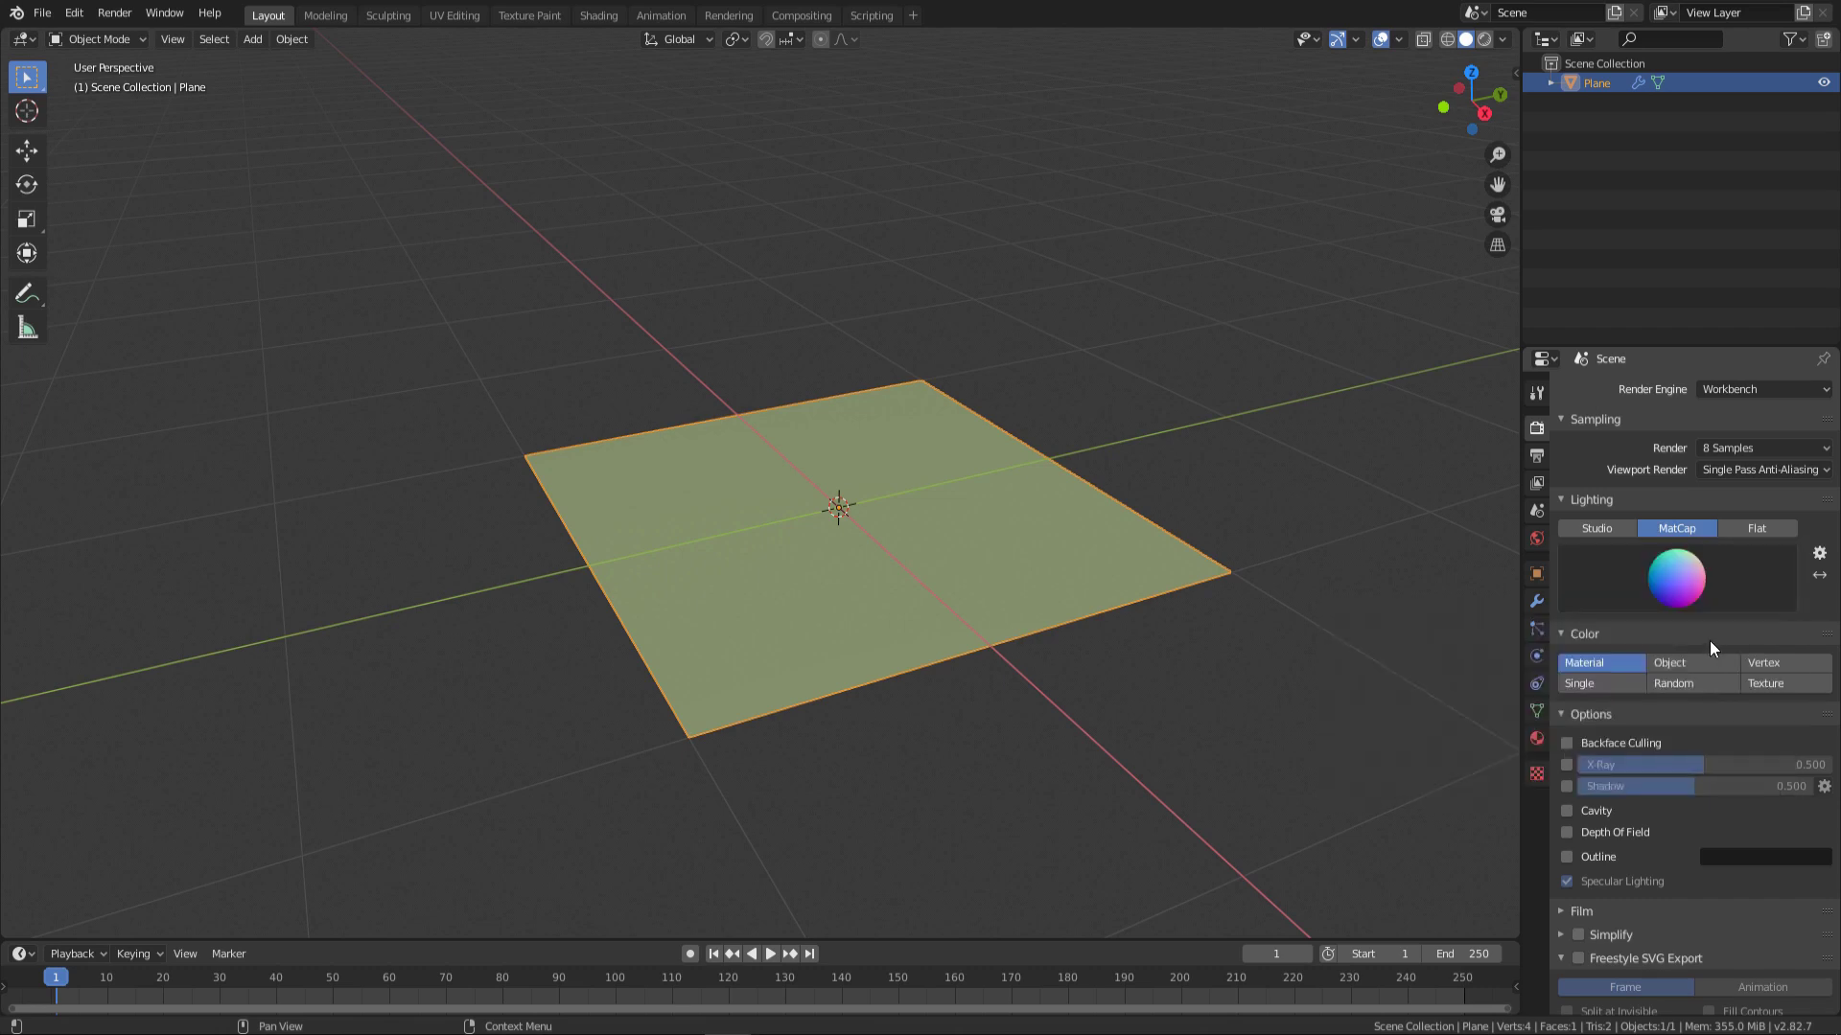
{"action": "left_click", "coordinate": [1697, 661]}
{"action": "left_click", "coordinate": [1749, 451]}
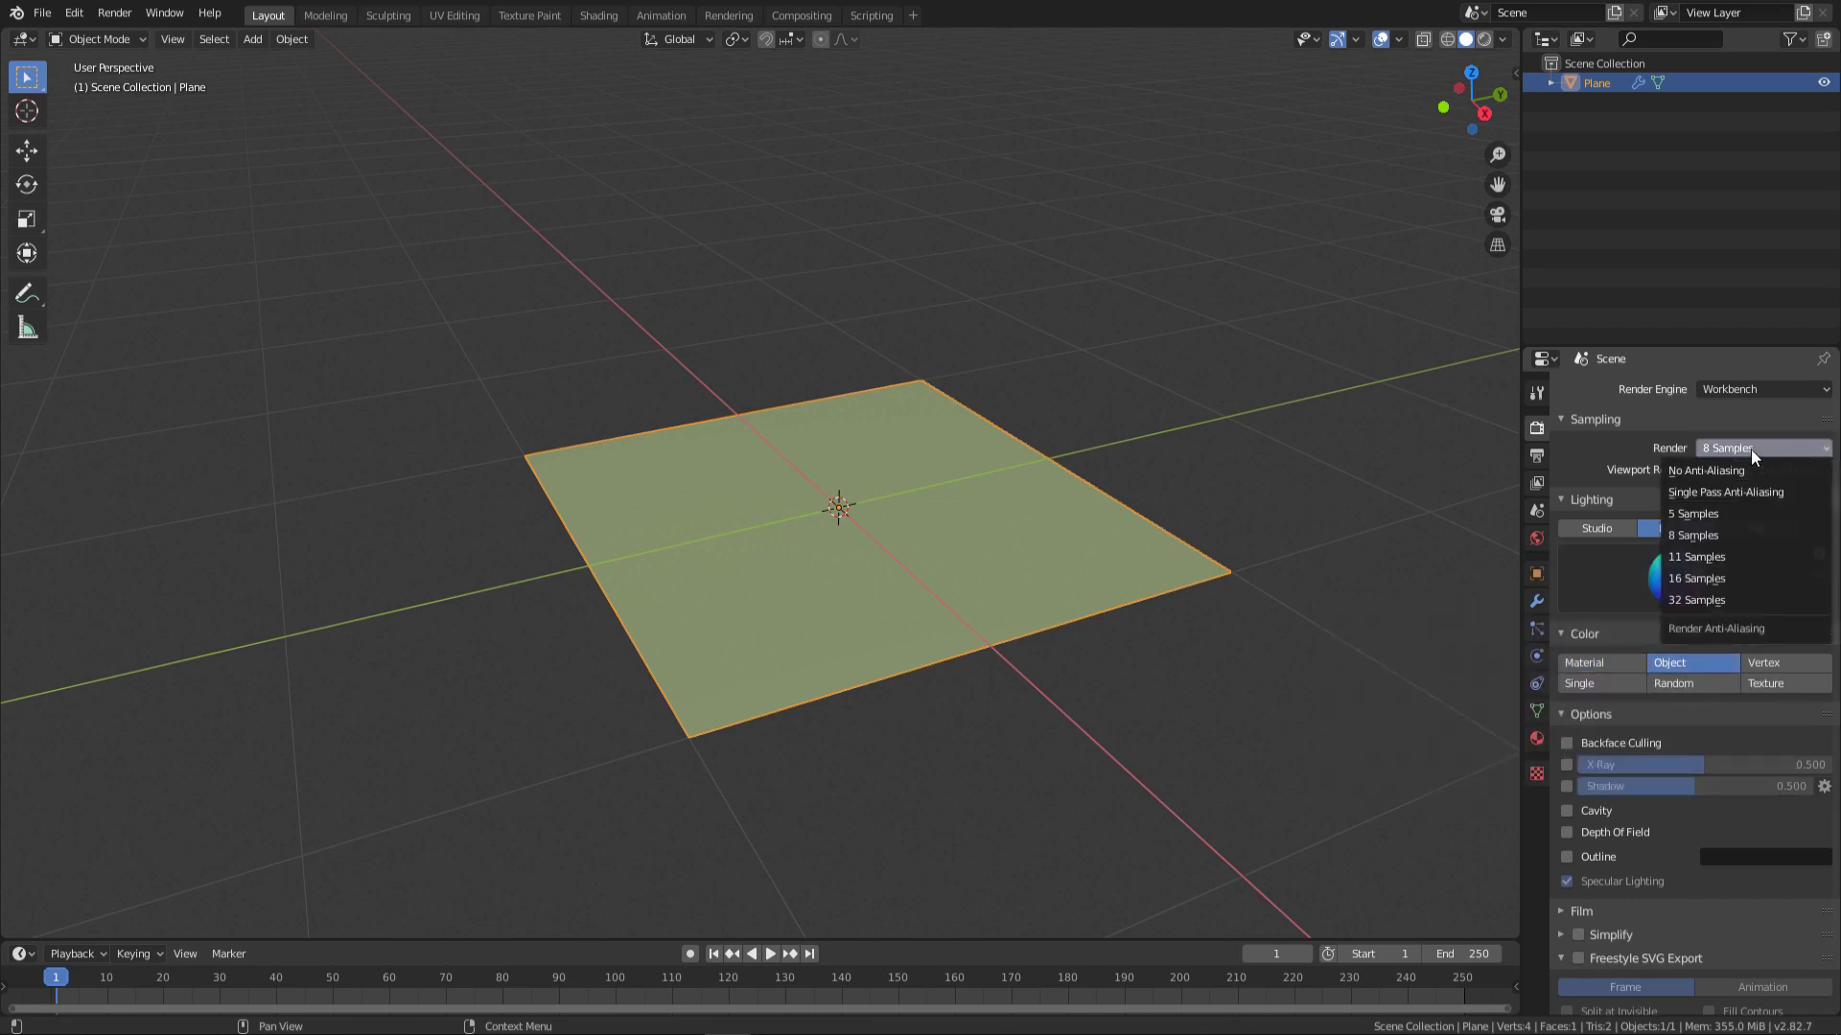
{"action": "left_click", "coordinate": [1720, 602]}
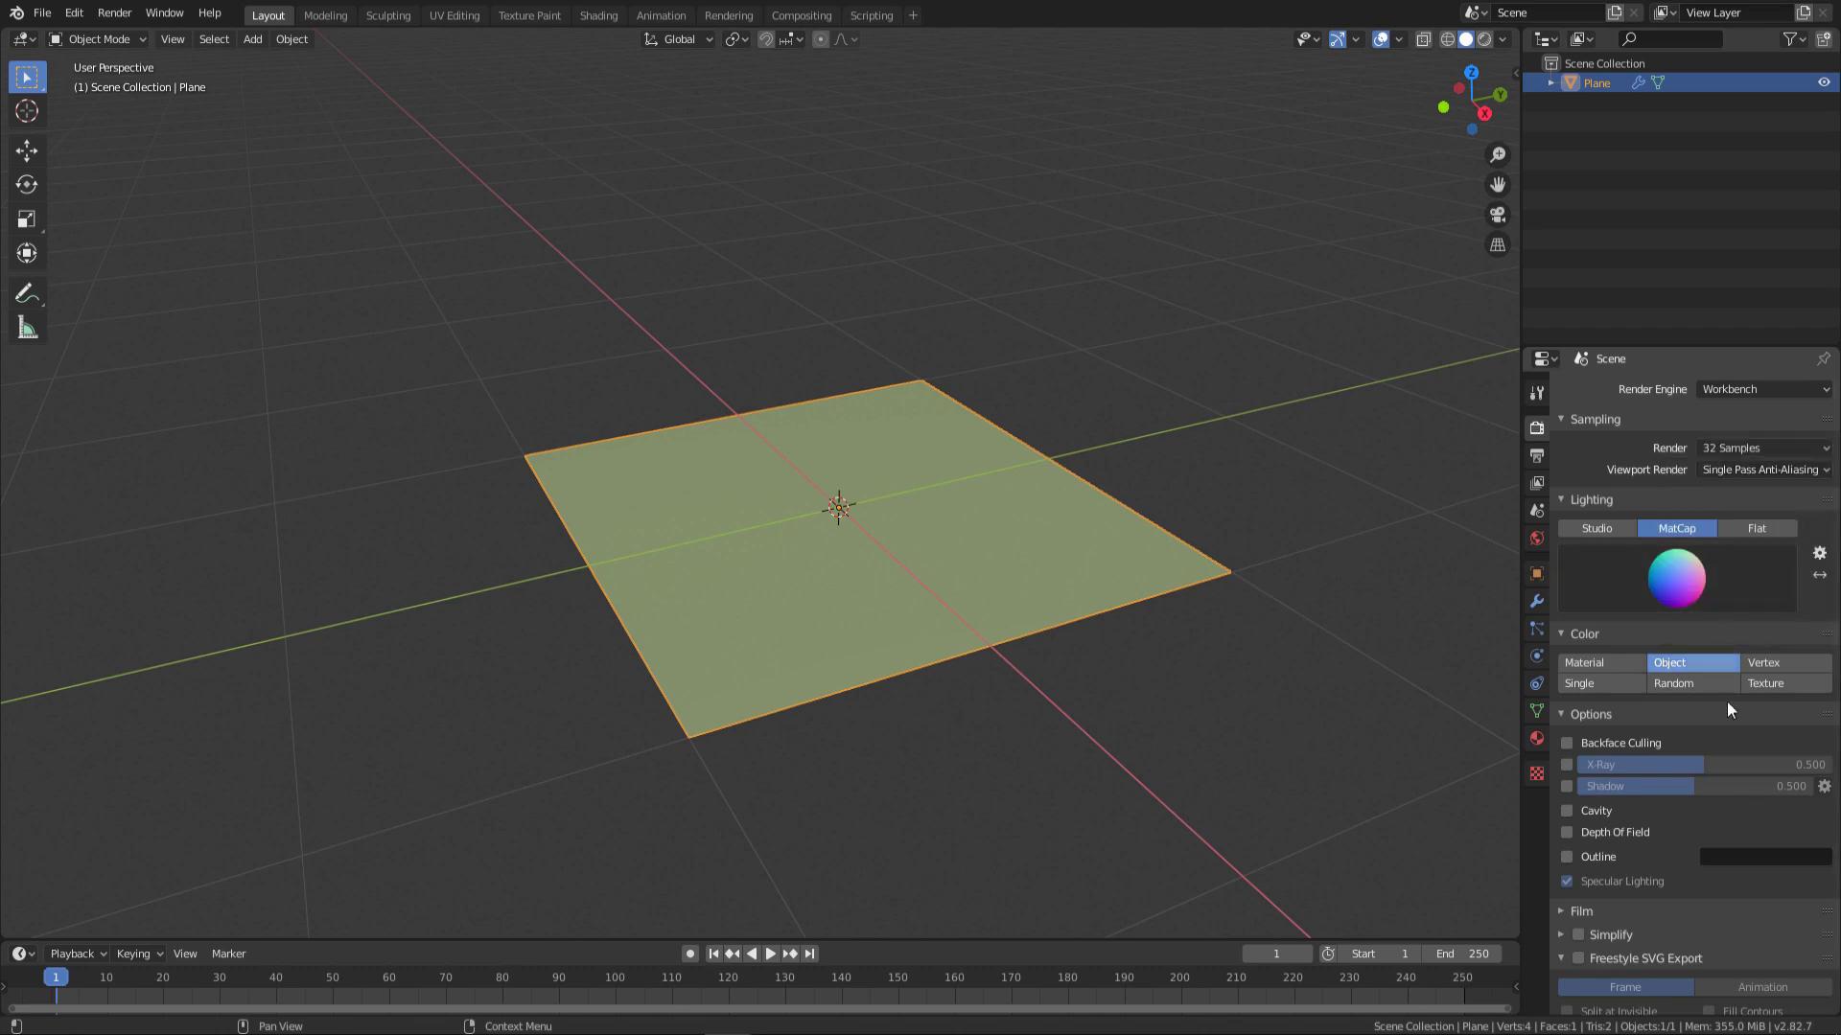
Step: Keep colour management at sRGB display device and Standard view transform
{"action": "scroll", "coordinate": [1730, 792], "scroll_direction": "down", "scroll_amount": 2}
{"action": "scroll", "coordinate": [1735, 861], "scroll_direction": "down", "scroll_amount": 3}
{"action": "left_click", "coordinate": [1741, 861]}
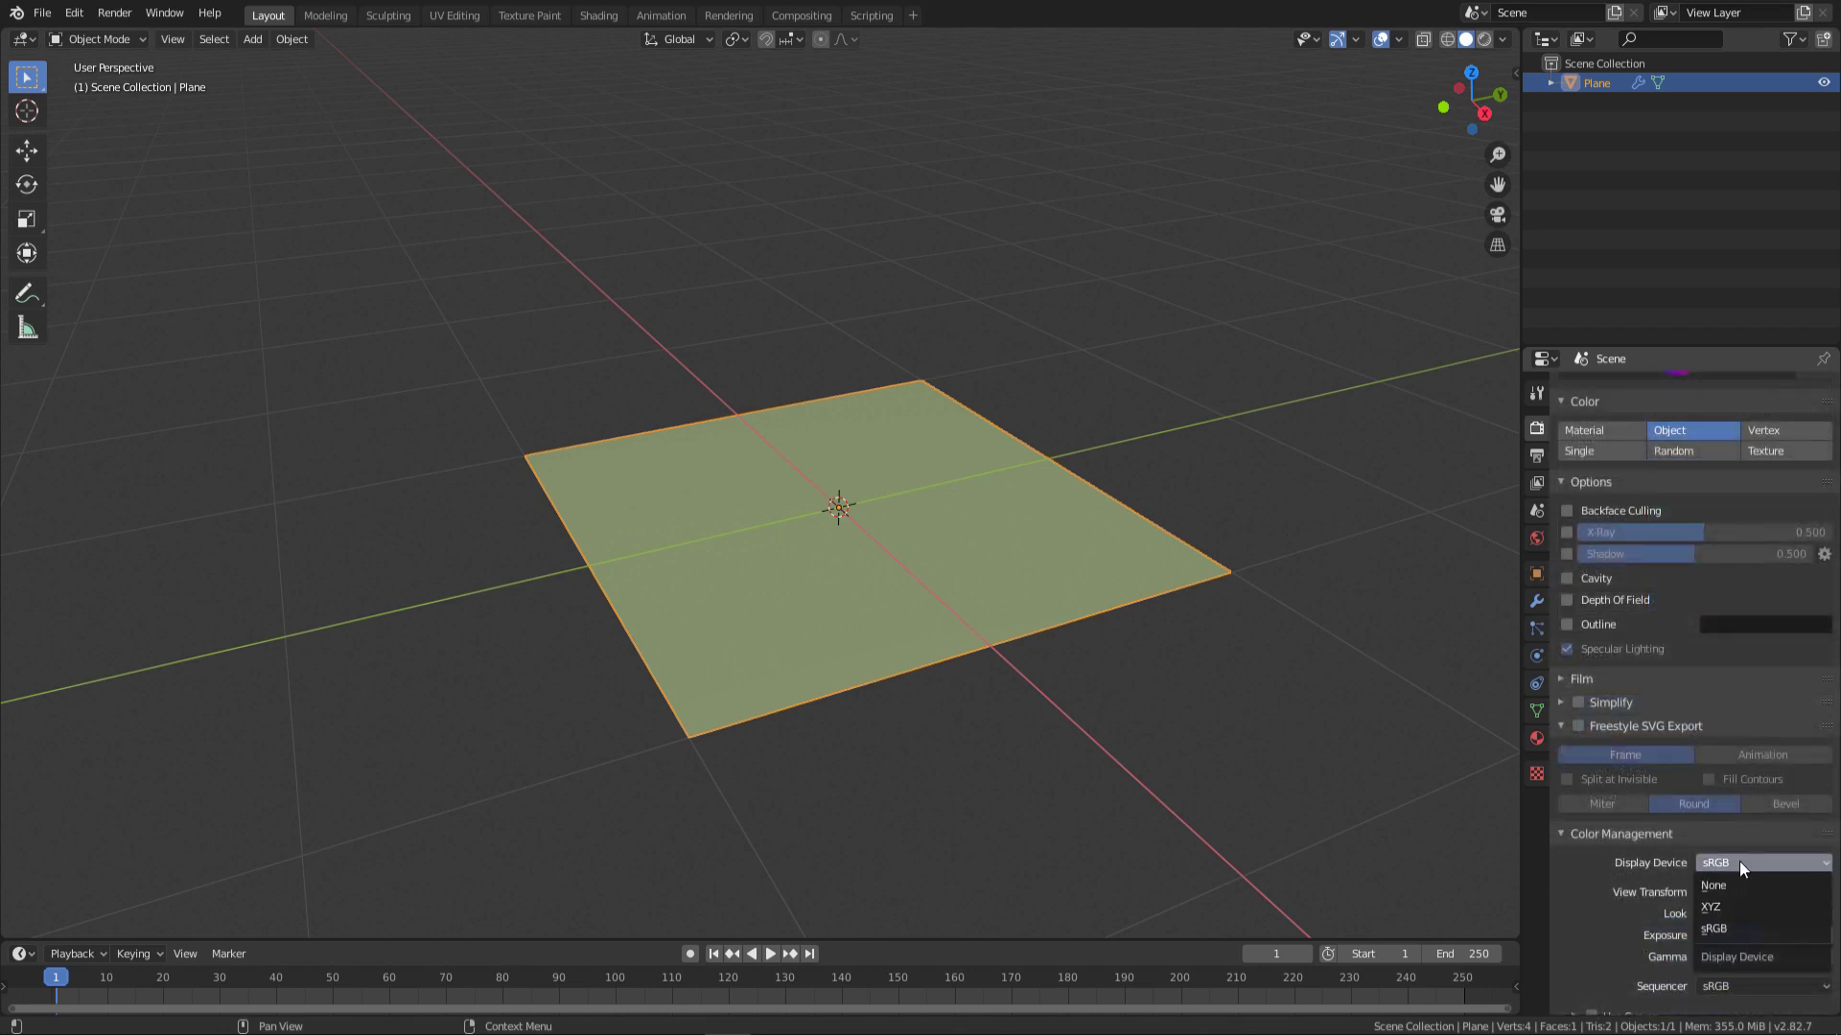
{"action": "left_click", "coordinate": [1739, 861]}
{"action": "left_click", "coordinate": [1745, 892]}
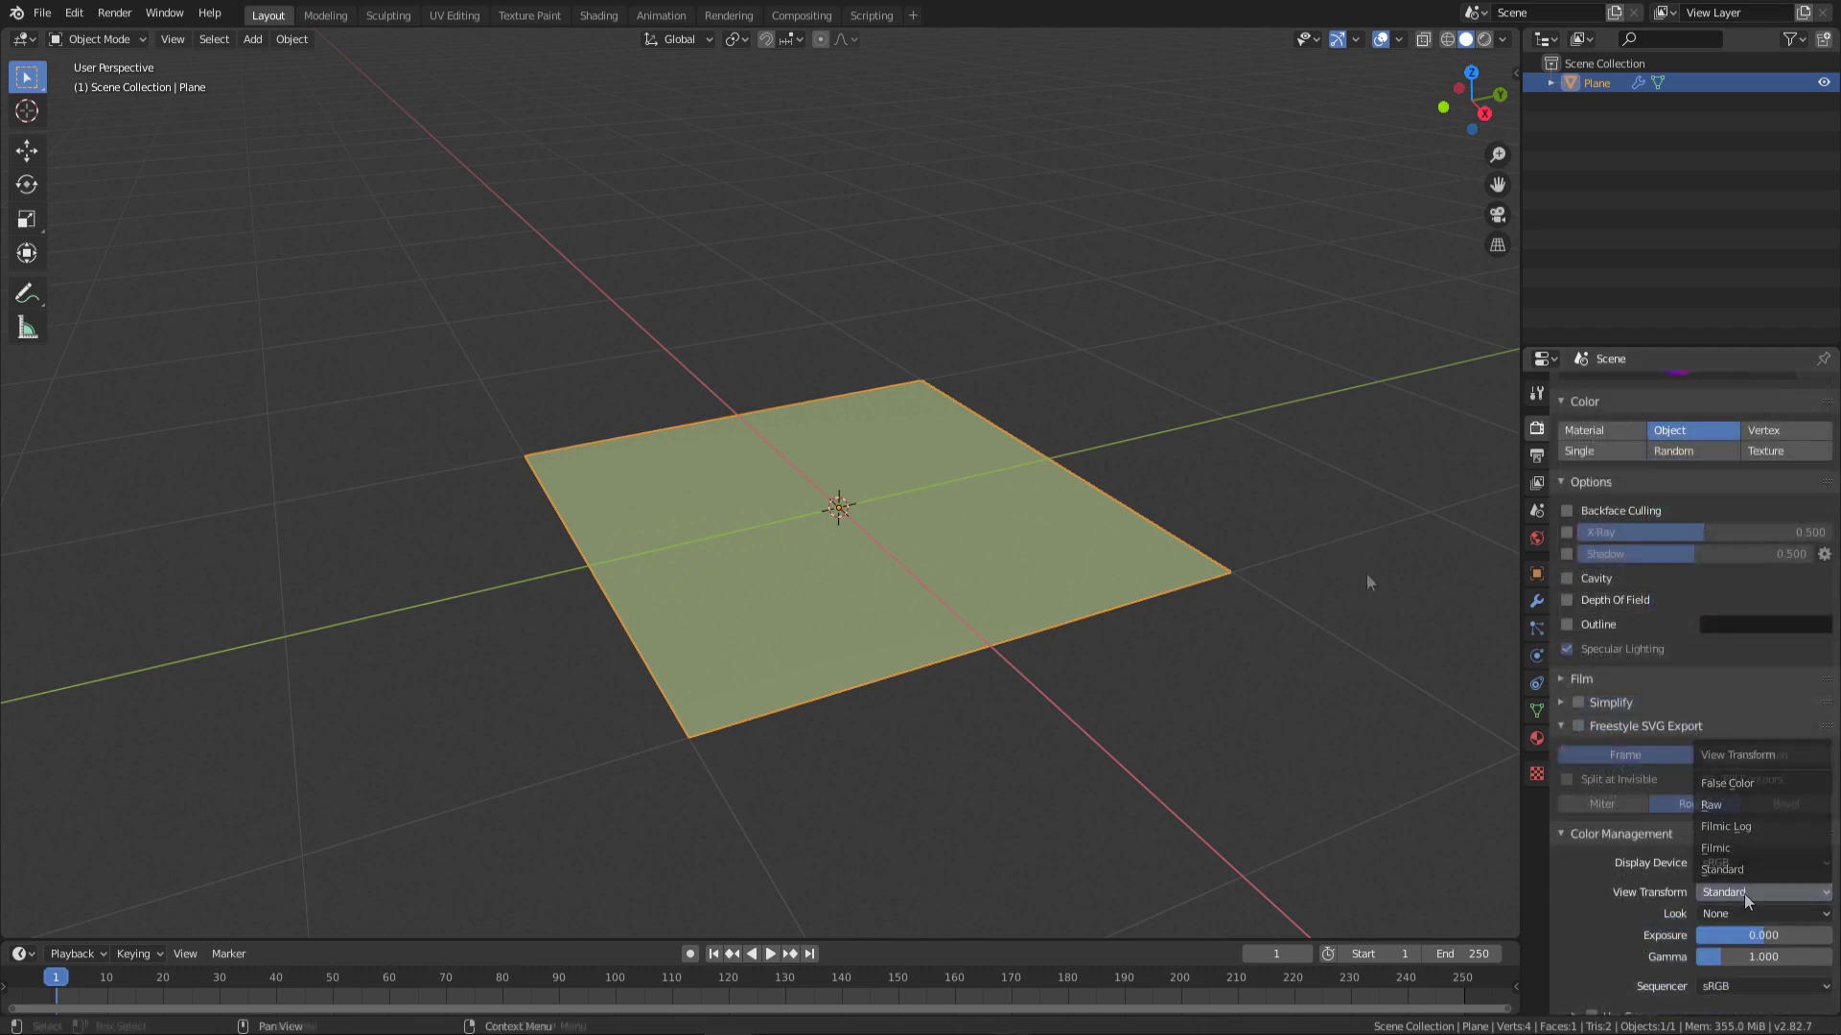
{"action": "left_click", "coordinate": [1745, 893]}
{"action": "left_click", "coordinate": [1537, 455]}
Step: Set output resolution to 4096×4096 with RGB colour and 16-bit depth
{"action": "left_click", "coordinate": [1751, 414]}
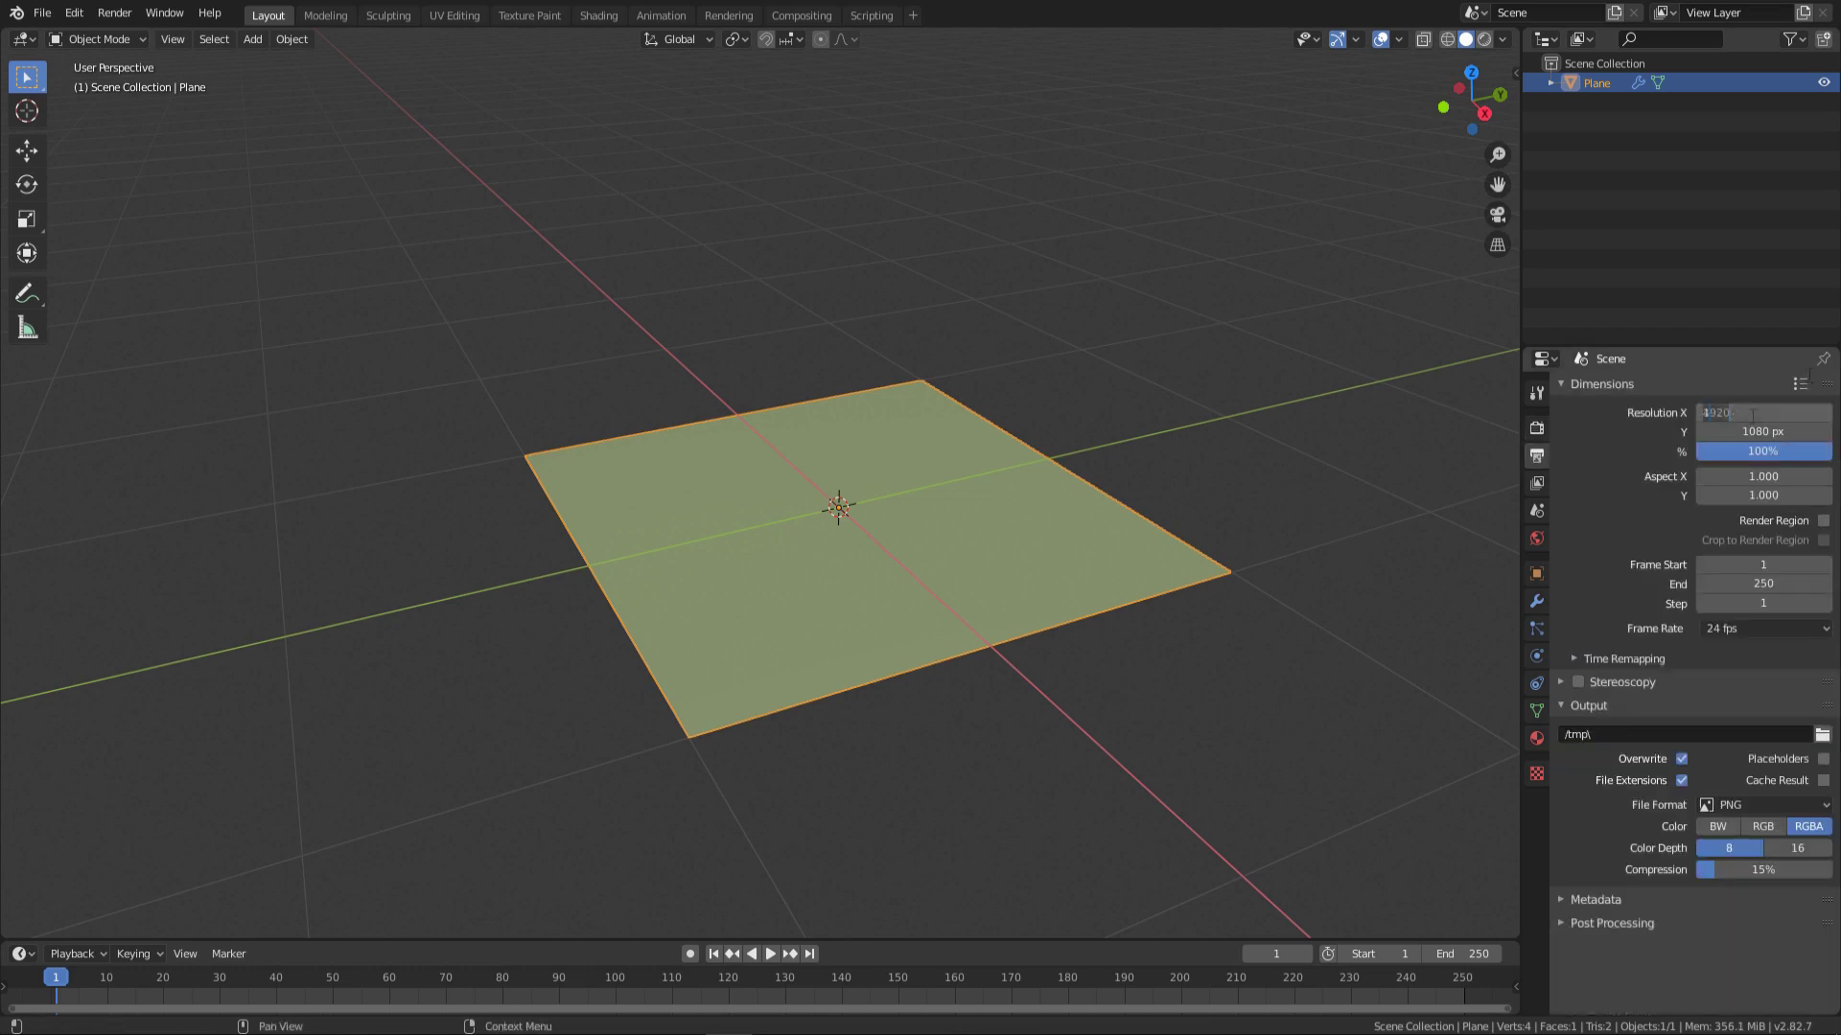
{"action": "type", "text": "4096"}
{"action": "key", "text": "Tab"}
{"action": "type", "text": "4096"}
{"action": "key", "text": "Return"}
{"action": "left_click", "coordinate": [1757, 823]}
{"action": "left_click", "coordinate": [1781, 846]}
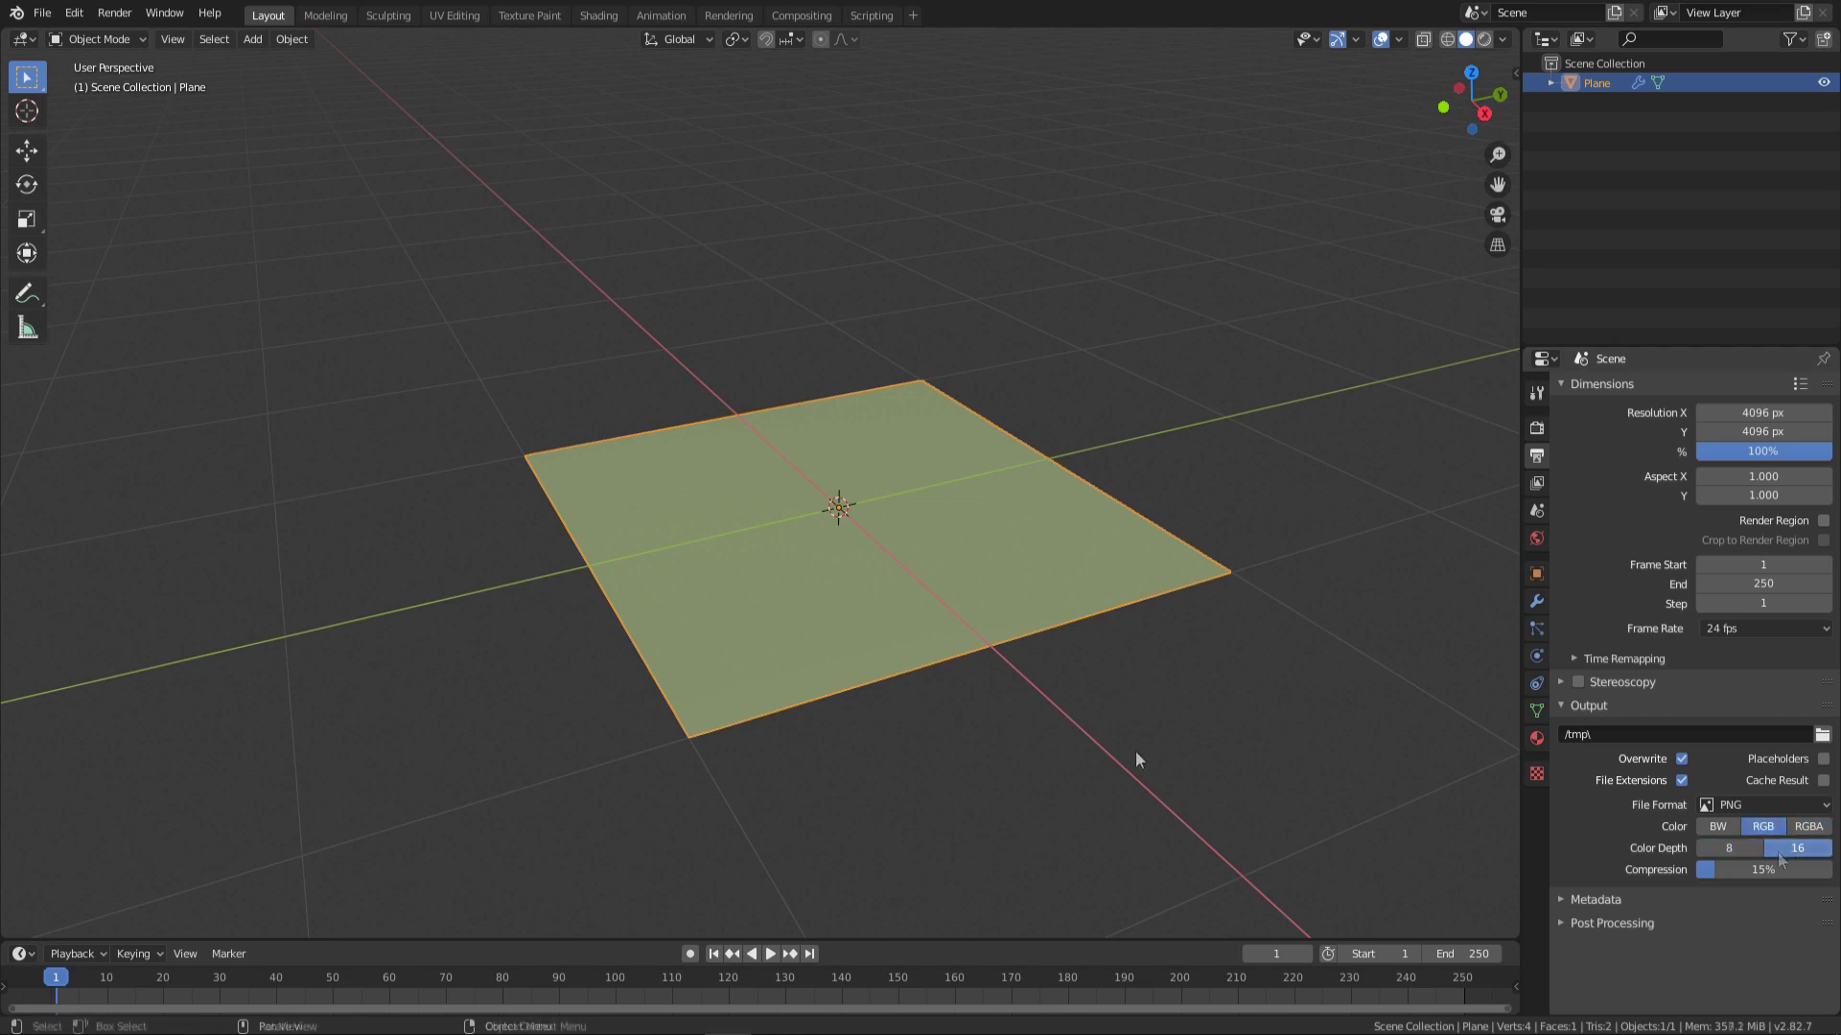
Step: From top view, add a camera and look through it to frame the plane
{"action": "key", "text": "KP_7"}
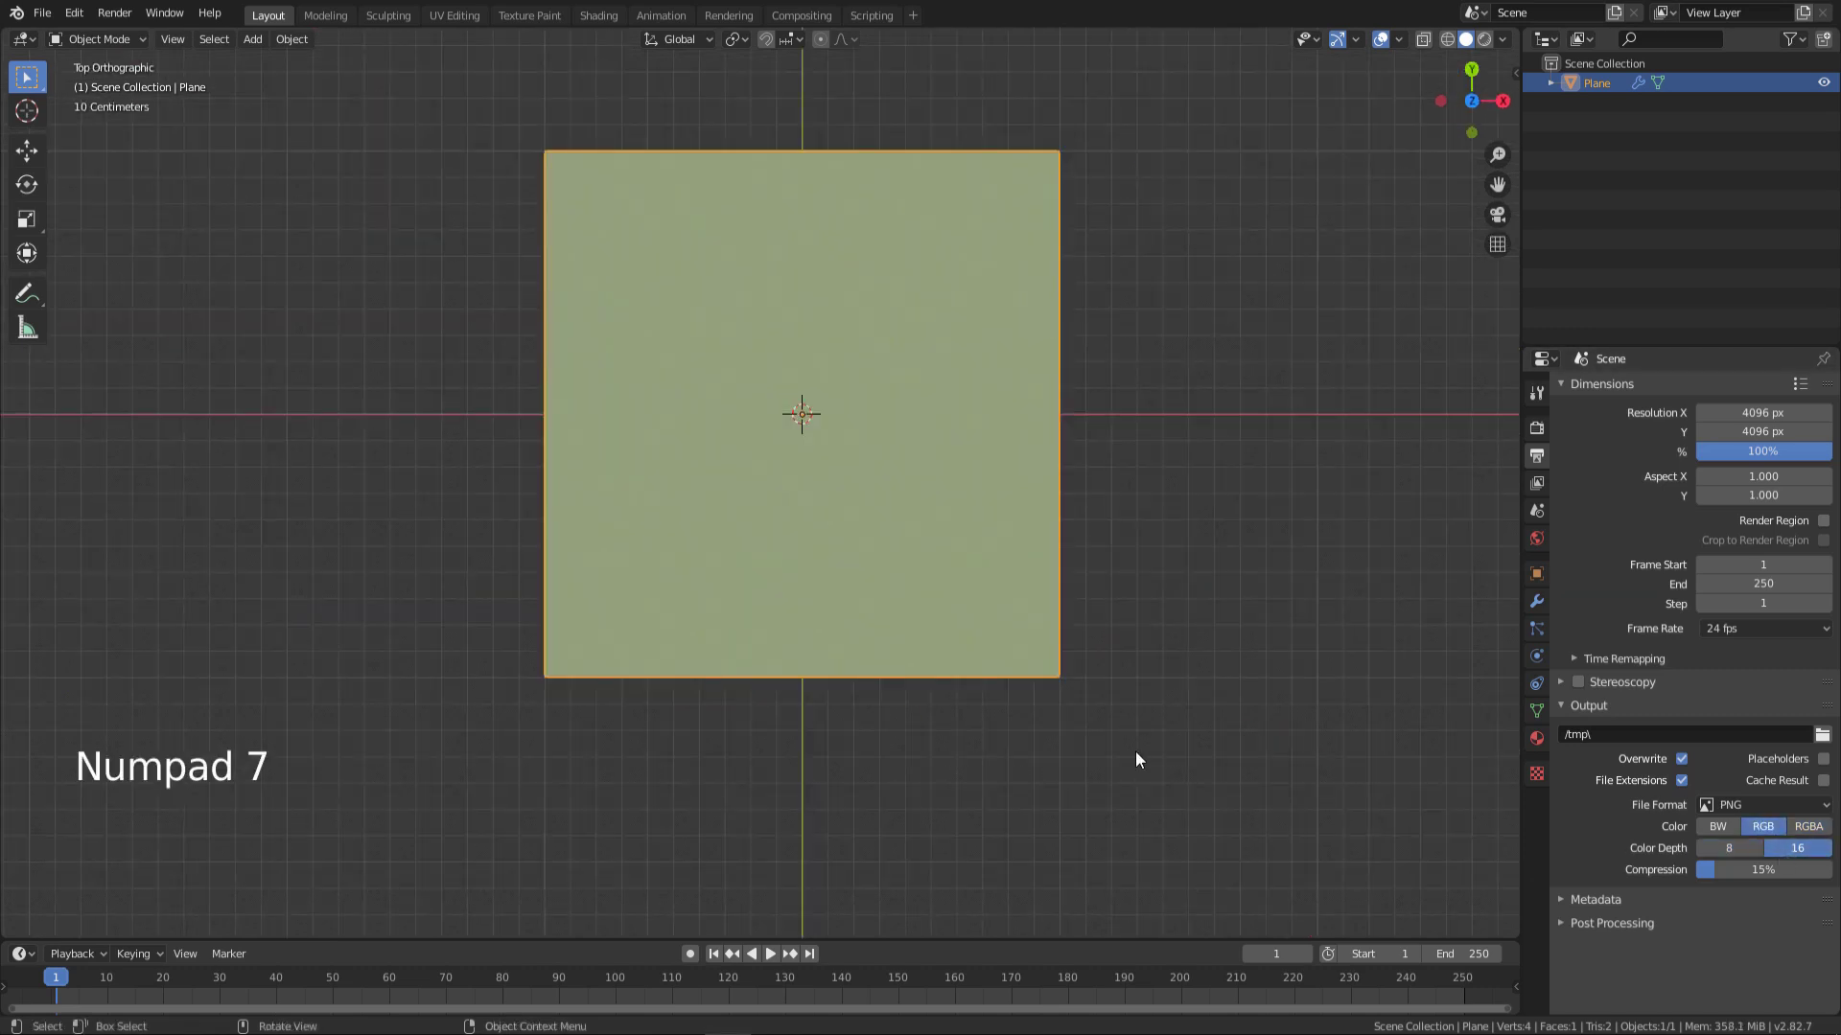
{"action": "key", "text": "shift+a"}
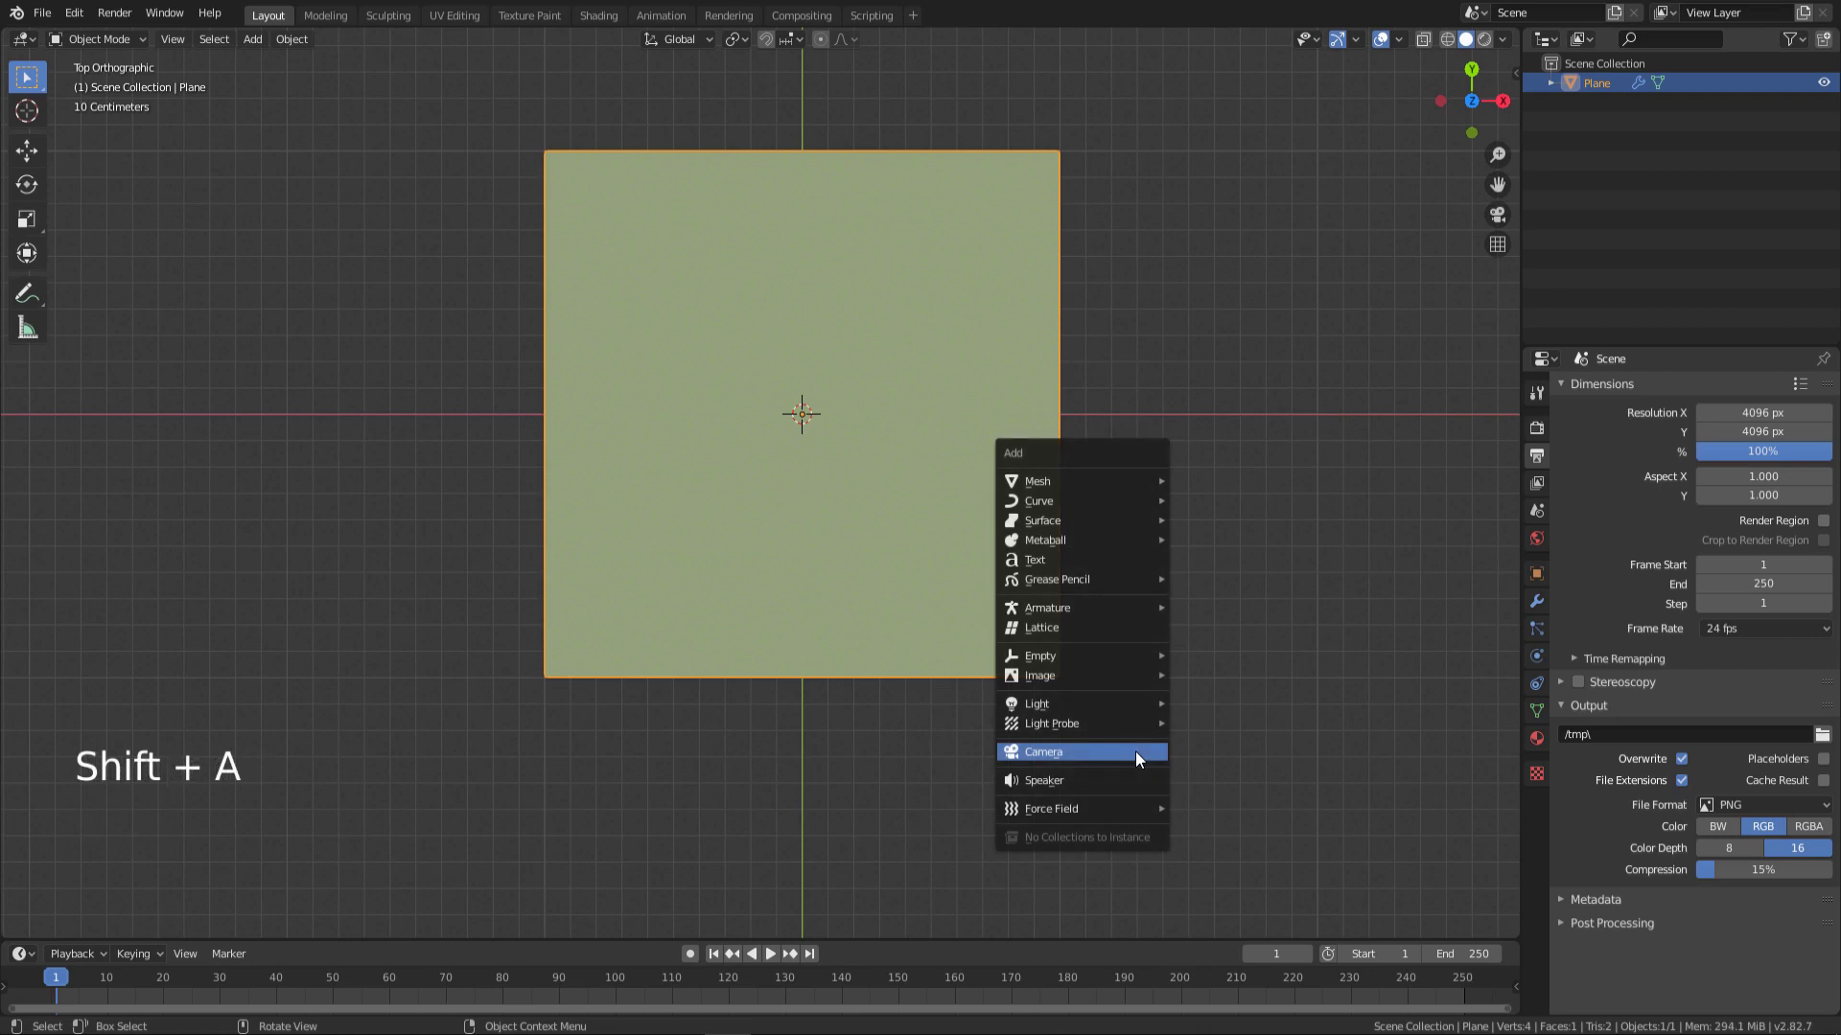
{"action": "left_click", "coordinate": [1135, 752]}
{"action": "key", "text": "KP_0"}
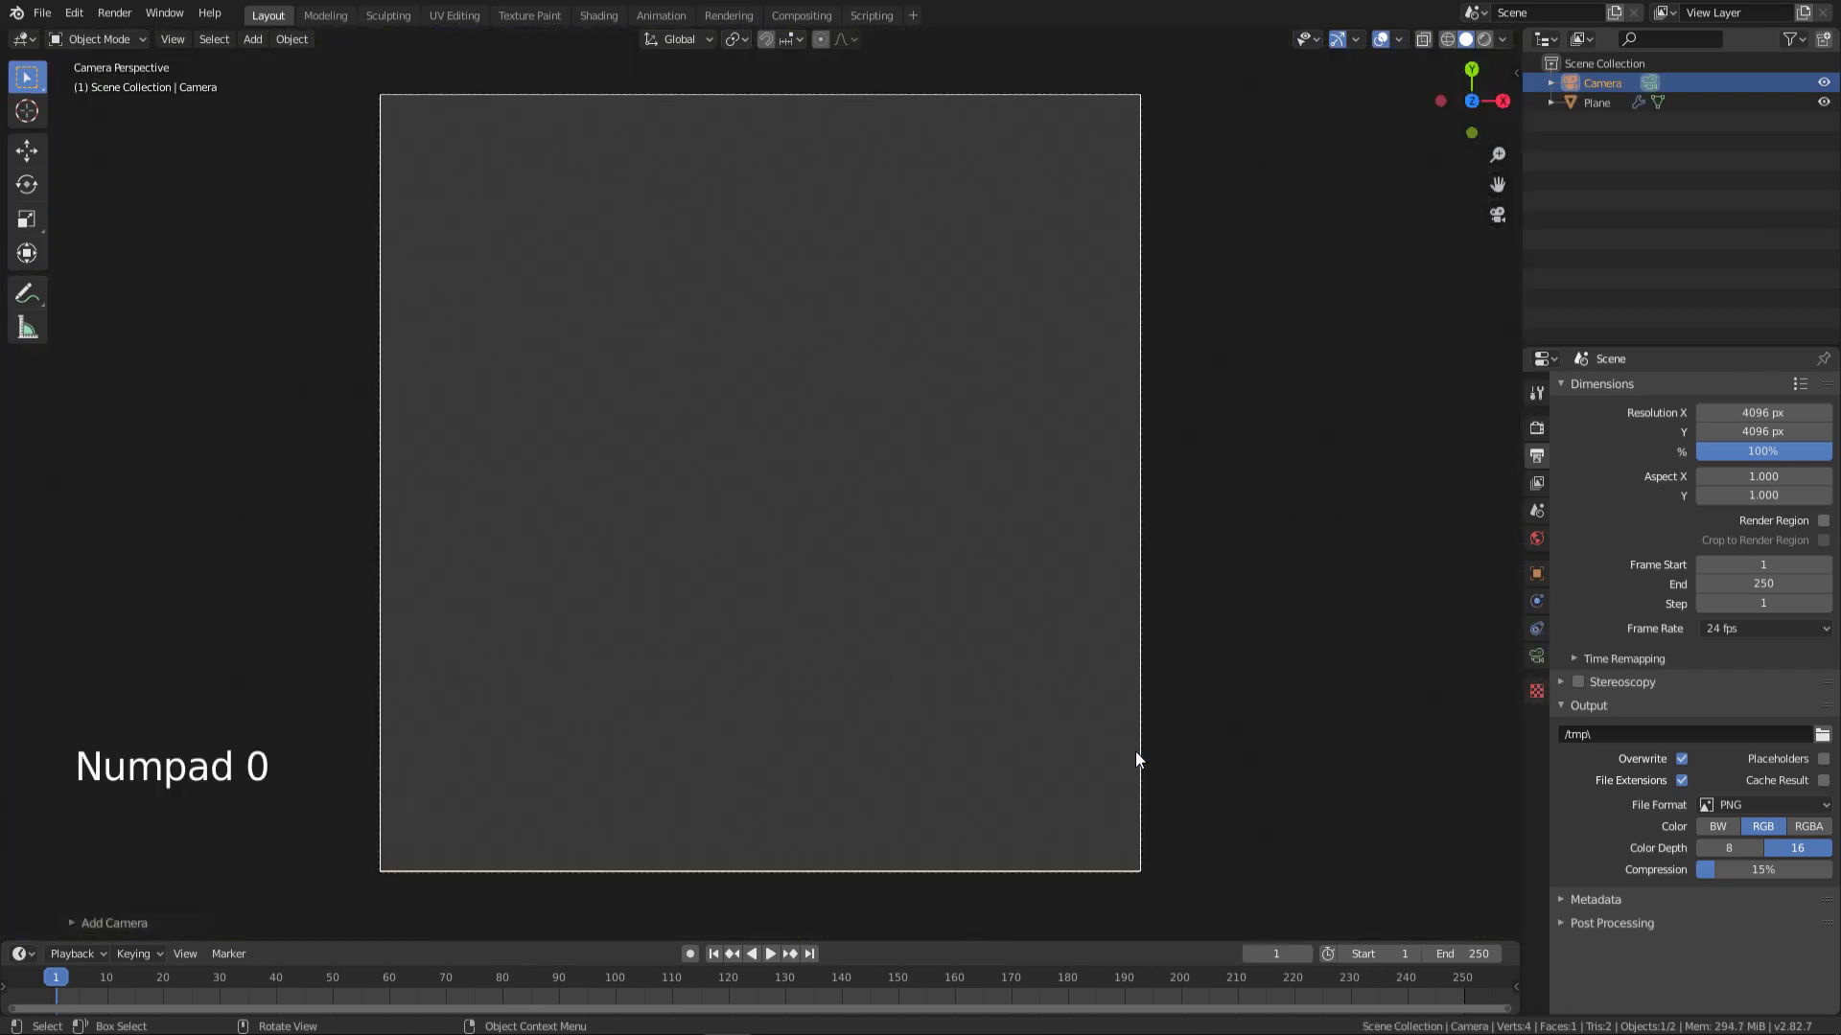
{"action": "key", "text": "n"}
{"action": "left_click", "coordinate": [1508, 158]}
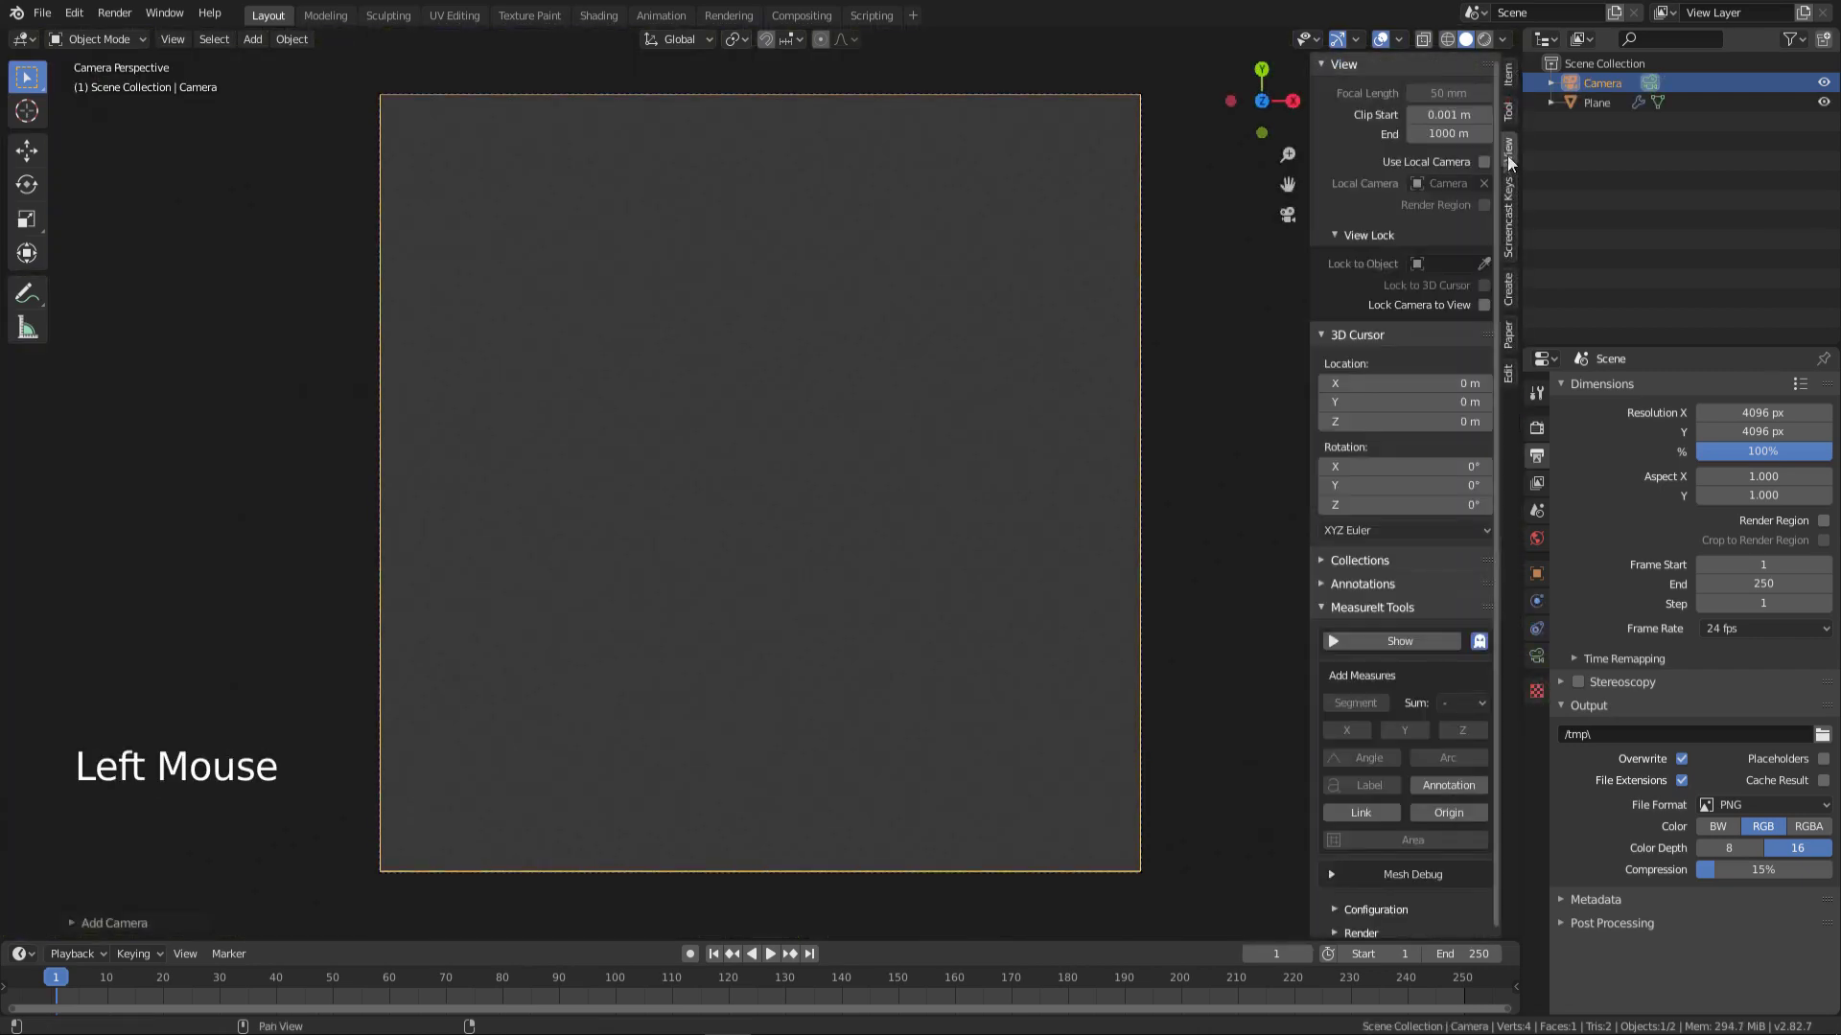
{"action": "key", "text": "n"}
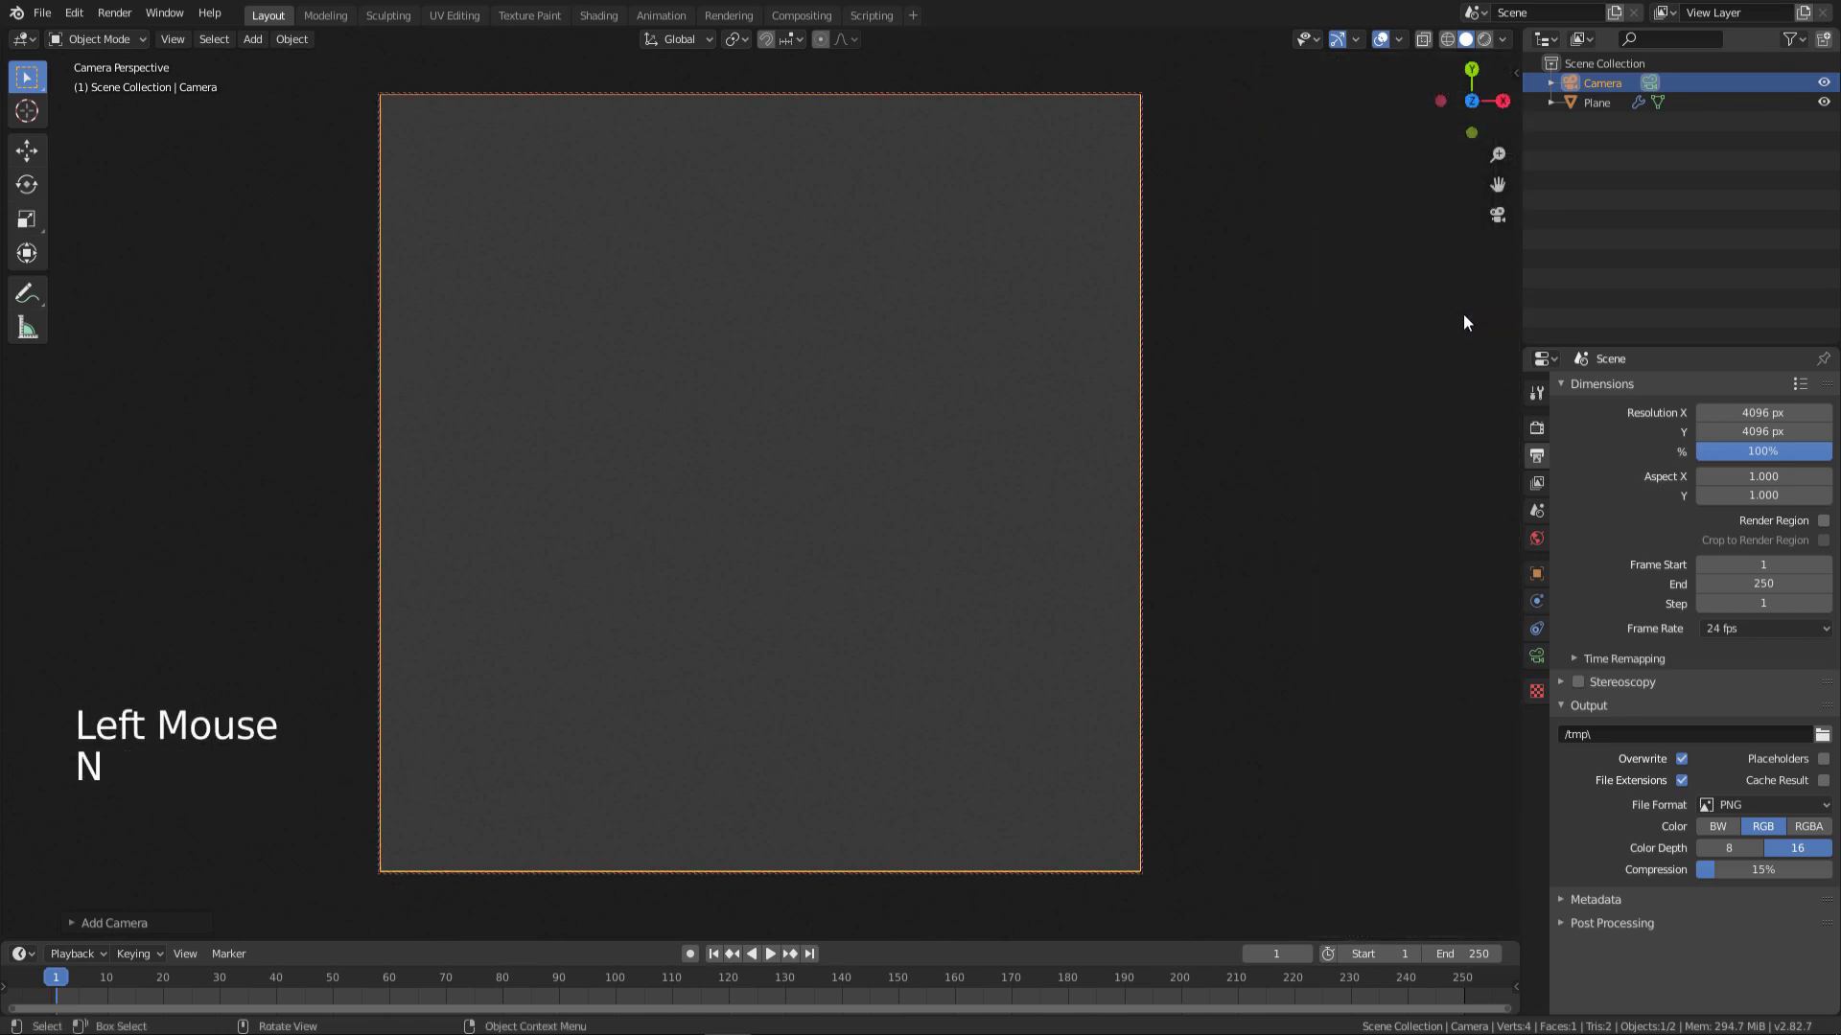
{"action": "middle_click_drag", "start_coordinate": [1405, 324], "coordinate": [1325, 415], "text": "ctrl"}
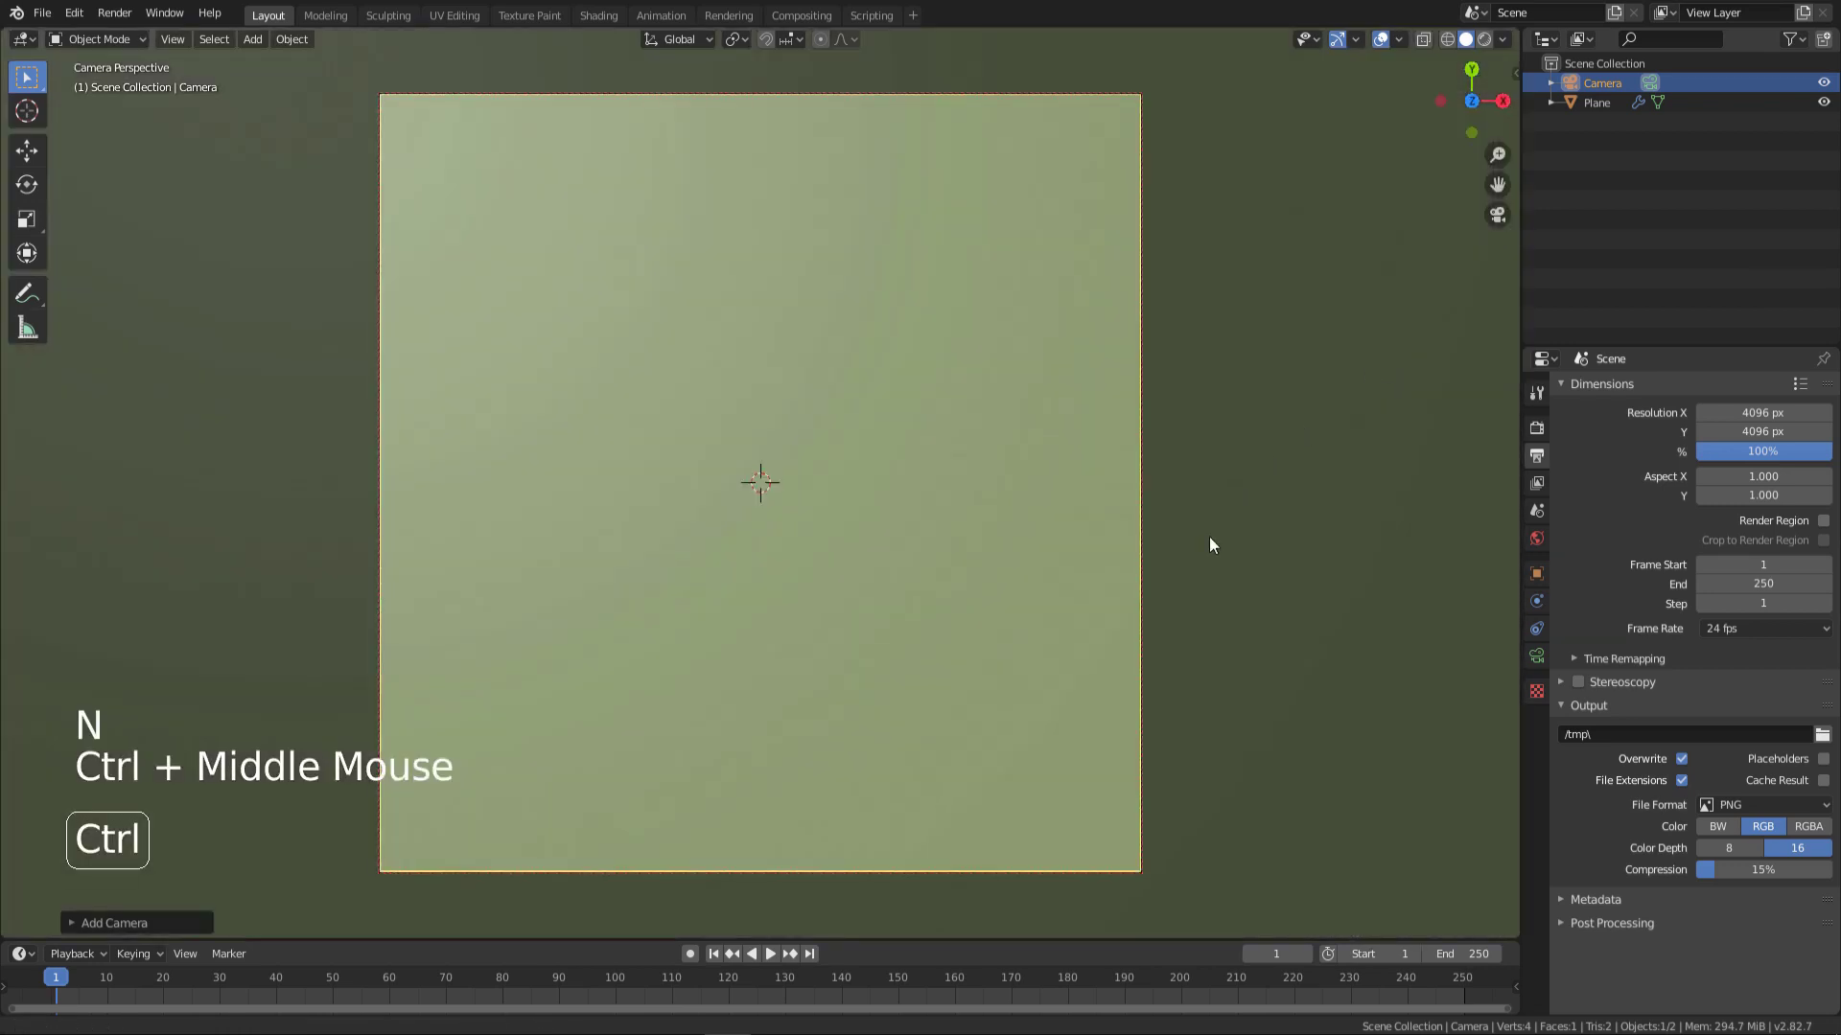
{"action": "middle_click_drag", "start_coordinate": [1210, 537], "coordinate": [1274, 500], "text": "ctrl"}
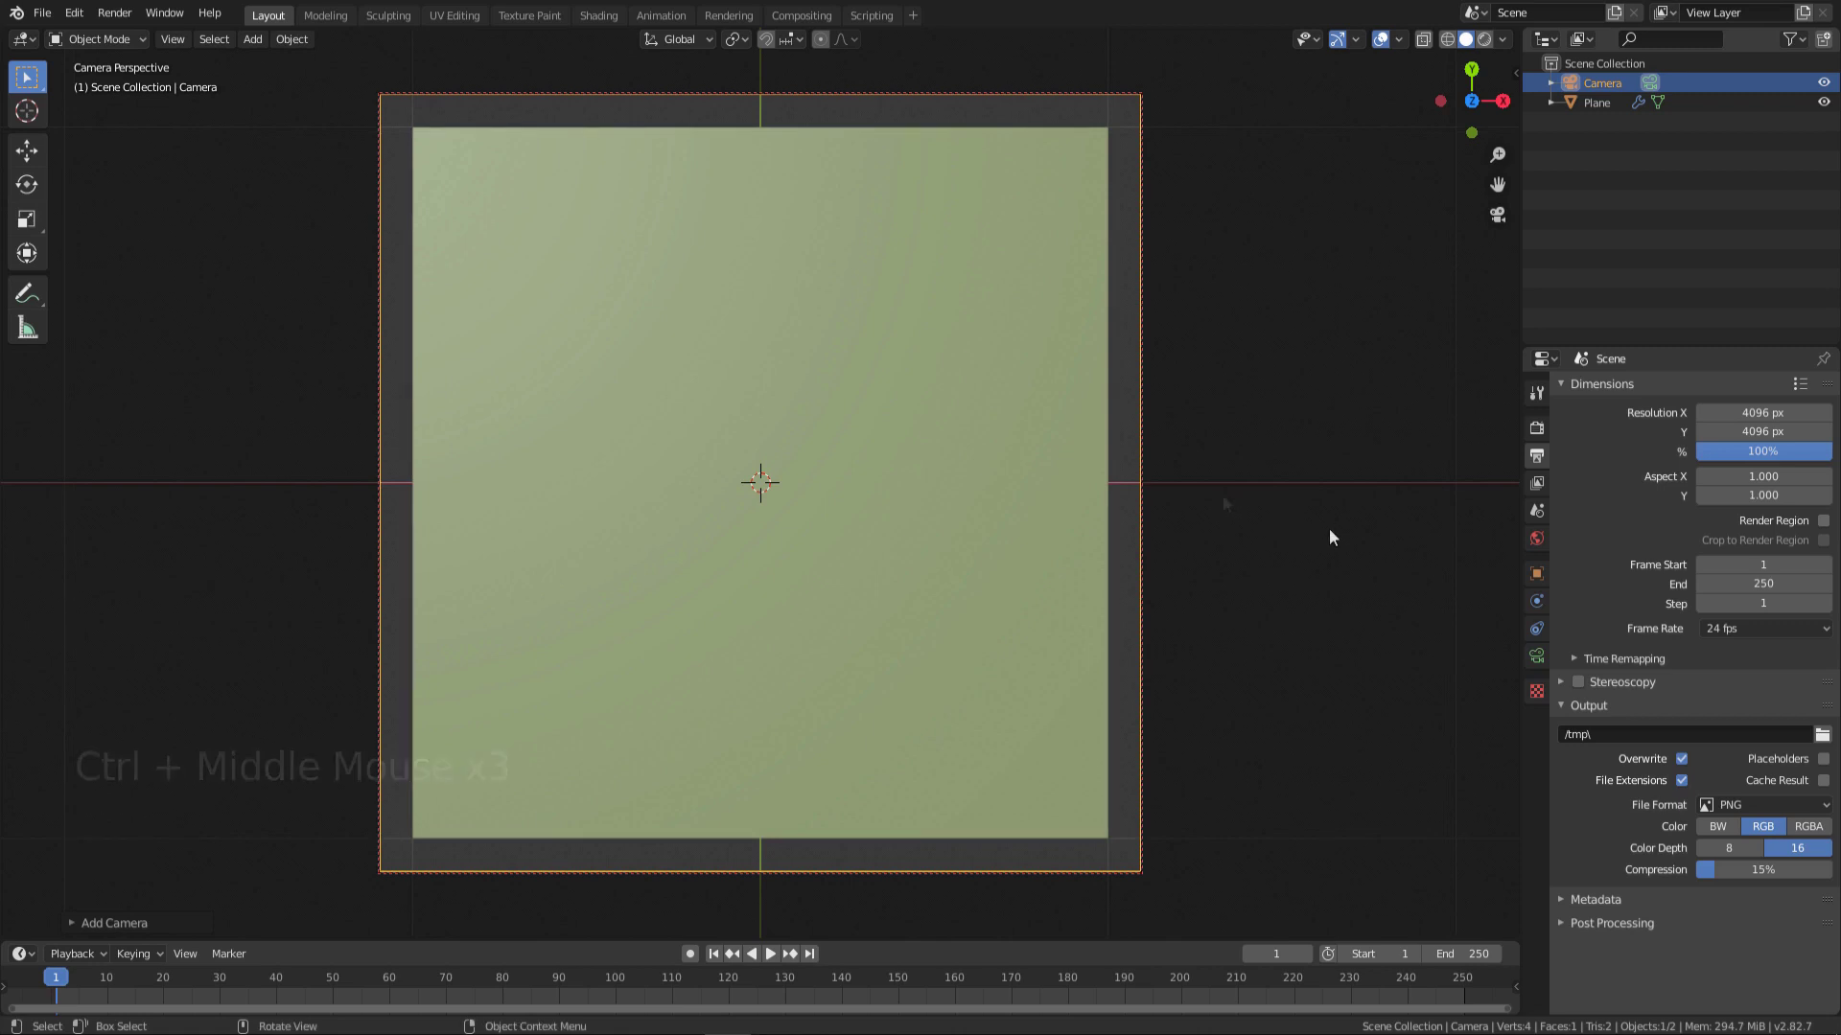
Step: Make the camera orthographic with an orthographic scale of 2
{"action": "left_click", "coordinate": [1537, 656]}
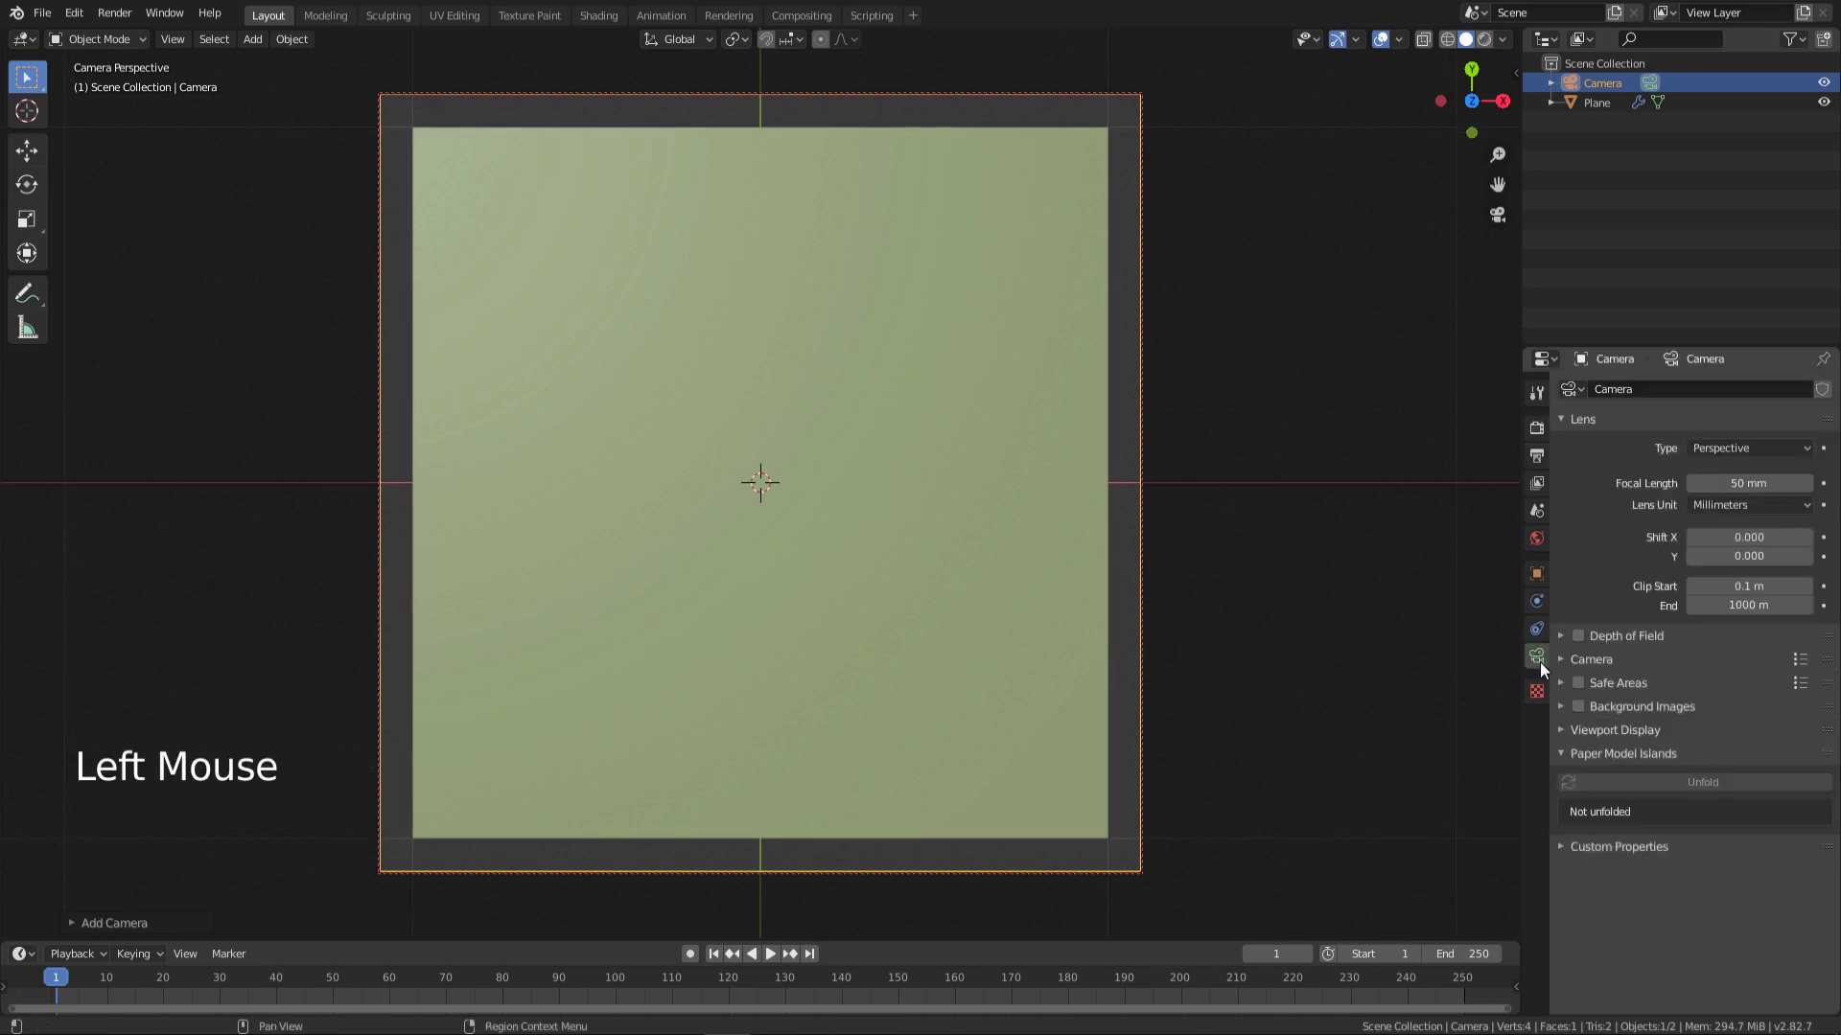
{"action": "left_click", "coordinate": [1718, 447]}
{"action": "left_click", "coordinate": [1721, 492]}
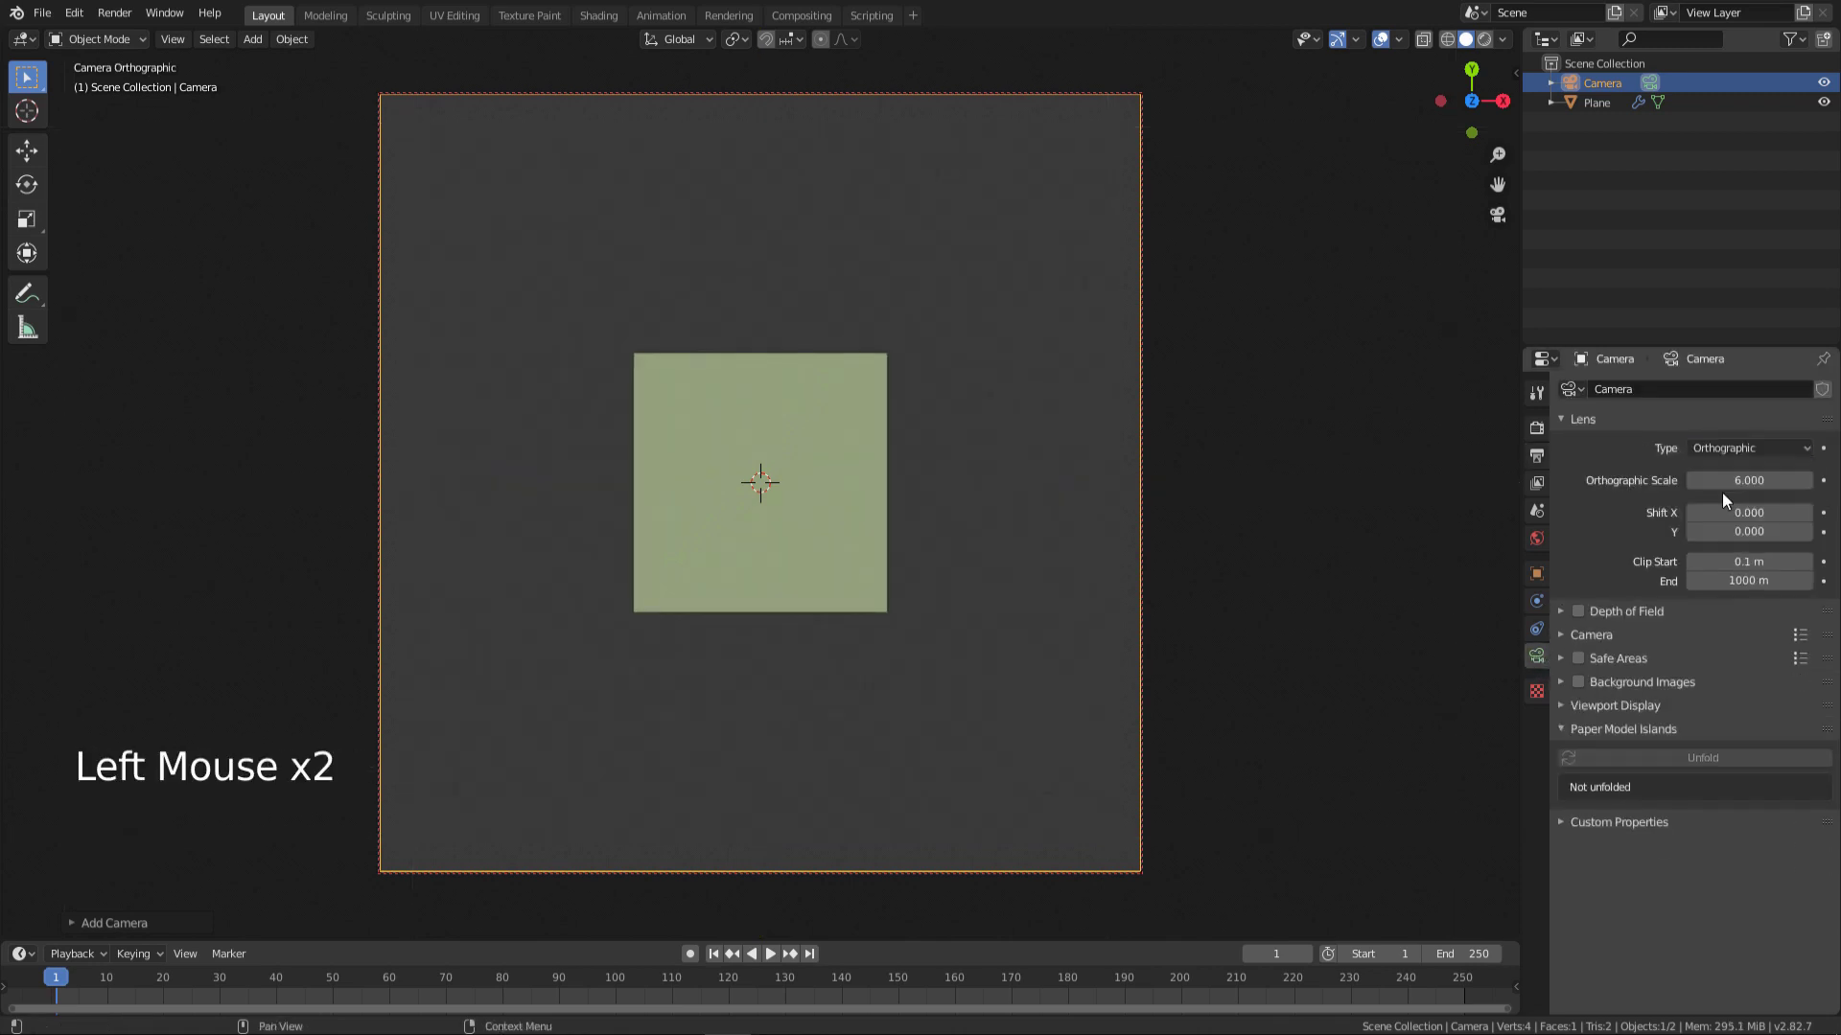
{"action": "left_click", "coordinate": [1735, 480]}
{"action": "type", "text": "2"}
{"action": "key", "text": "Return"}
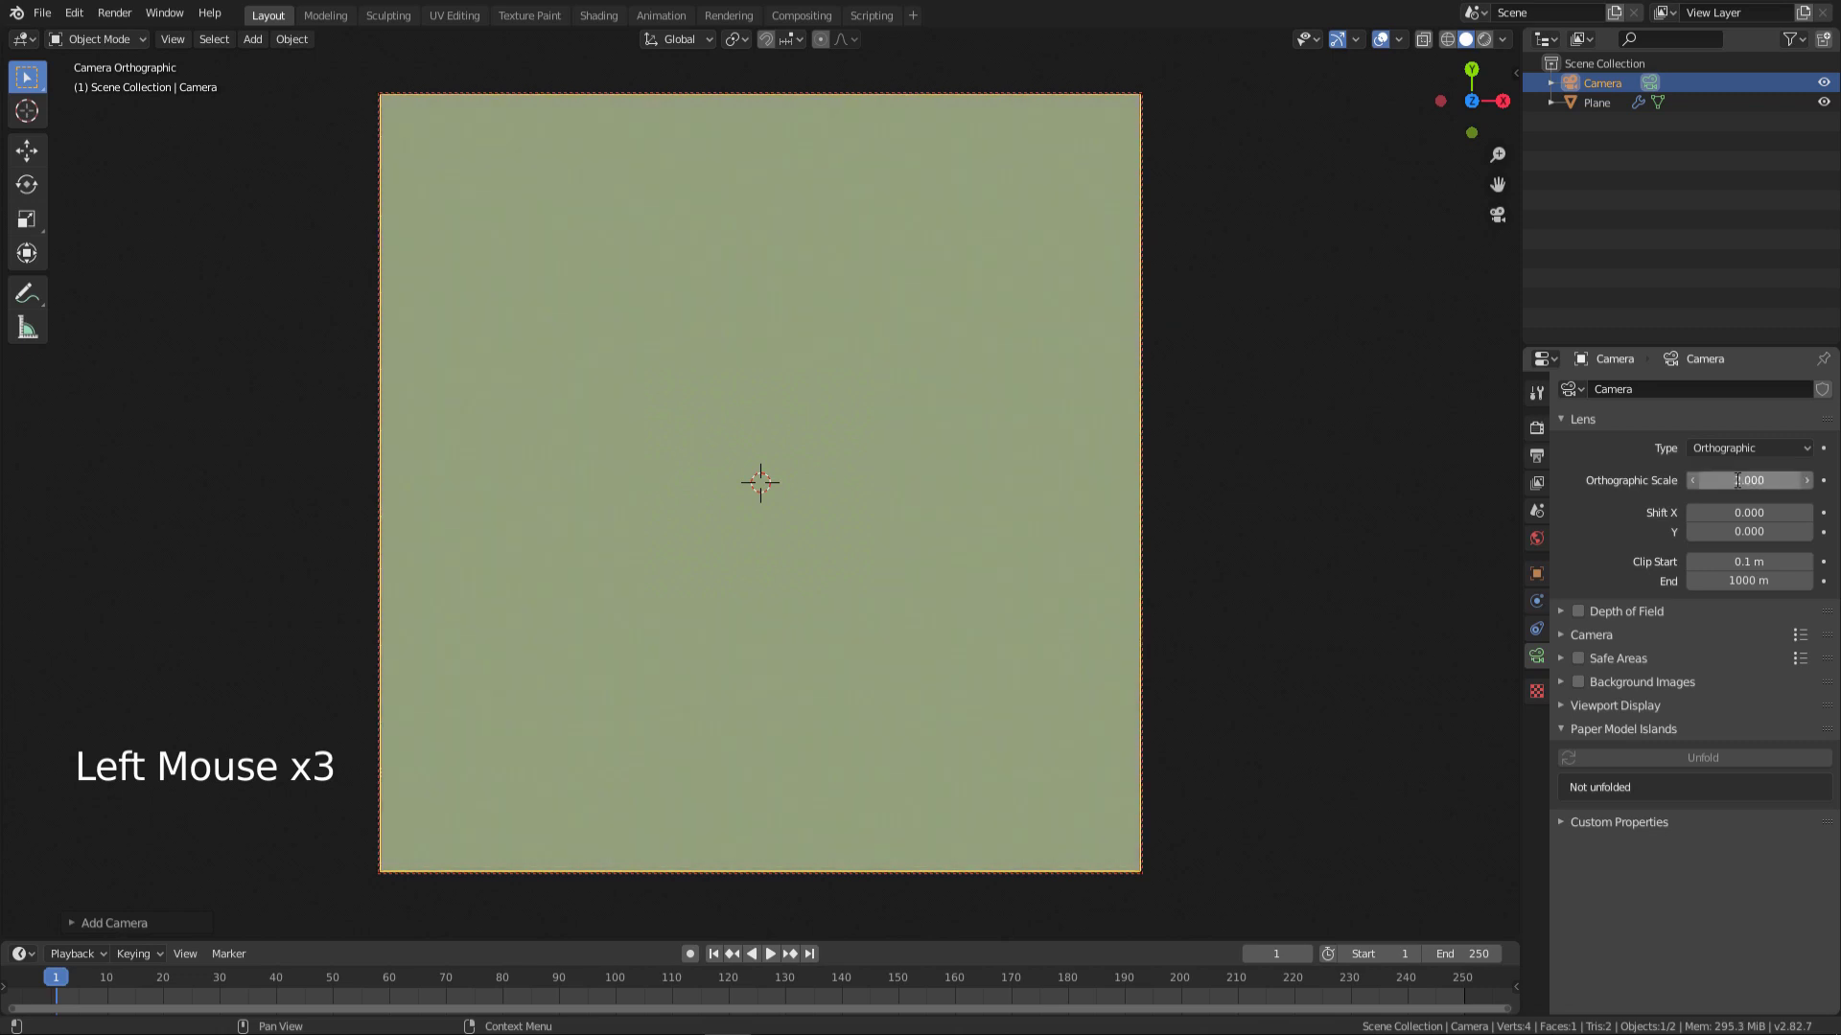
Step: Render the plane through the camera as a normal map image and save it
{"action": "left_click", "coordinate": [114, 13]}
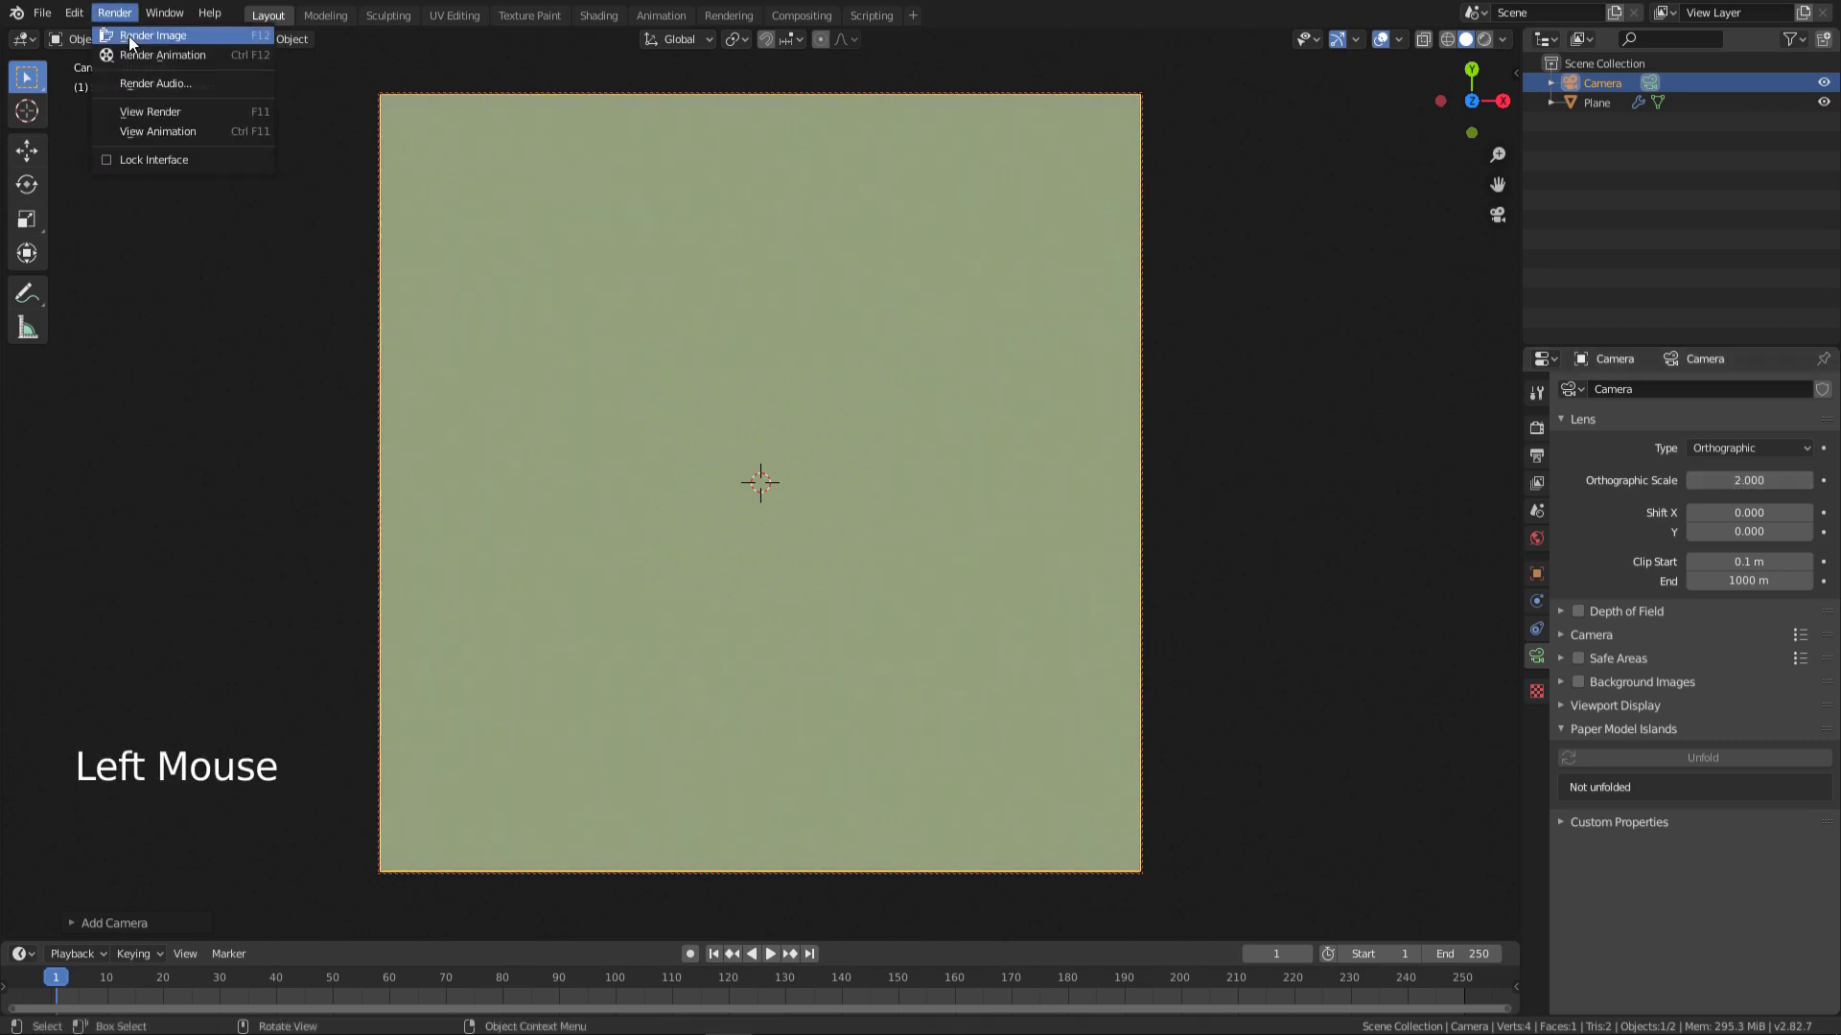
{"action": "left_click", "coordinate": [130, 38]}
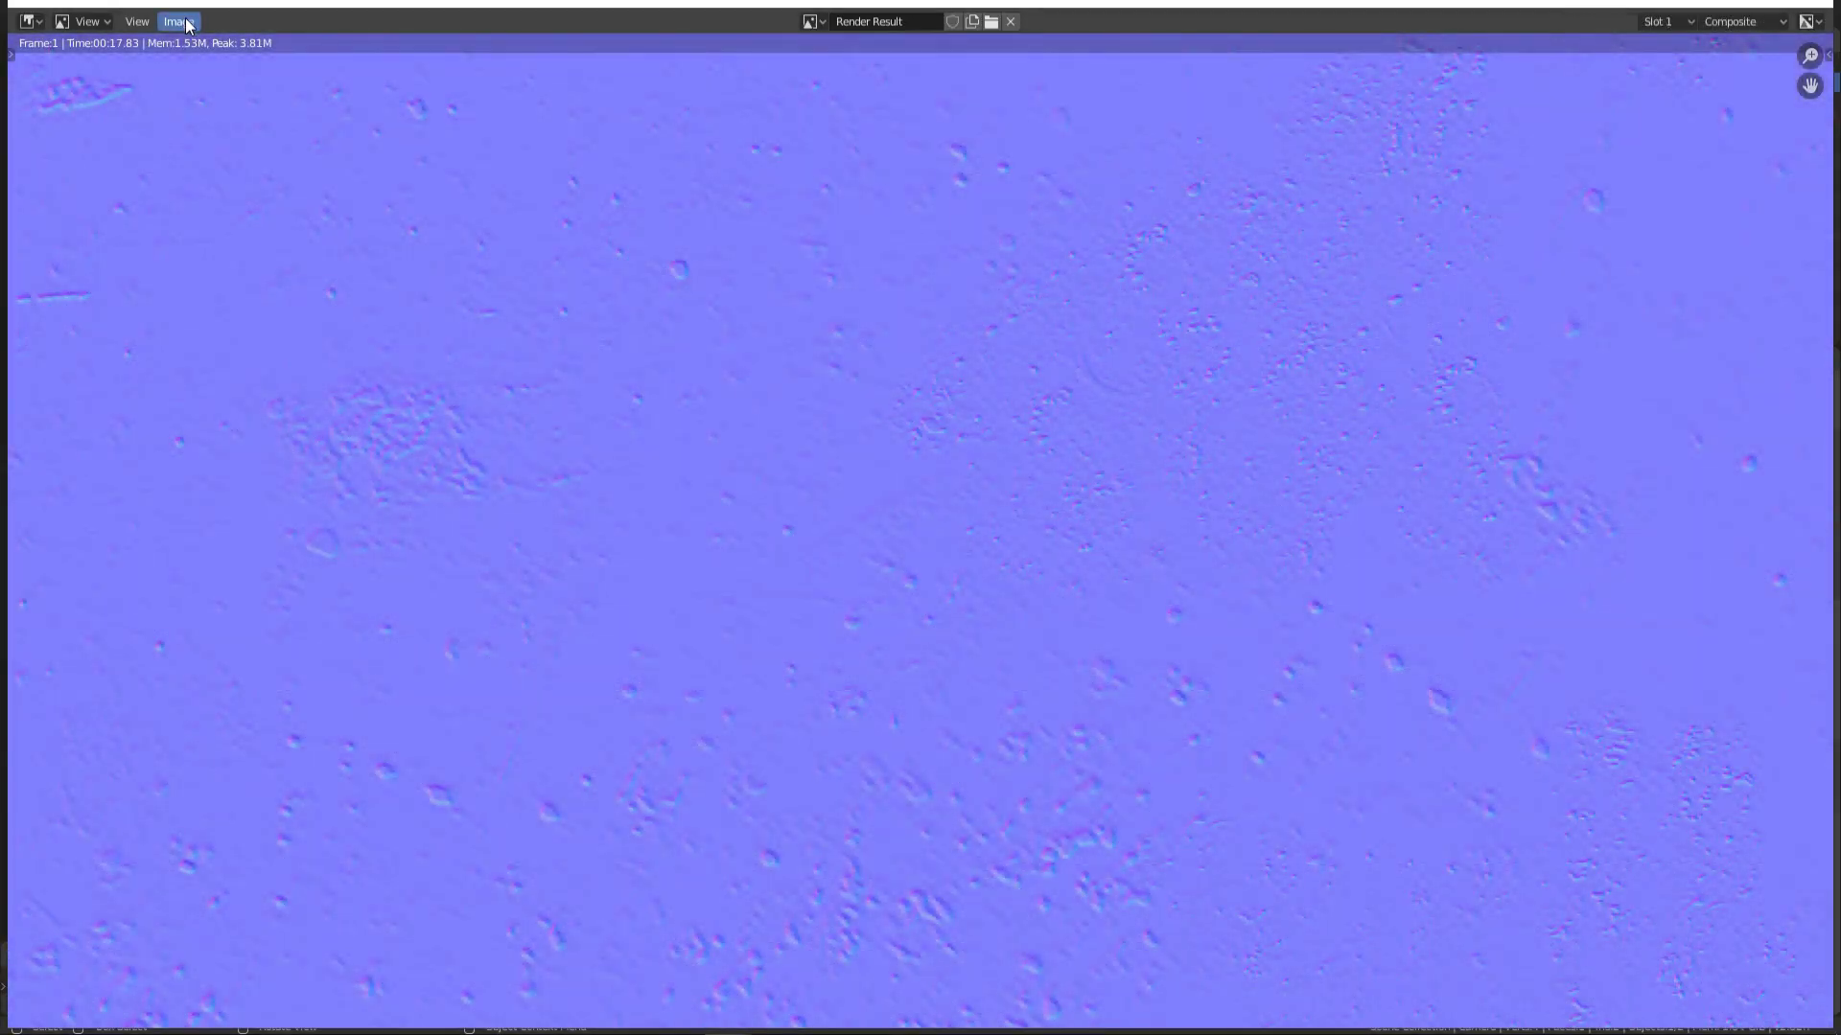
{"action": "left_click", "coordinate": [179, 21]}
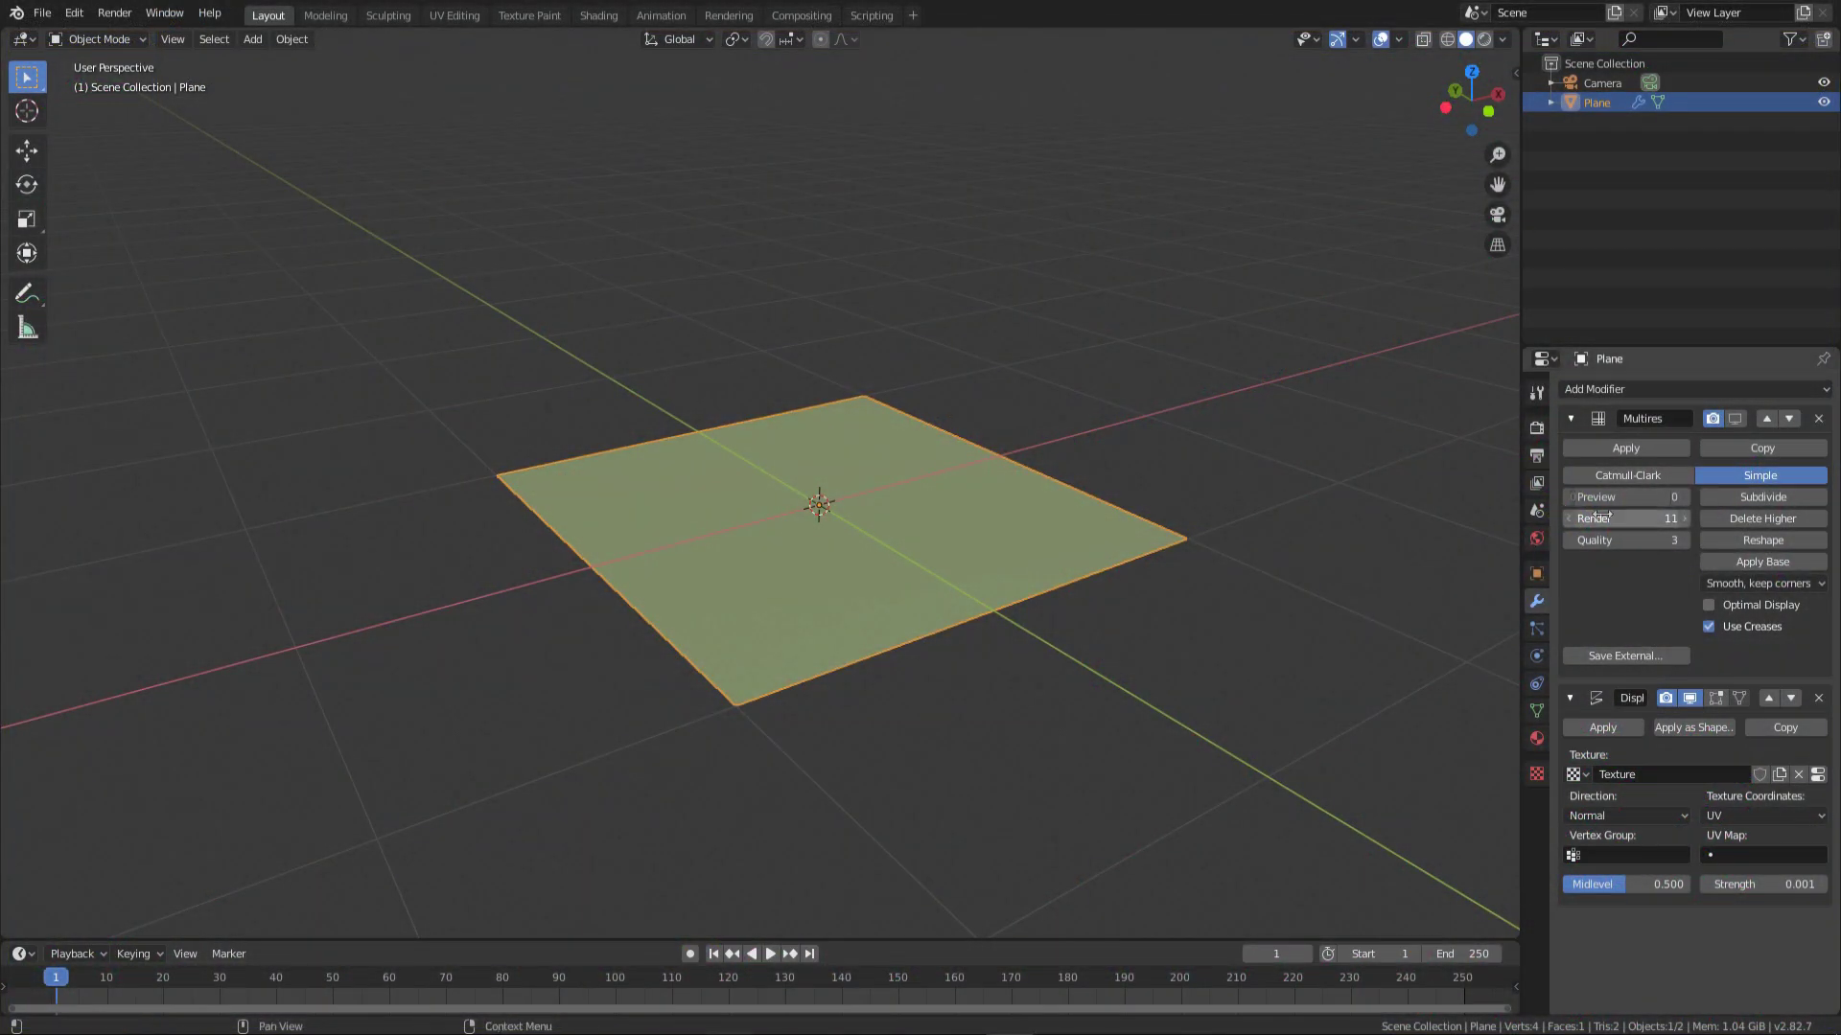
Step: Set the Multires preview level to 1 and link the brush normal texture into the Normal Map
{"action": "left_click", "coordinate": [1620, 497]}
{"action": "type", "text": "1"}
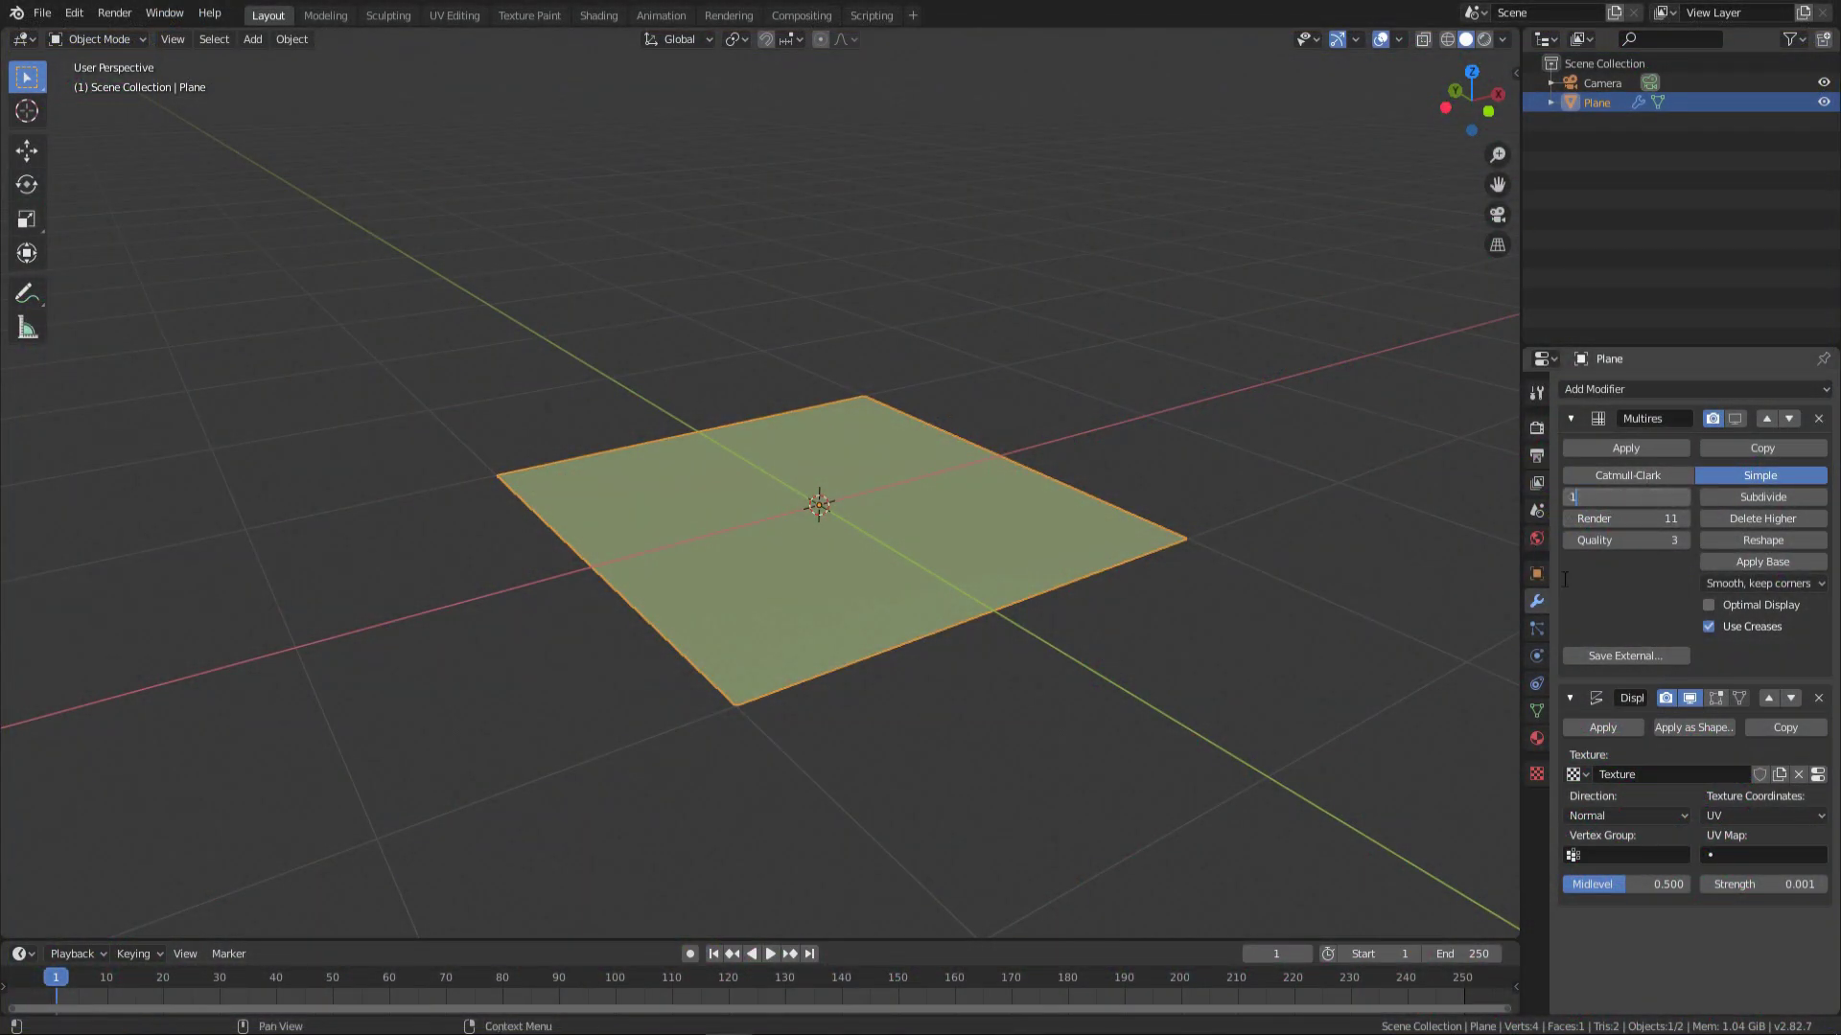
{"action": "key", "text": "Return"}
{"action": "right_click", "coordinate": [1060, 546]}
{"action": "left_click", "coordinate": [1064, 548]}
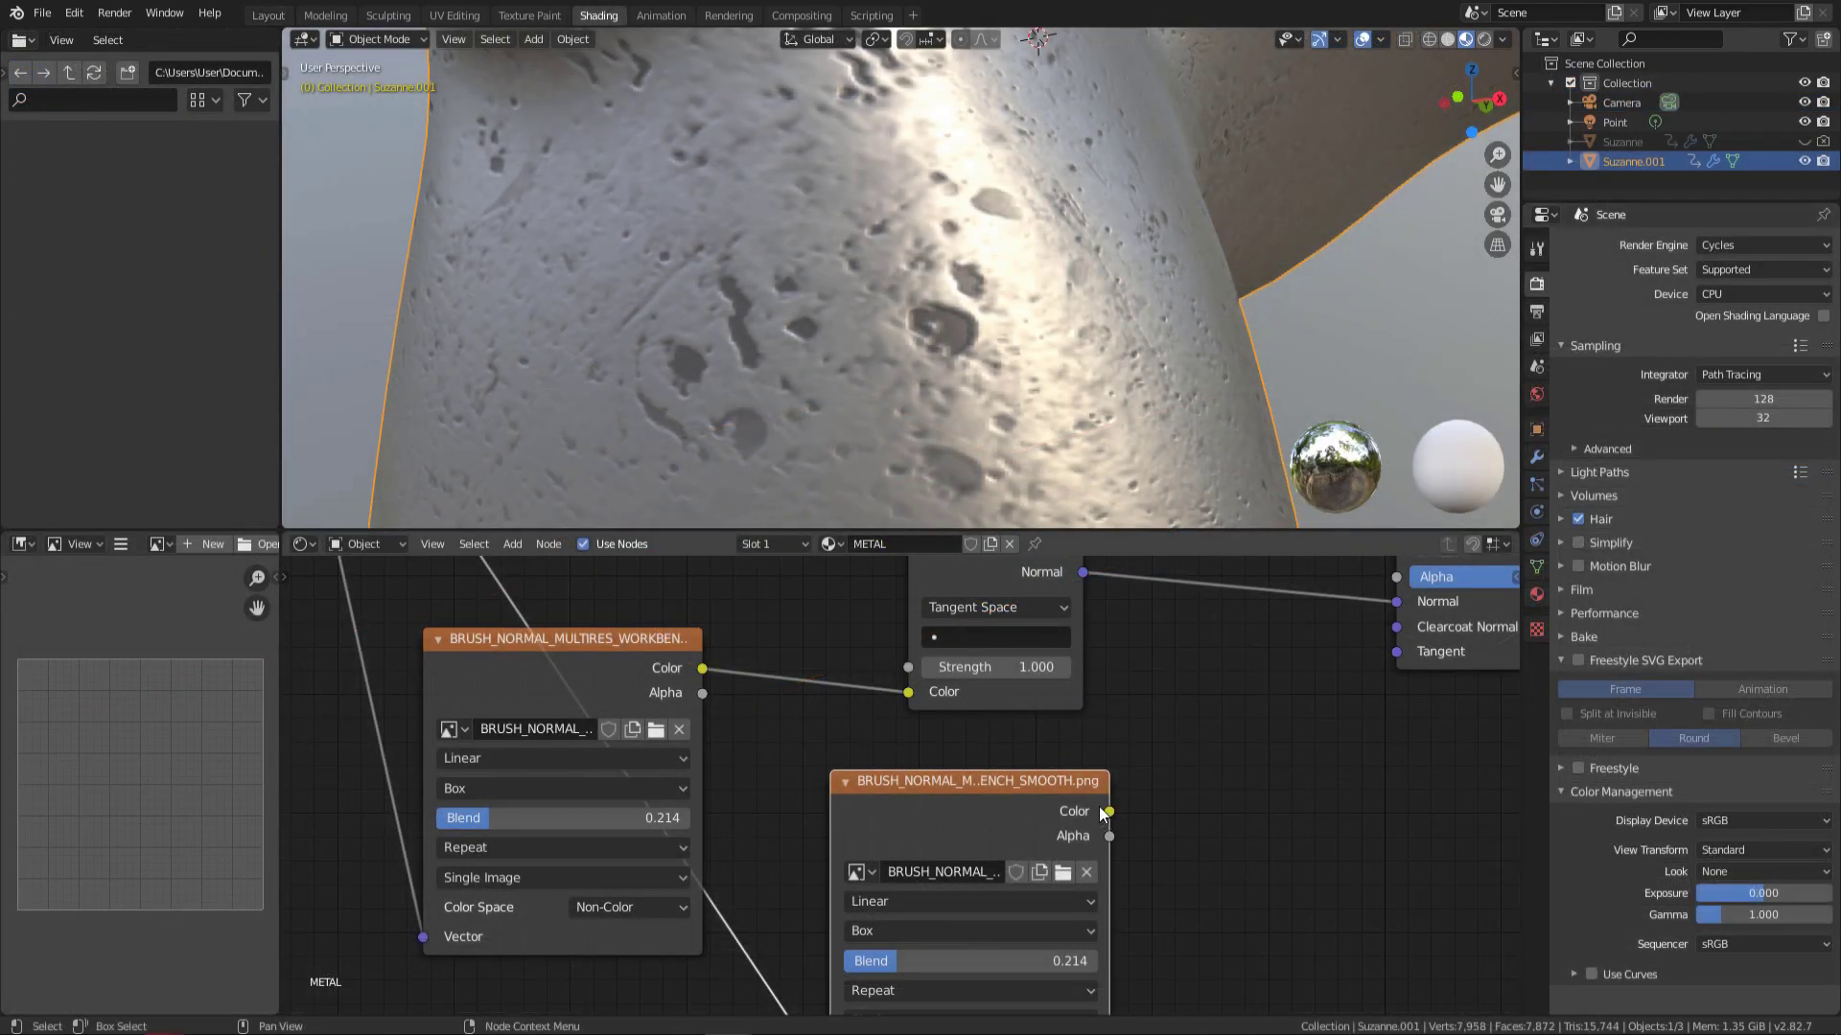
{"action": "left_click_drag", "start_coordinate": [1109, 811], "coordinate": [924, 696]}
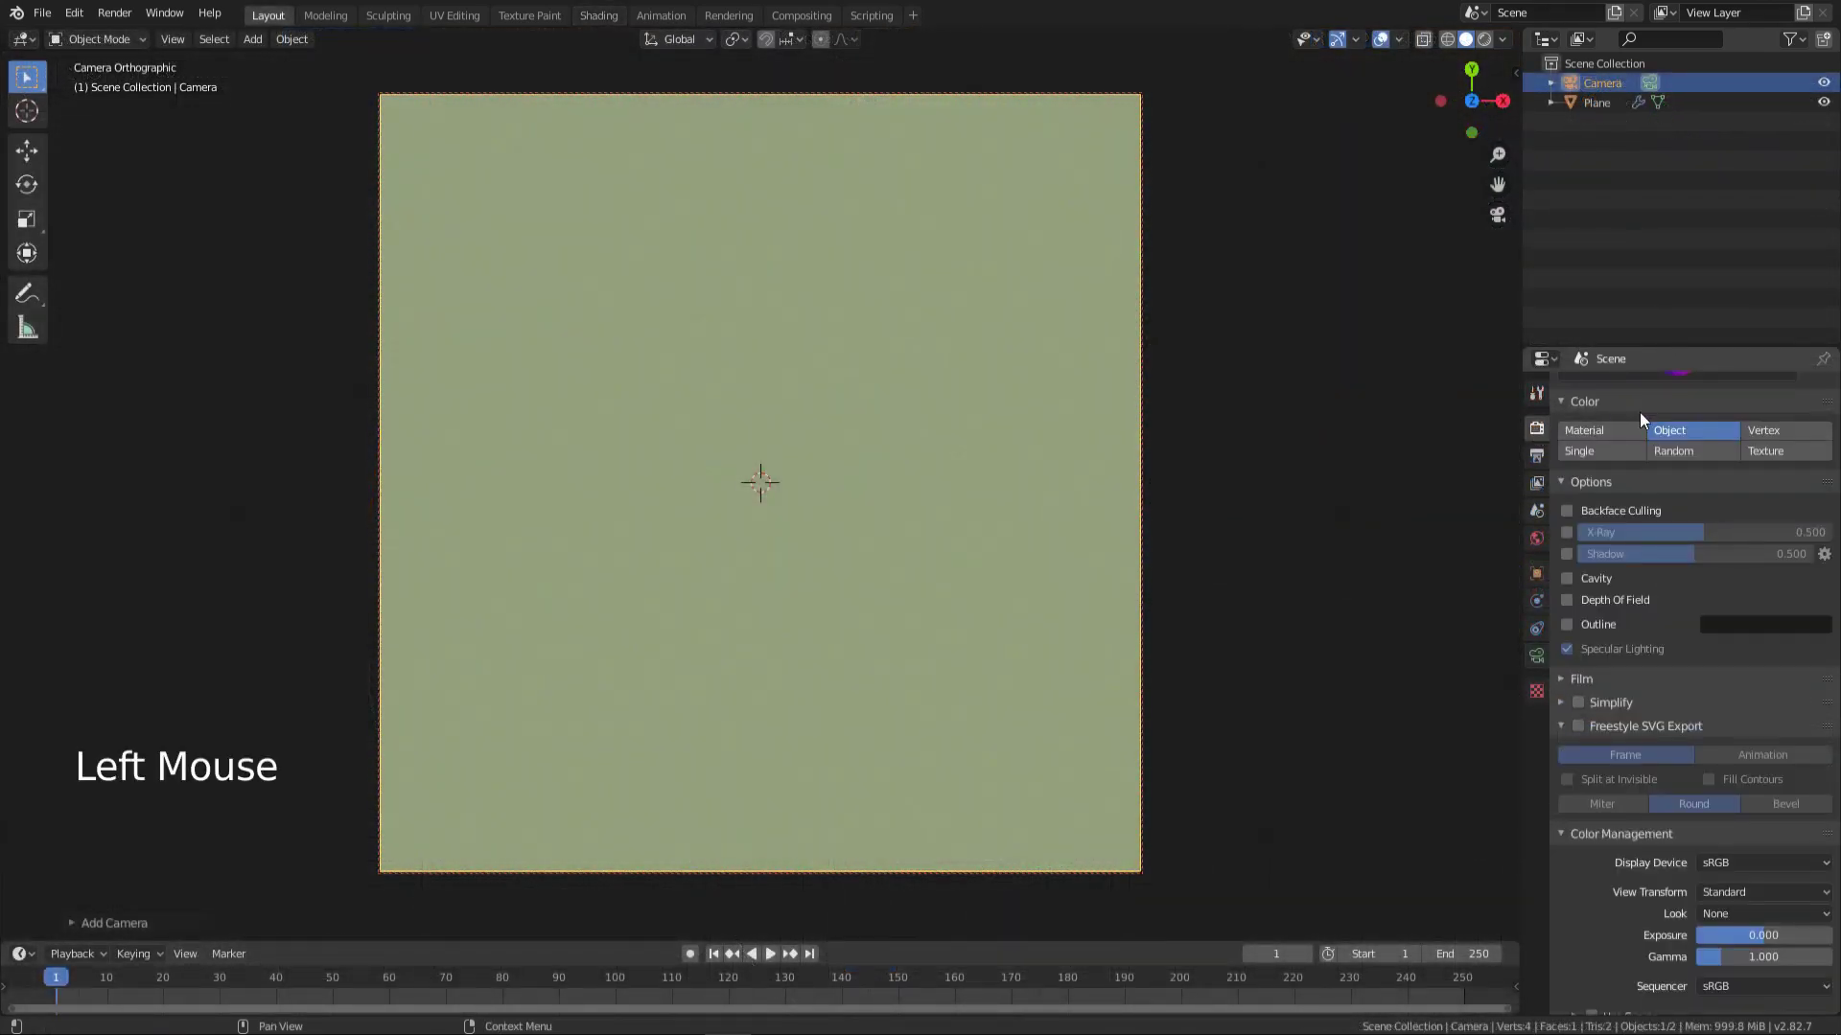
Step: Switch the render engine to Eevee and enable the Normal pass in View Layer properties
{"action": "middle_click_drag", "start_coordinate": [1640, 413], "coordinate": [1630, 659]}
{"action": "left_click", "coordinate": [1736, 392]}
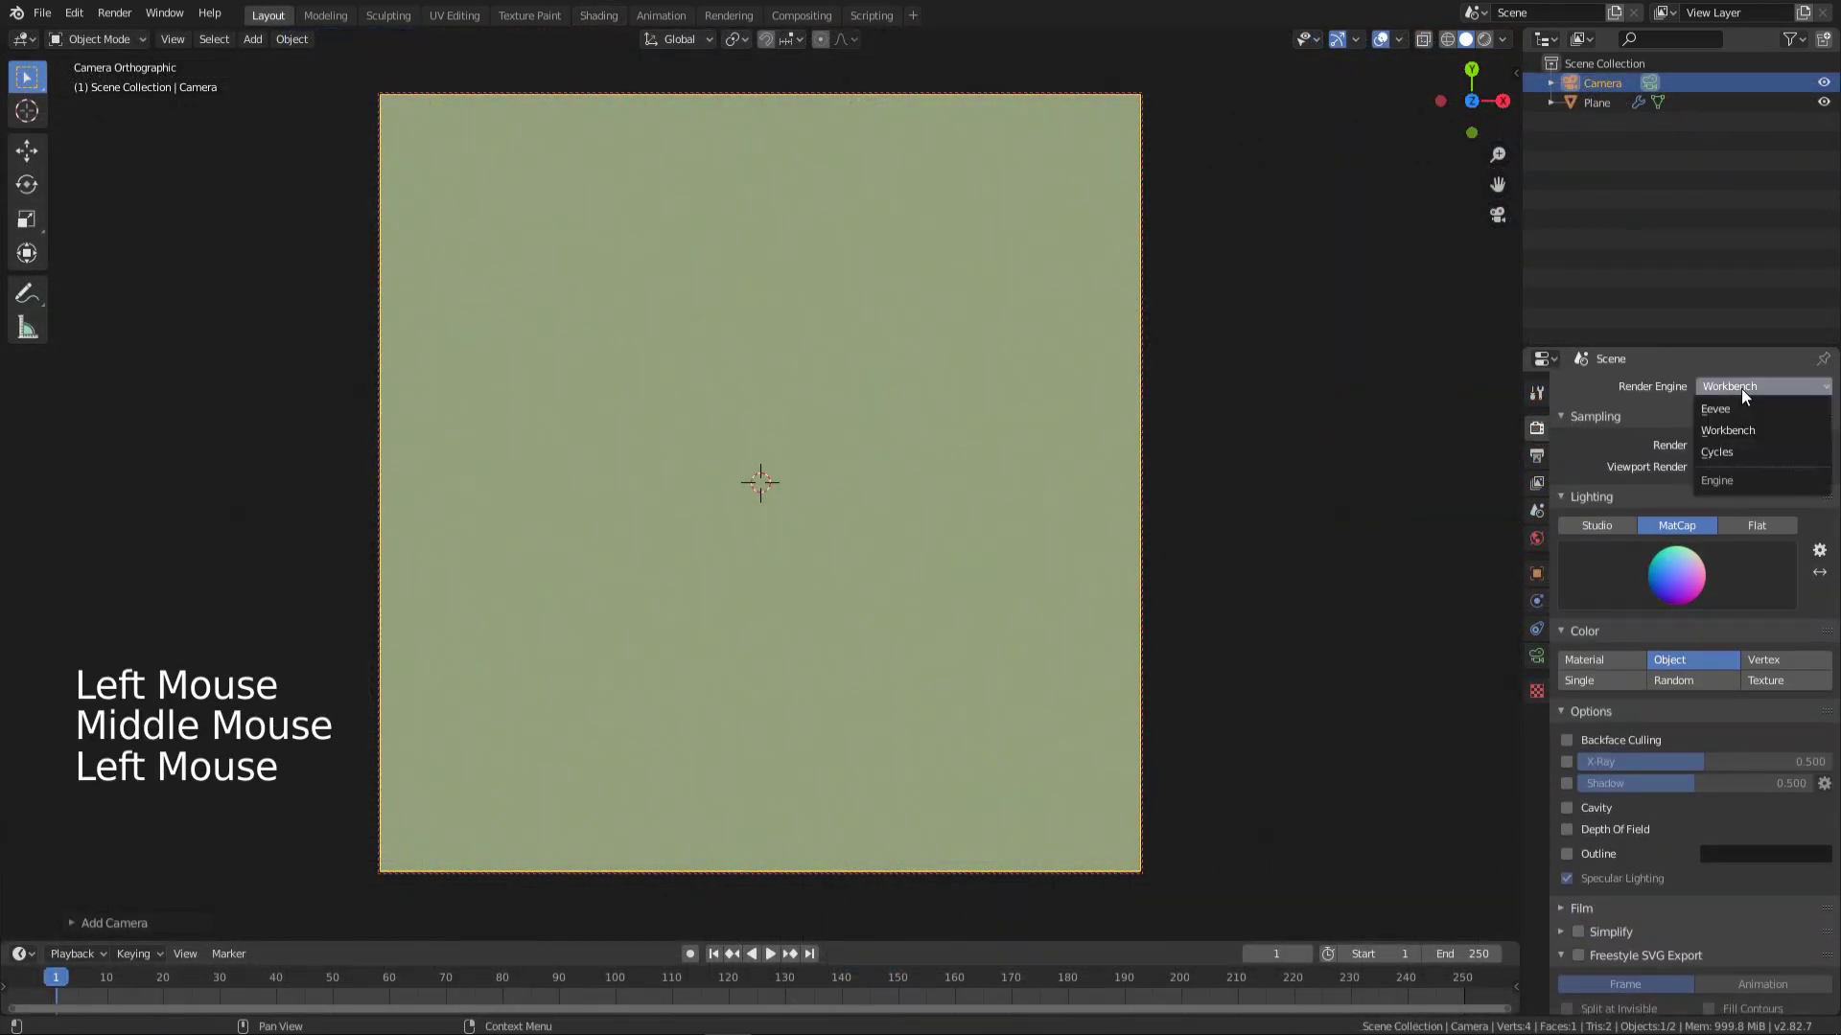
{"action": "left_click", "coordinate": [1739, 405]}
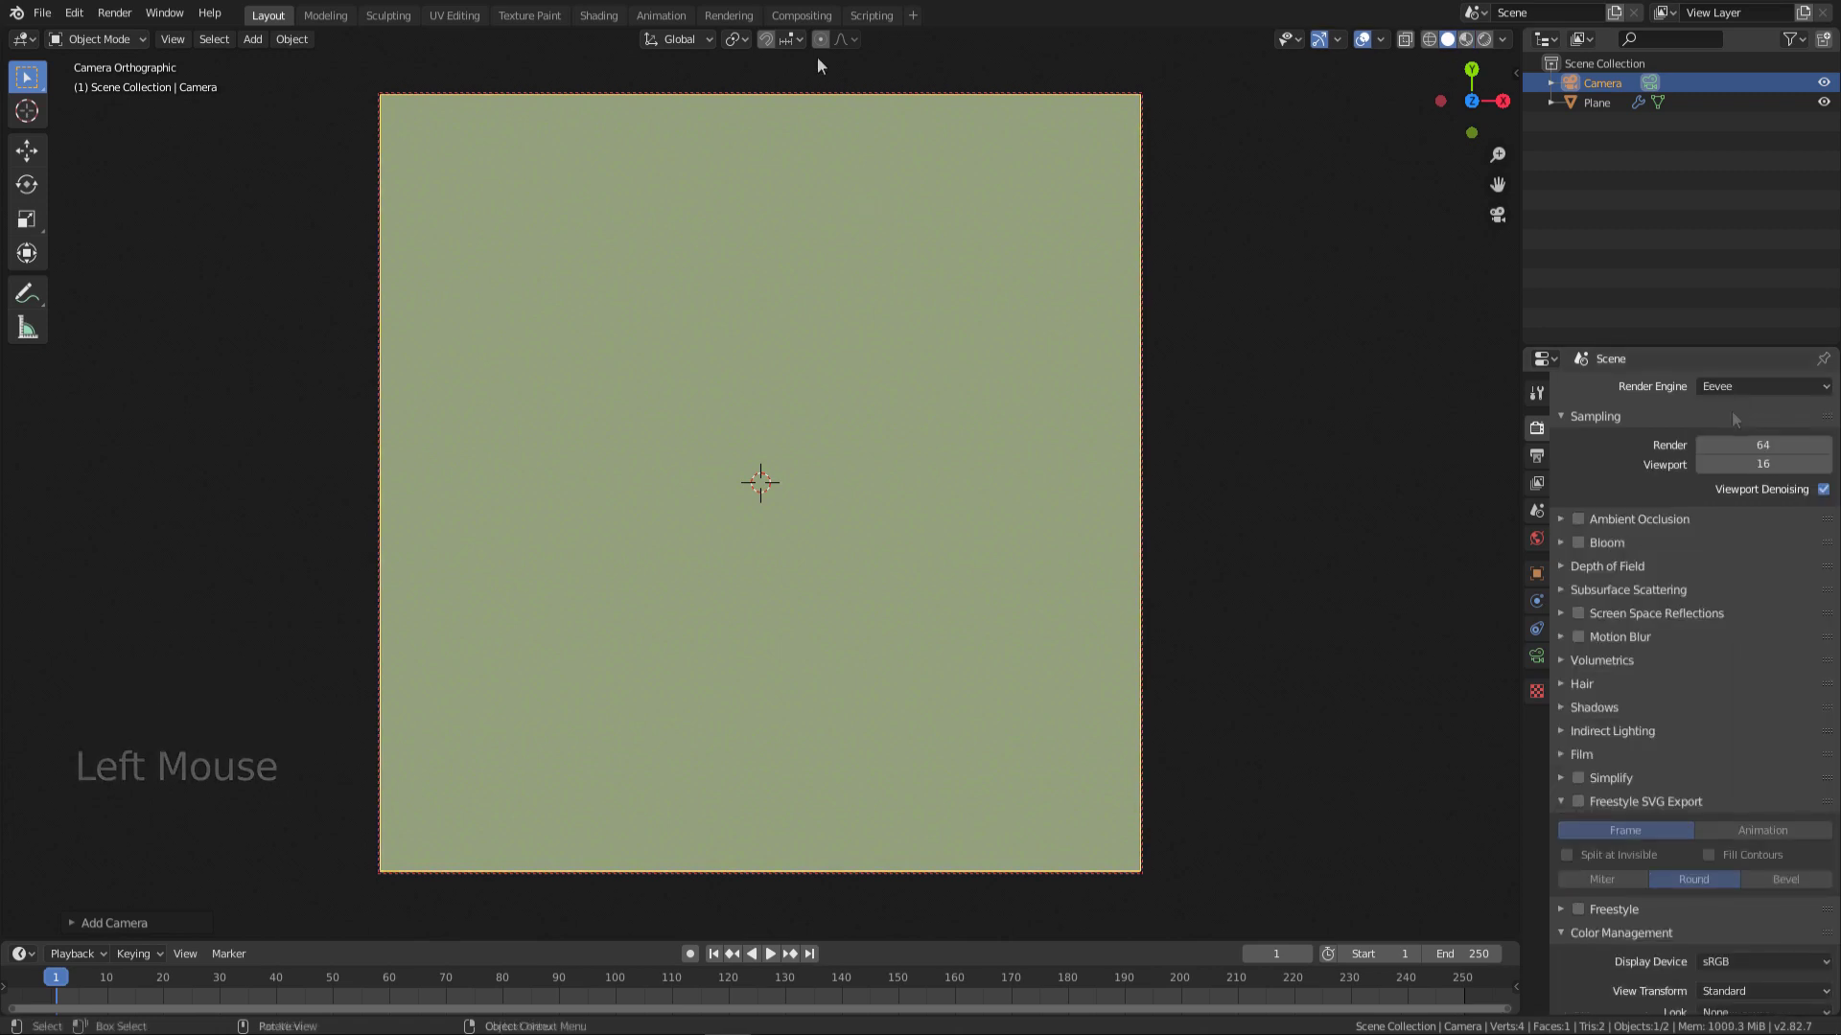
{"action": "left_click", "coordinate": [814, 20]}
{"action": "left_click", "coordinate": [636, 368]}
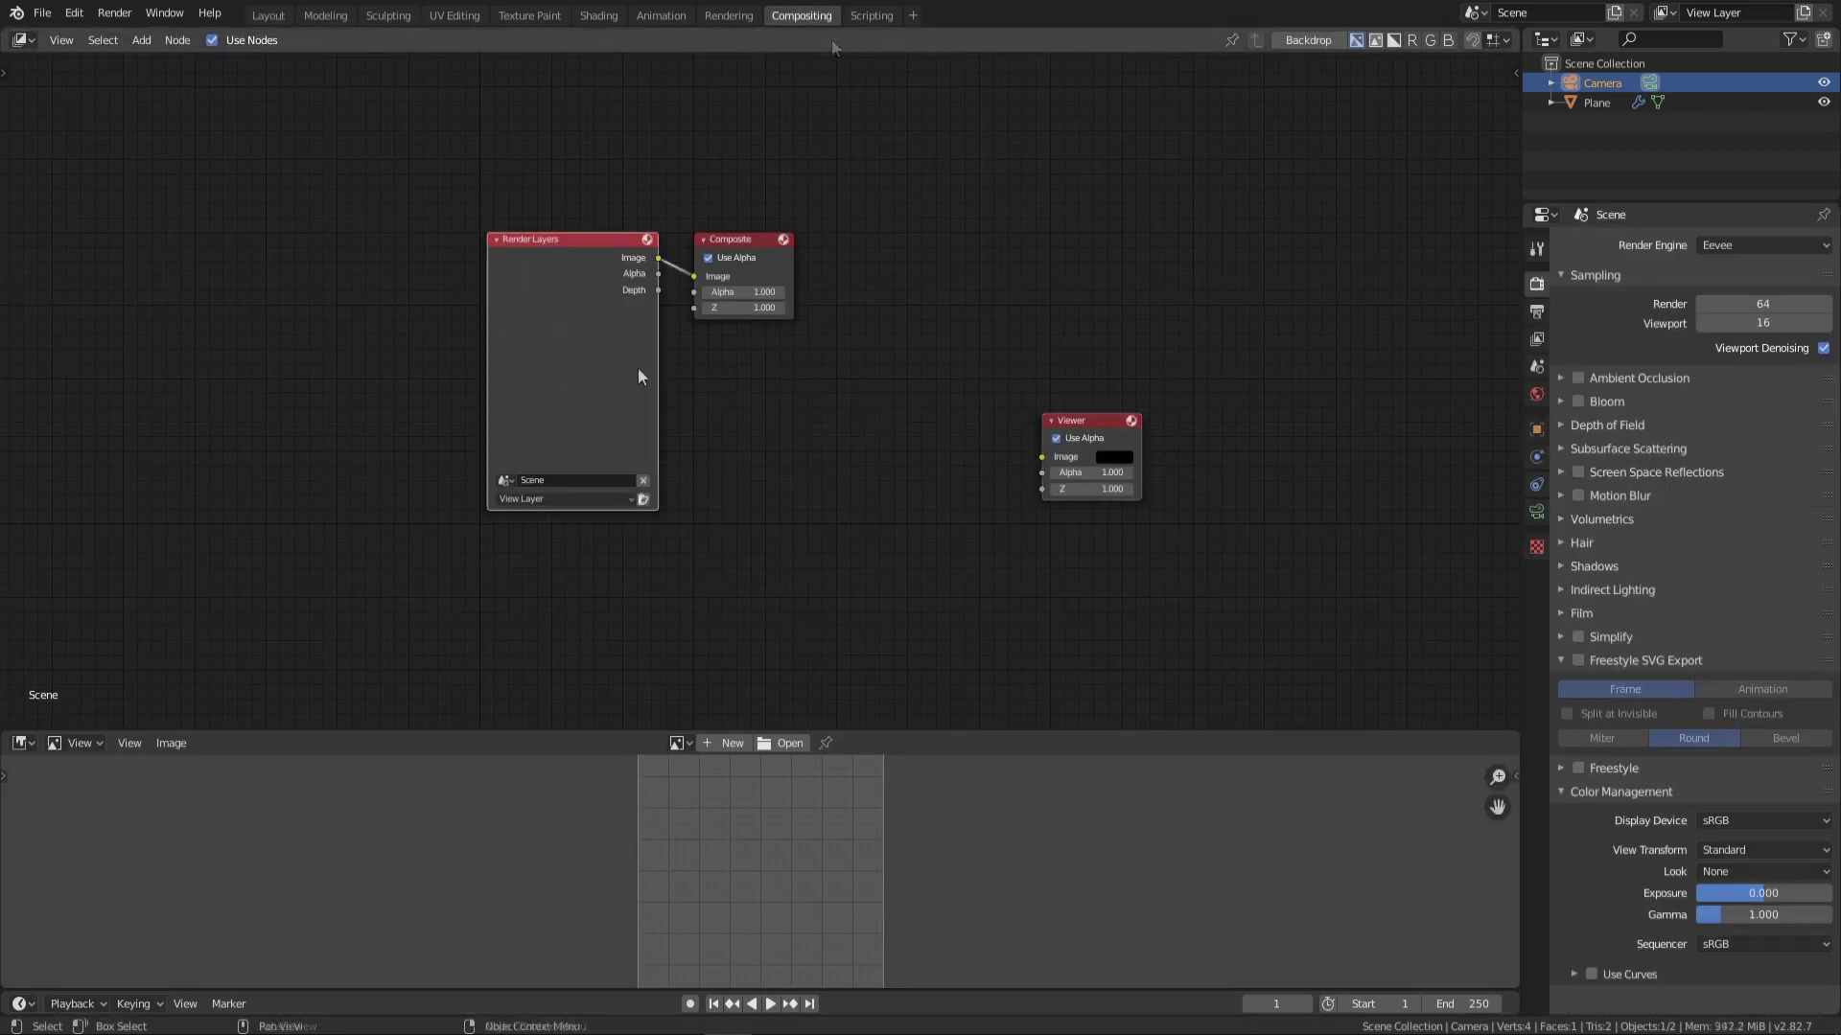
{"action": "left_click", "coordinate": [1537, 340]}
{"action": "left_click", "coordinate": [1804, 371]}
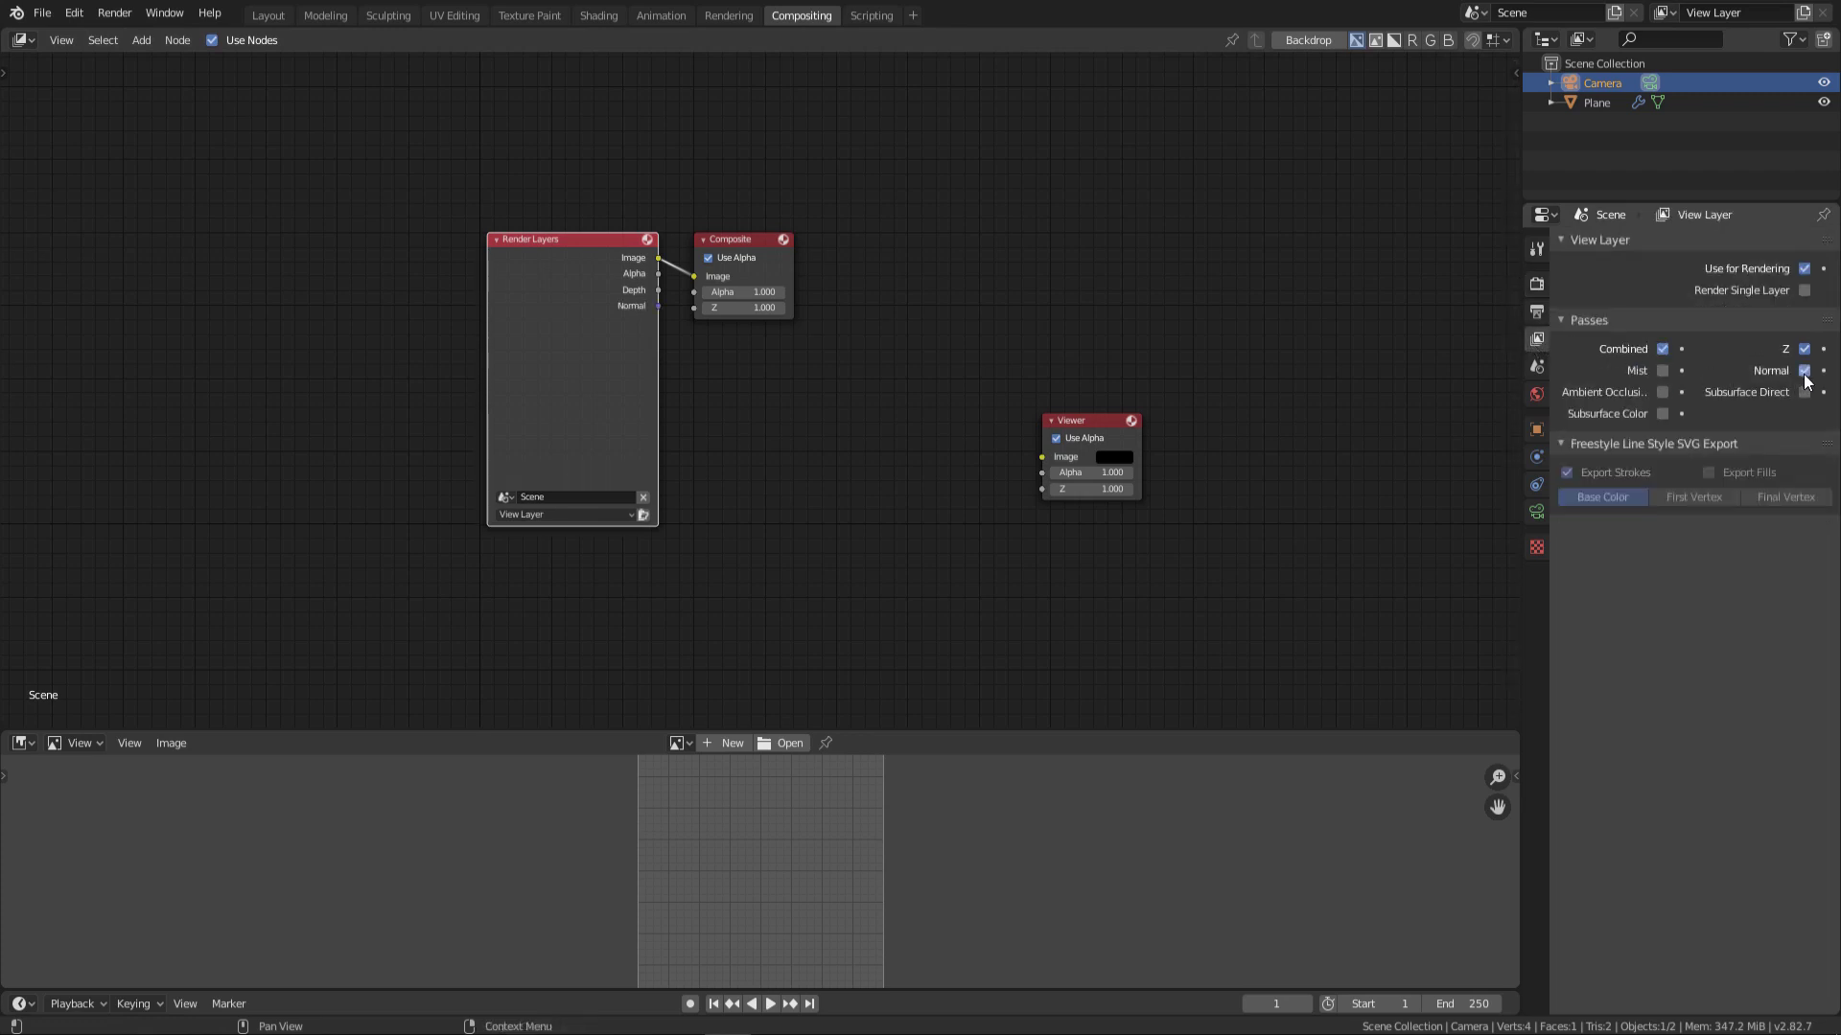
Step: Set the Color Management display device to XYZ
{"action": "left_click", "coordinate": [1537, 284]}
{"action": "left_click", "coordinate": [1722, 821]}
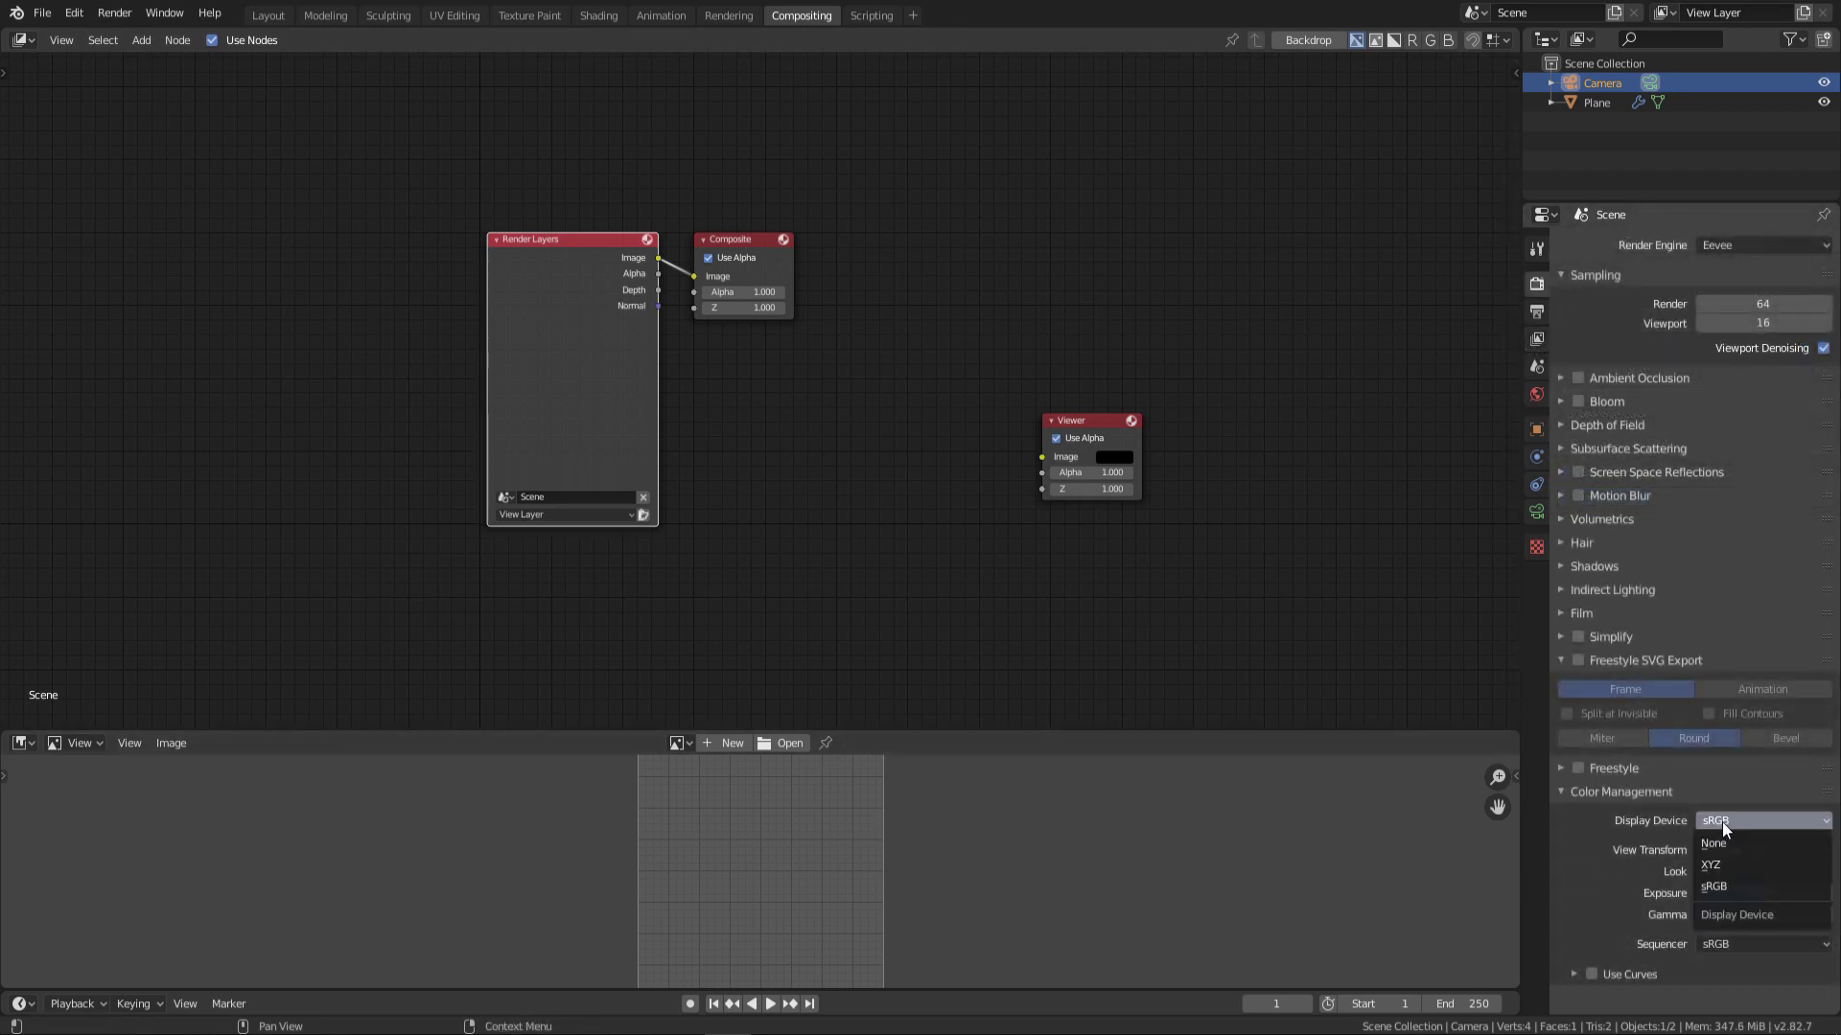
{"action": "left_click", "coordinate": [1728, 867]}
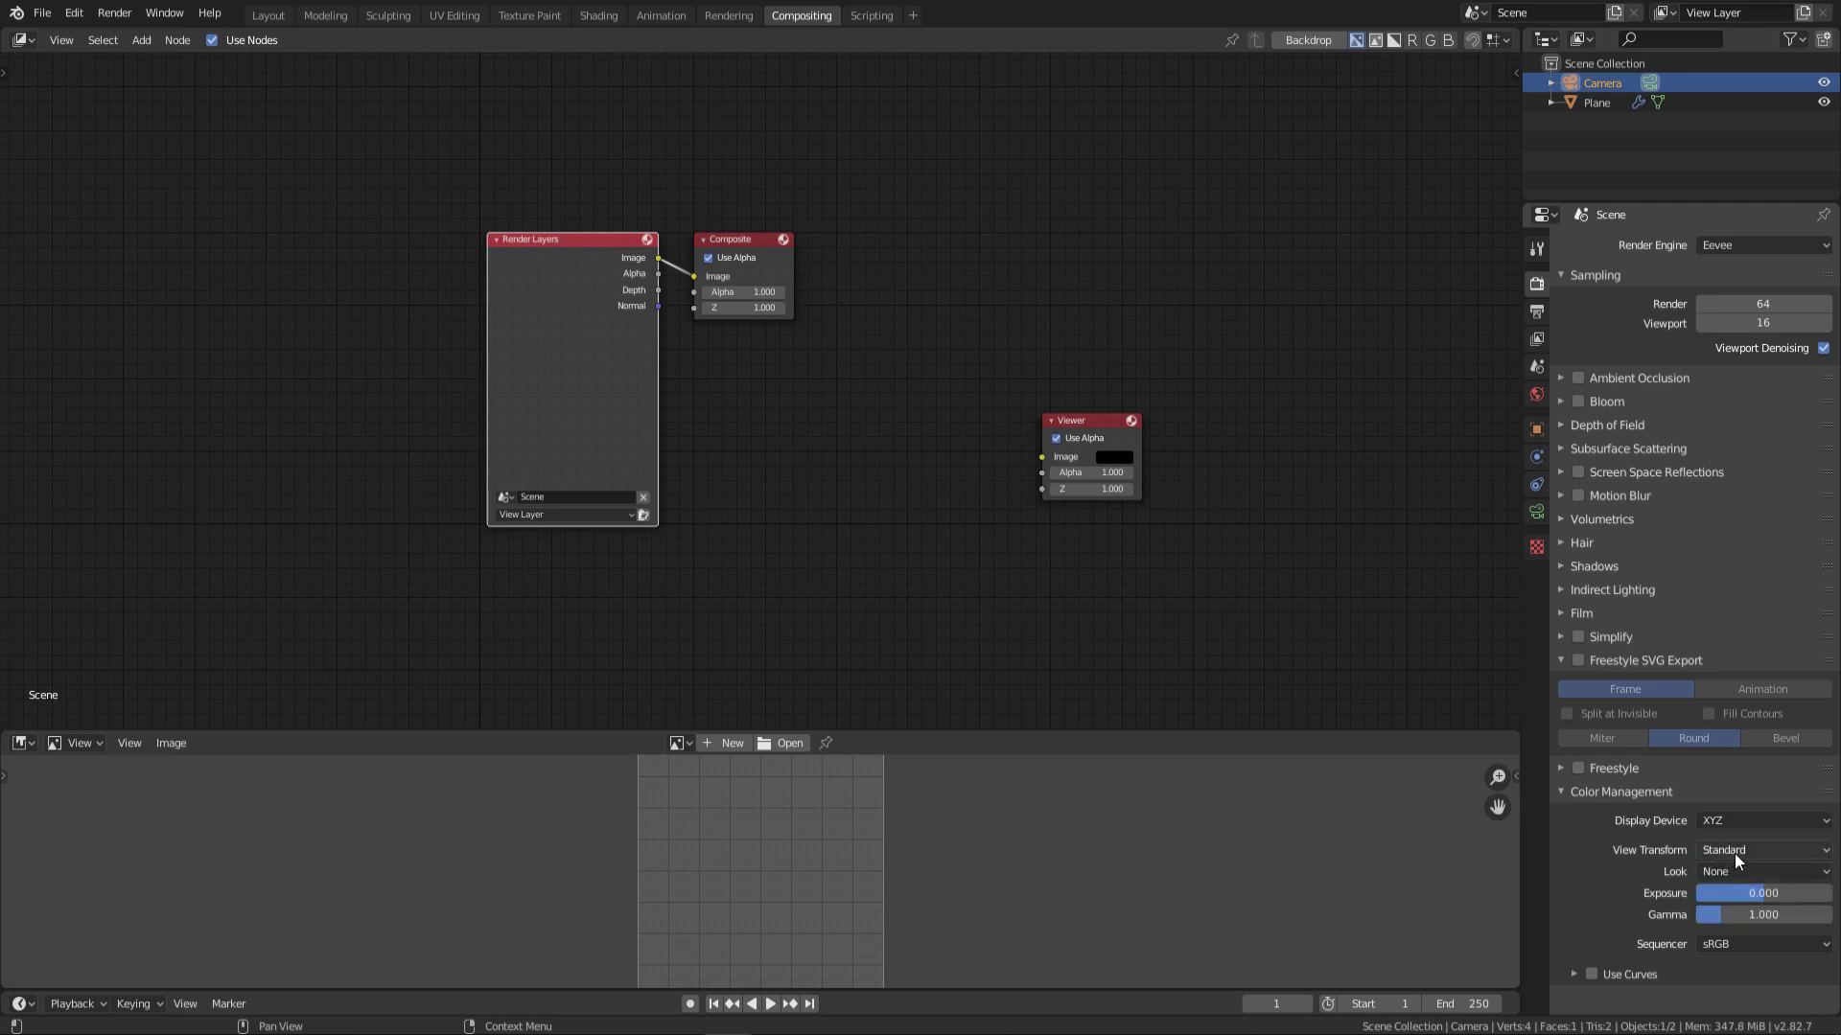
{"action": "left_click", "coordinate": [1735, 850]}
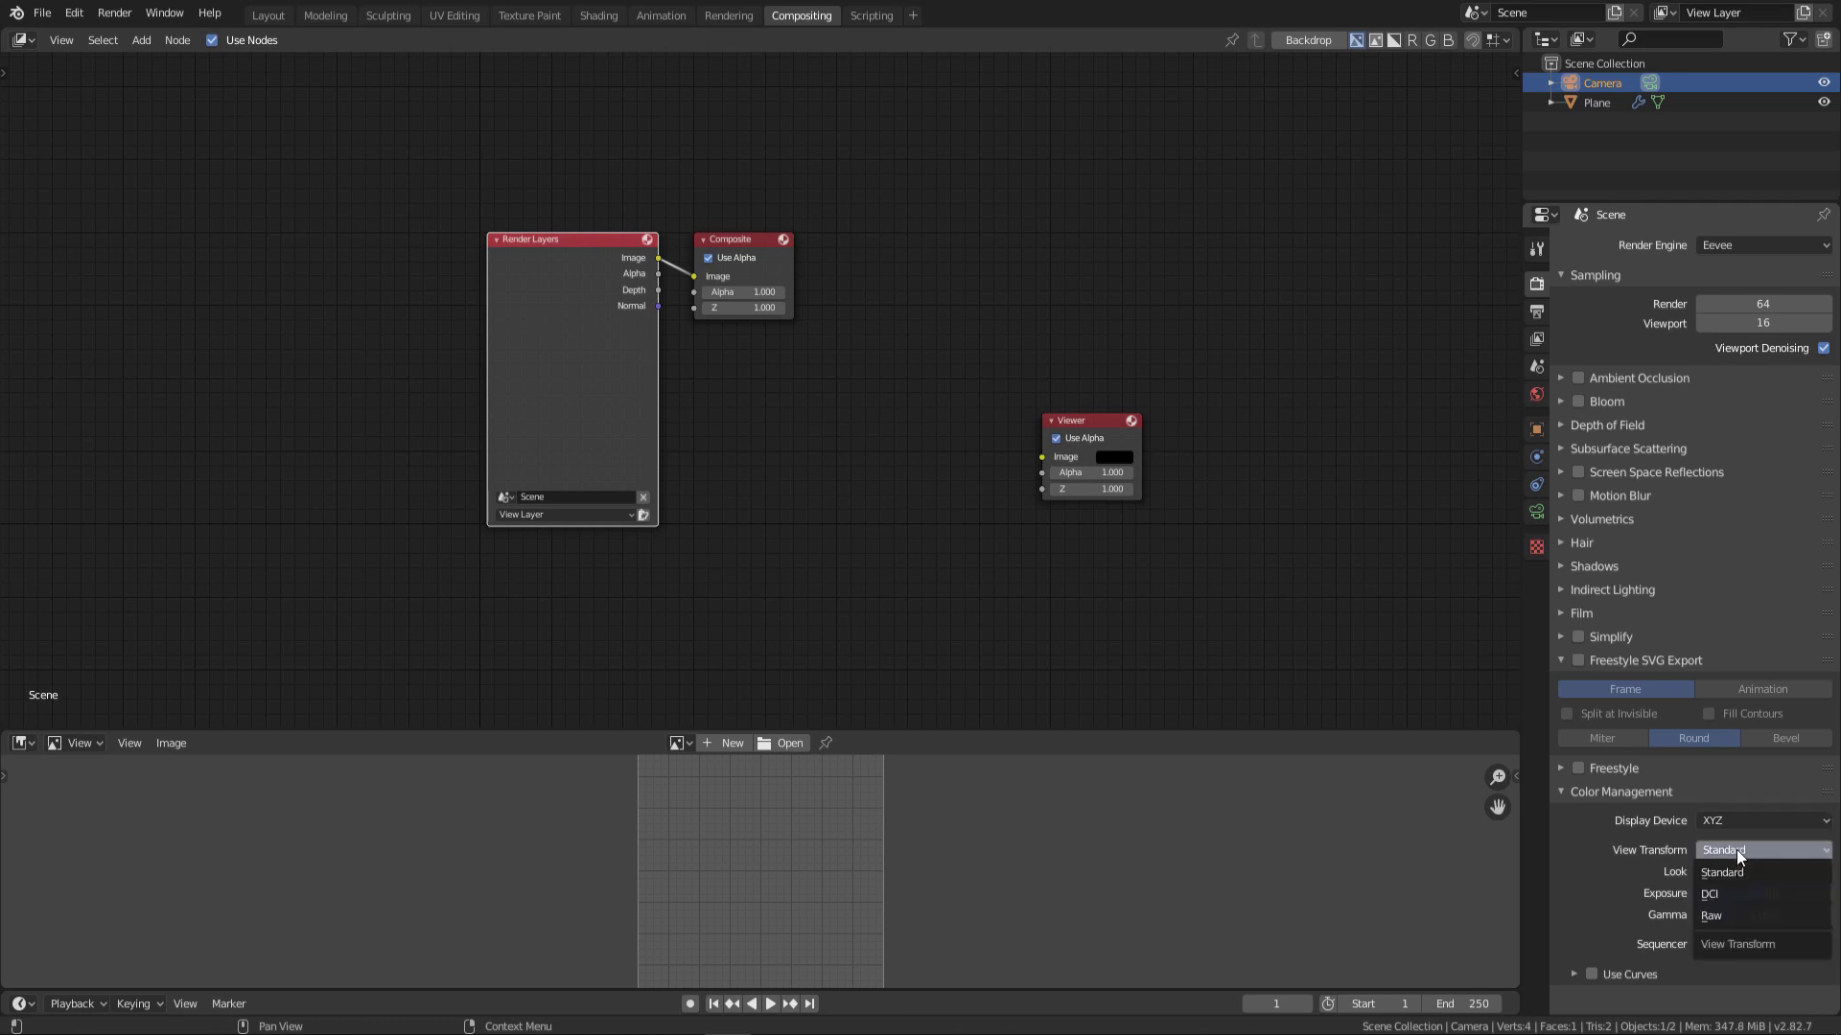
Step: Set the view transform to Raw and add a Separate RGBA node fed by the Normal pass
{"action": "left_click", "coordinate": [1737, 913]}
{"action": "key", "text": "shift+a"}
{"action": "left_click", "coordinate": [890, 473]}
{"action": "type", "text": "se"}
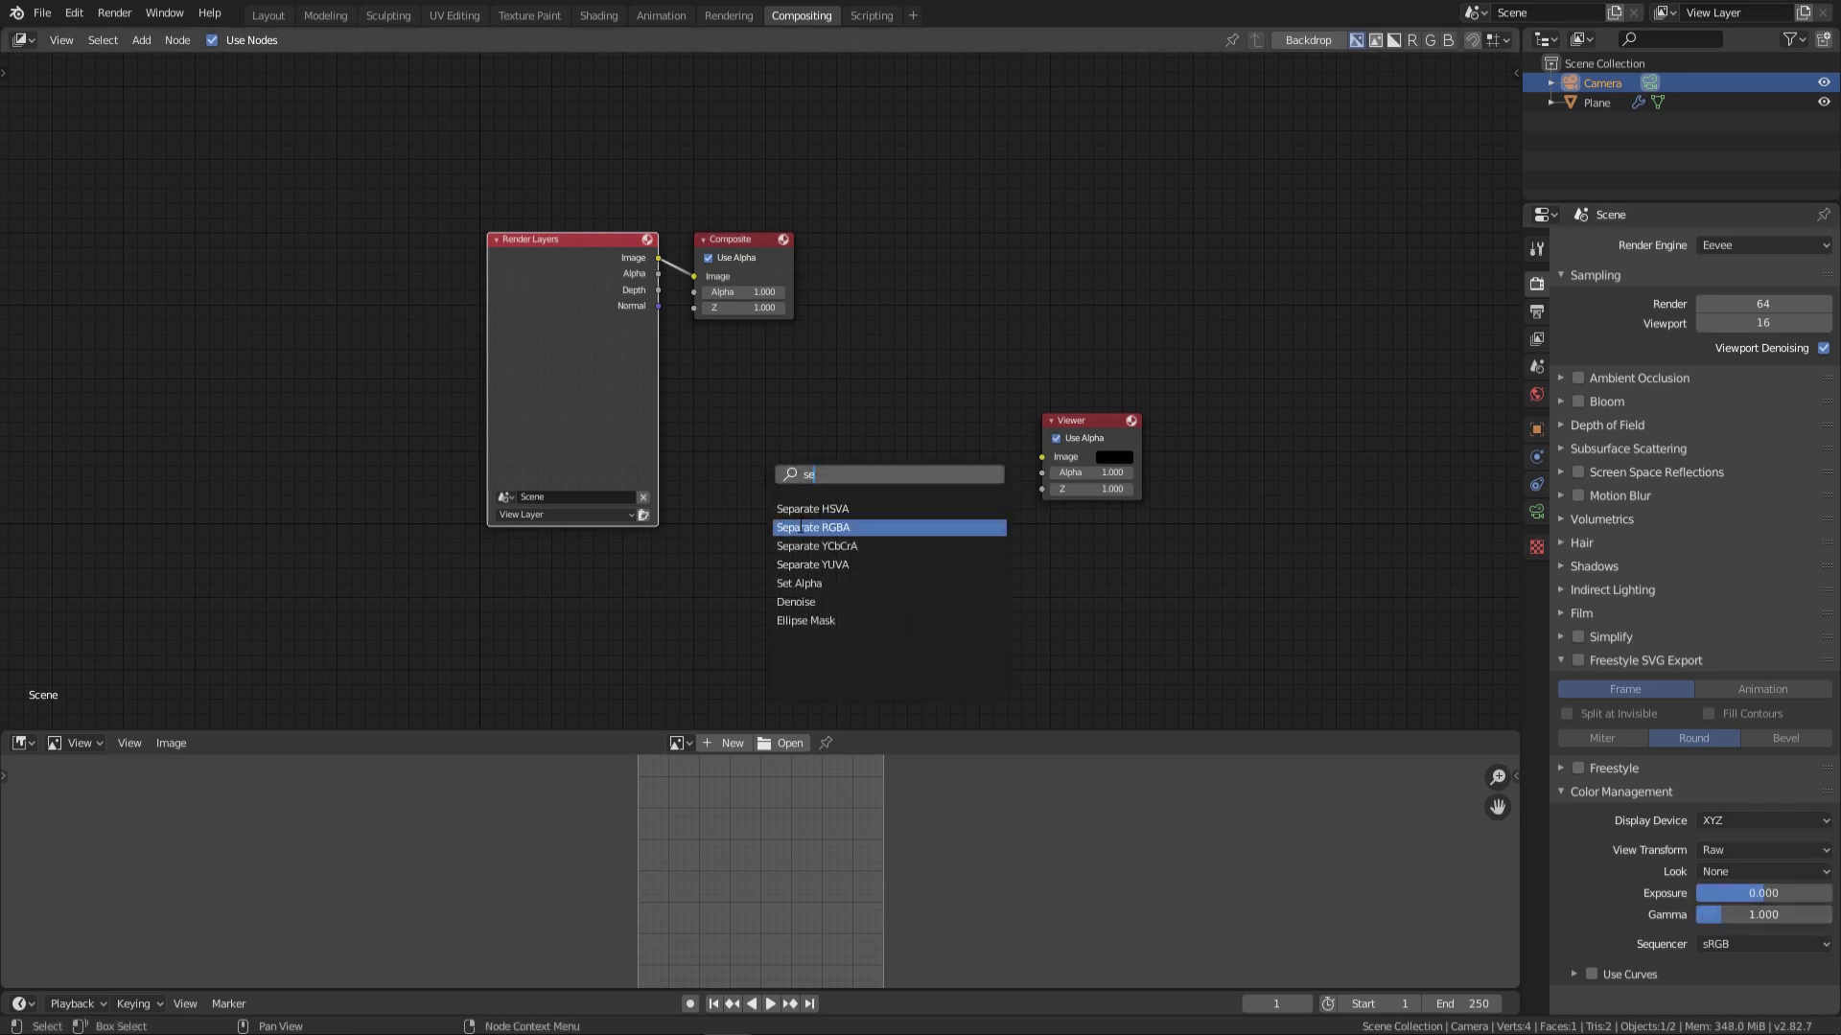
{"action": "left_click", "coordinate": [813, 527]}
{"action": "left_click", "coordinate": [757, 481]}
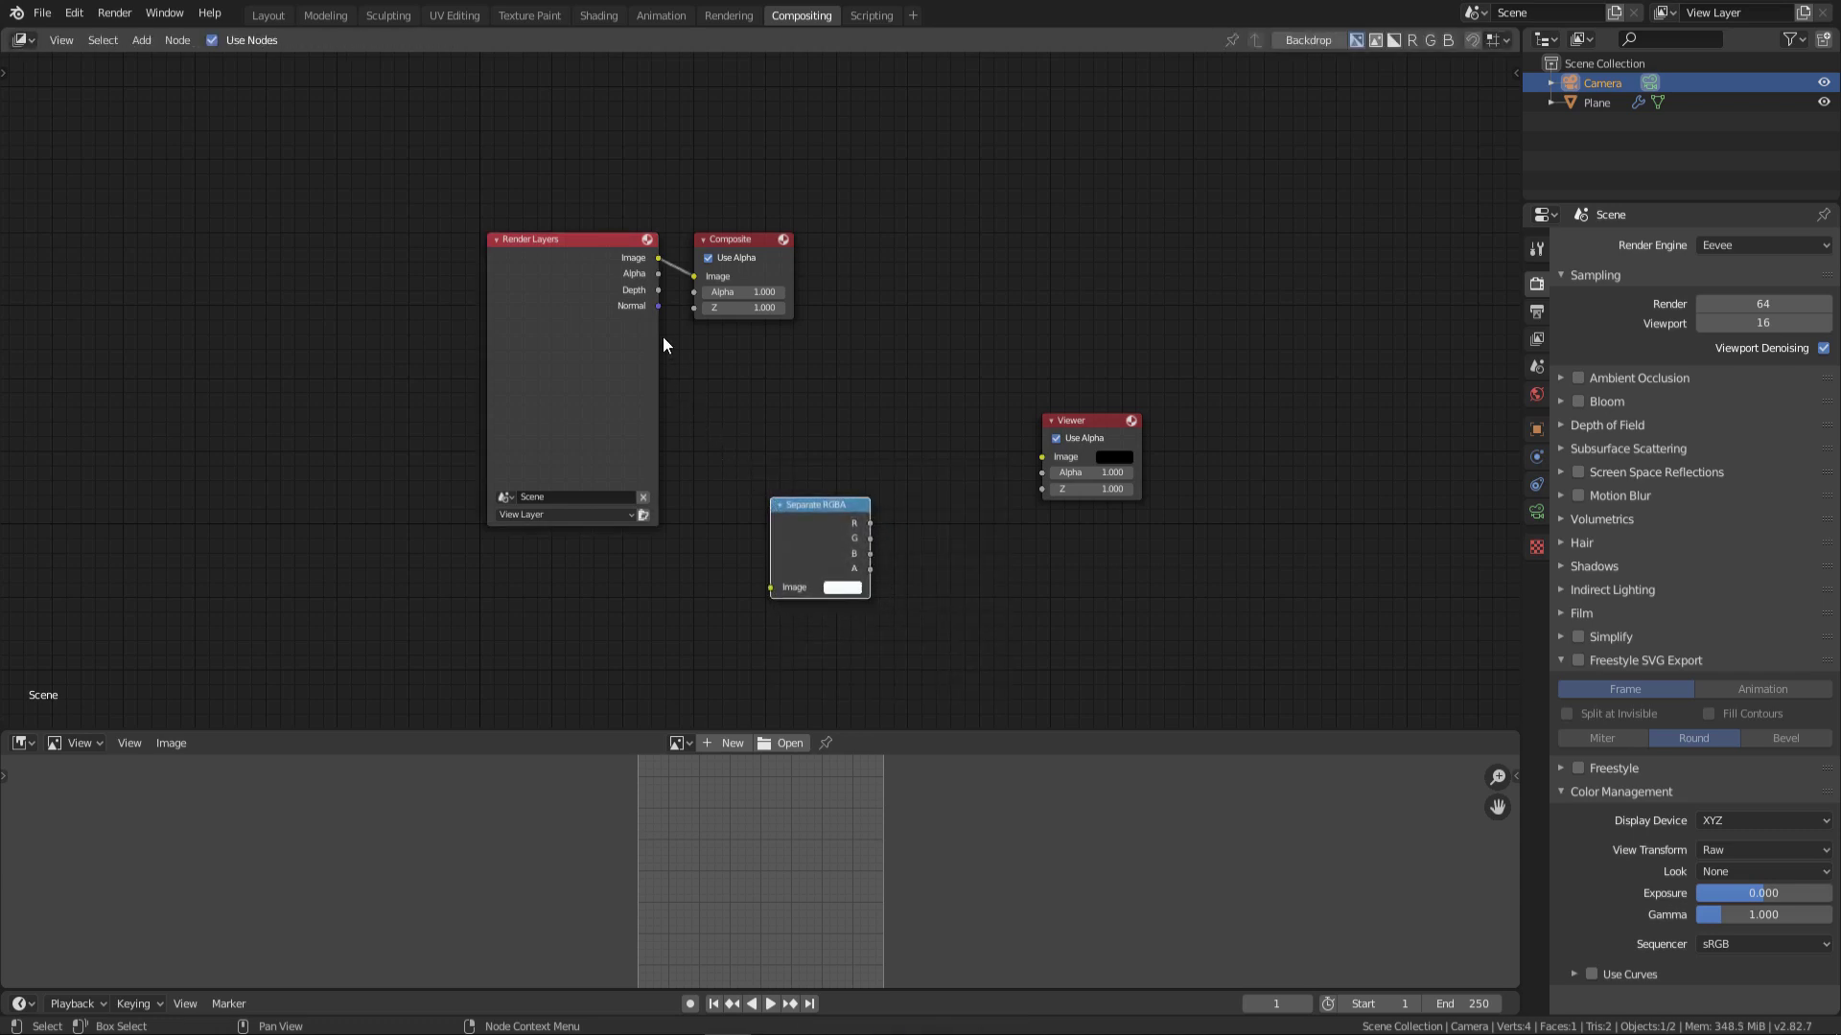
{"action": "left_click_drag", "start_coordinate": [658, 306], "coordinate": [772, 587]}
{"action": "left_click_drag", "start_coordinate": [830, 509], "coordinate": [767, 506]}
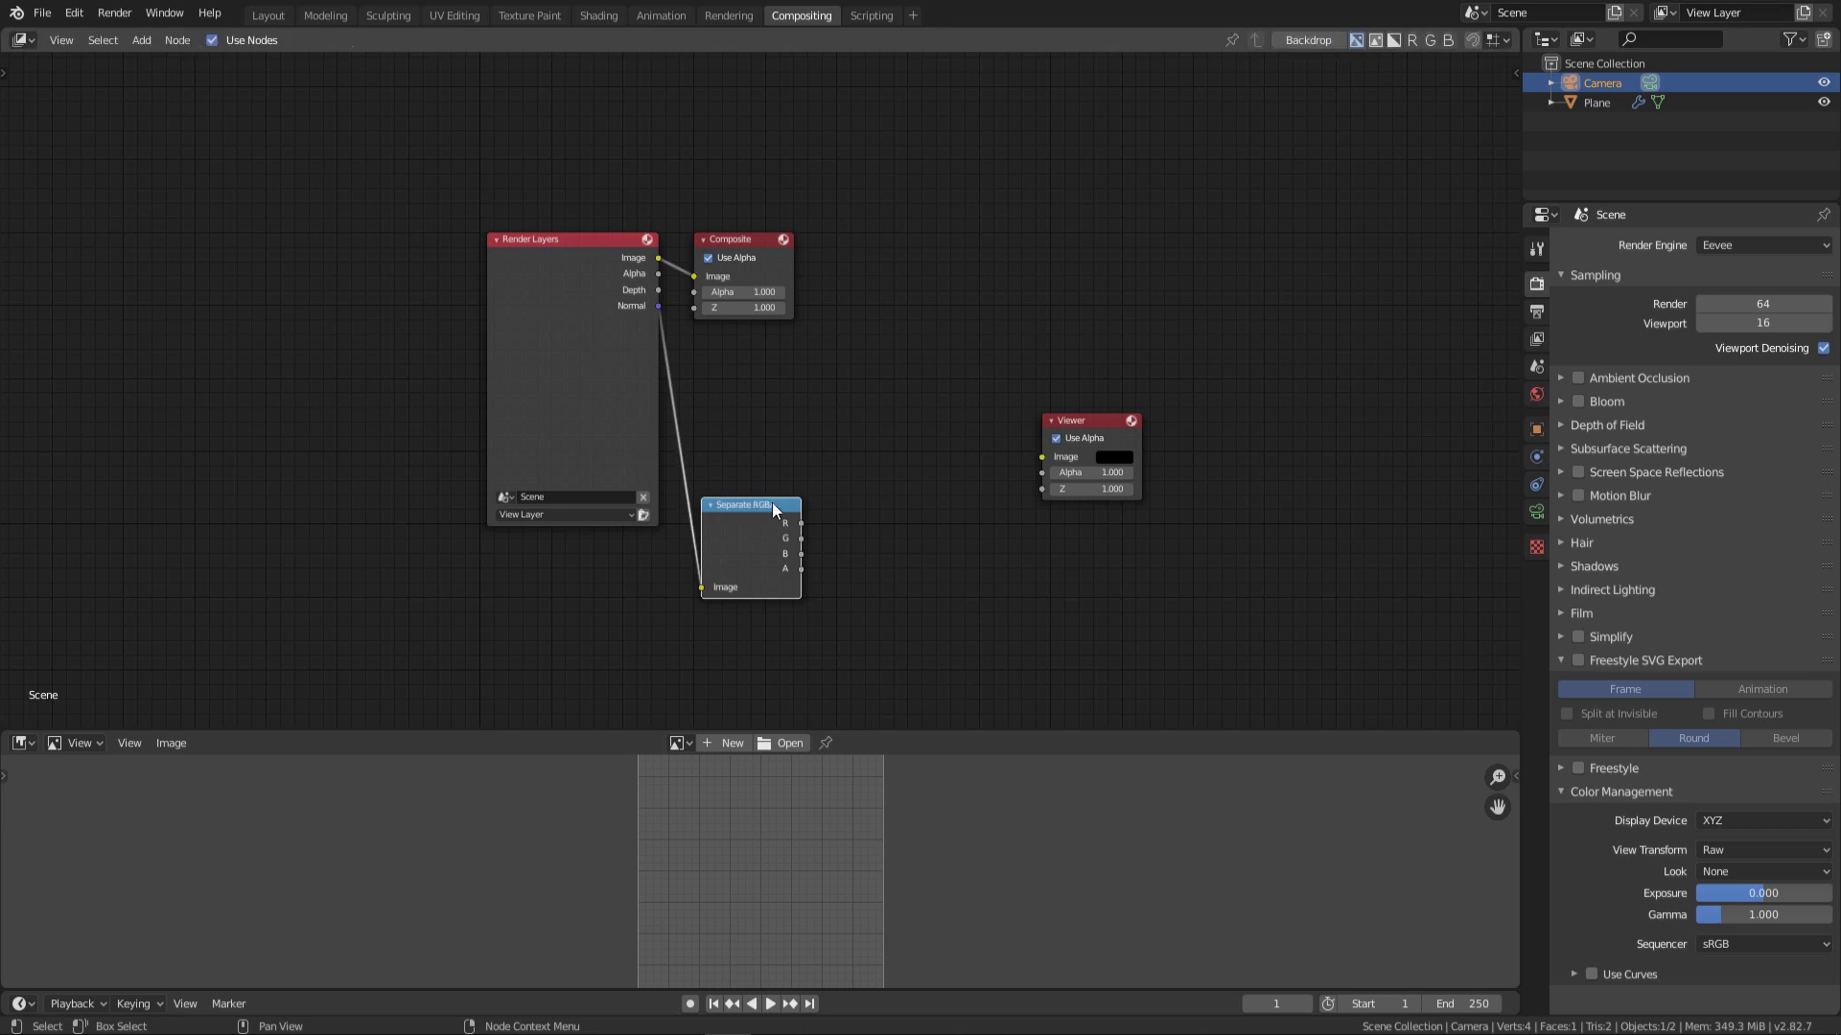
Step: Add Normalize nodes after Separate RGBA, feeding the red channel into one
{"action": "key", "text": "shift+a"}
{"action": "left_click", "coordinate": [834, 508]}
{"action": "type", "text": "no"}
{"action": "key", "text": "Return"}
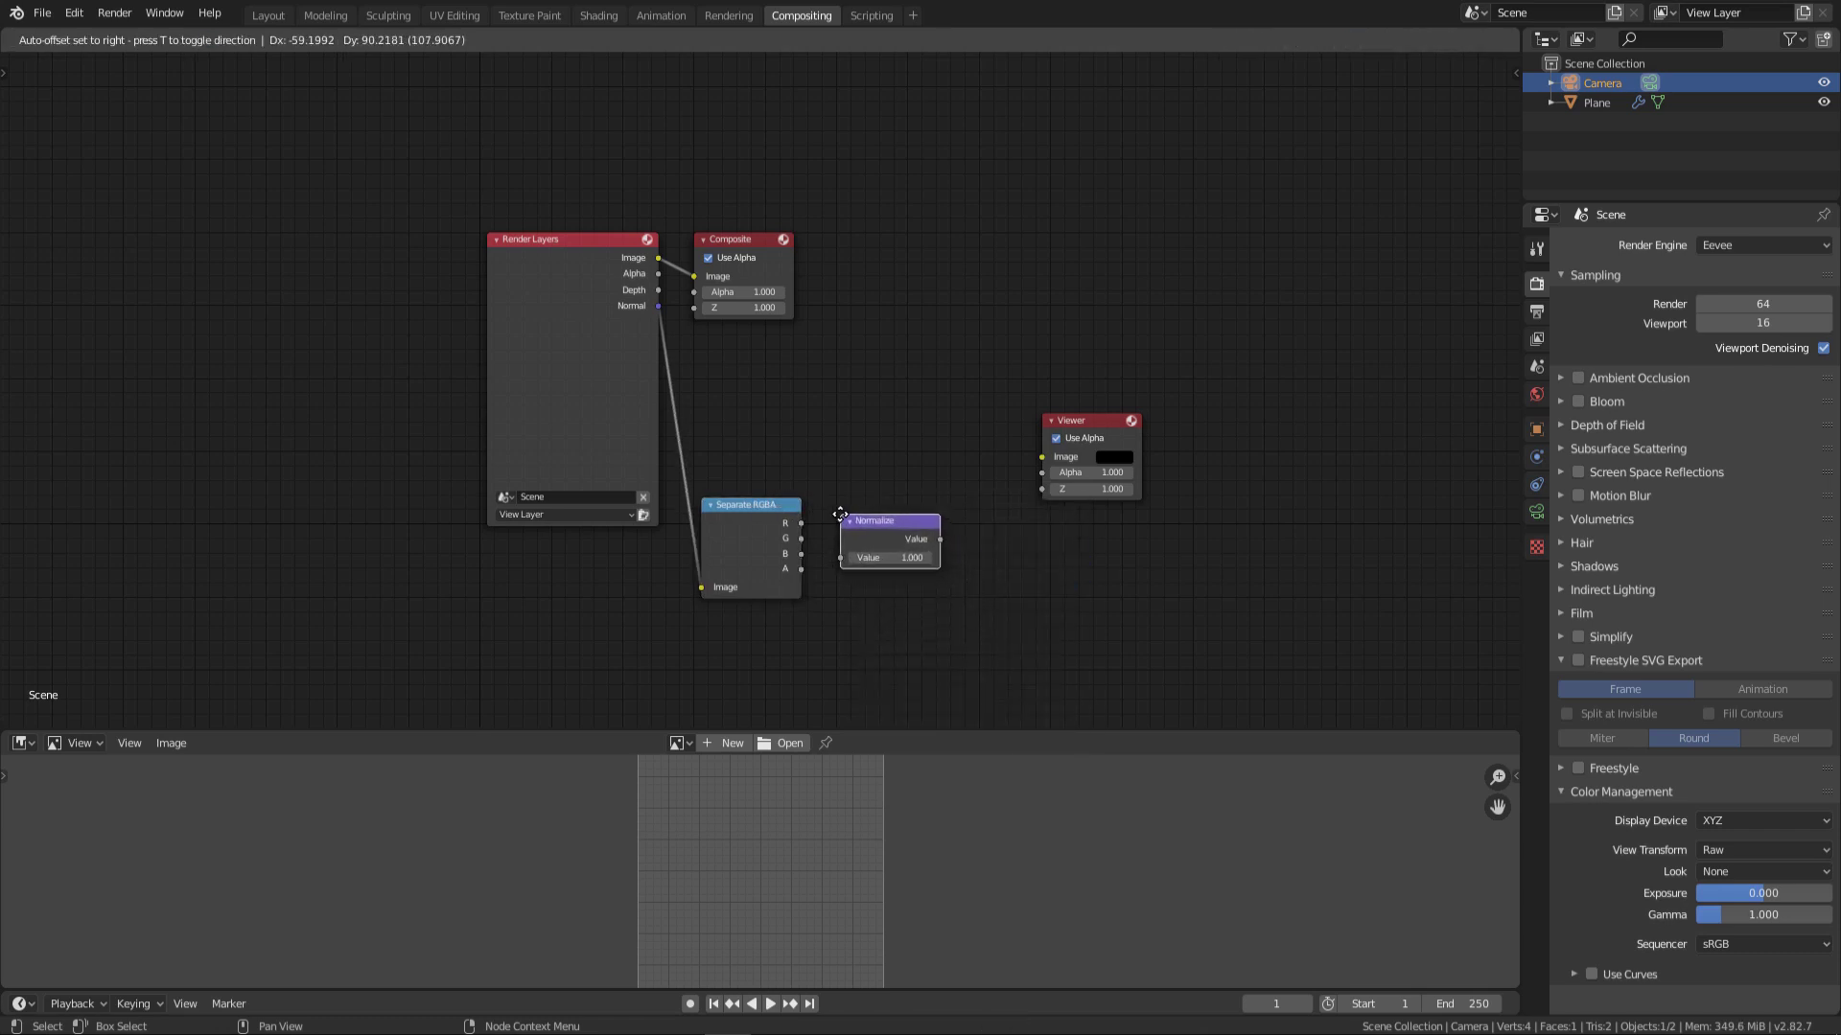
{"action": "left_click", "coordinate": [809, 523]}
{"action": "mouse_move", "coordinate": [803, 522]}
{"action": "left_mouse_down"}
{"action": "mouse_move", "coordinate": [840, 556]}
{"action": "mouse_move", "coordinate": [859, 519]}
{"action": "mouse_move", "coordinate": [860, 553]}
{"action": "mouse_move", "coordinate": [808, 536]}
{"action": "mouse_move", "coordinate": [835, 536]}
{"action": "left_mouse_up"}
{"action": "left_click", "coordinate": [850, 519]}
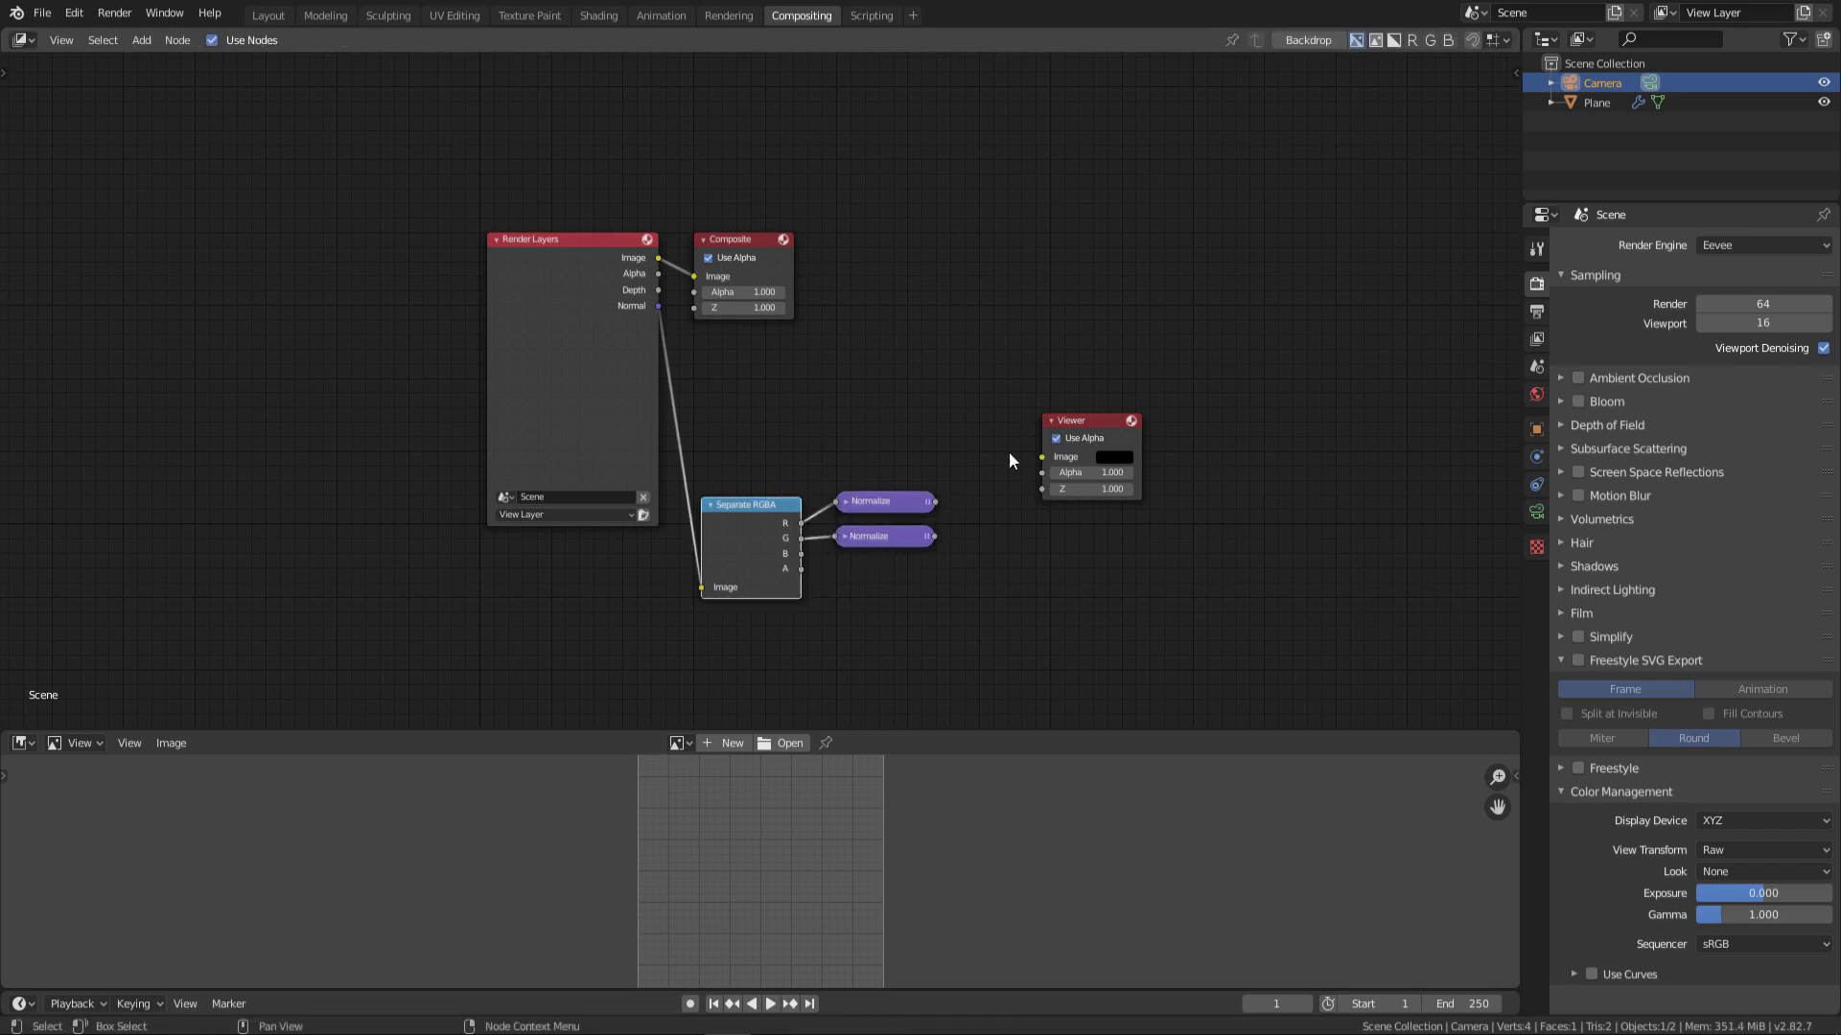
{"action": "left_click_drag", "start_coordinate": [1071, 426], "coordinate": [1130, 413]}
Step: Add Combine RGBA with normalized R and G and direct blue, routed to the Viewer
{"action": "key", "text": "shift+a"}
{"action": "left_click", "coordinate": [1055, 581]}
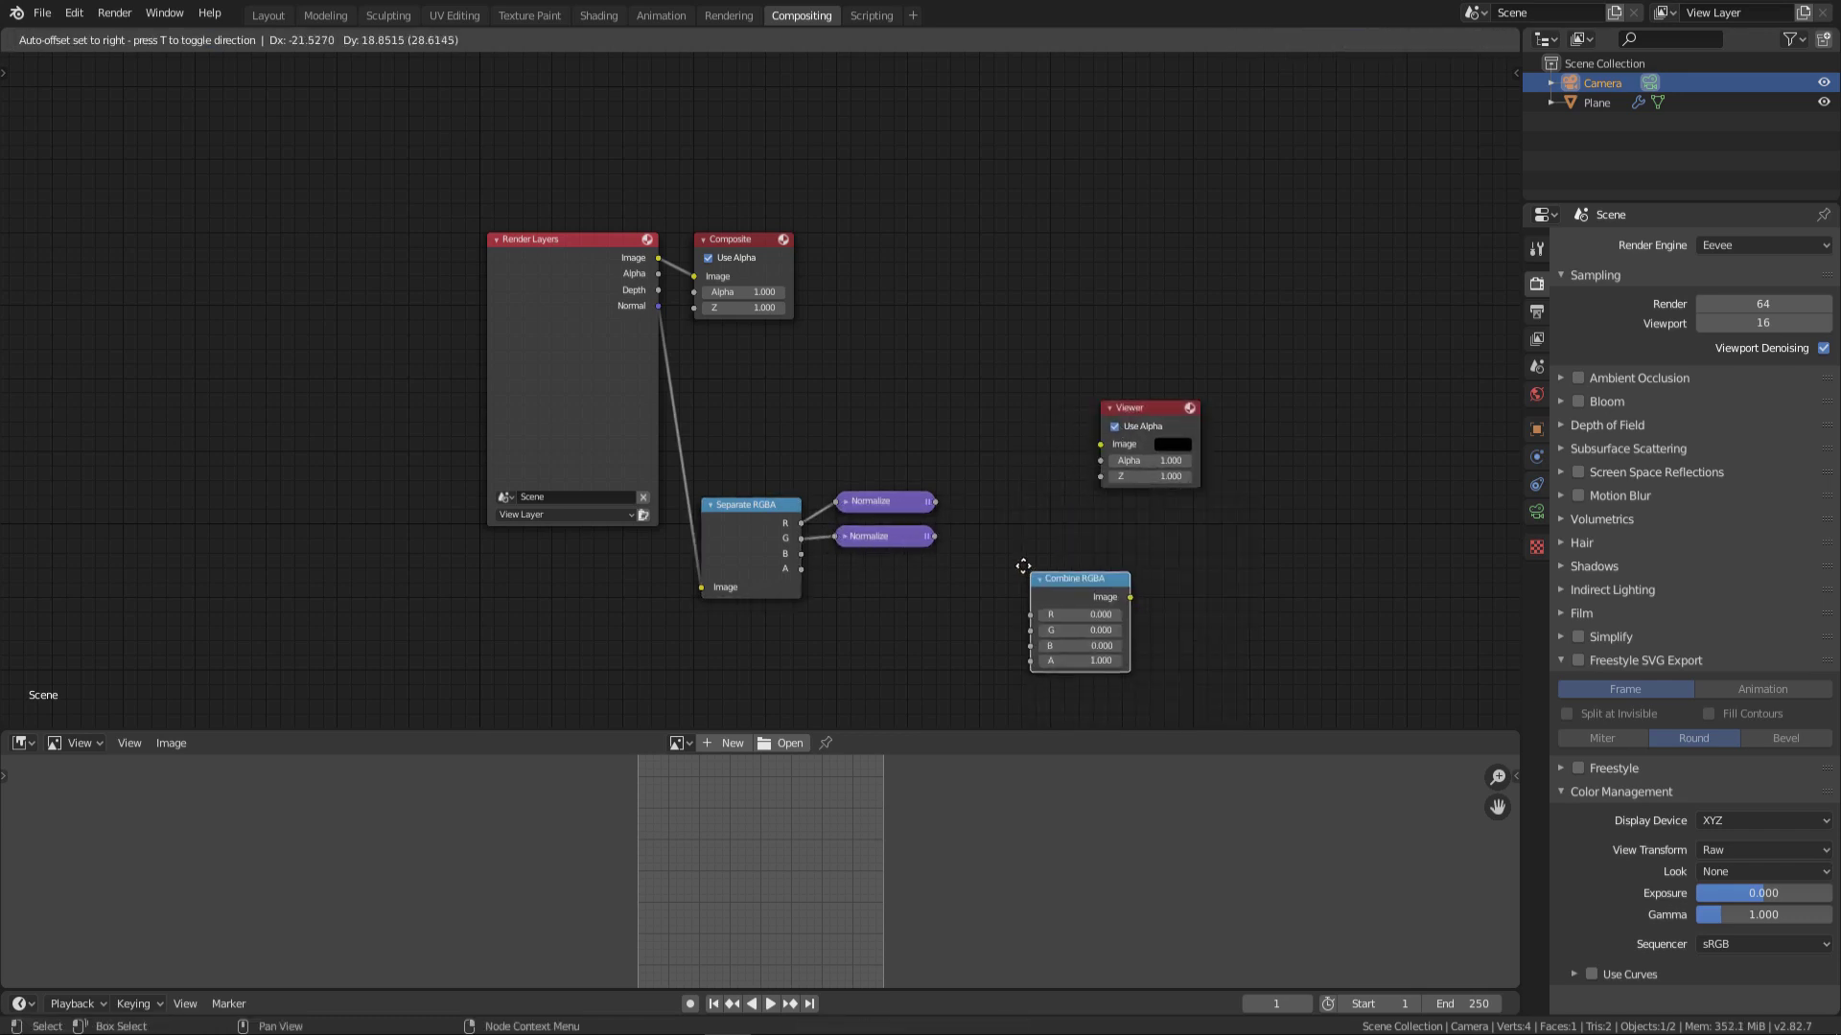
{"action": "left_click", "coordinate": [970, 514]}
{"action": "left_click_drag", "start_coordinate": [935, 500], "coordinate": [968, 565]}
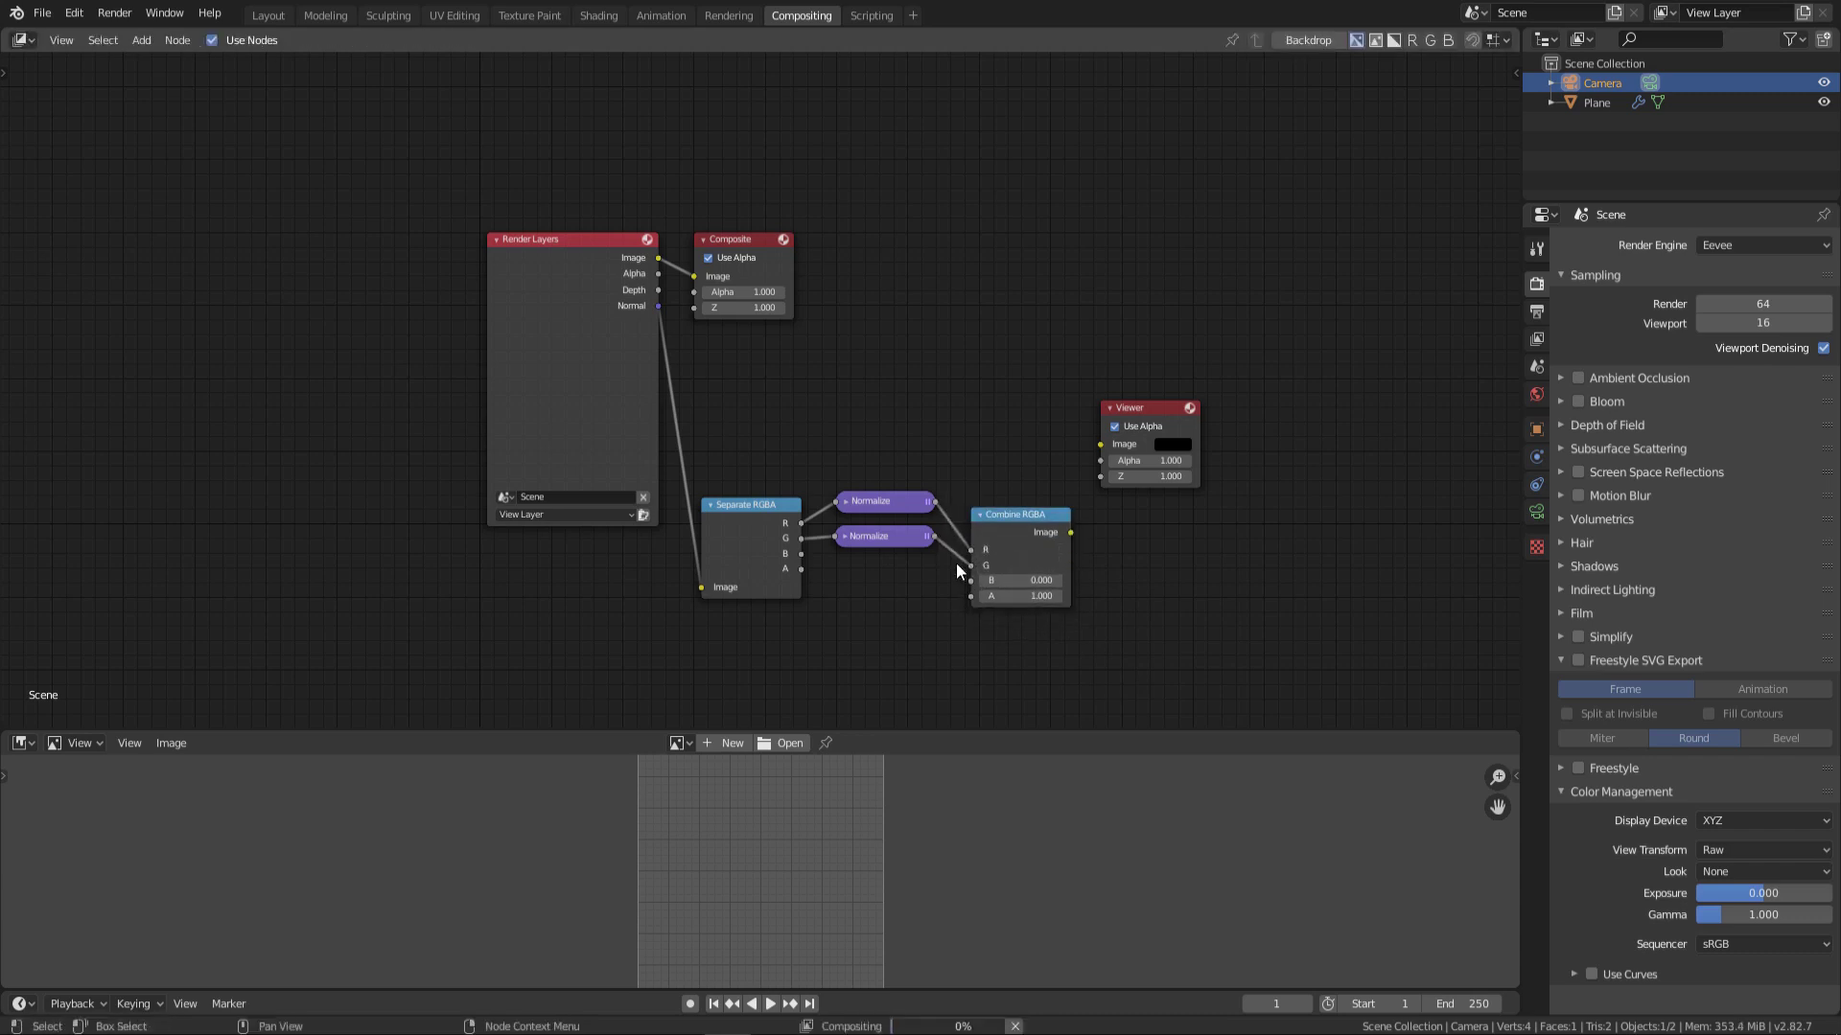
{"action": "left_click_drag", "start_coordinate": [802, 554], "coordinate": [970, 581]}
{"action": "left_click_drag", "start_coordinate": [1070, 532], "coordinate": [1098, 444]}
{"action": "left_click", "coordinate": [691, 746]}
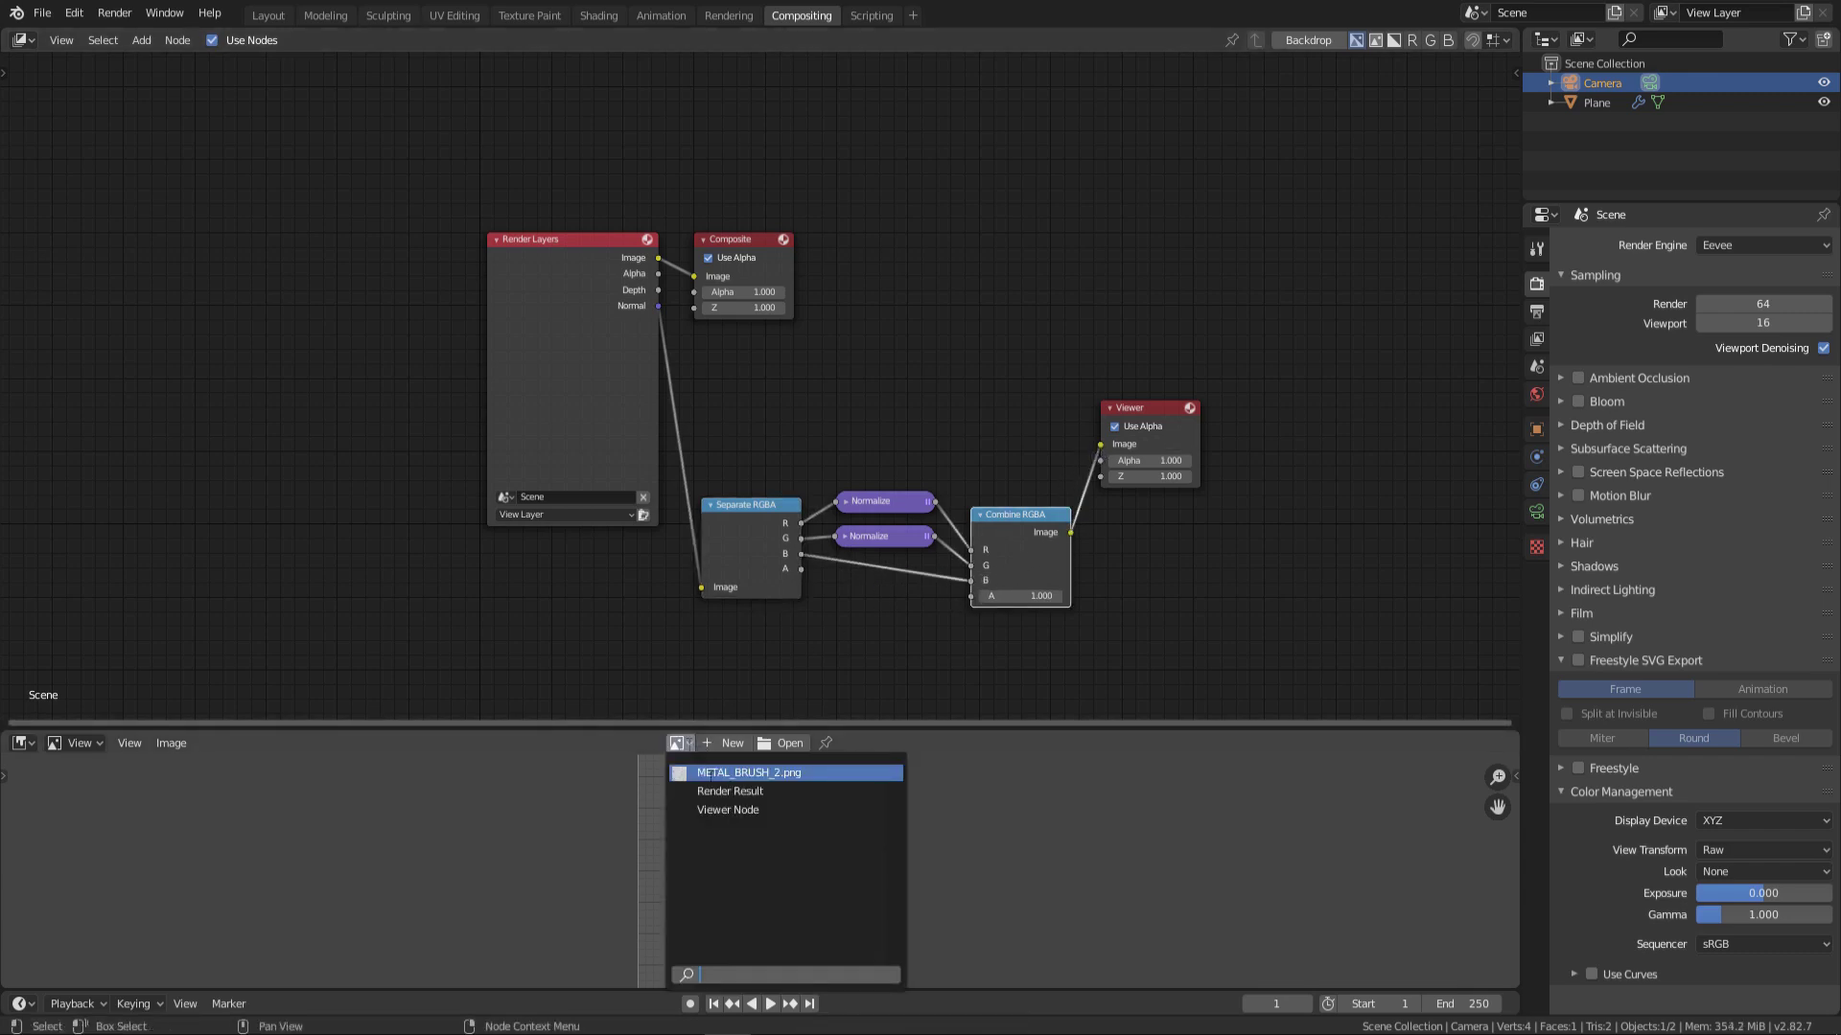
Step: Render the image so the Viewer Node shows the plane's blue-purple normal map
{"action": "left_click", "coordinate": [721, 810]}
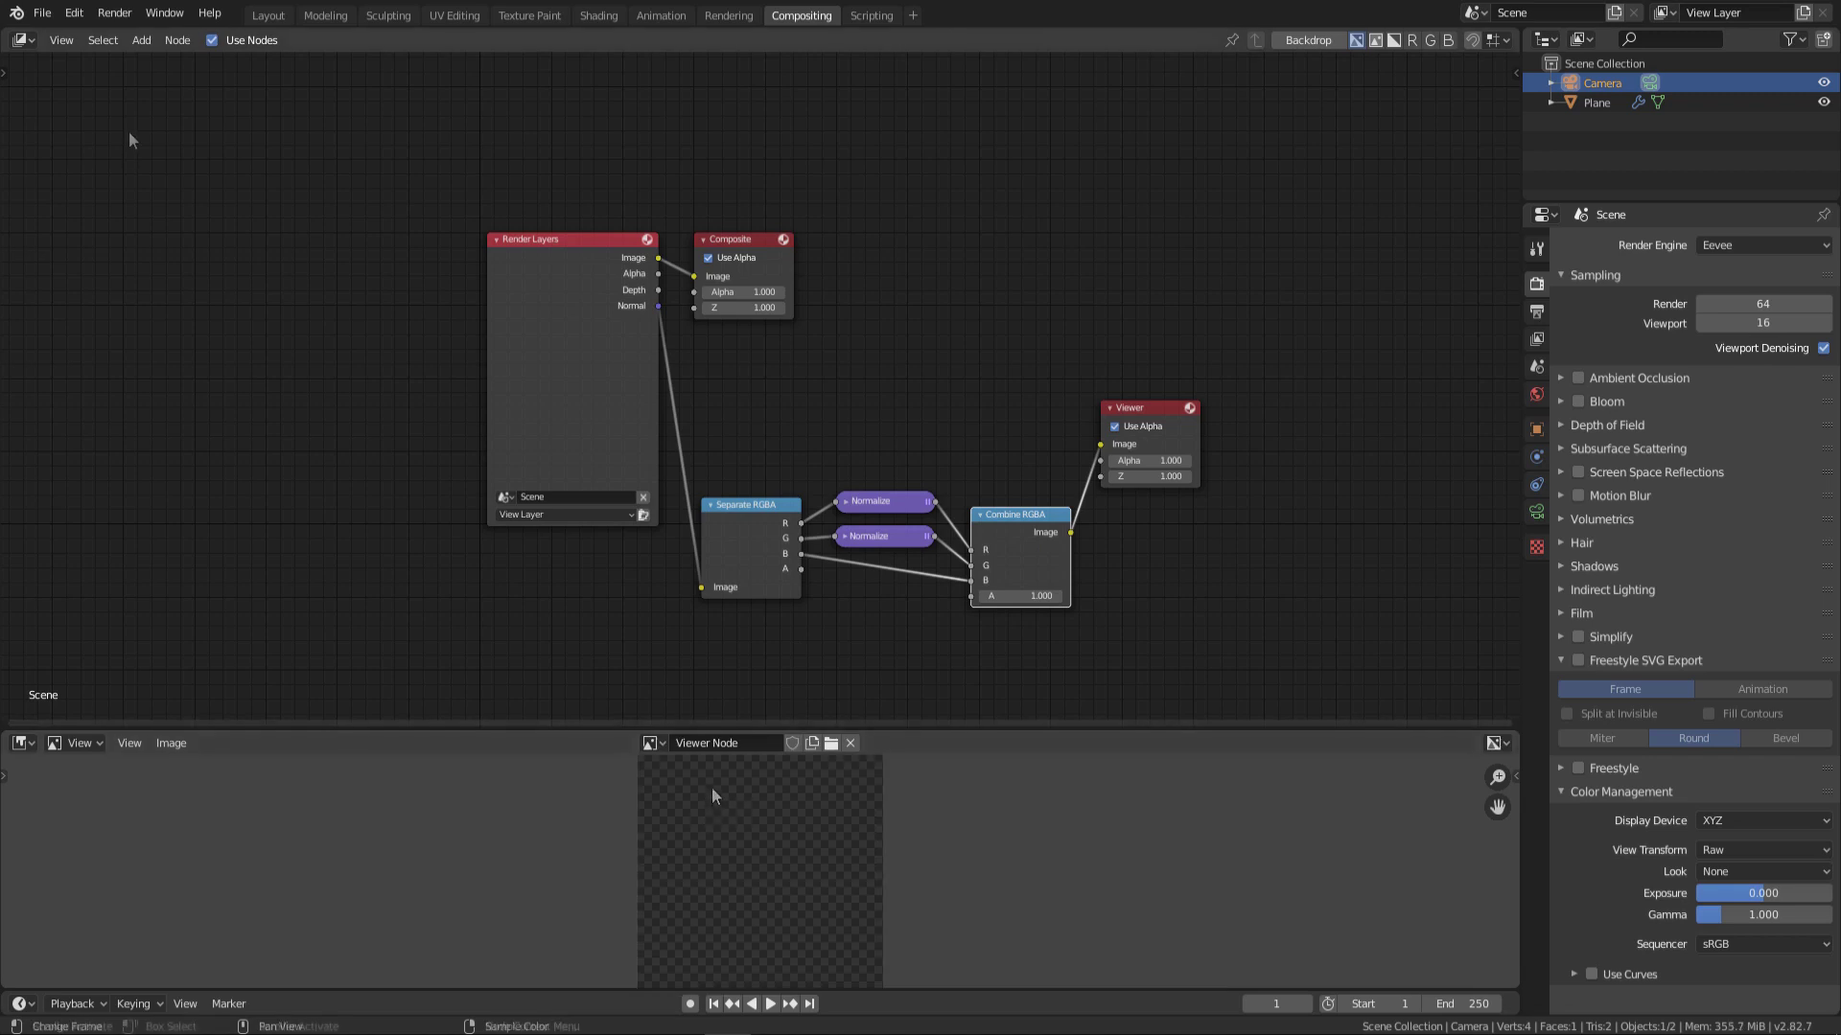
{"action": "left_click", "coordinate": [115, 14]}
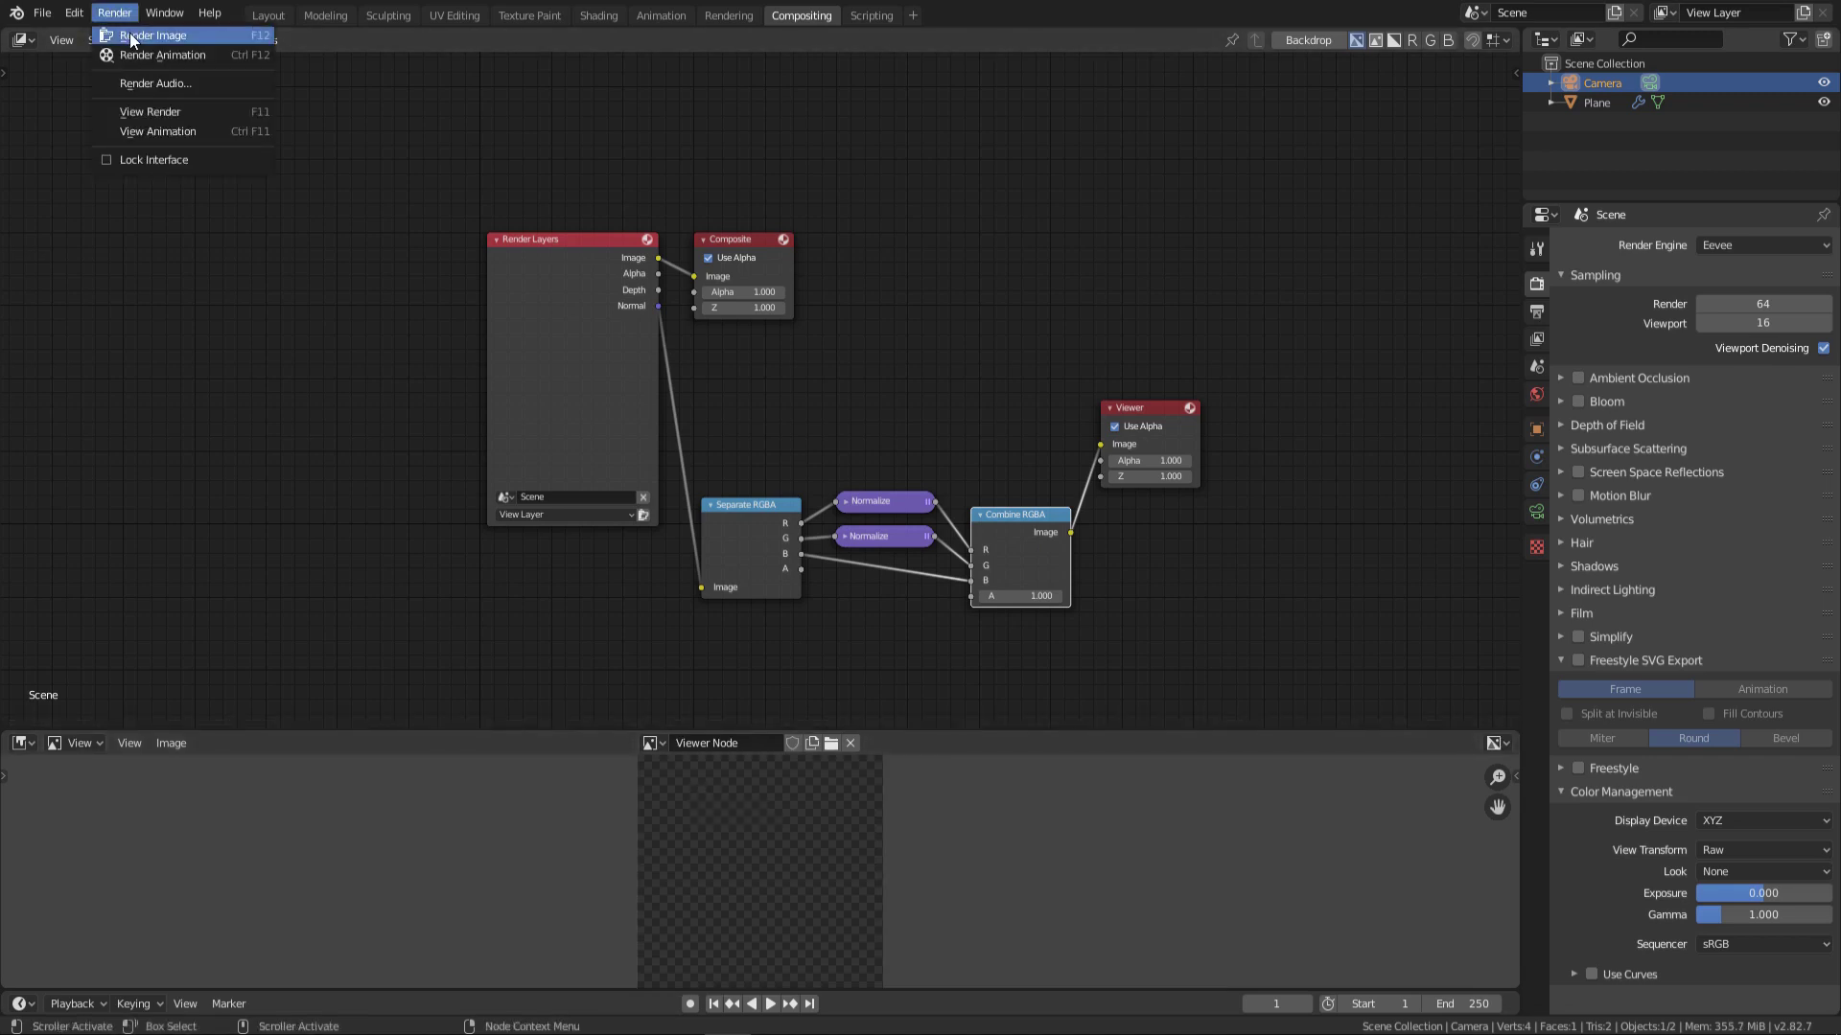
{"action": "left_click", "coordinate": [135, 36]}
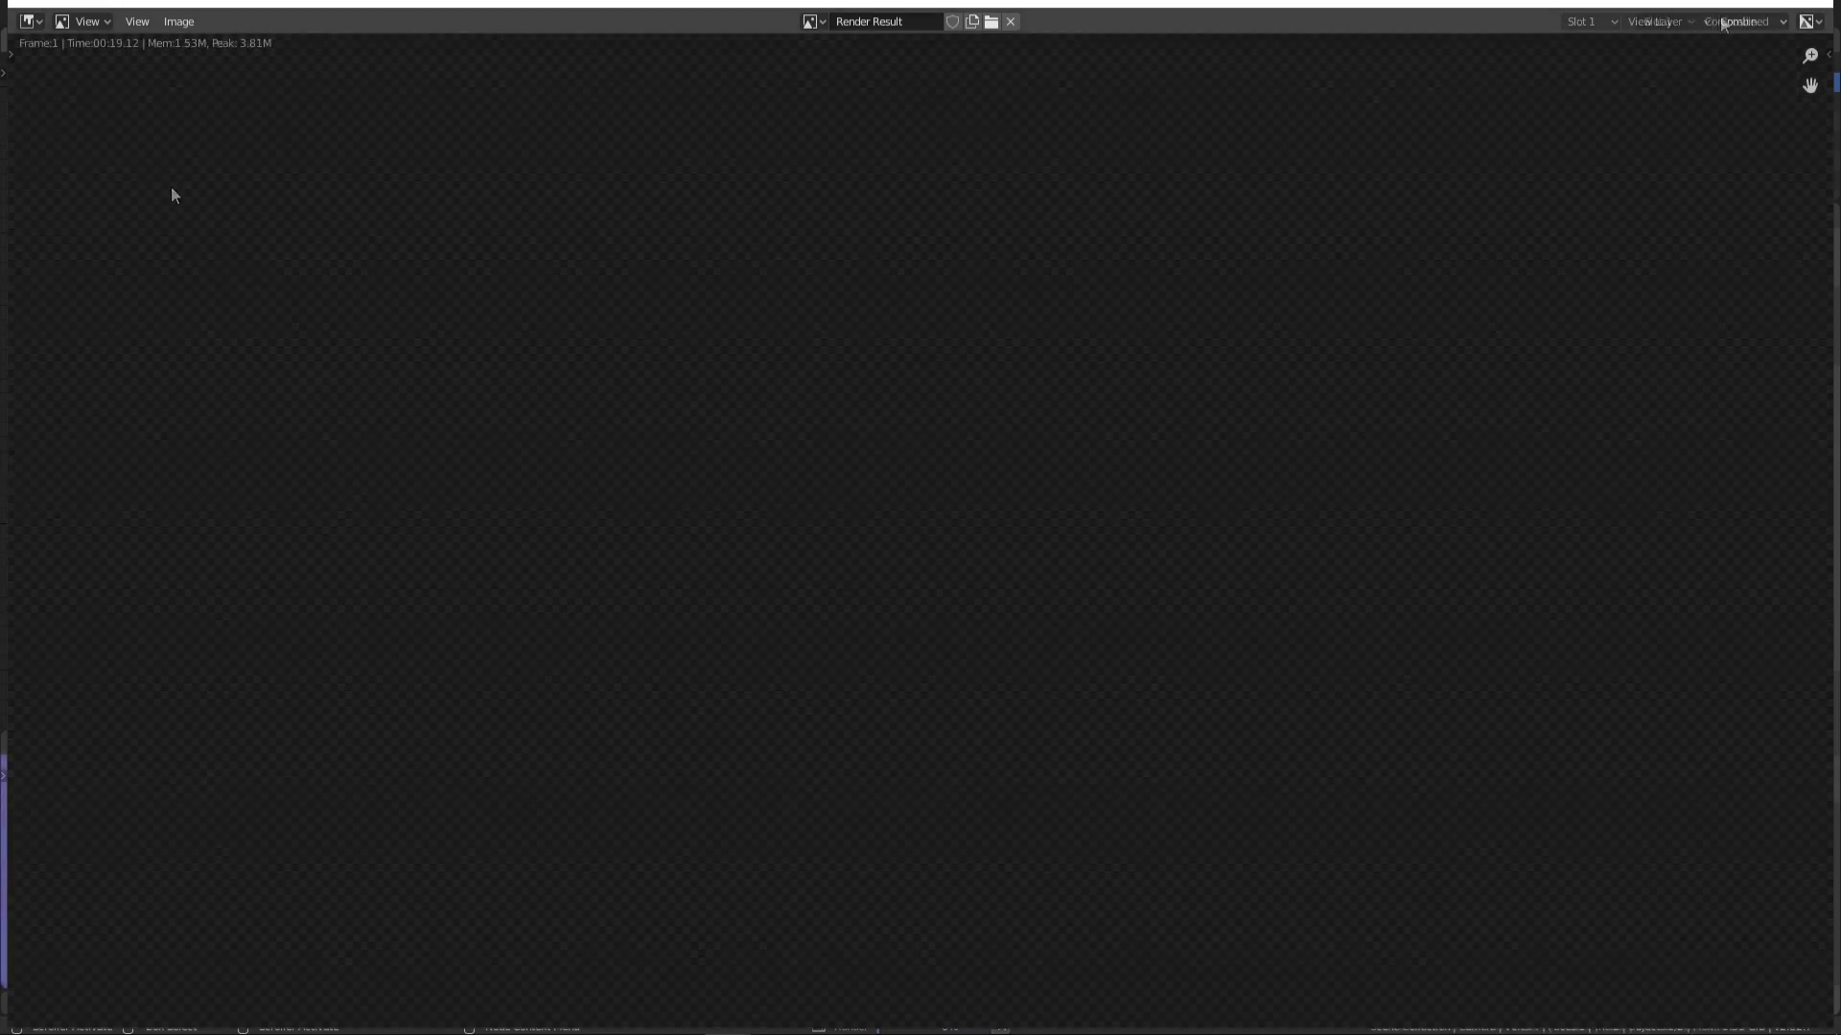
{"action": "key", "text": "Escape"}
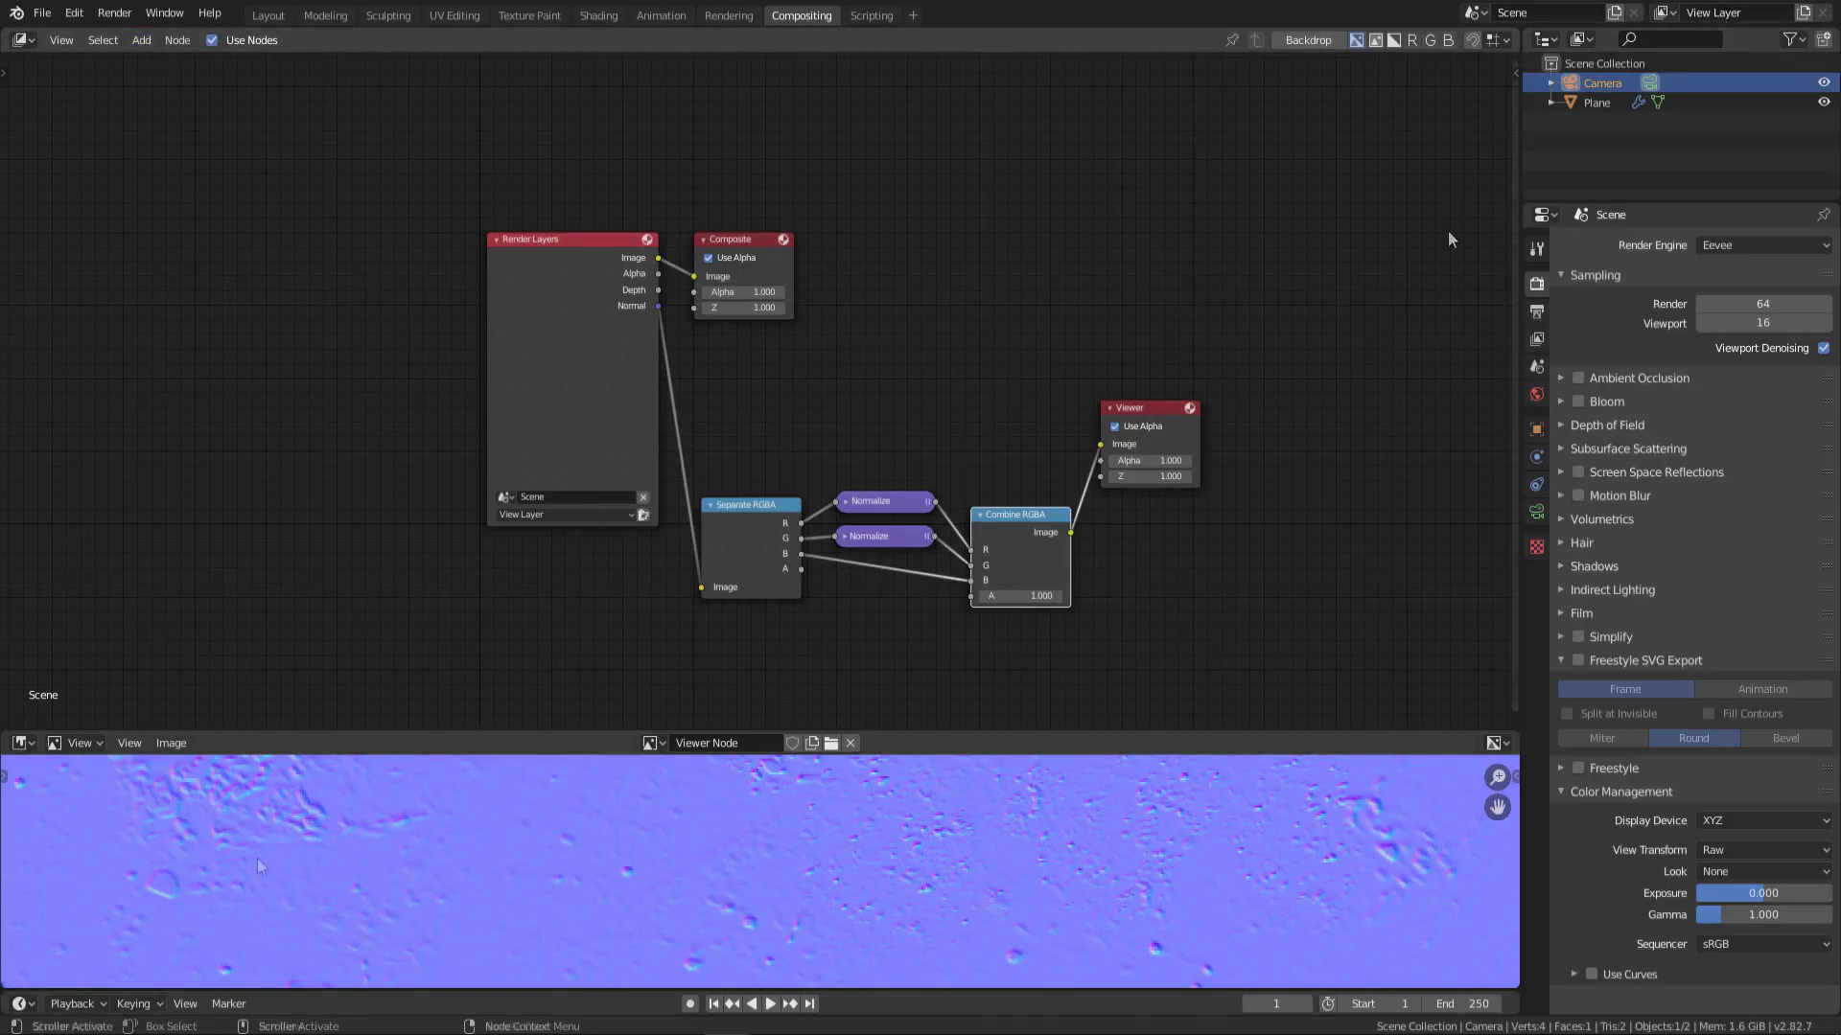
Step: Darken the lower Mix node's Color2 to reddish copper (H 0.037, S 0.562, V 0.746)
{"action": "left_click", "coordinate": [170, 743]}
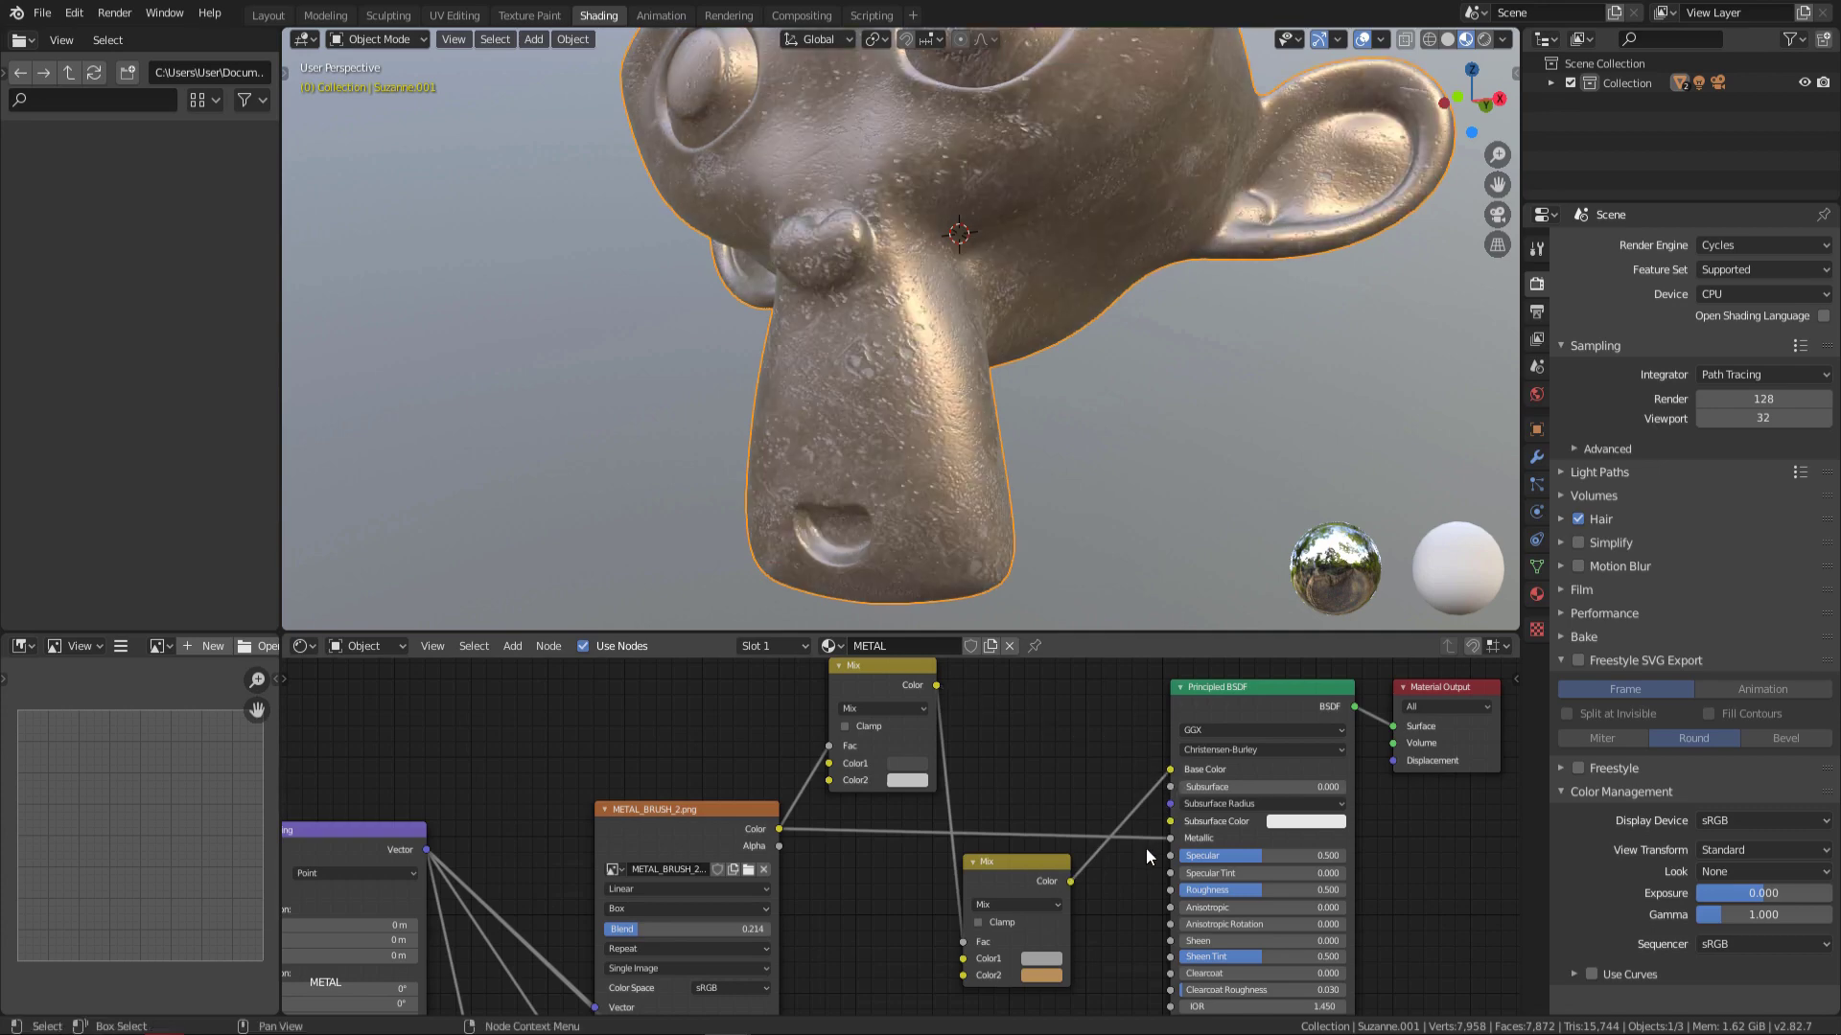
{"action": "left_click", "coordinate": [1053, 973]}
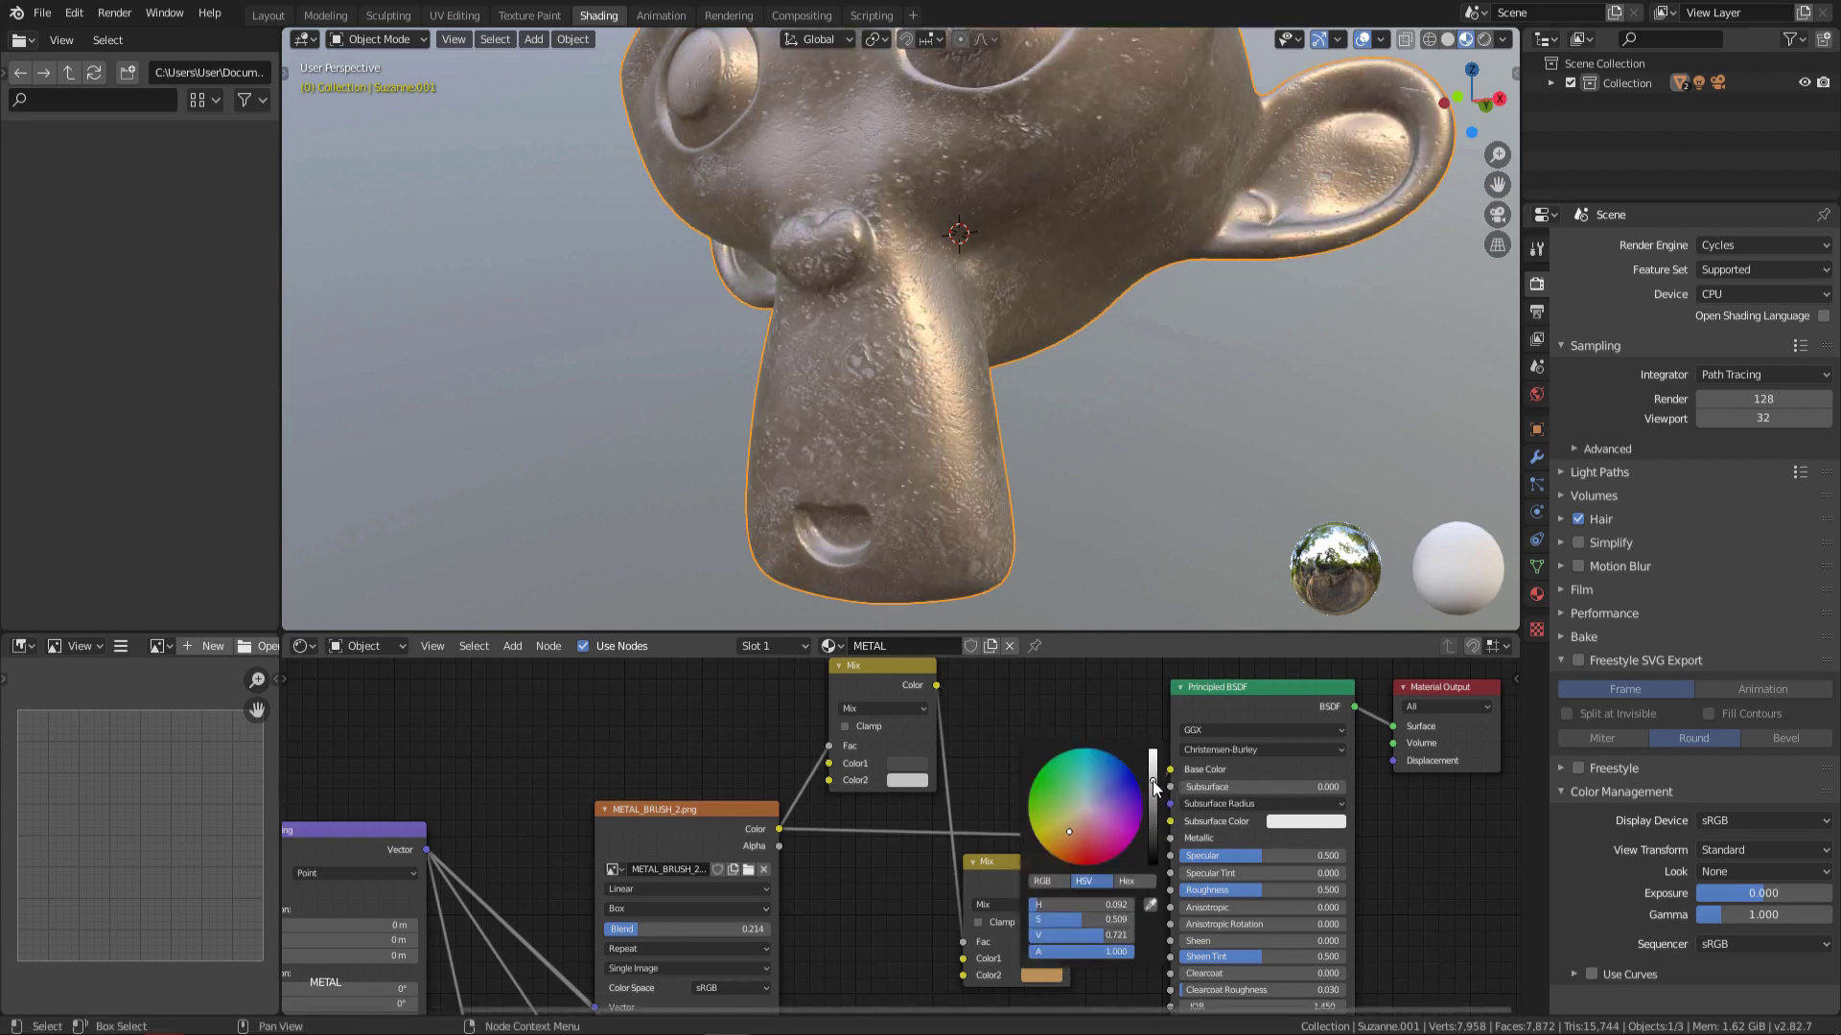
{"action": "mouse_move", "coordinate": [1152, 779]}
{"action": "left_mouse_down"}
{"action": "mouse_move", "coordinate": [1153, 800]}
{"action": "mouse_move", "coordinate": [1153, 776]}
{"action": "left_mouse_up"}
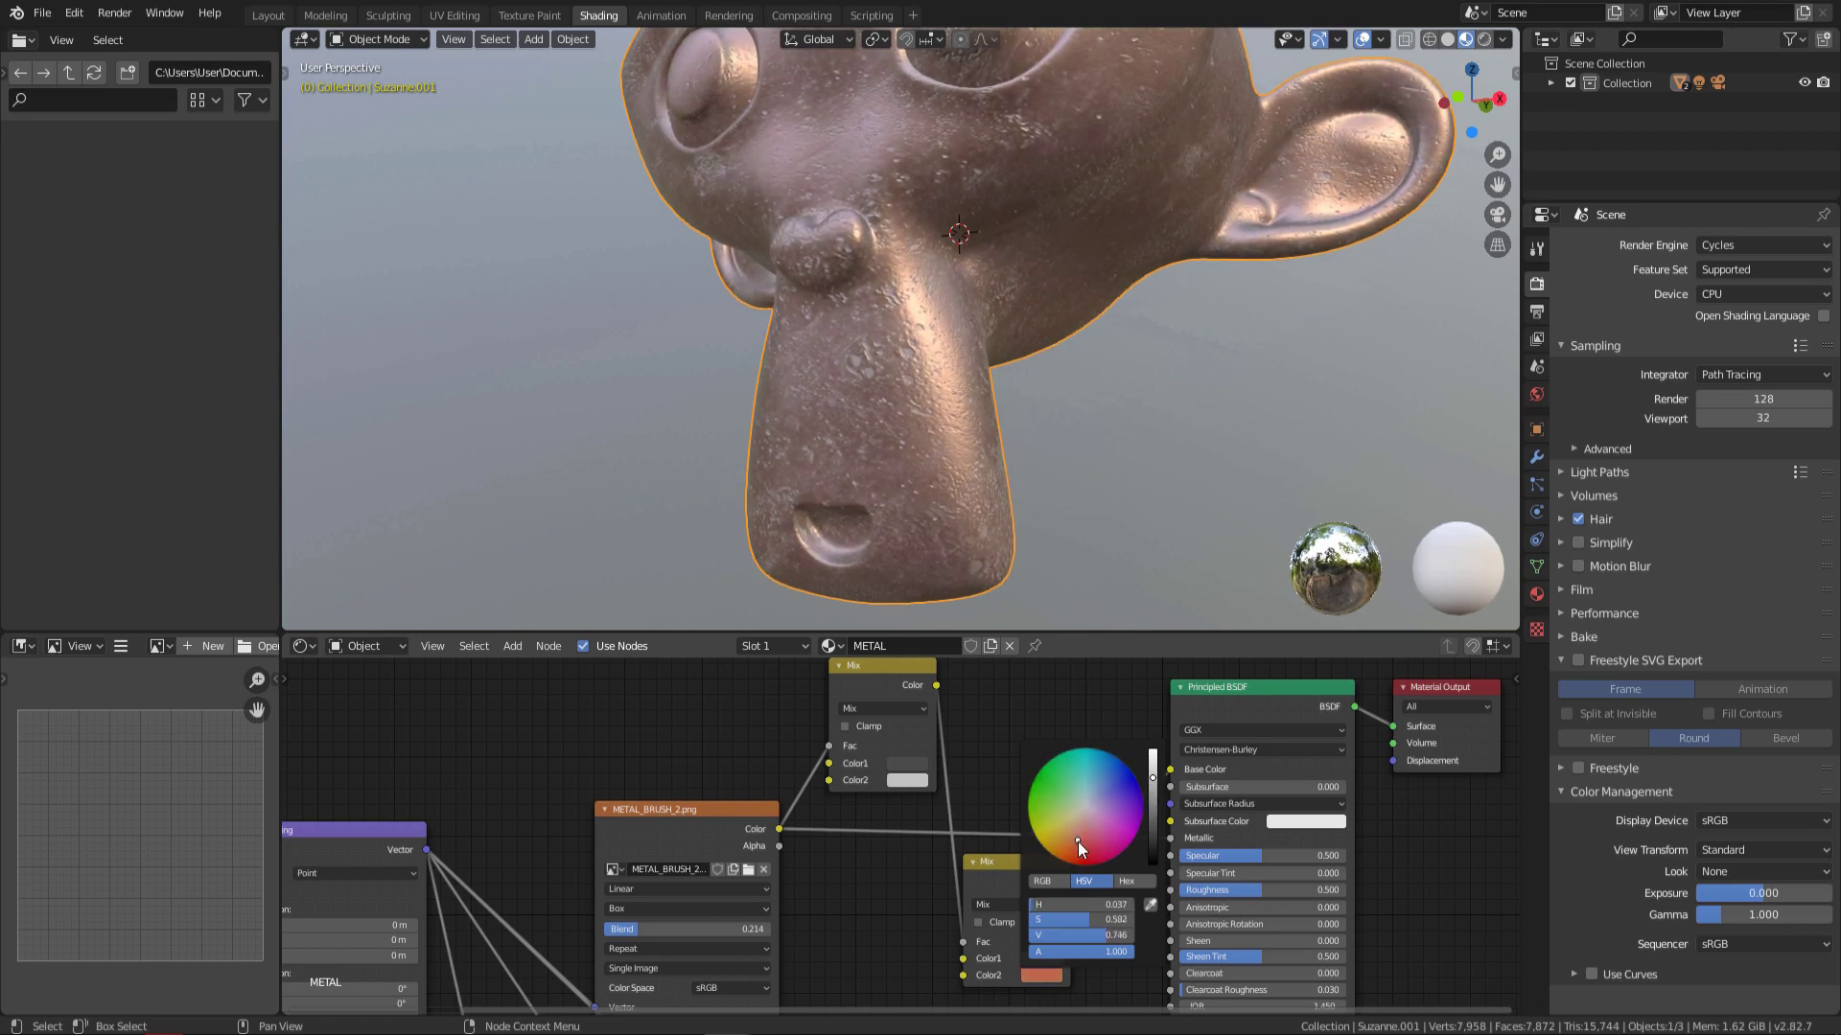